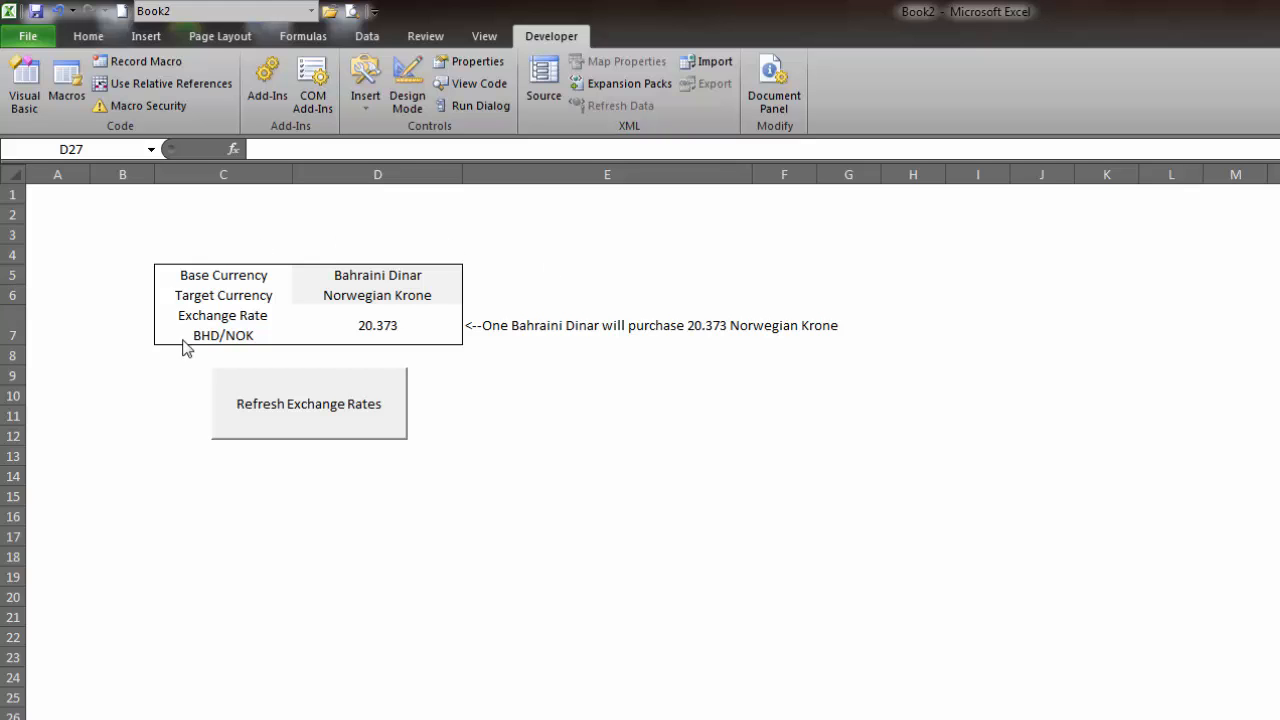
- Set the base currency to Brazilian Real and the target currency to Romanian New Leu
left_click(379, 276)
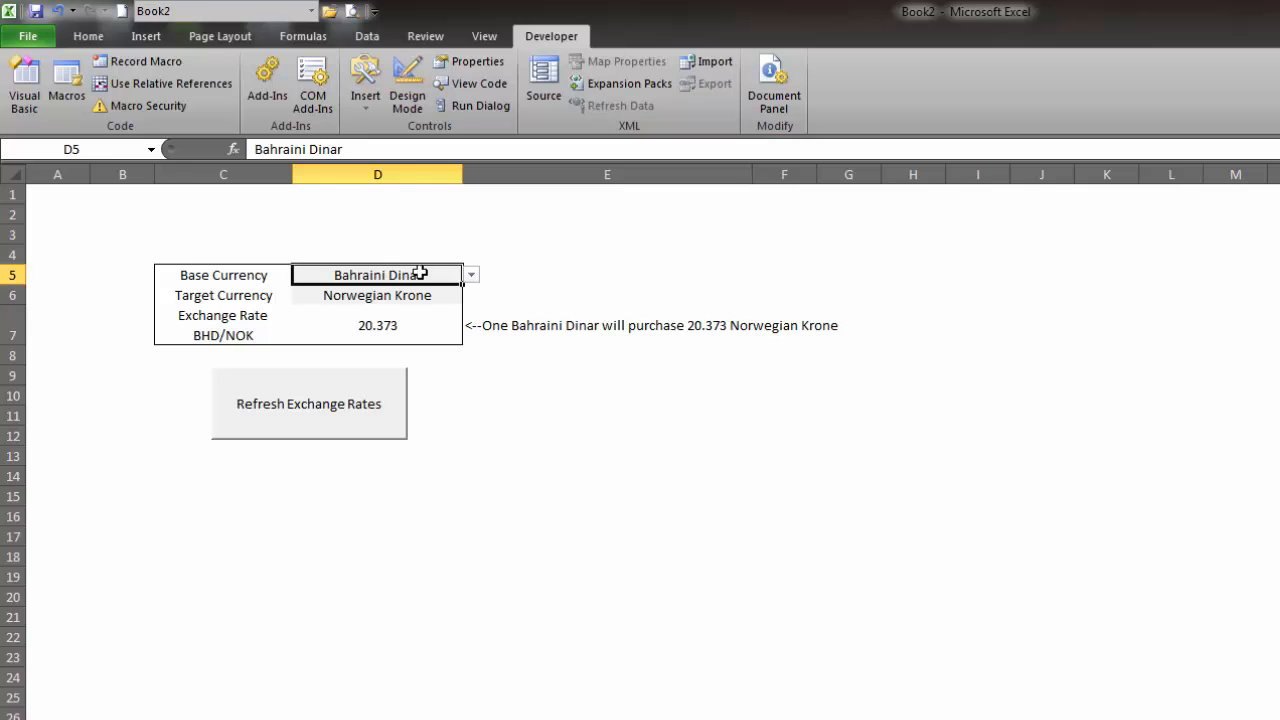
left_click(472, 277)
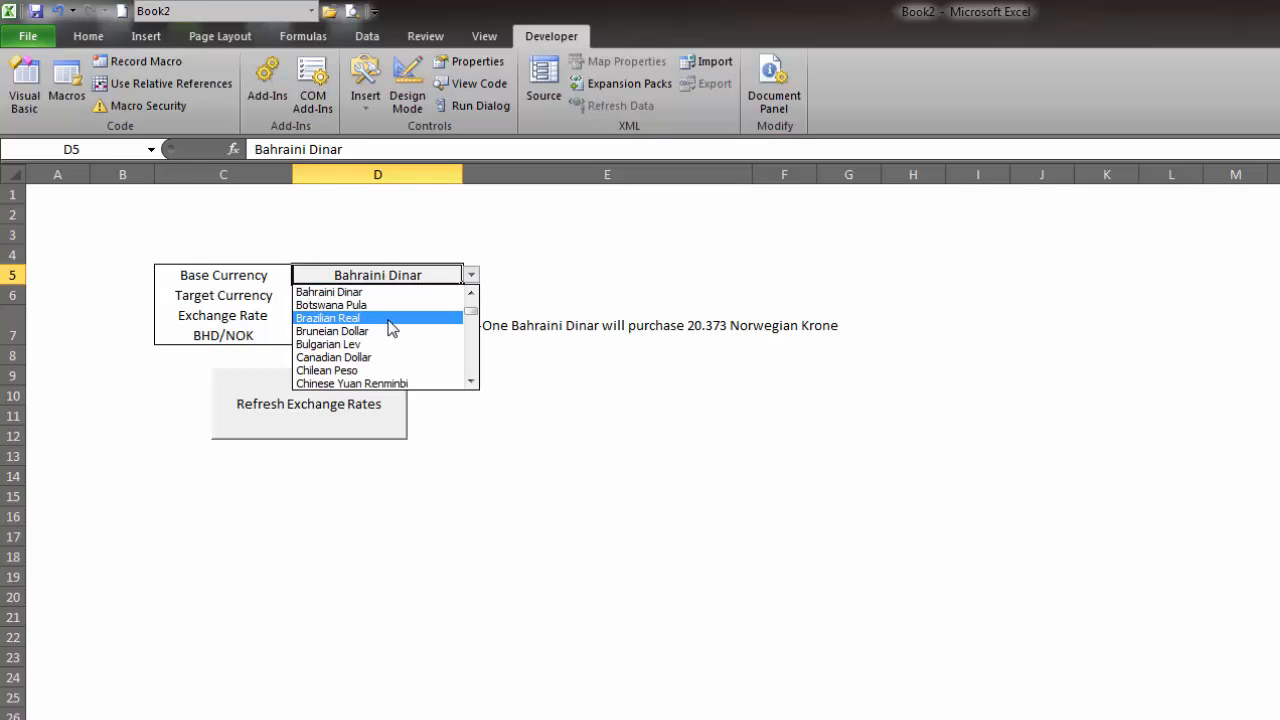
left_click(391, 317)
left_click(430, 302)
left_click(472, 296)
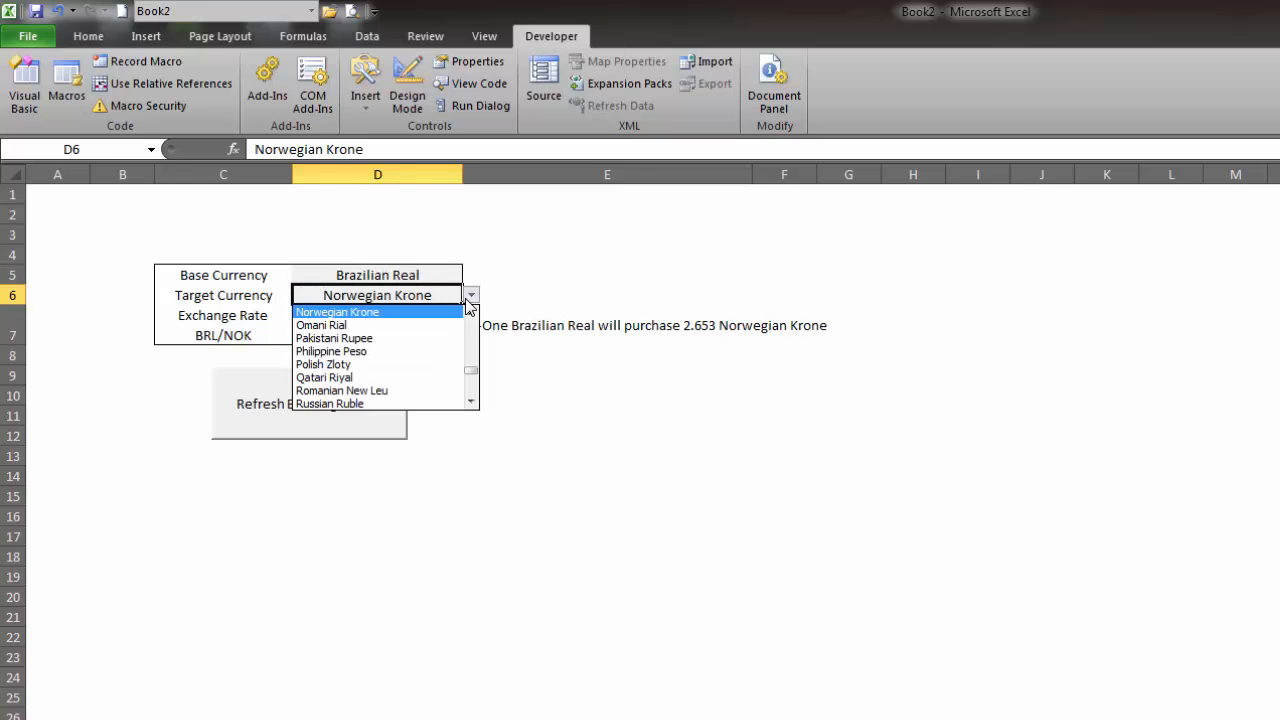
left_click(409, 392)
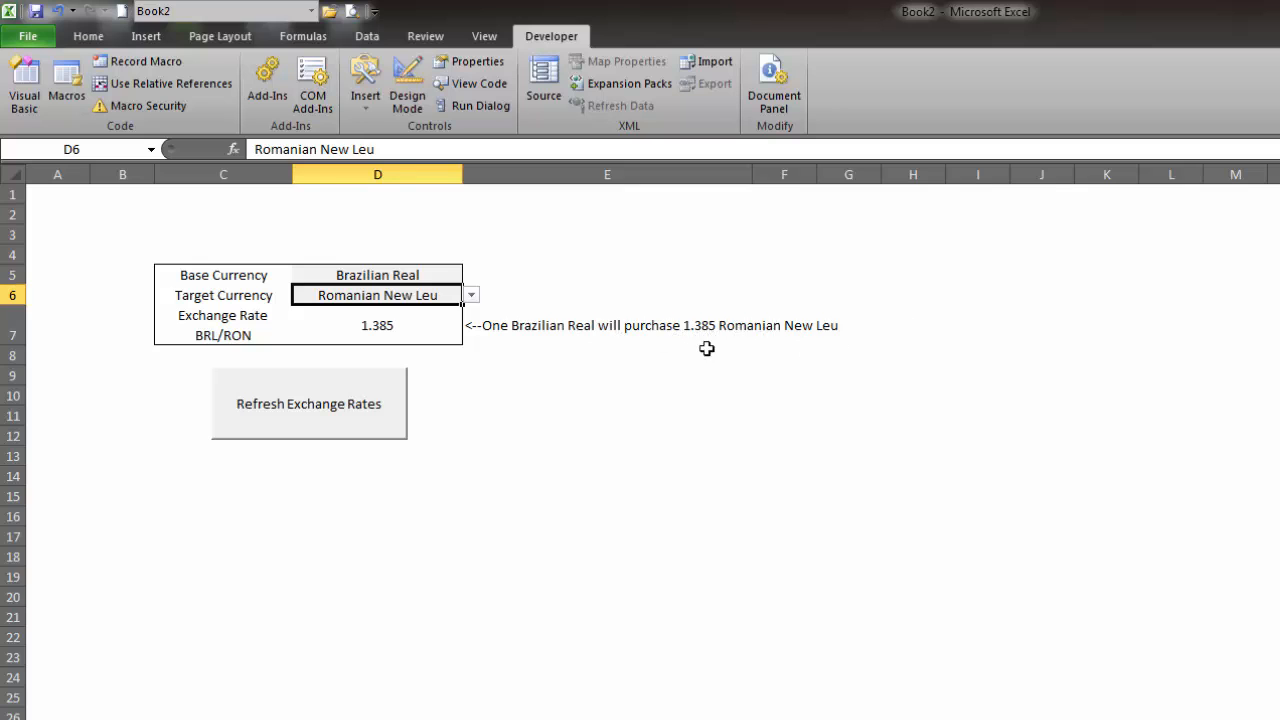
- Change the target currency to Sri Lankan Rupee and refresh the exchange rates
left_click(470, 295)
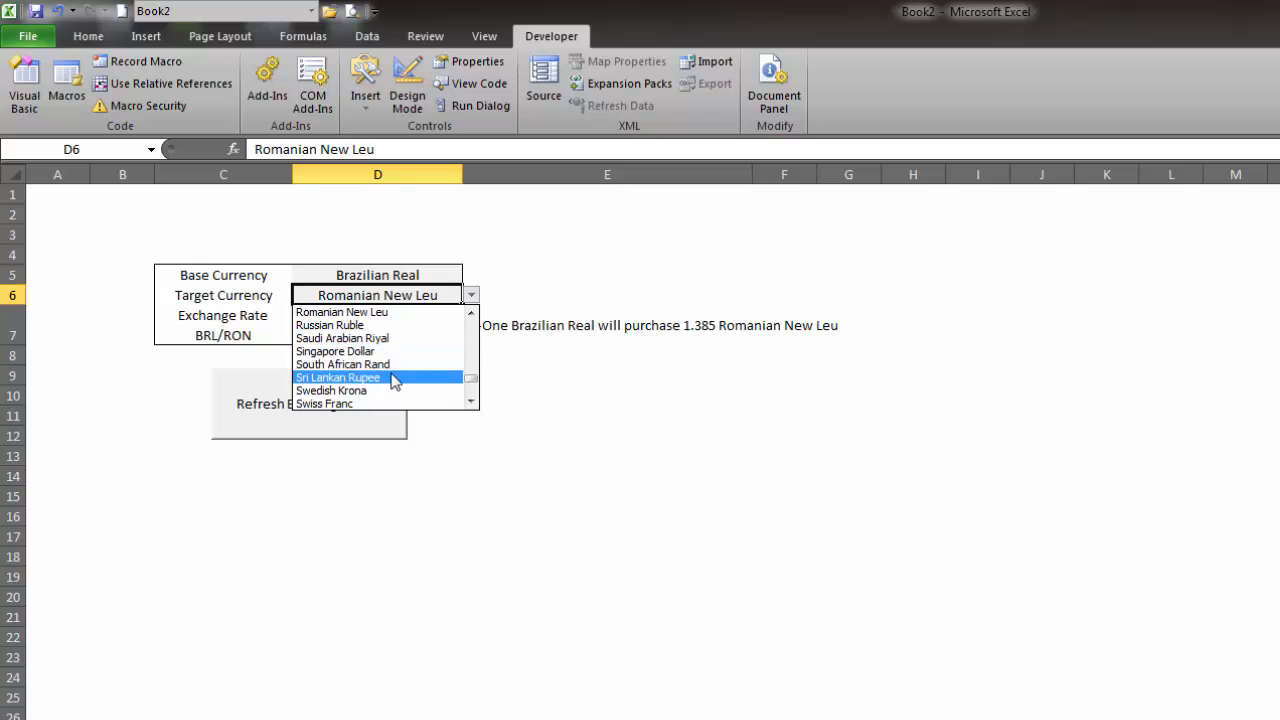
left_click(380, 376)
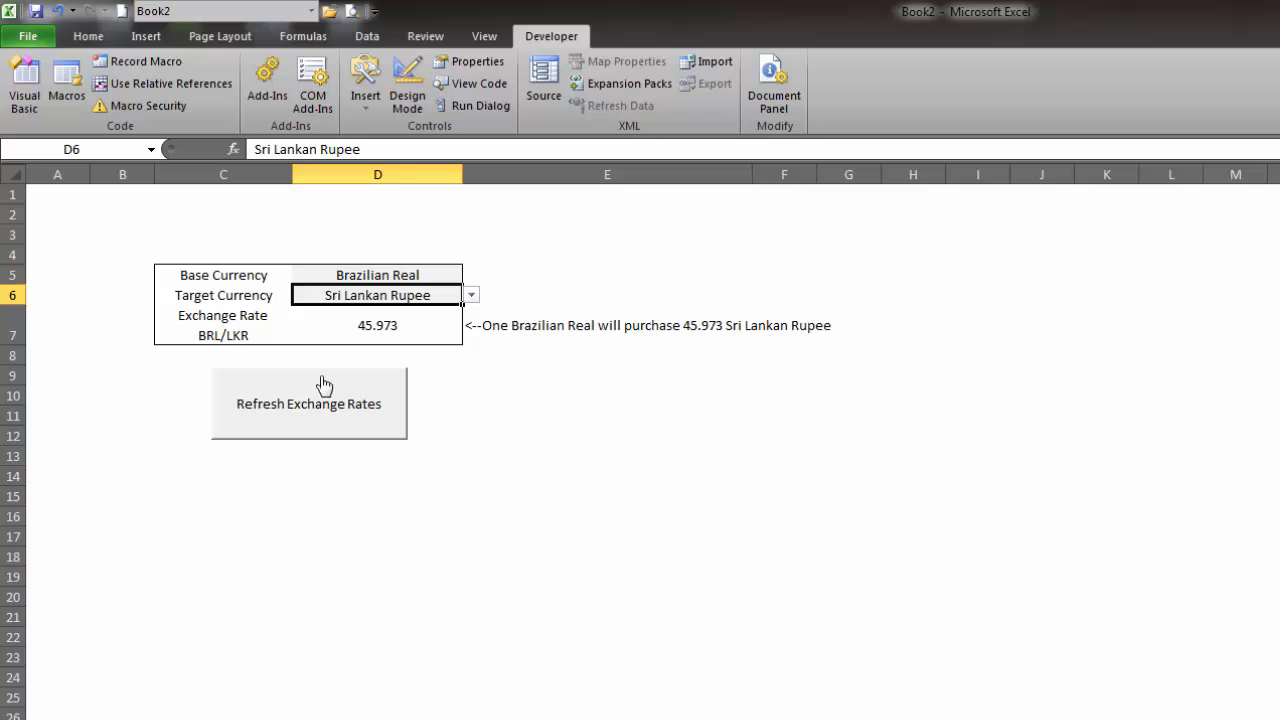
left_click(306, 408)
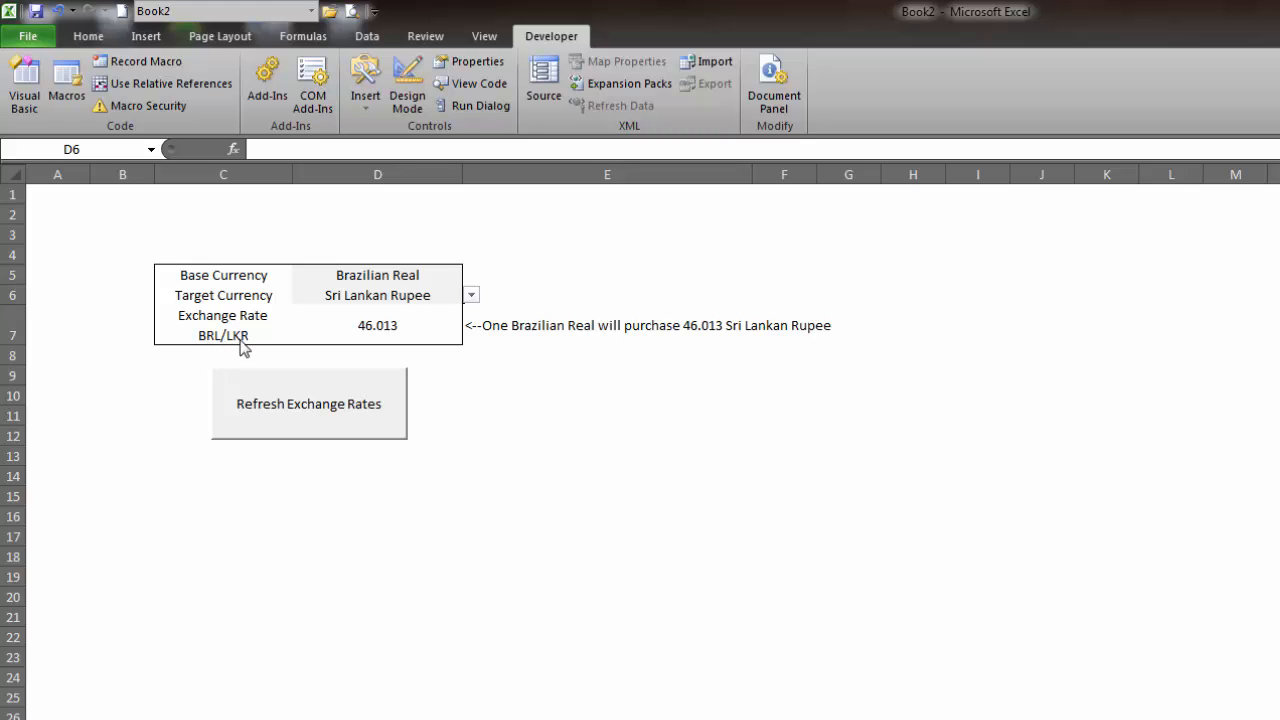
- Change the base currency to Bulgarian Lev and select the resulting exchange rate cell
left_click(471, 296)
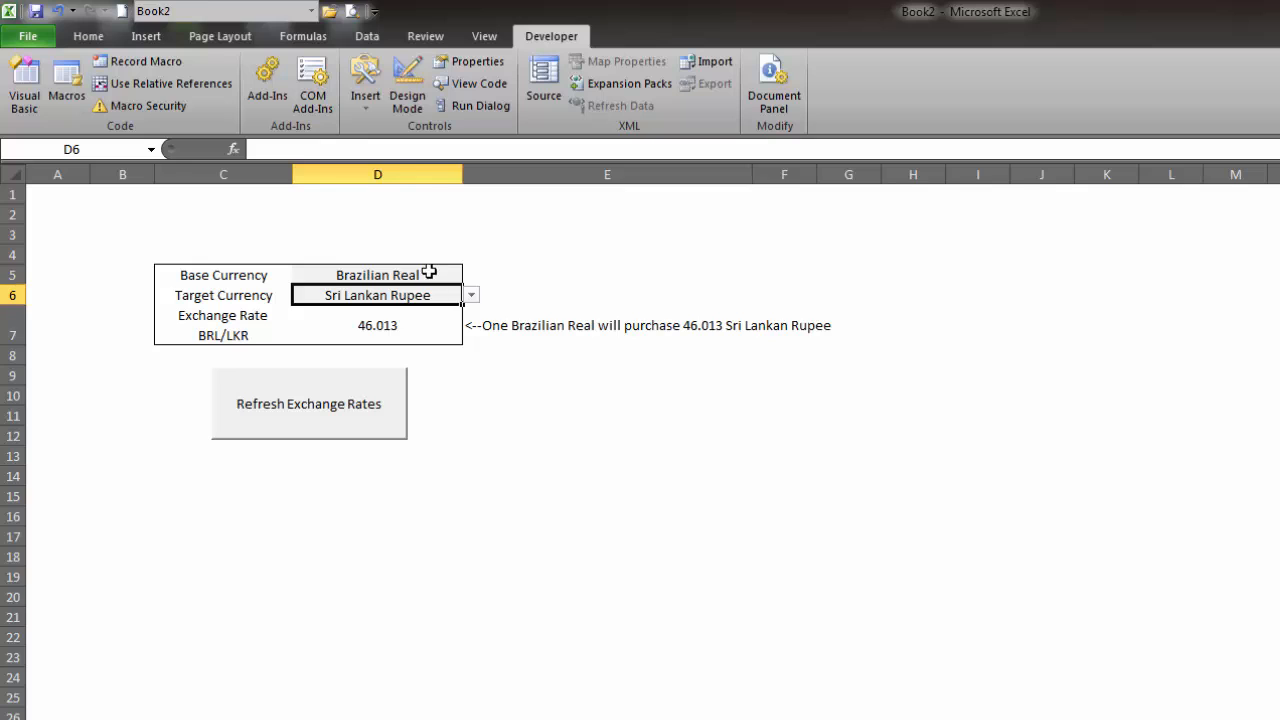
left_click(429, 272)
left_click(471, 275)
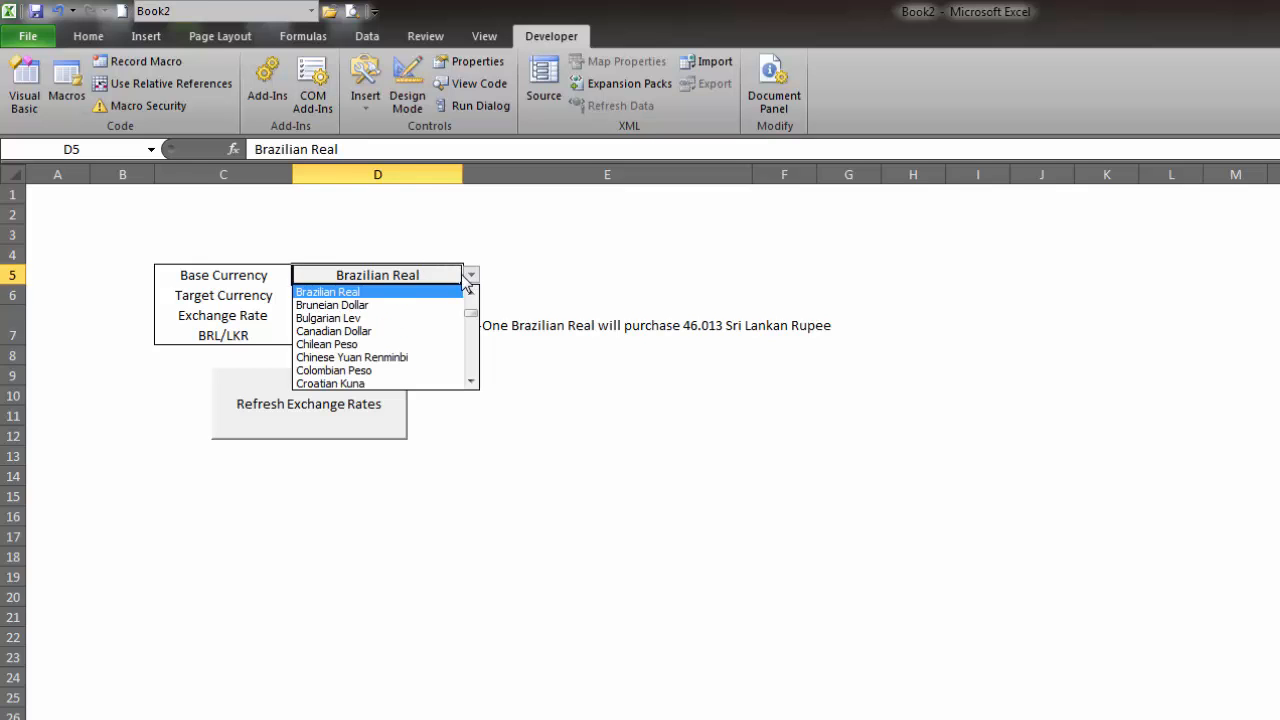
left_click(380, 318)
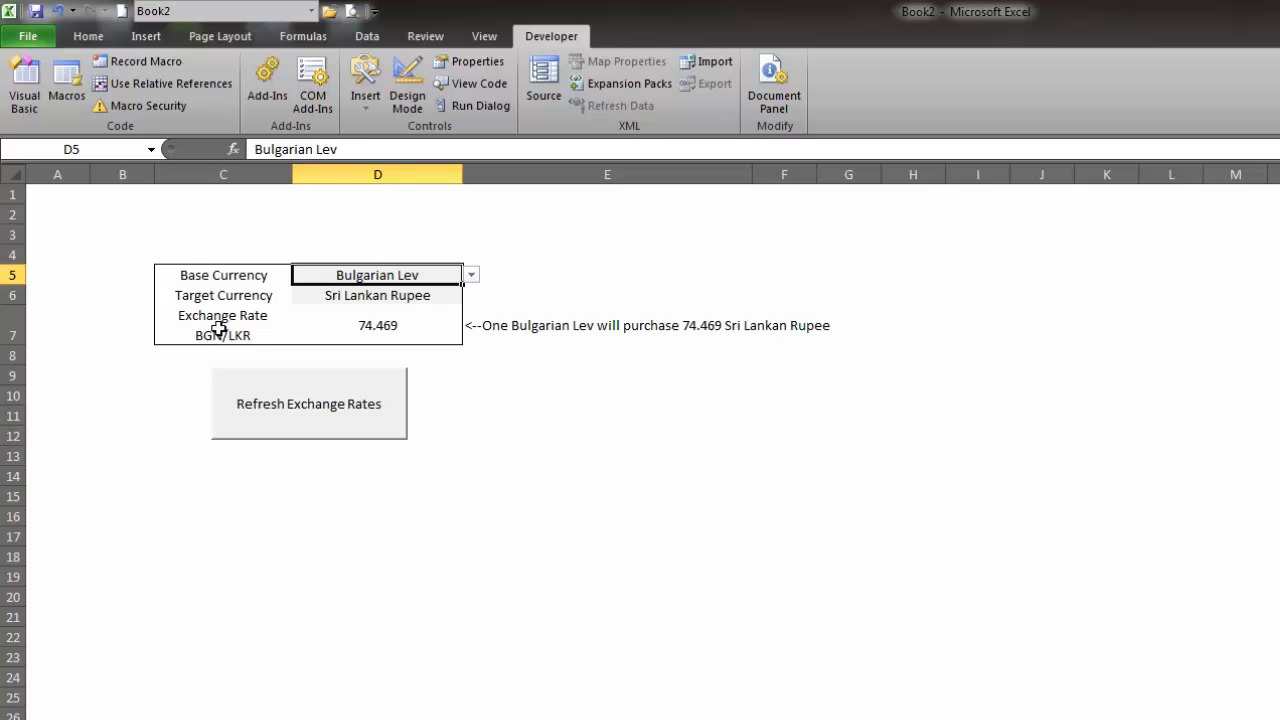
left_click(395, 326)
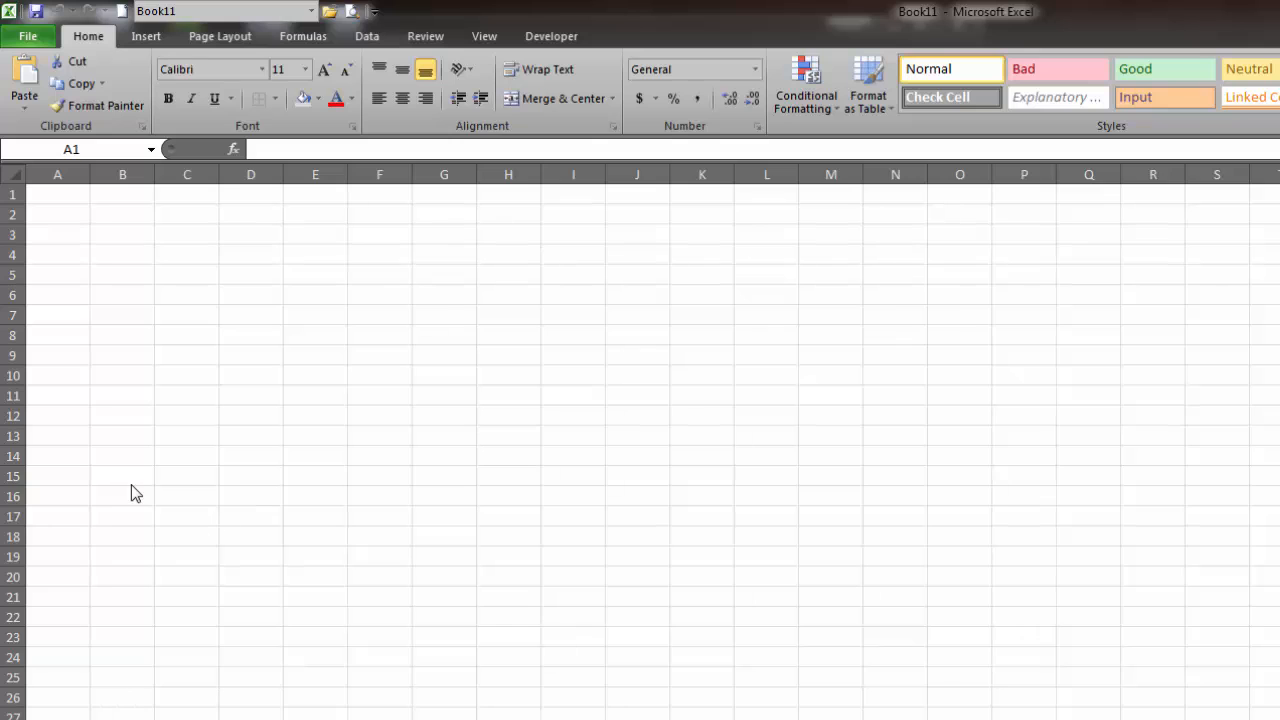
- Review the existing data connections offered for the blank Book11 workbook, and close the list without opening one
left_click(367, 38)
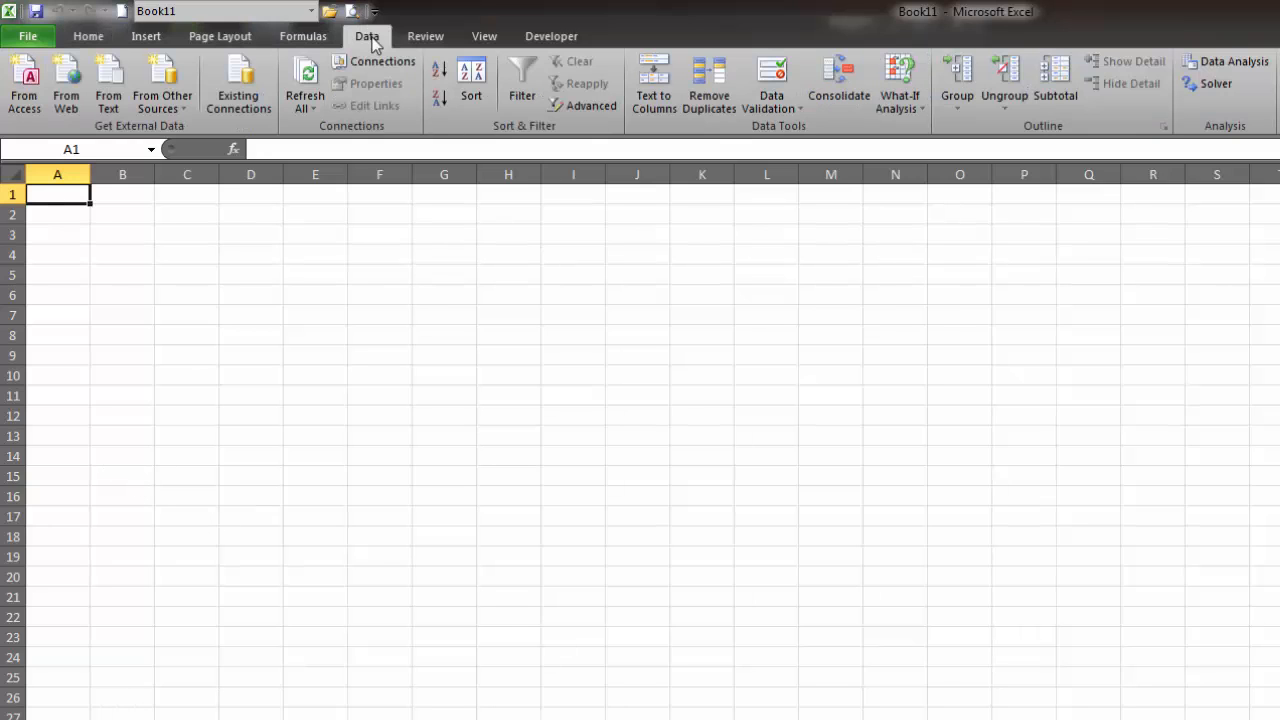
left_click(244, 88)
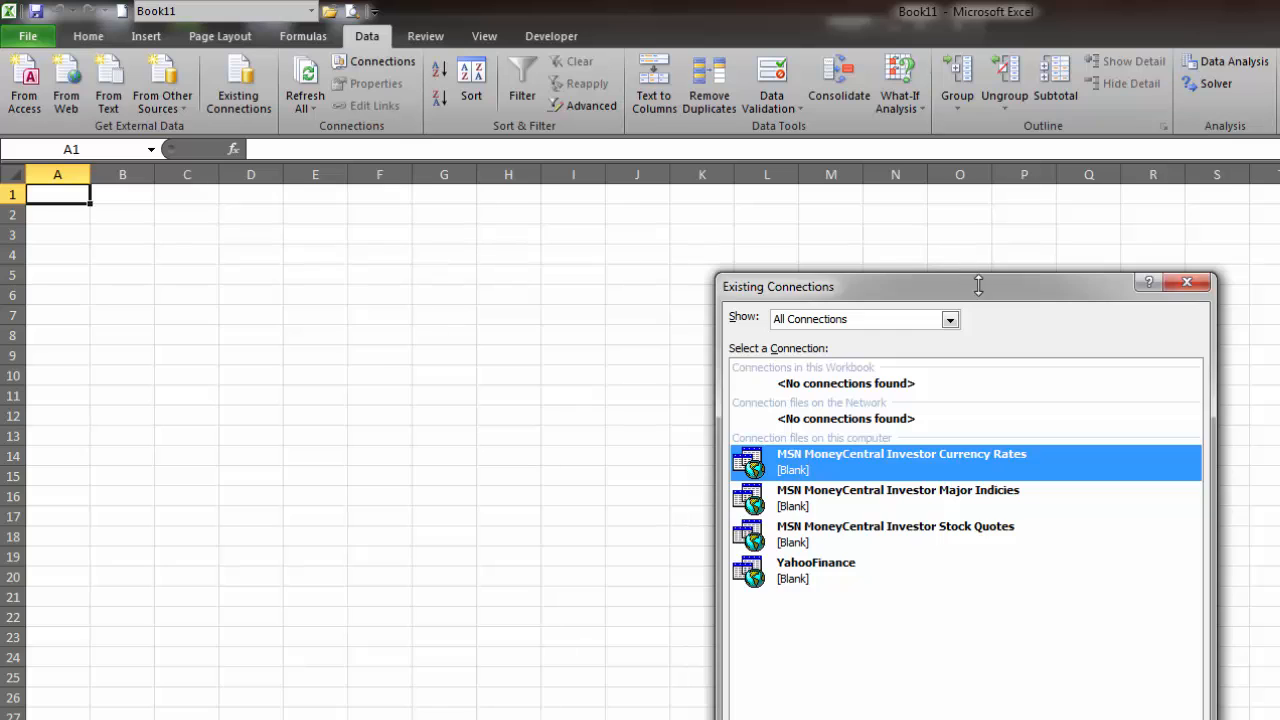
left_click_drag(978, 285, 535, 183)
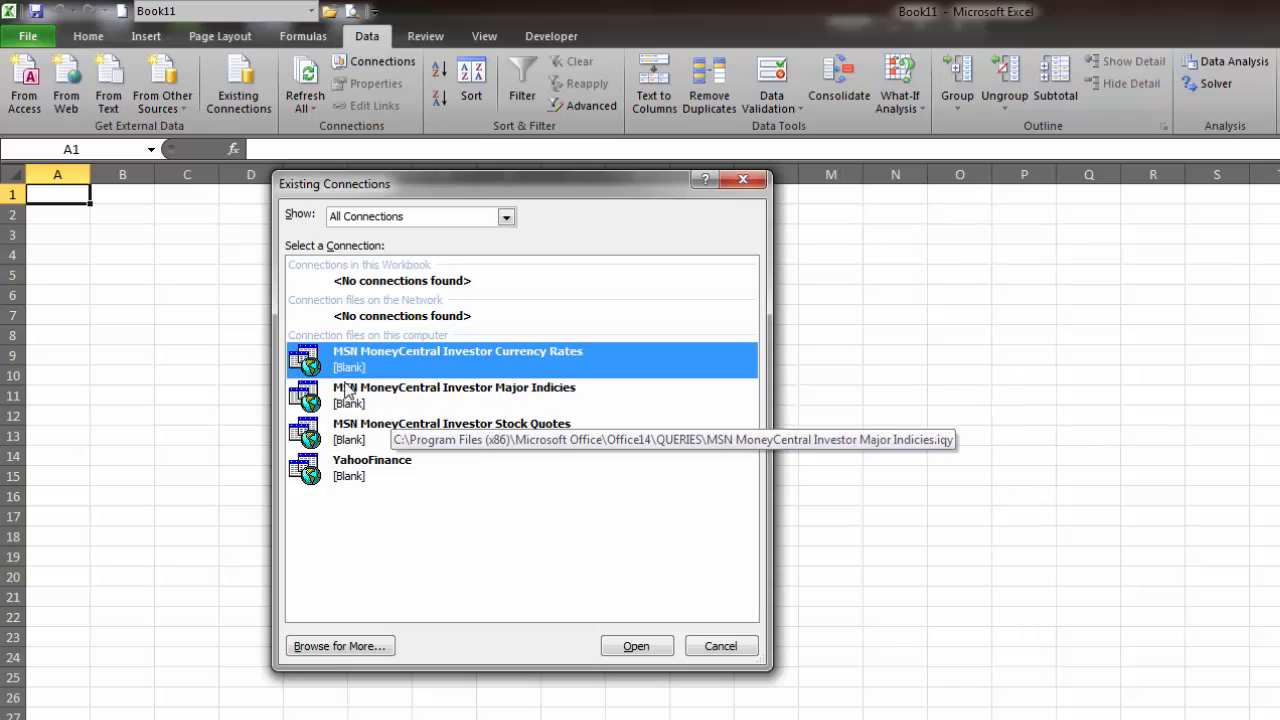
left_click(724, 647)
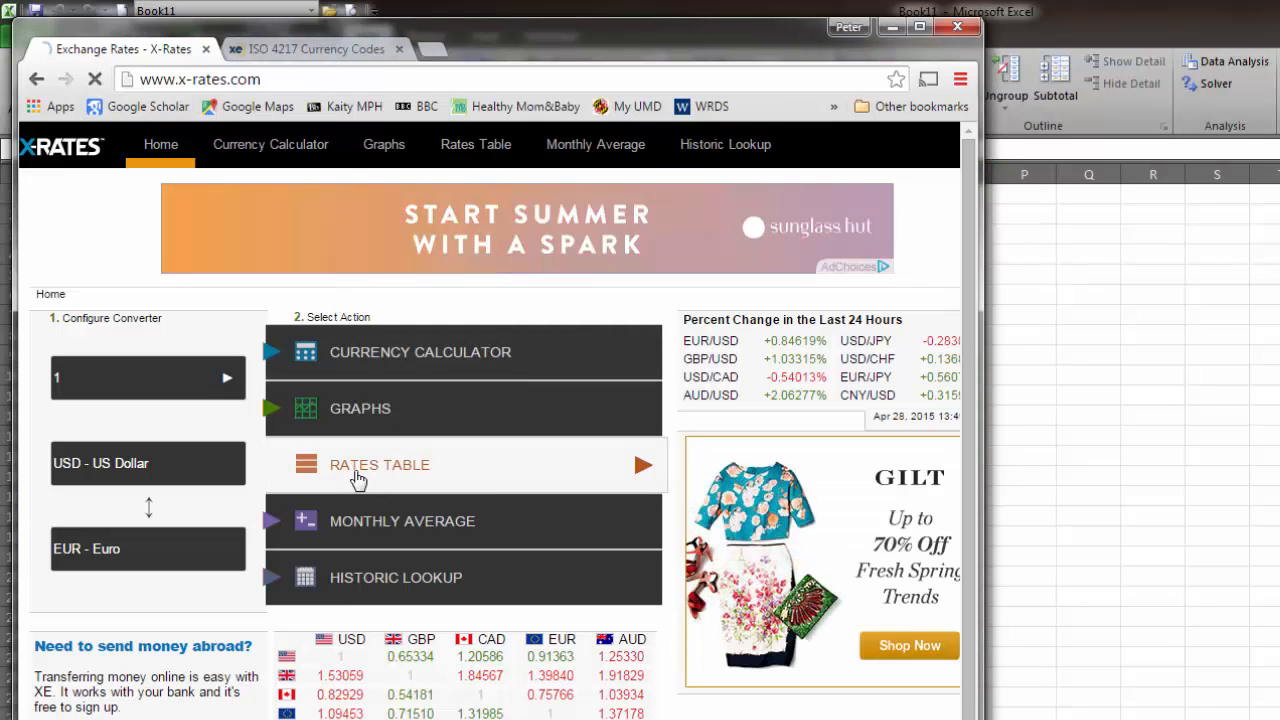
- Open the US Dollar rates table on the X-Rates website and look through its alphabetical currency list
left_click(356, 472)
scroll(436, 367, "down", 4)
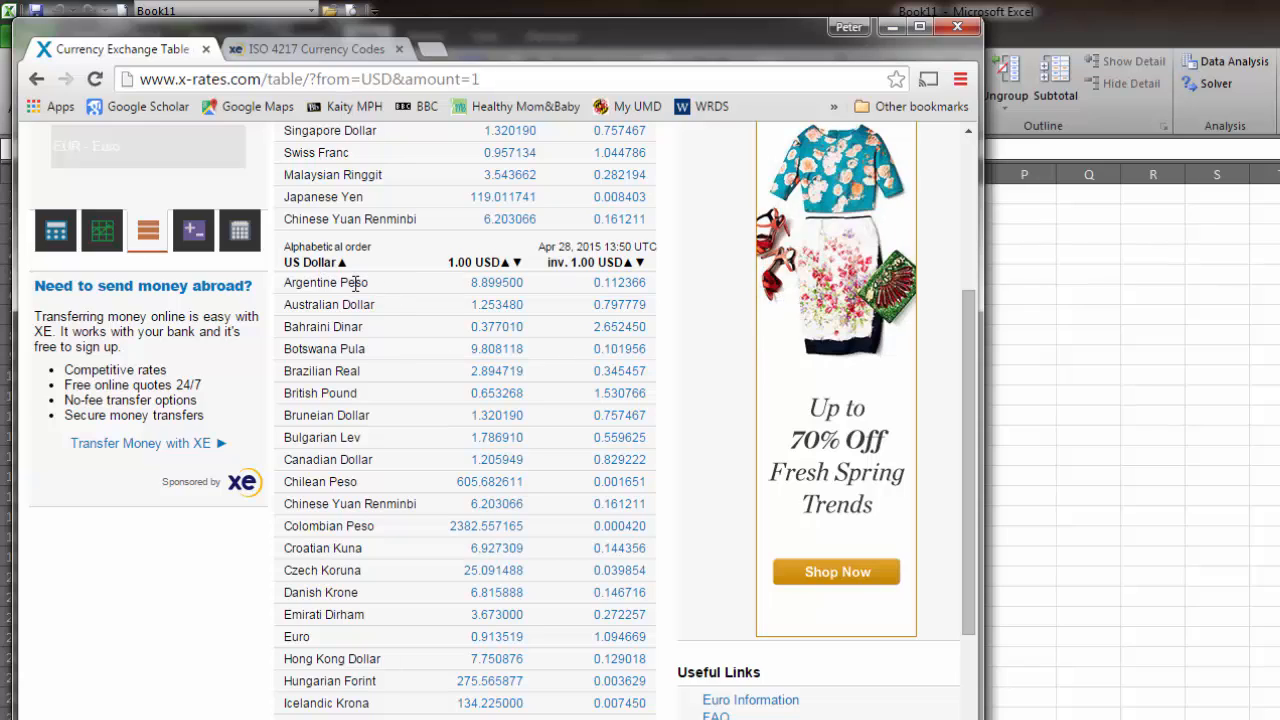
scroll(355, 283, "down", 6)
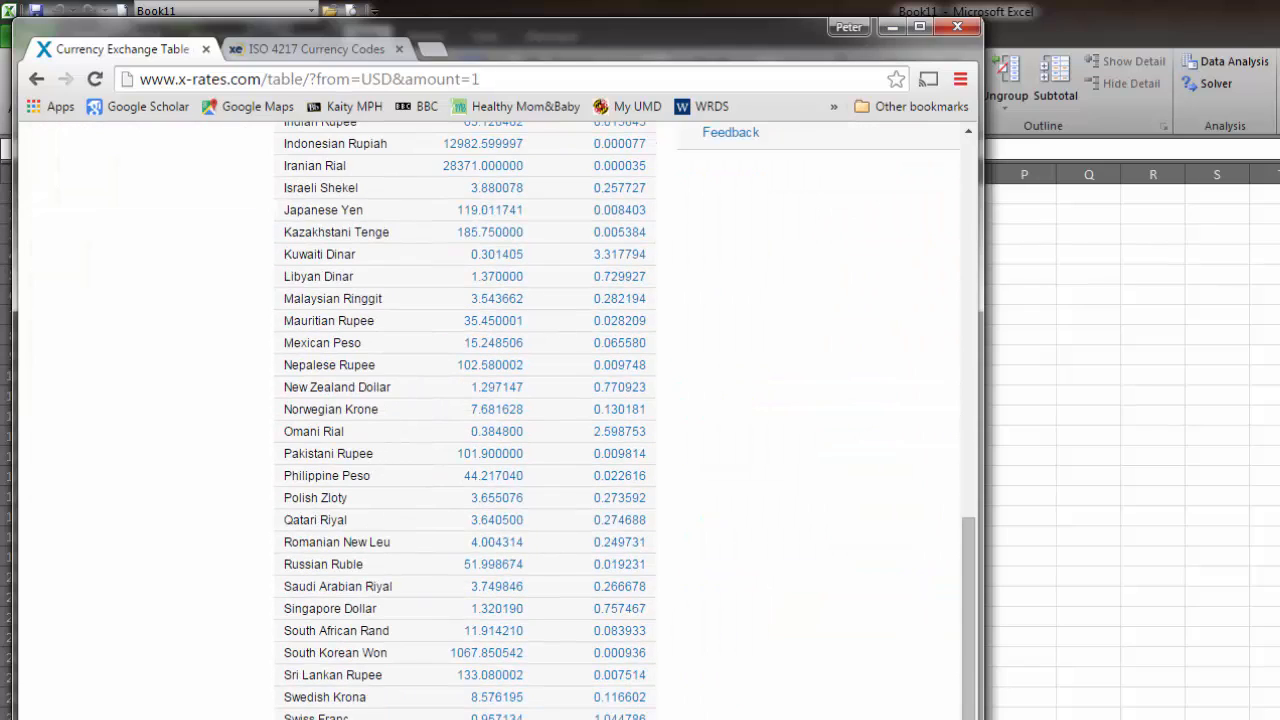
scroll(360, 446, "up", 7)
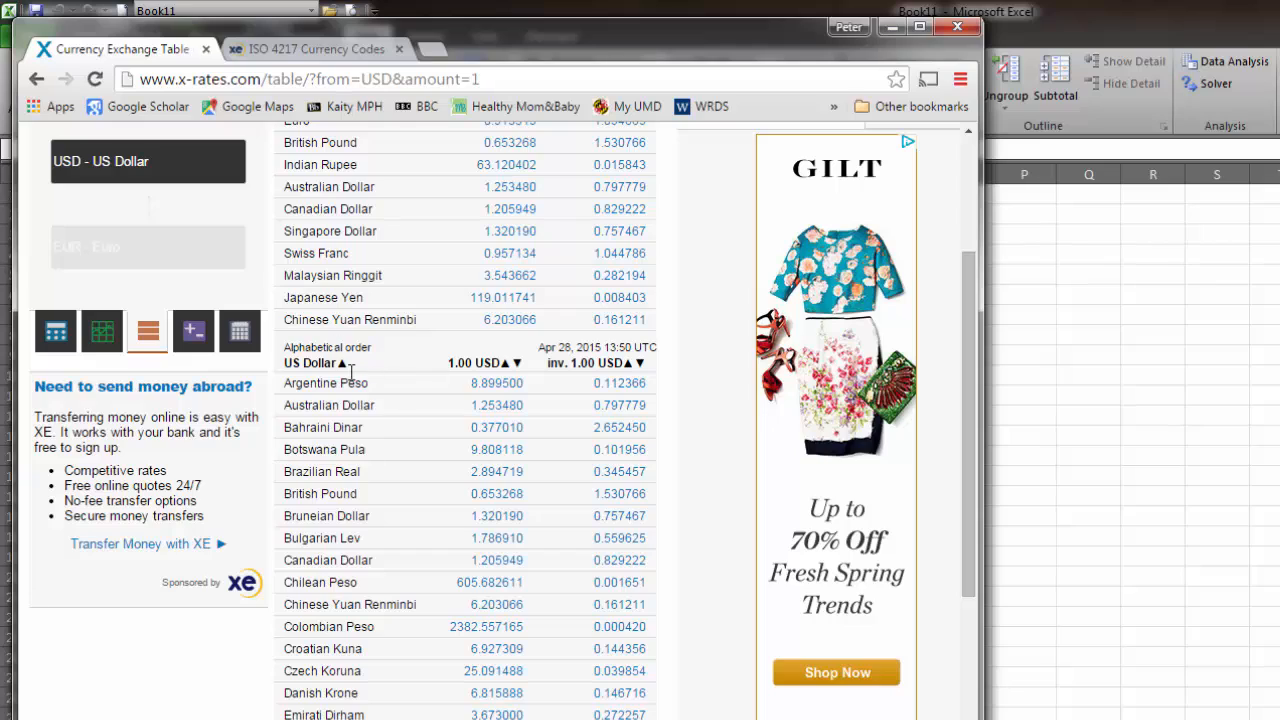
scroll(350, 410, "down", 8)
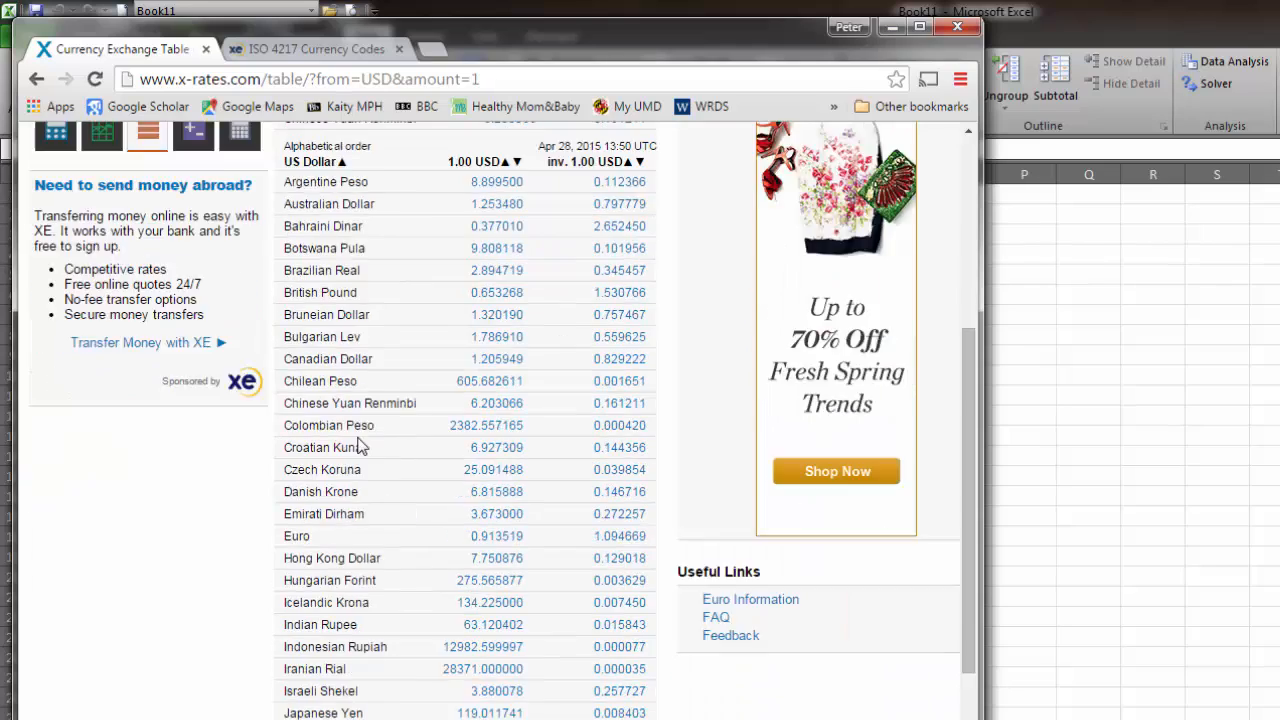
scroll(350, 478, "up", 4)
scroll(350, 478, "up", 4)
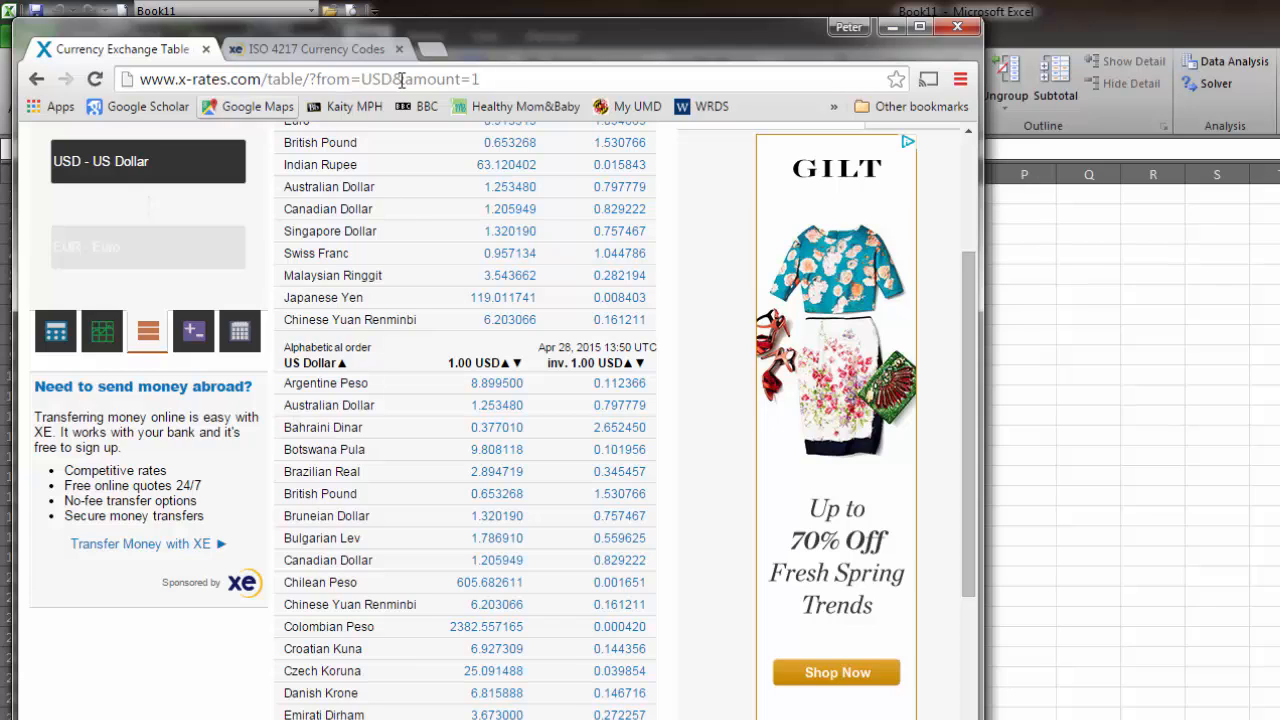
- Copy the rates table page's web address, switch to Excel, and load it in a new web query, continuing past the script error
left_click(500, 80)
key("ctrl+c")
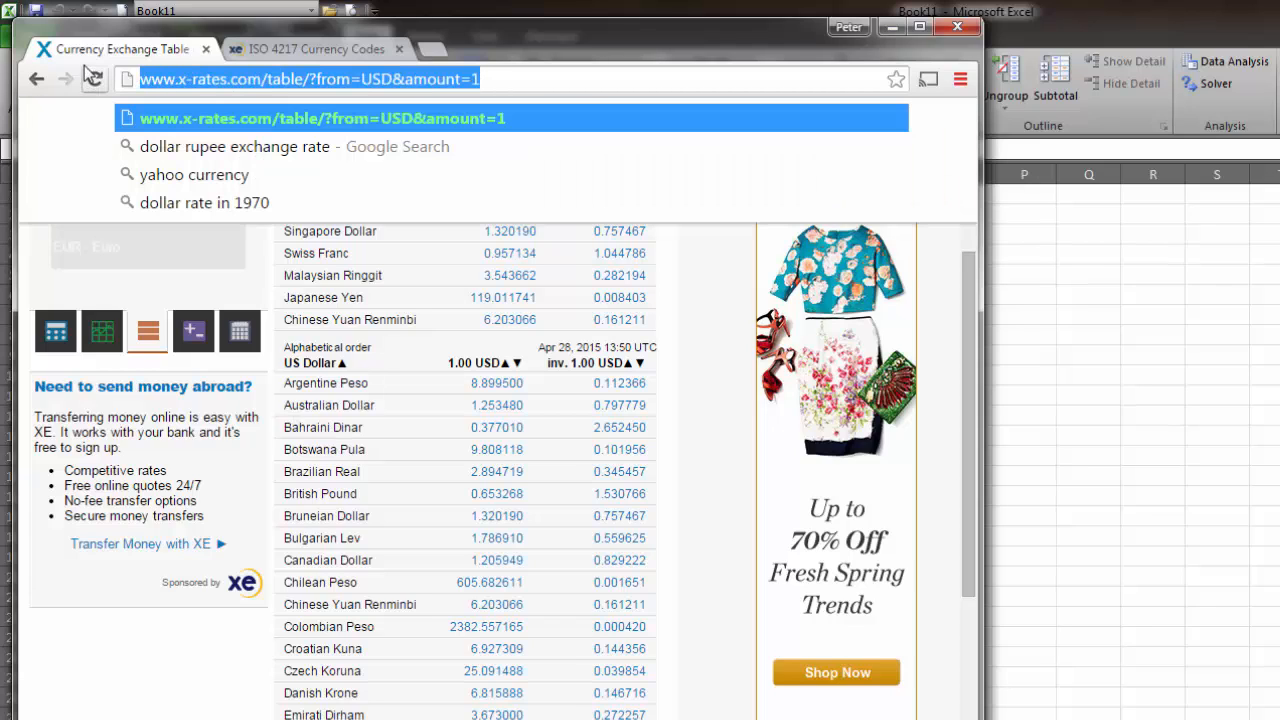
key("alt+Tab")
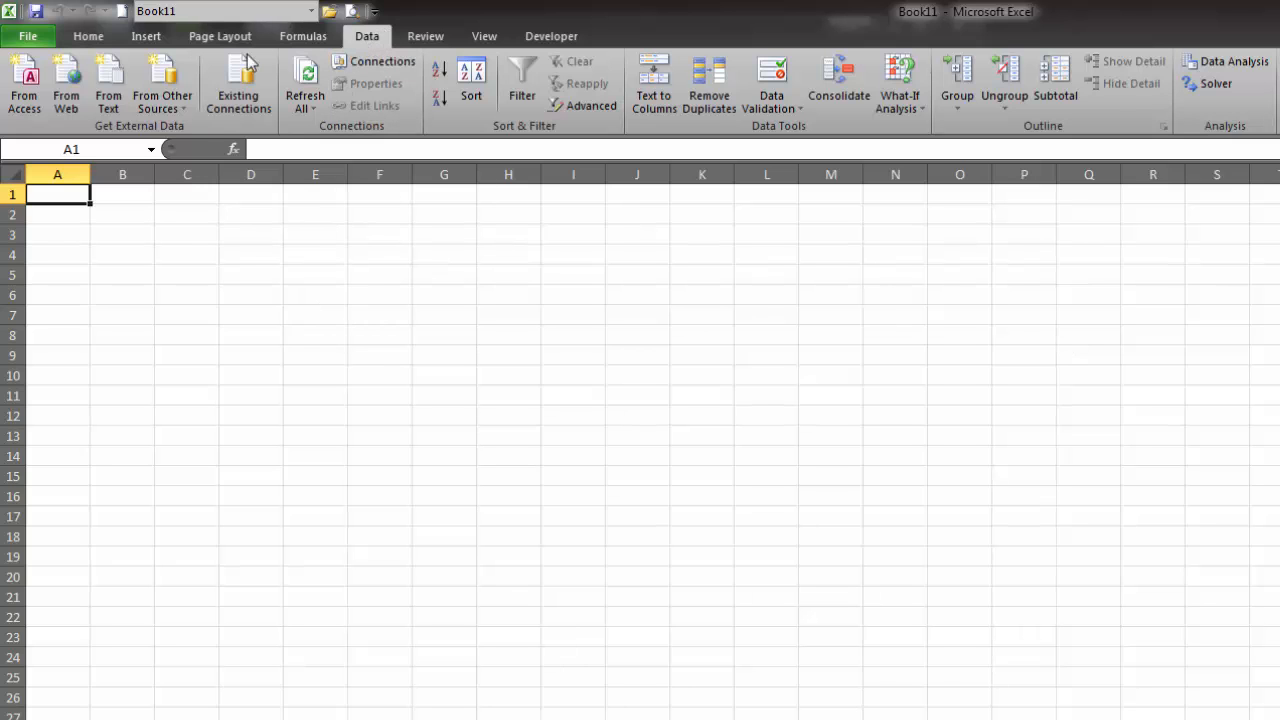
left_click(66, 88)
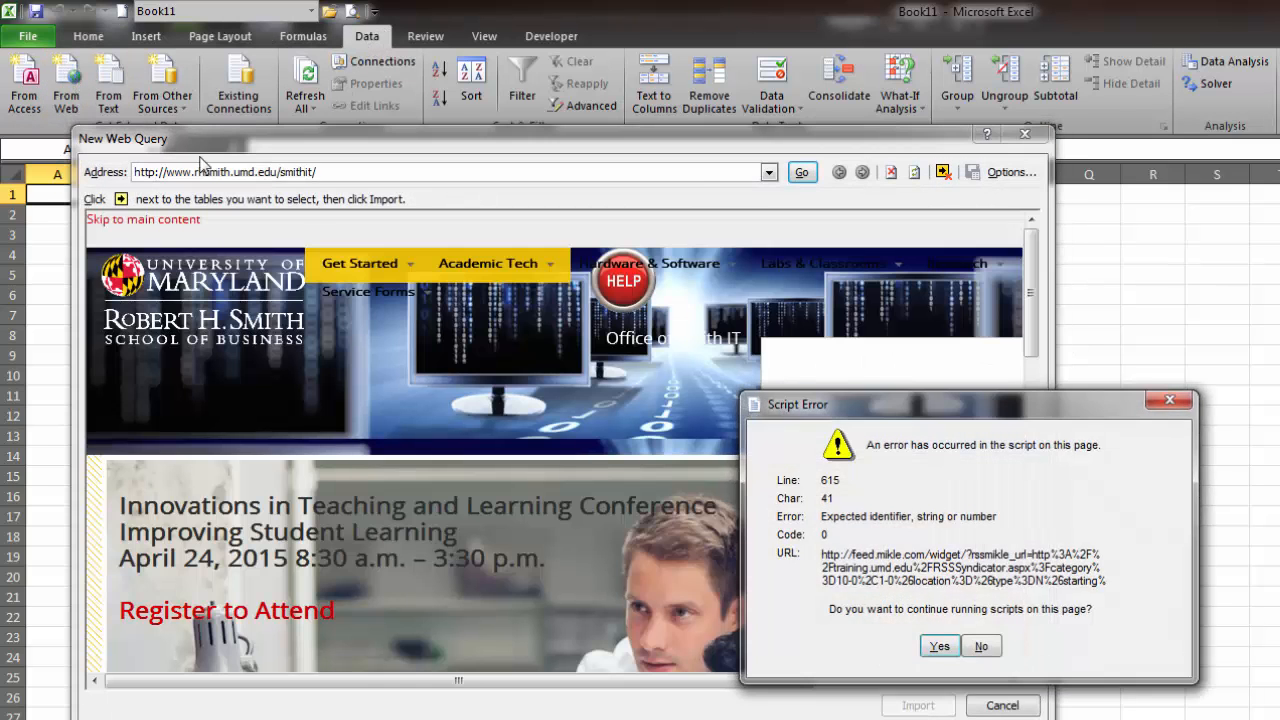
left_click_drag(965, 423, 363, 335)
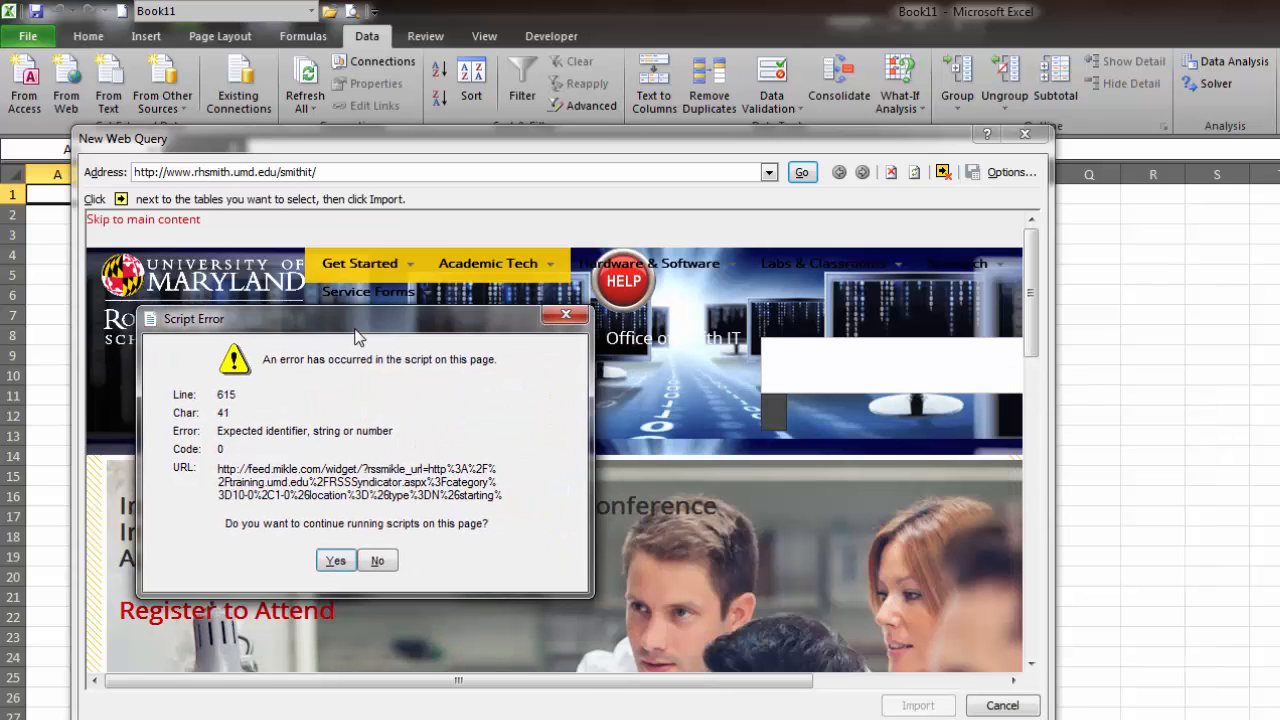
left_click(336, 560)
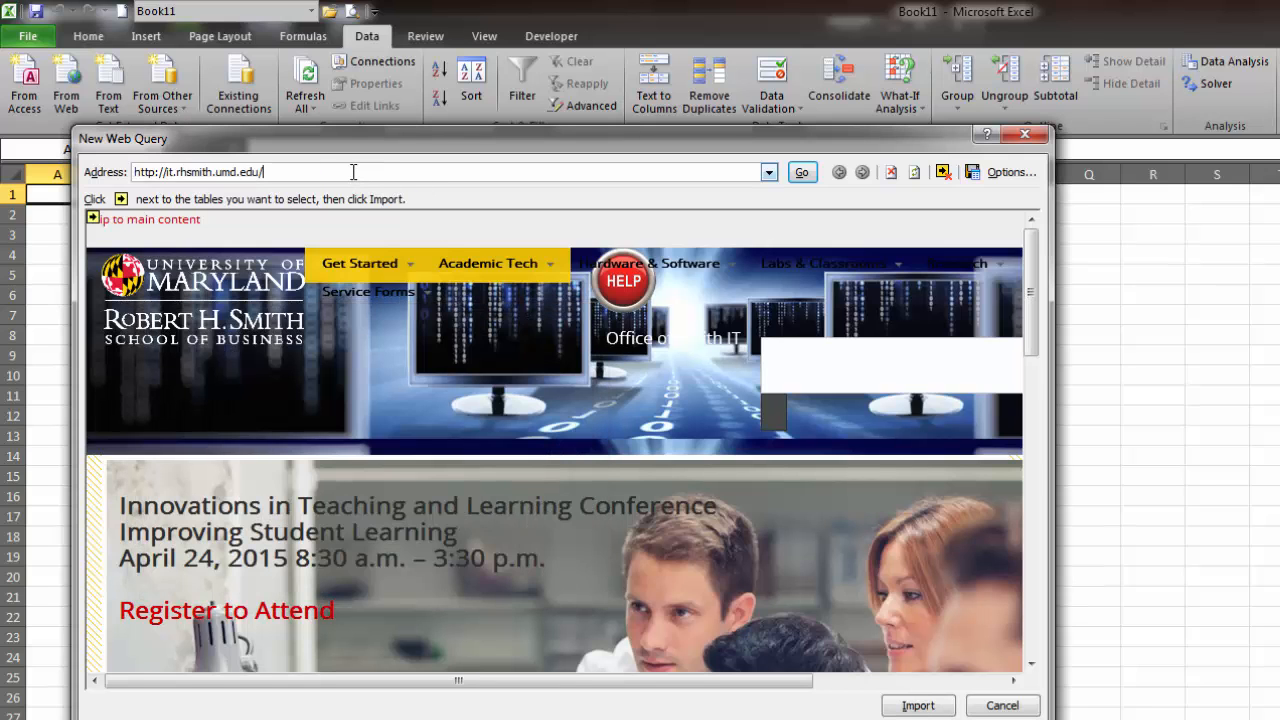
key("ctrl+v")
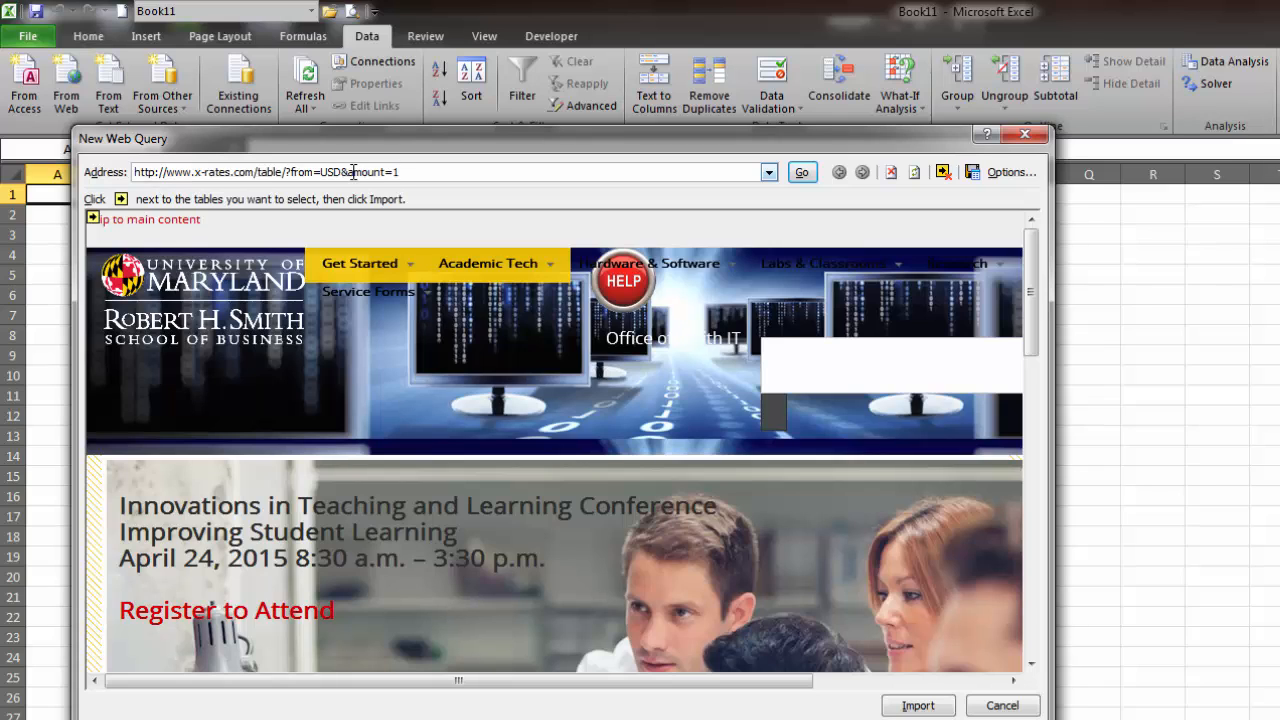
key("Return")
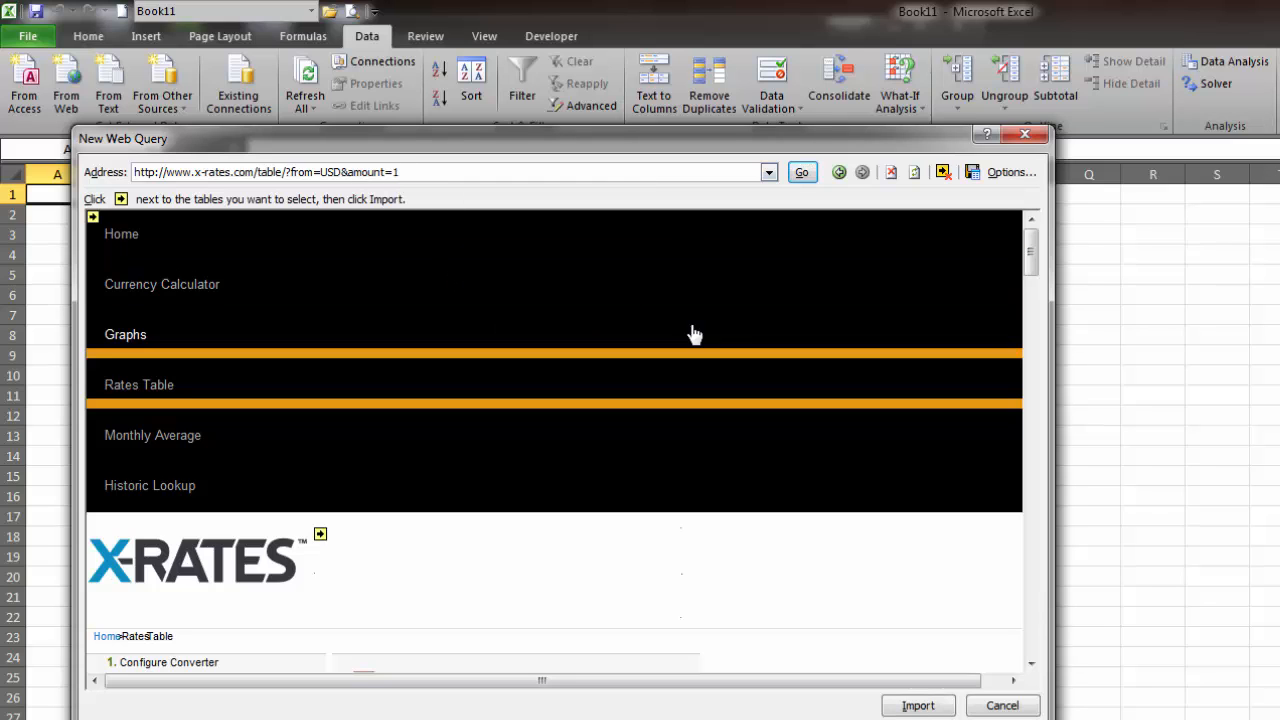
- Select the alphabetical-order US Dollar rates table for import in the web query and check its extent
scroll(641, 328, "down", 1)
scroll(641, 328, "down", 4)
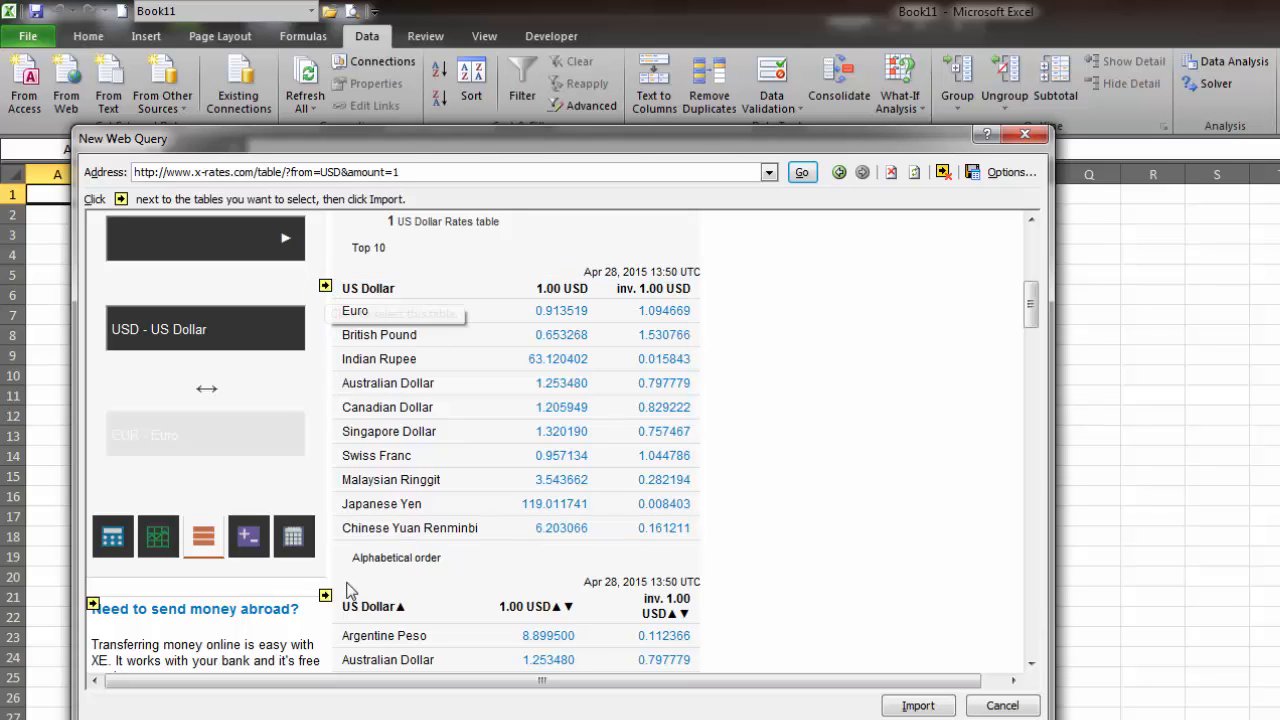
scroll(929, 537, "down", 3)
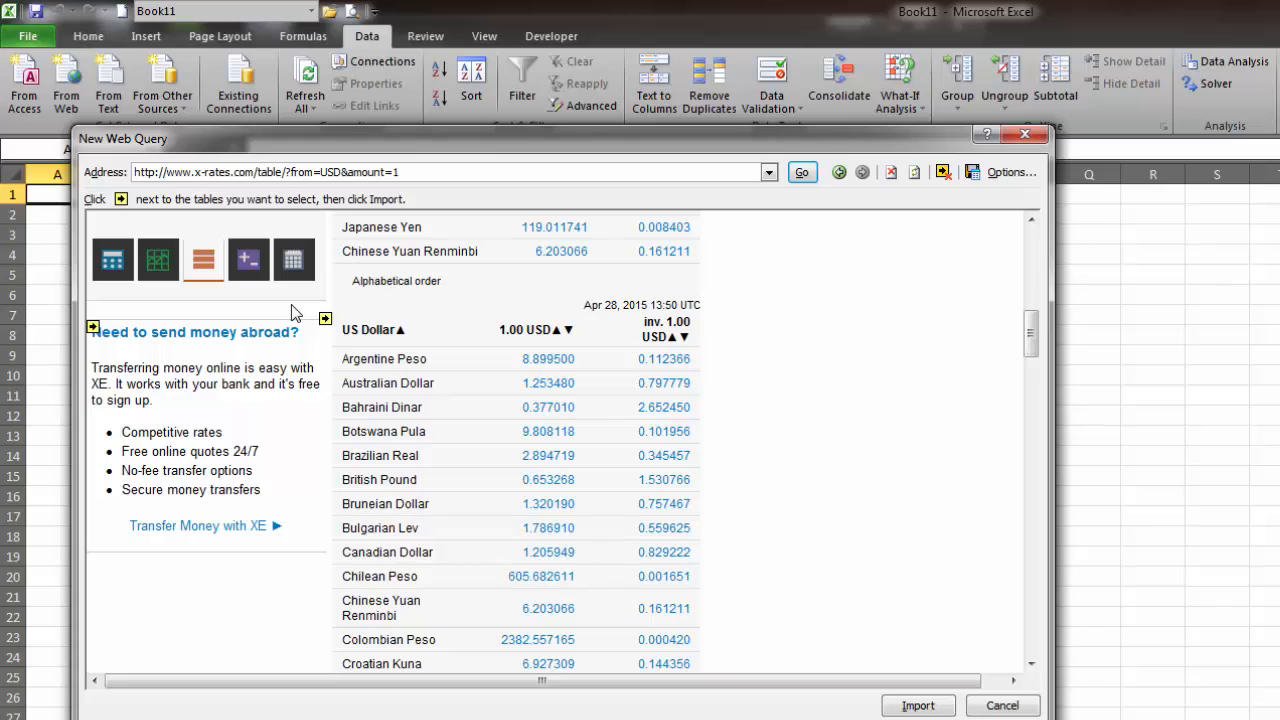
left_click(326, 320)
scroll(791, 380, "down", 5)
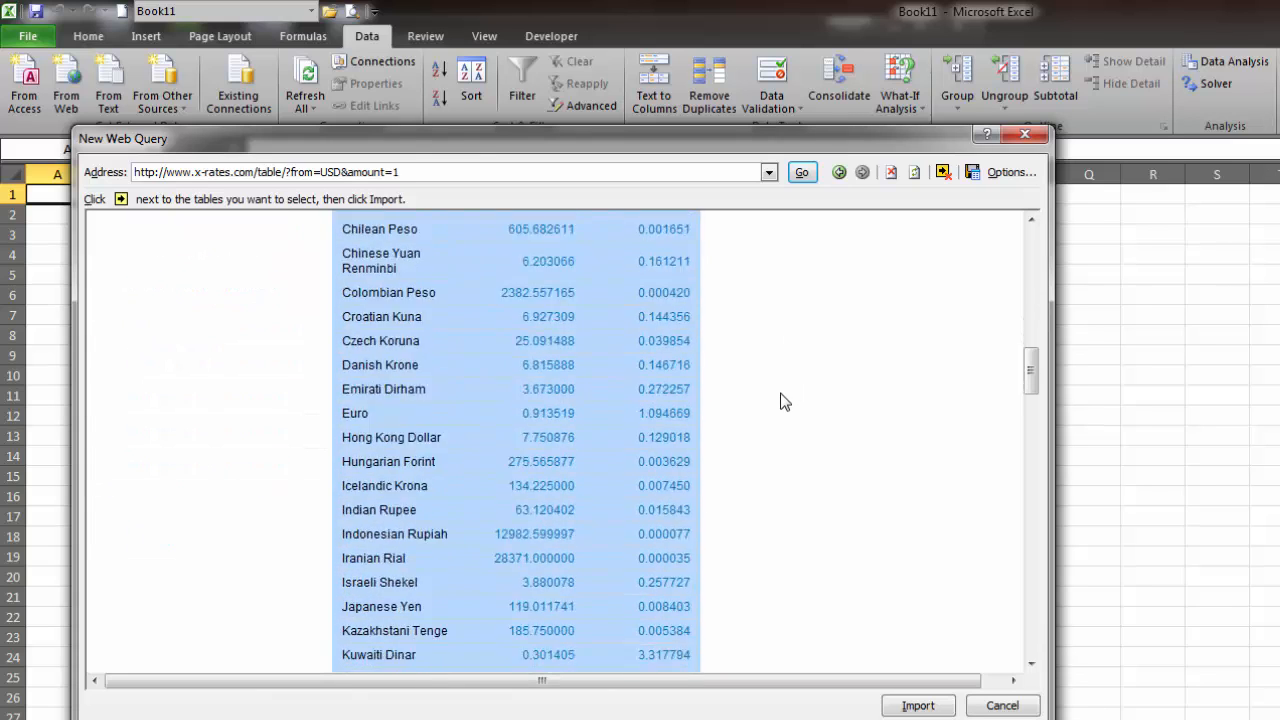
scroll(778, 405, "down", 5)
scroll(775, 402, "up", 8)
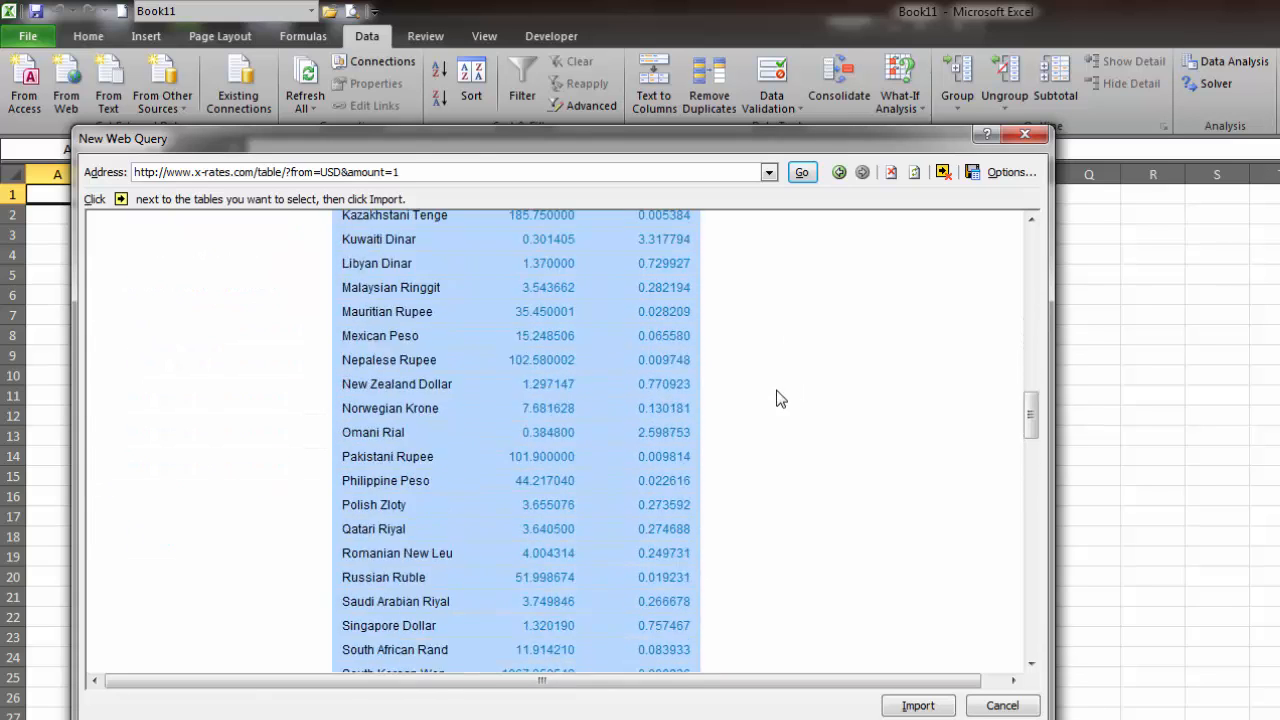
scroll(773, 400, "up", 4)
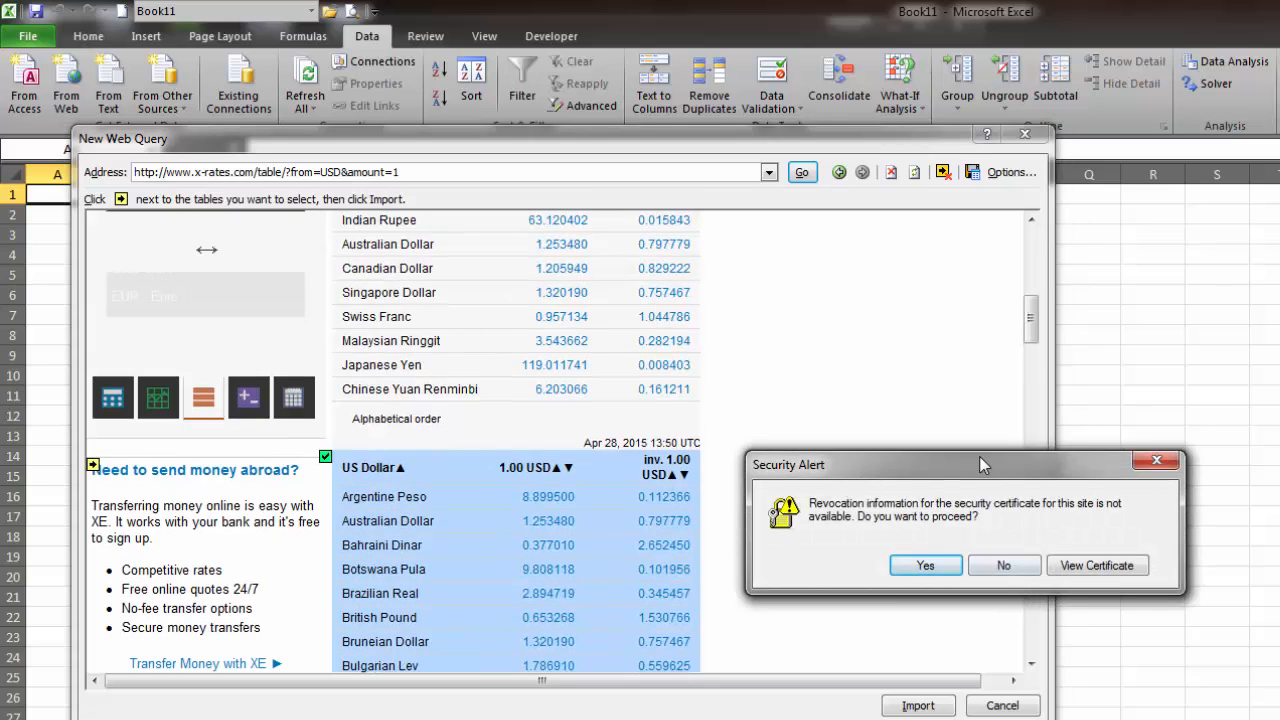
- Continue past the security alert and import the selected rates table into the existing worksheet at cell A1
left_click(655, 432)
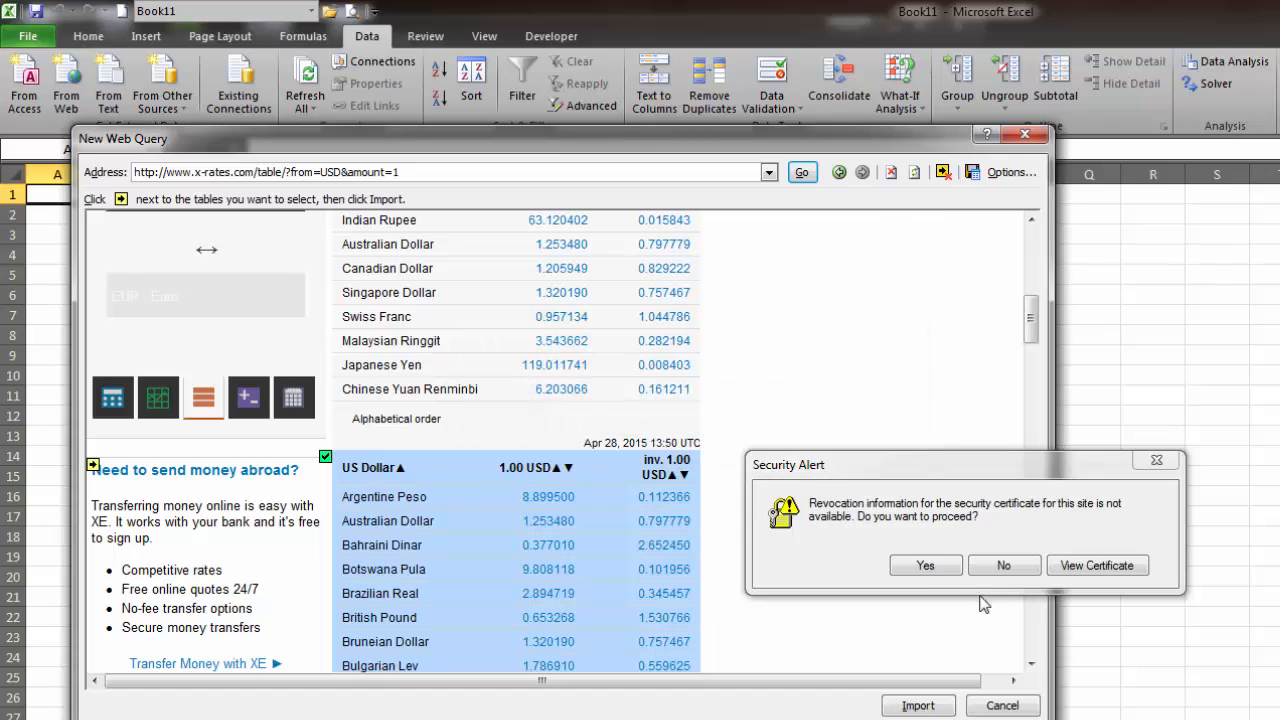
left_click(926, 565)
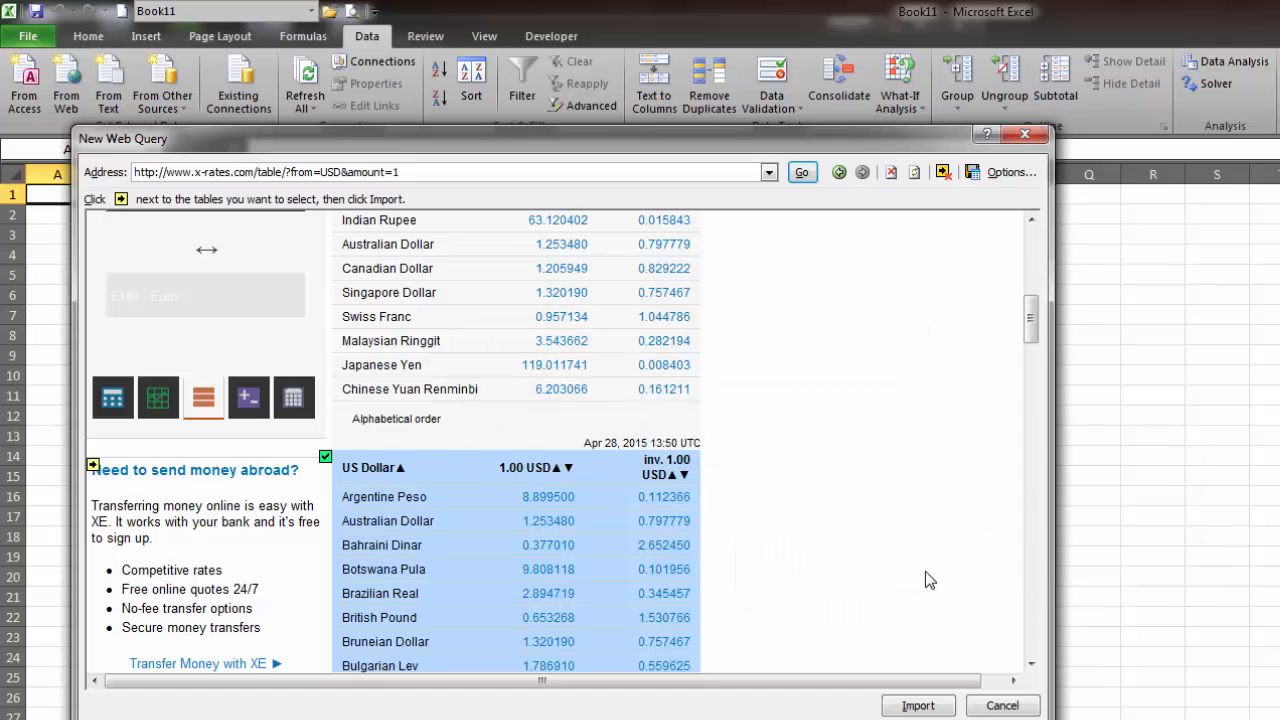
left_click(917, 706)
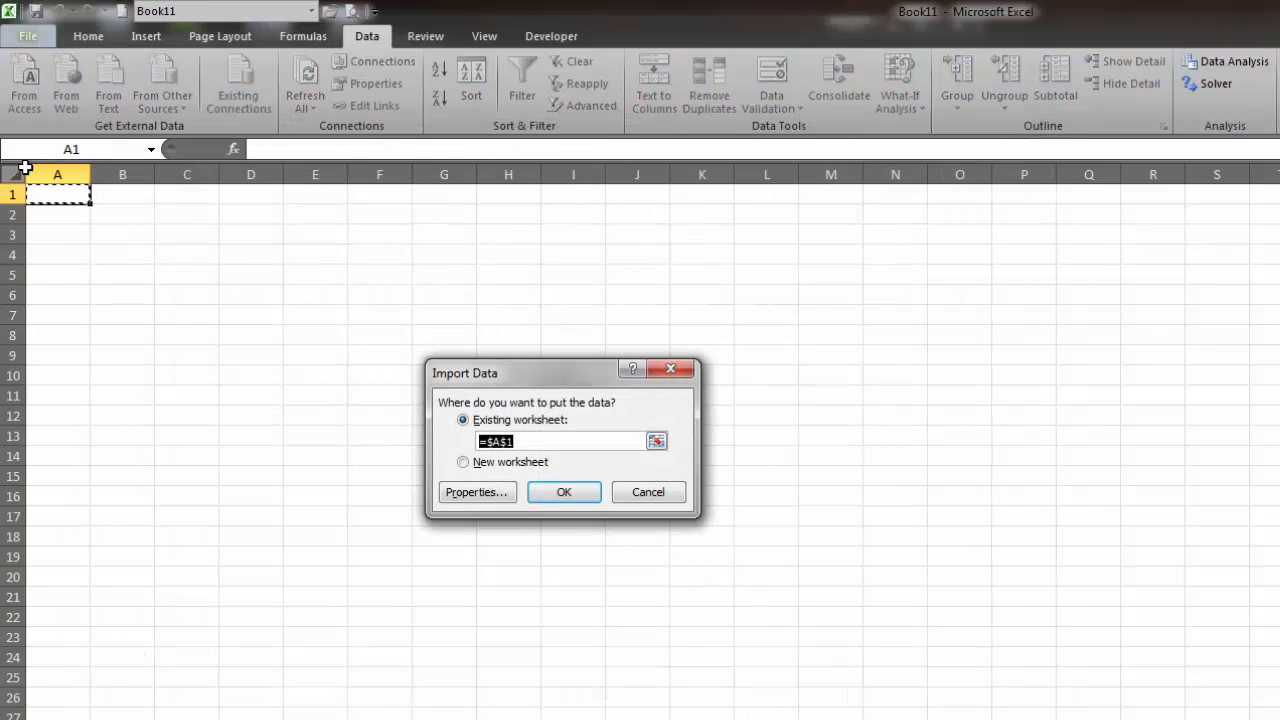
left_click(564, 494)
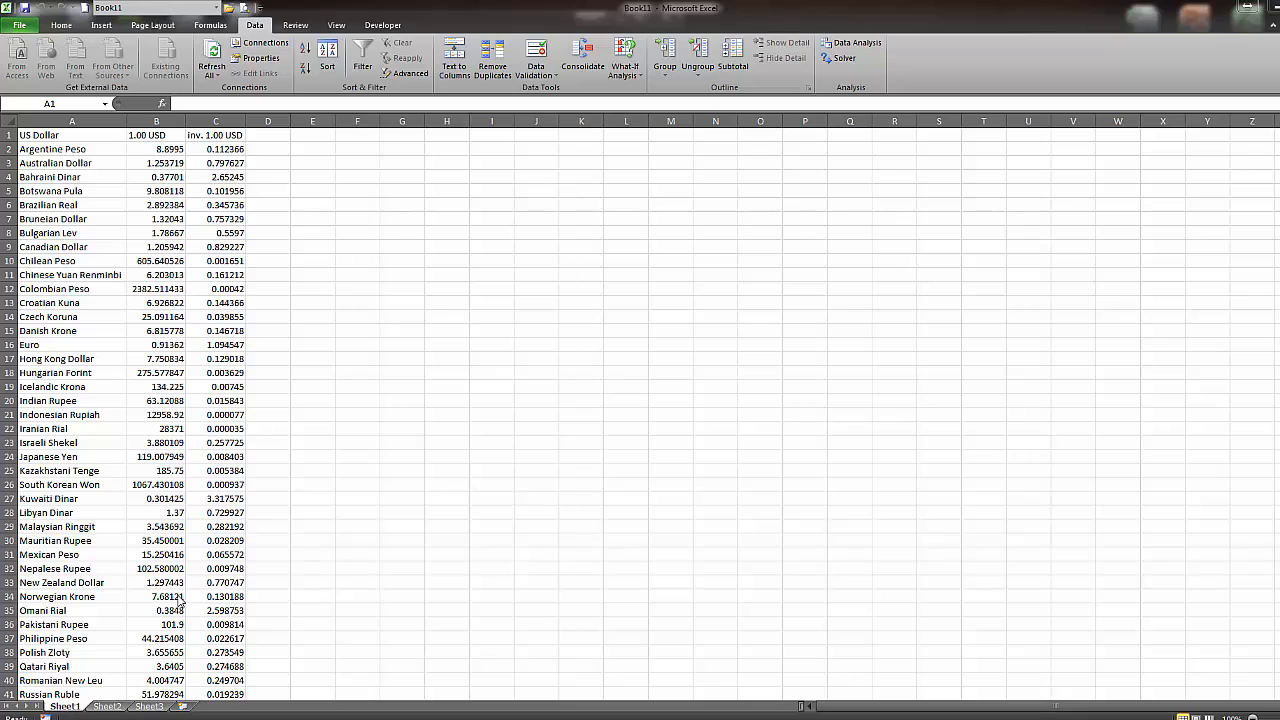
left_click(207, 386)
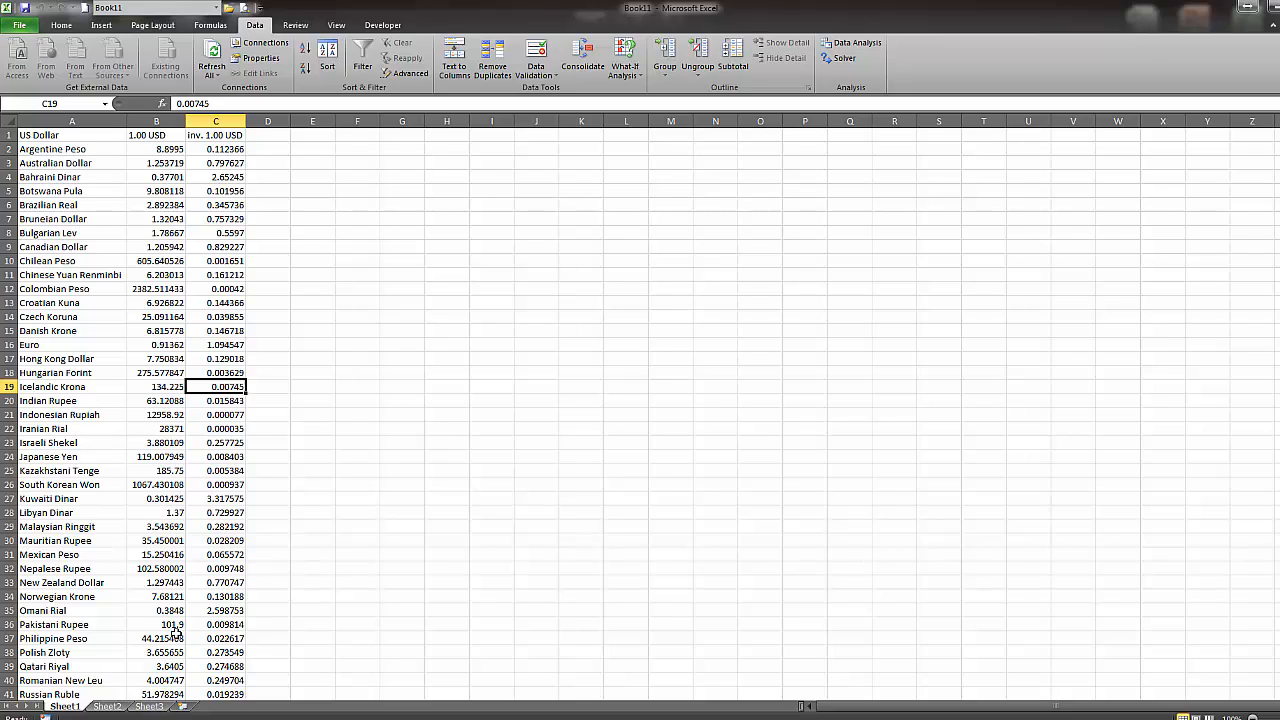
- Rename Sheet1, which holds the imported rates, as Data from Web
right_click(78, 708)
left_click(110, 588)
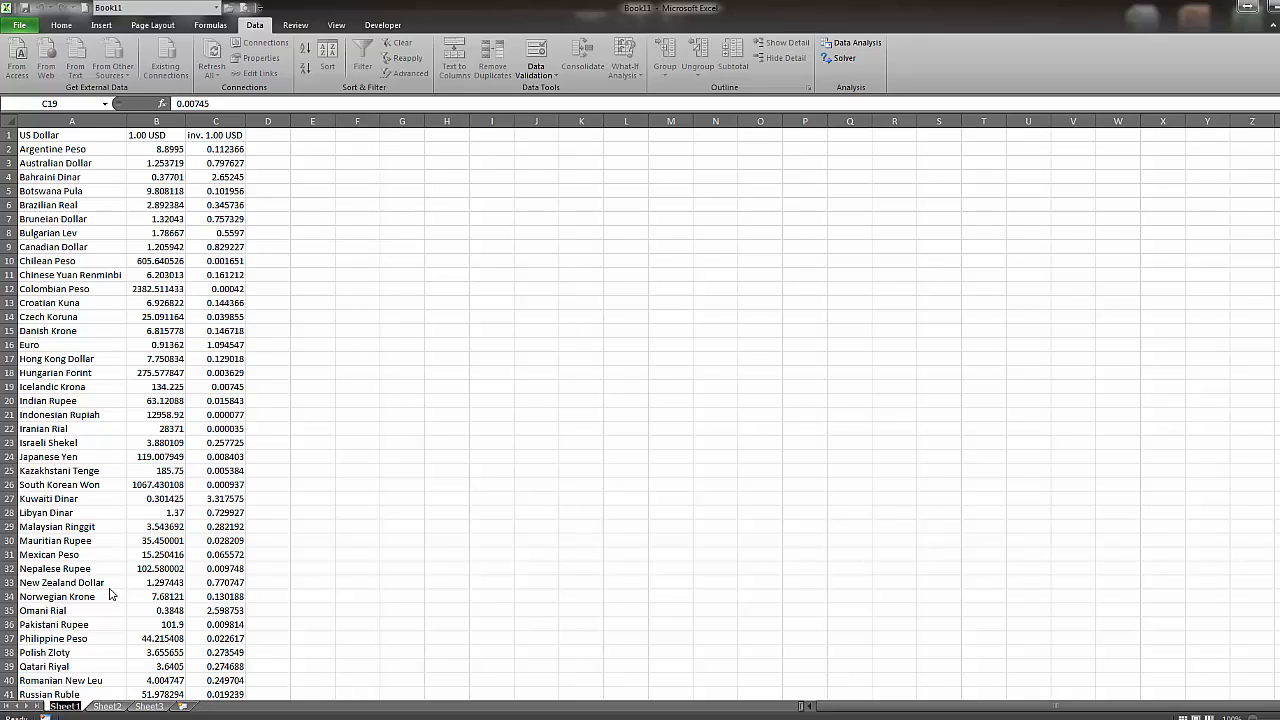
type("Data from W")
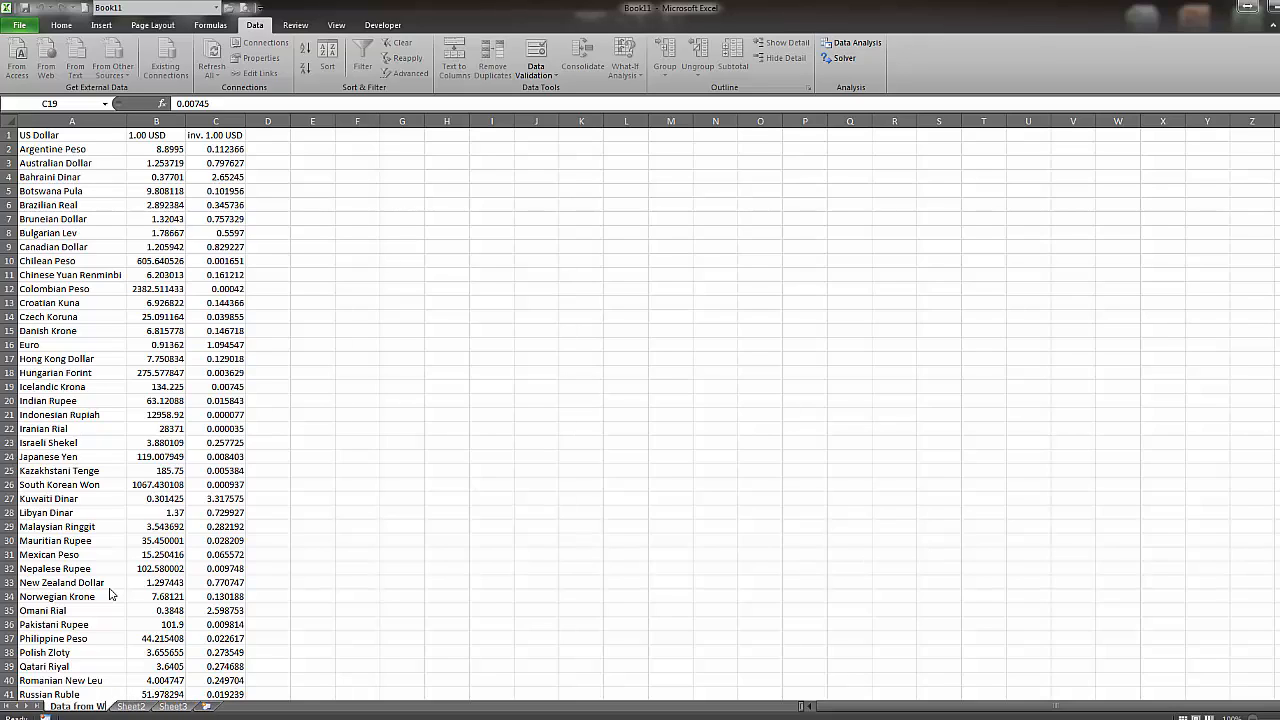
type("eb")
key("Return")
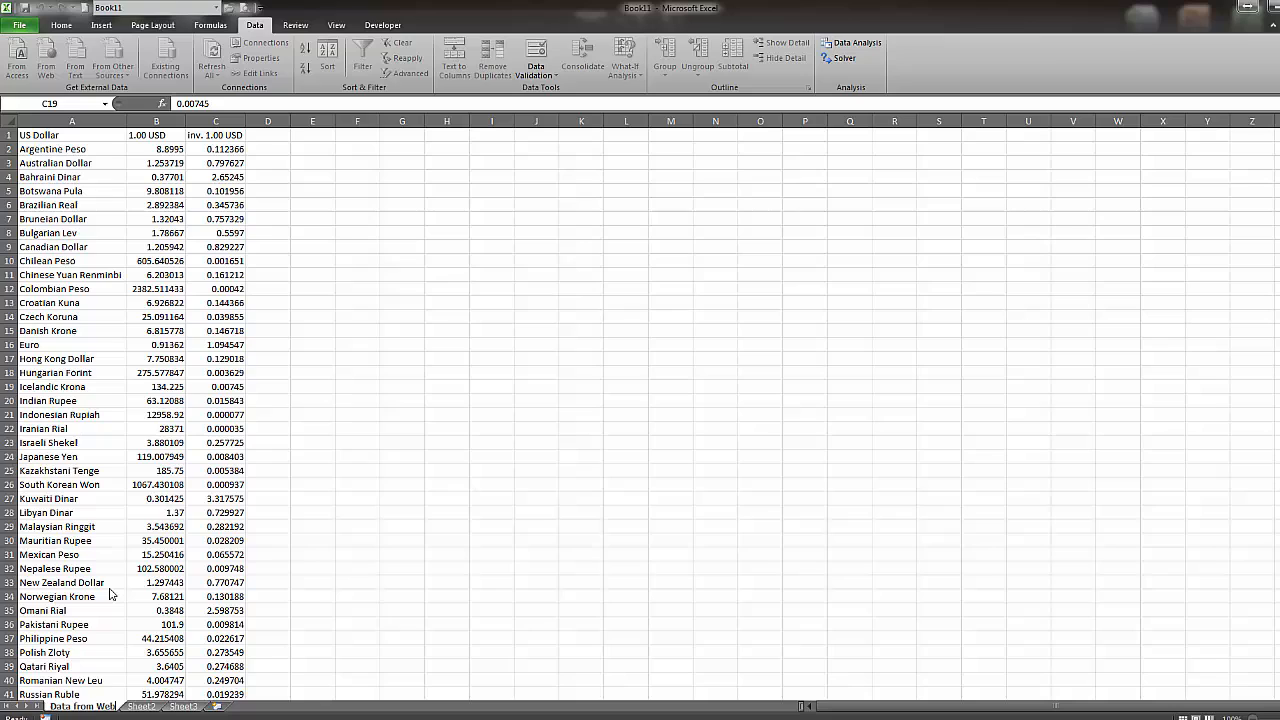
- On Sheet2, link A2 to cell A1 of Data from Web and fill the link across to column C and down to row 62
left_click(145, 706)
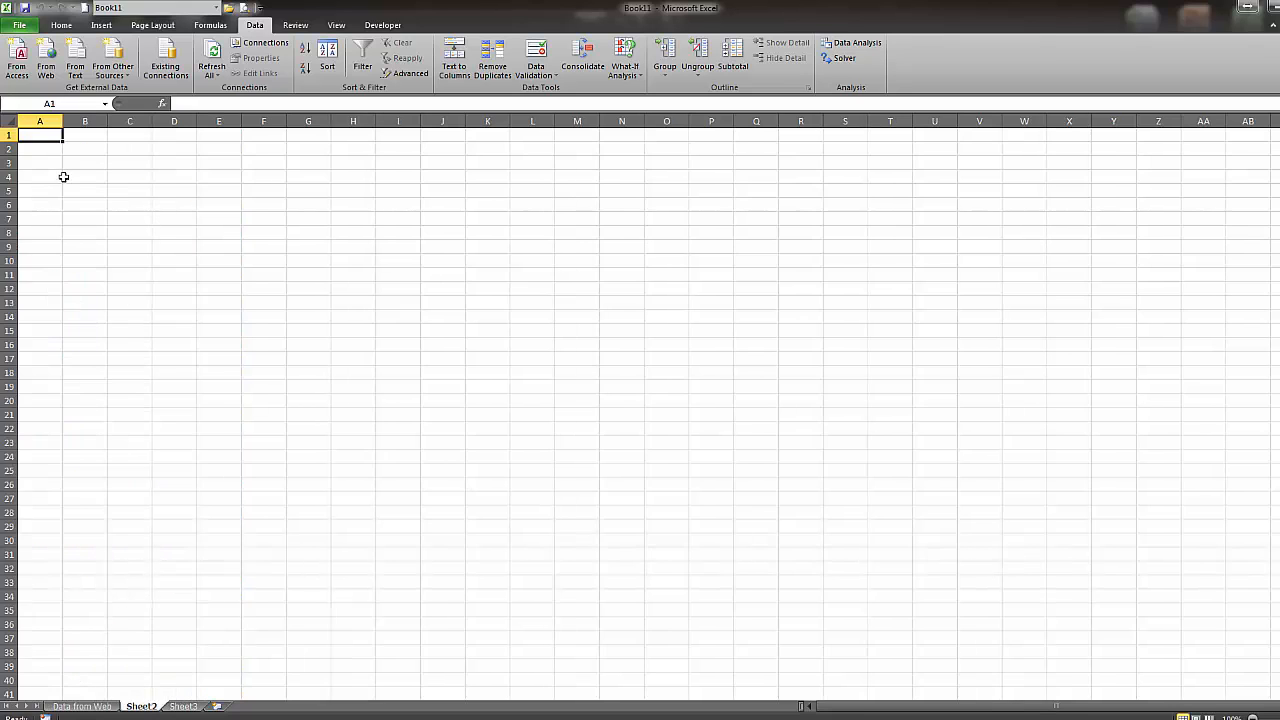
left_click(43, 151)
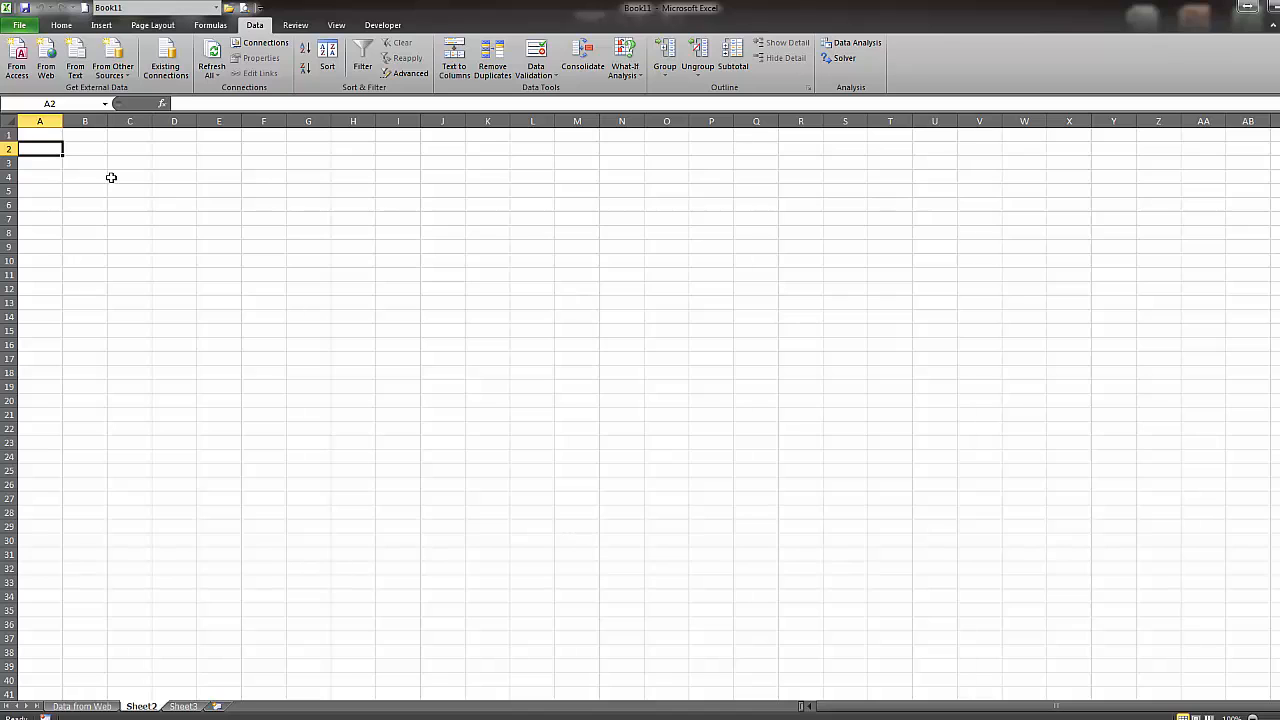
type("=")
left_click(83, 706)
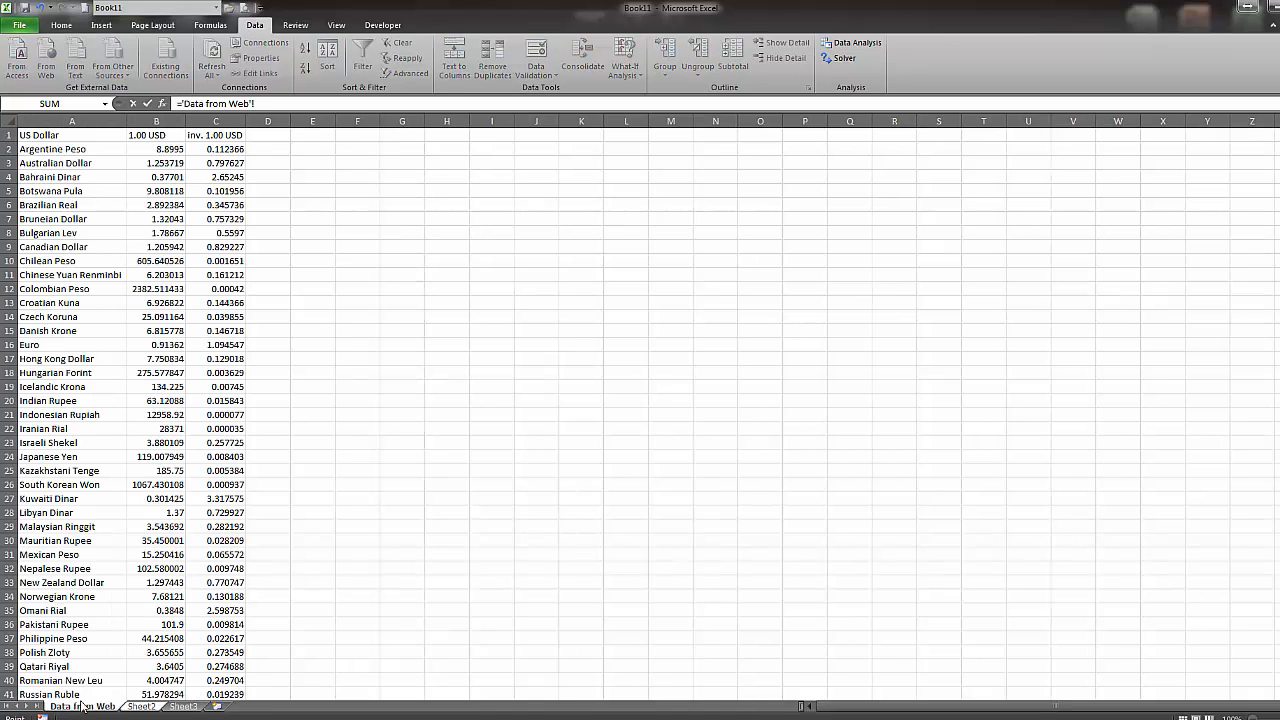
left_click(43, 135)
key("Return")
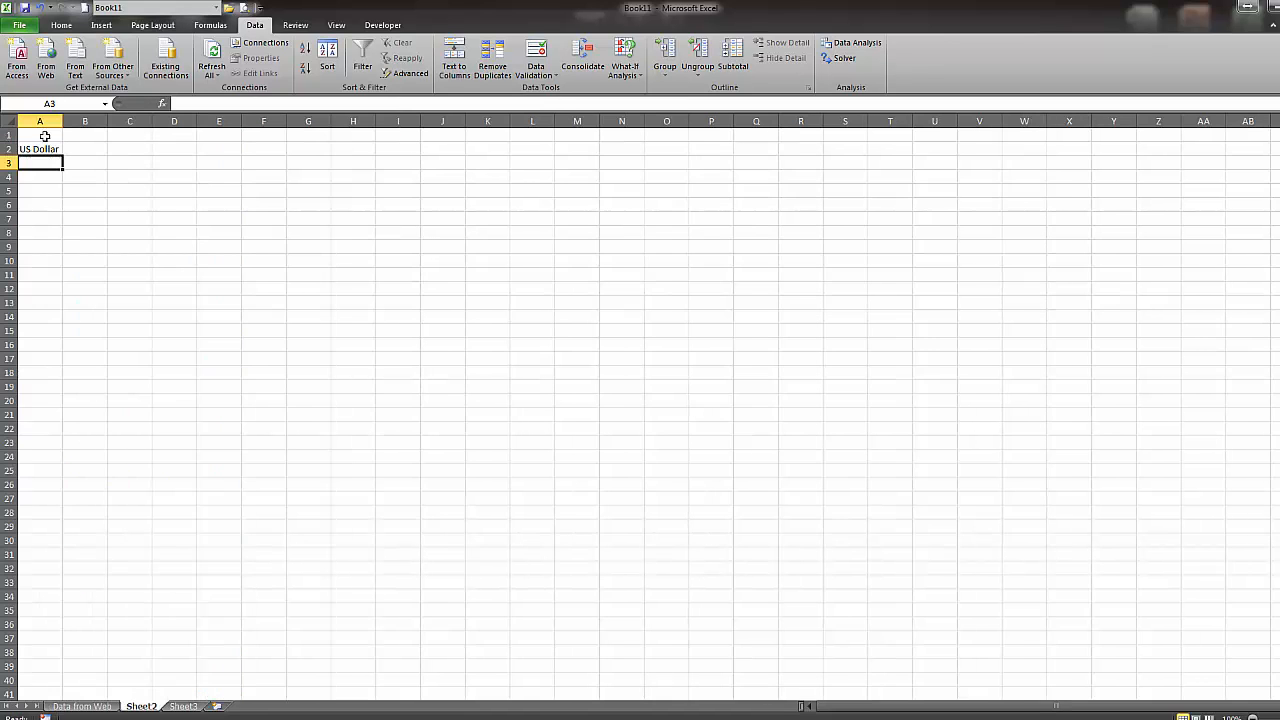
left_click(48, 150)
left_click_drag(62, 156, 157, 590)
- Clear the surplus zero-value links below the last currency on Sheet2, in A56:C62
left_click(52, 499)
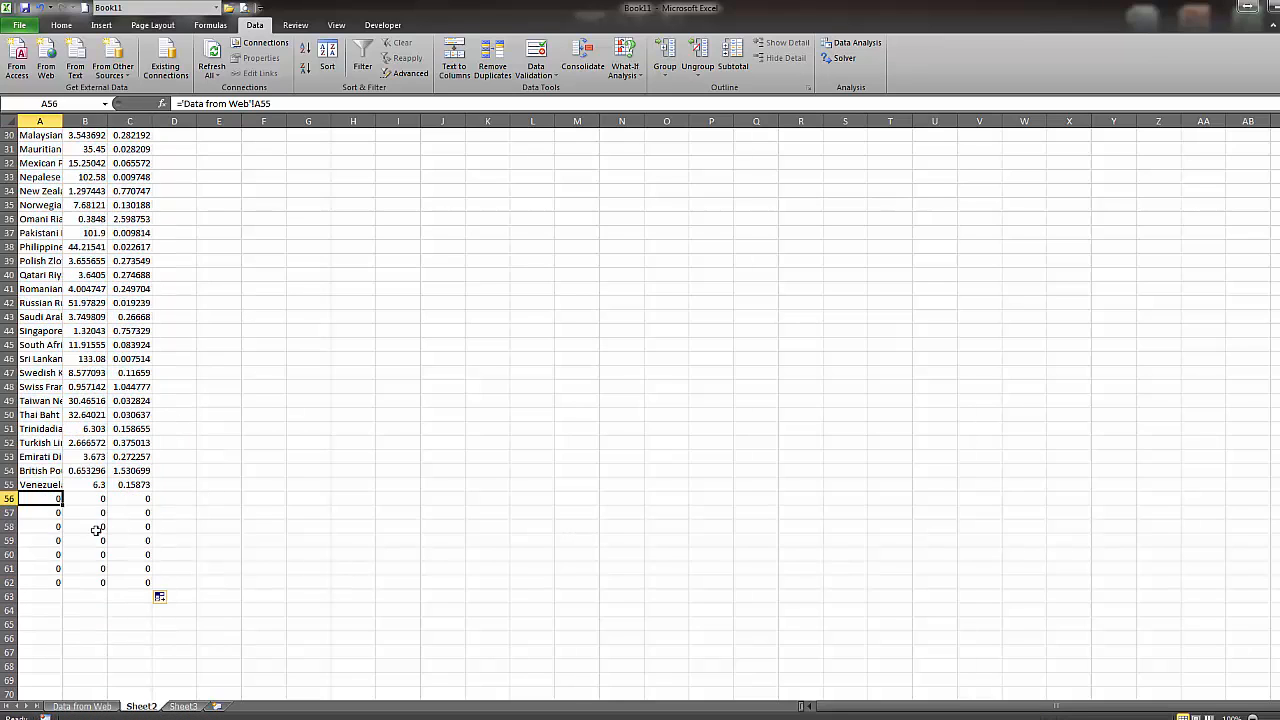
left_click(157, 588, "shift")
key("Delete")
left_click(186, 398)
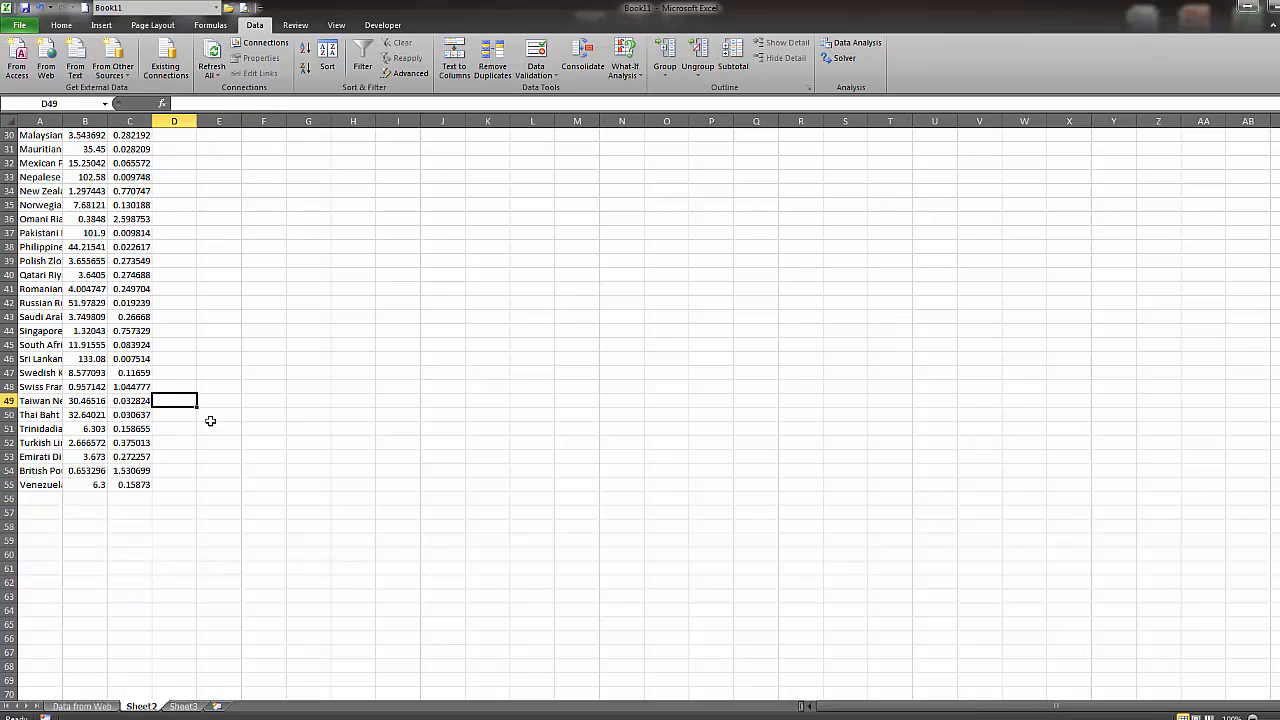
- Autofit the widths of columns A to C on Sheet2 to their contents
scroll(169, 443, "up", 10)
left_click_drag(42, 120, 130, 121)
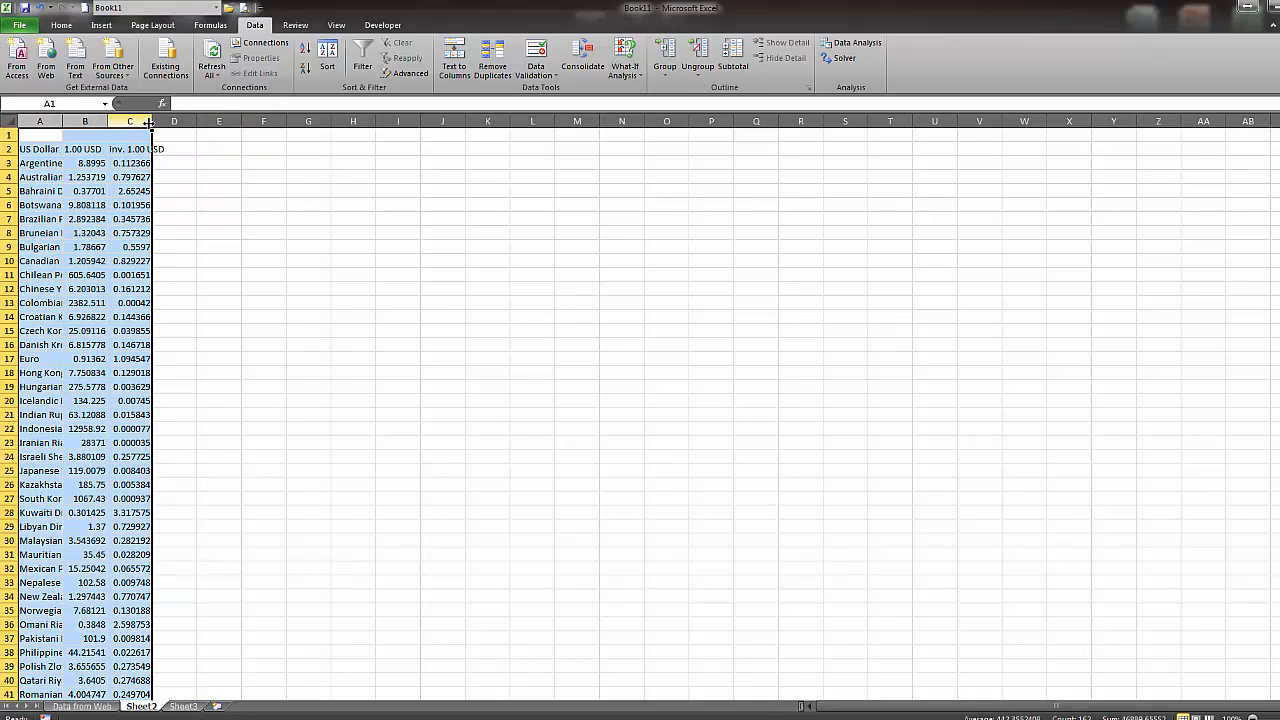
double_click(152, 121)
left_click(173, 242)
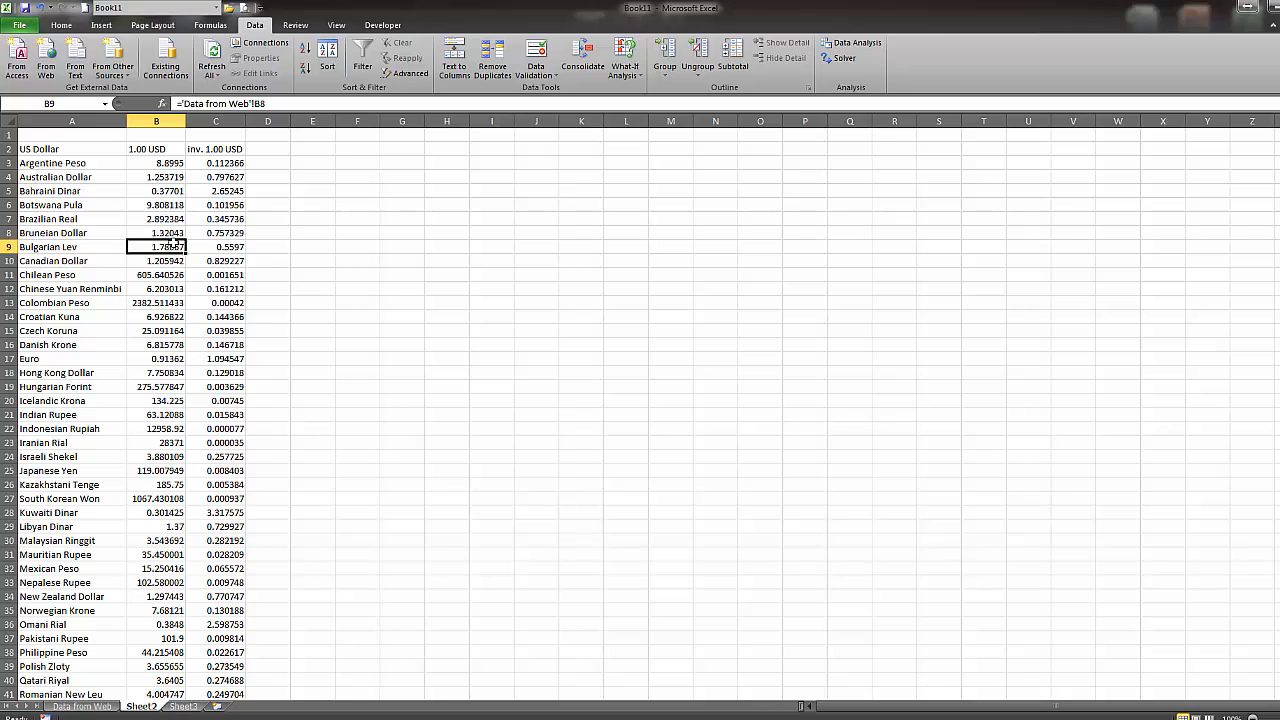
left_click(154, 167)
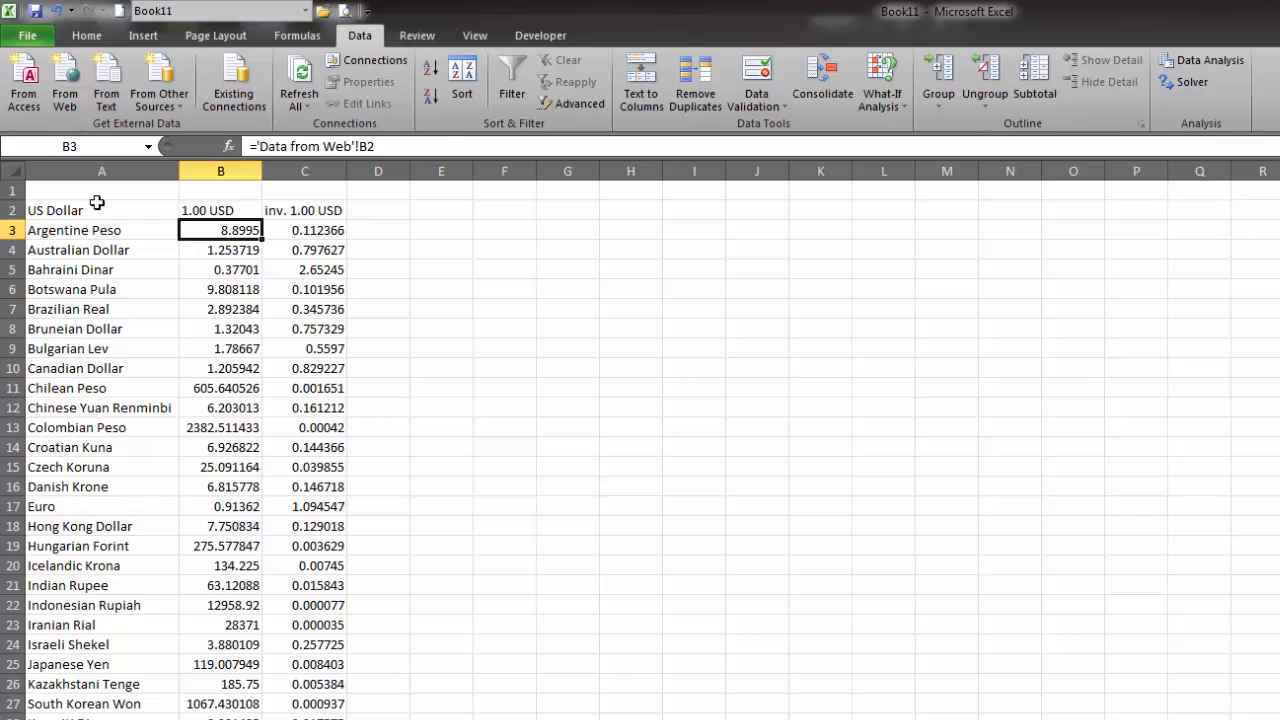
left_click_drag(96, 203, 90, 715)
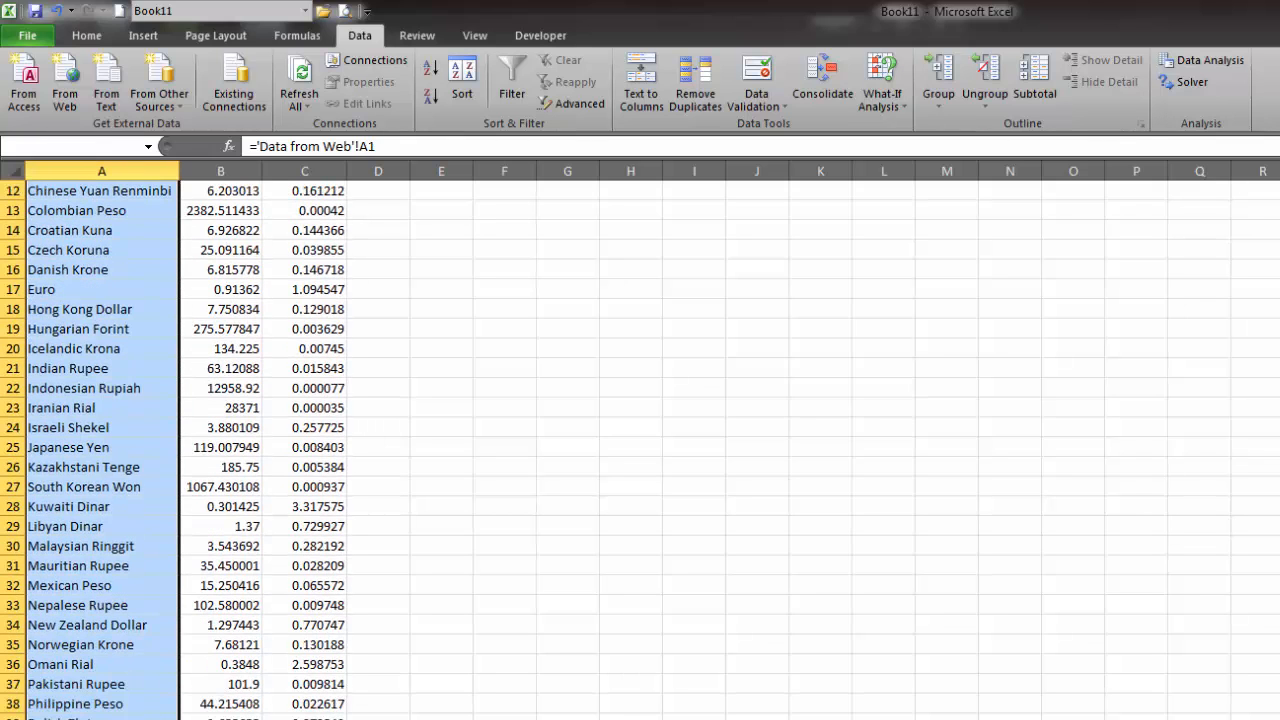
scroll(483, 600, "up", 4)
left_click(483, 368)
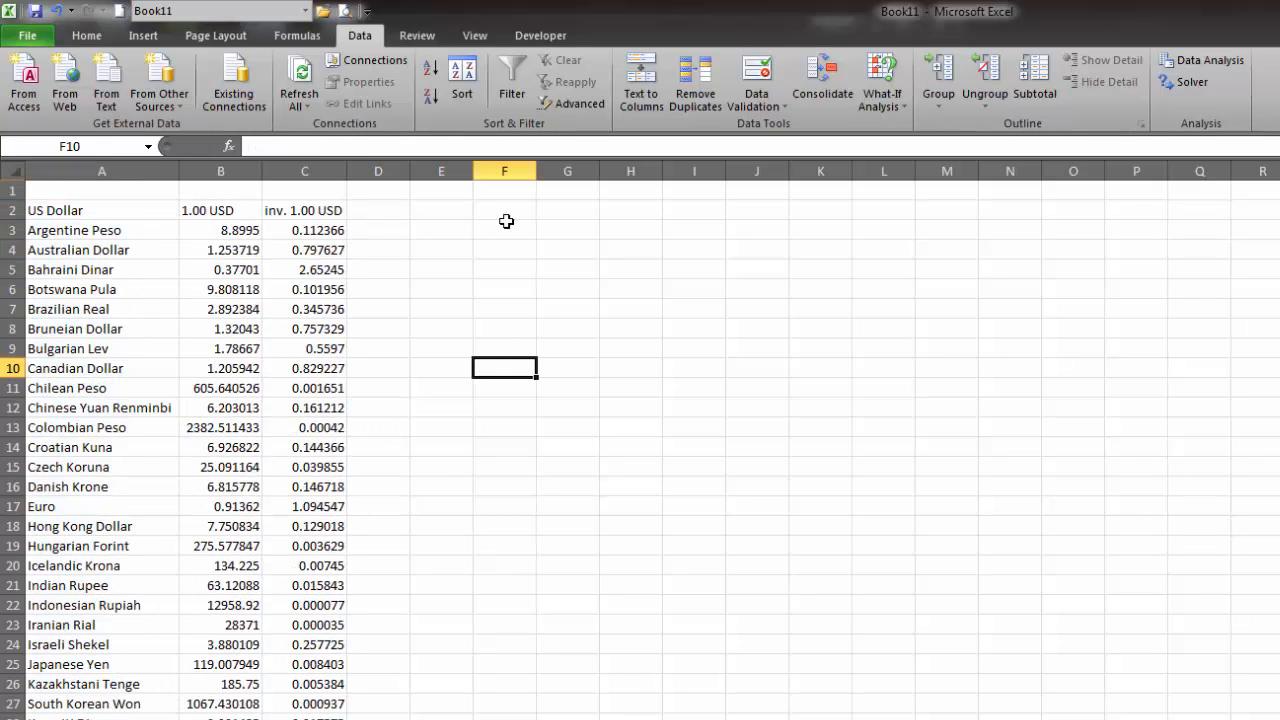
- Link G2 to A2, fill the formula down column G for the whole currency list, and autofit the column width
left_click_drag(545, 212, 599, 210)
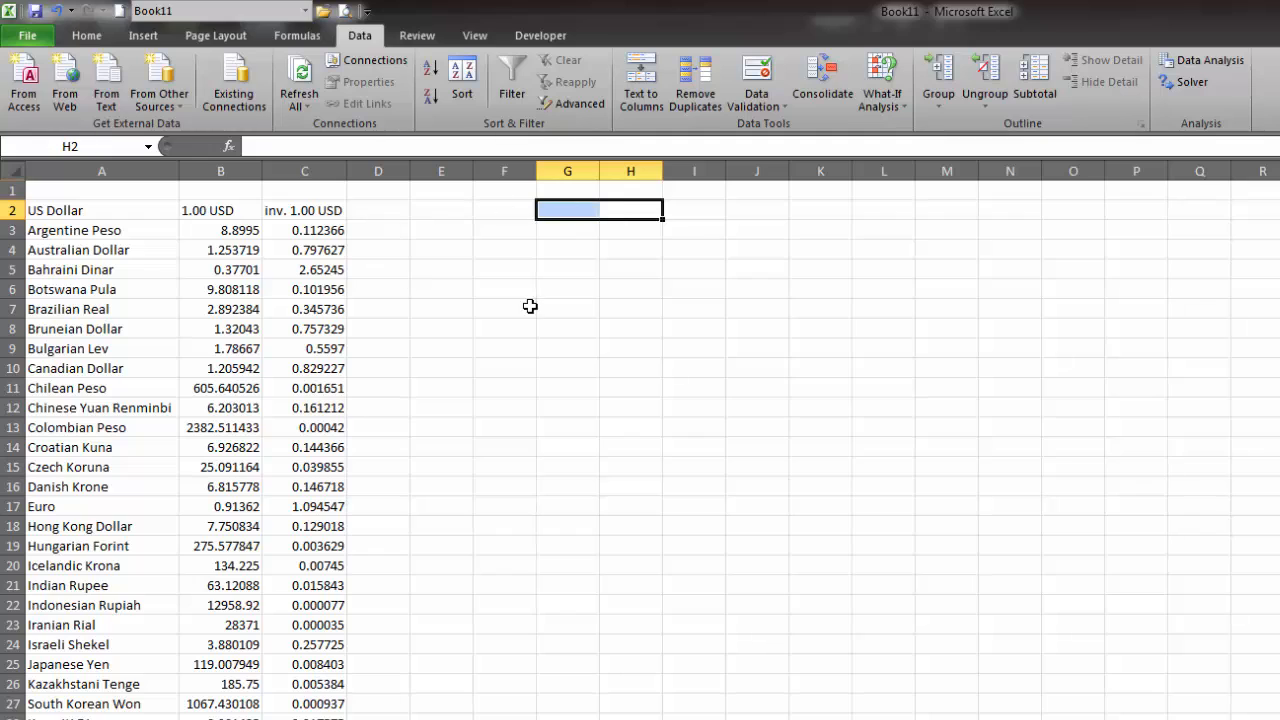
left_click(578, 213)
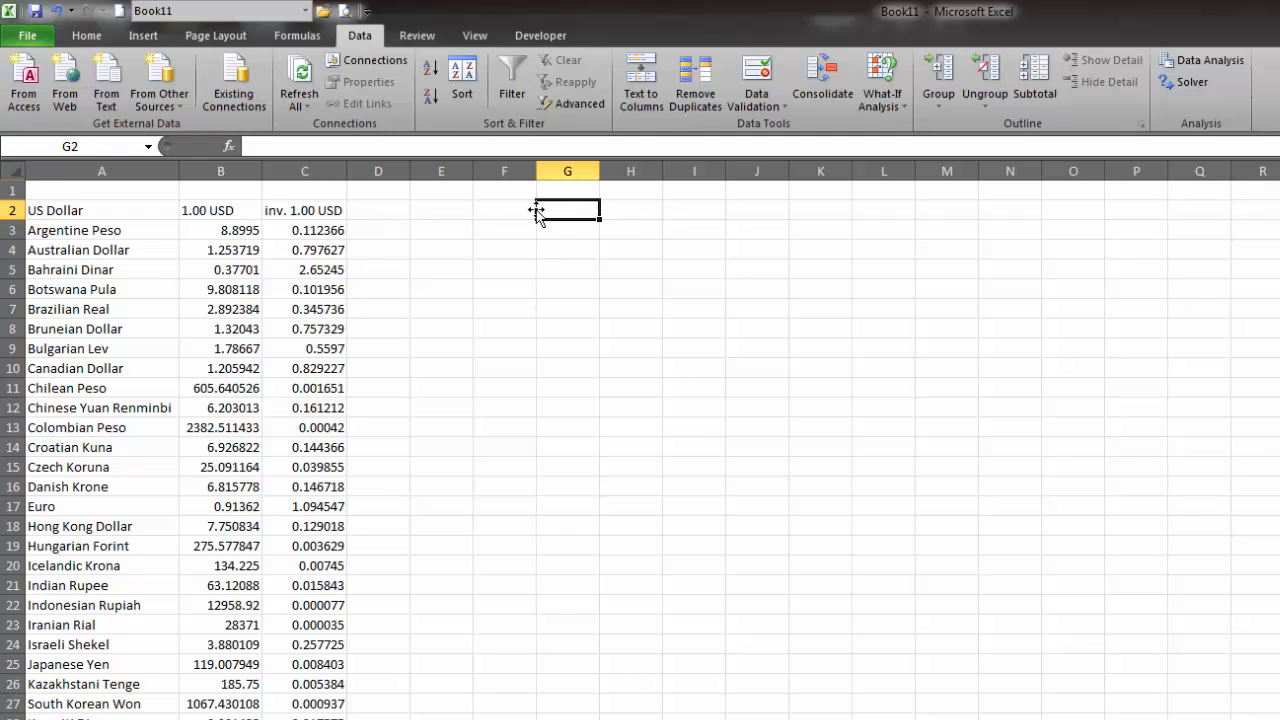
type("=")
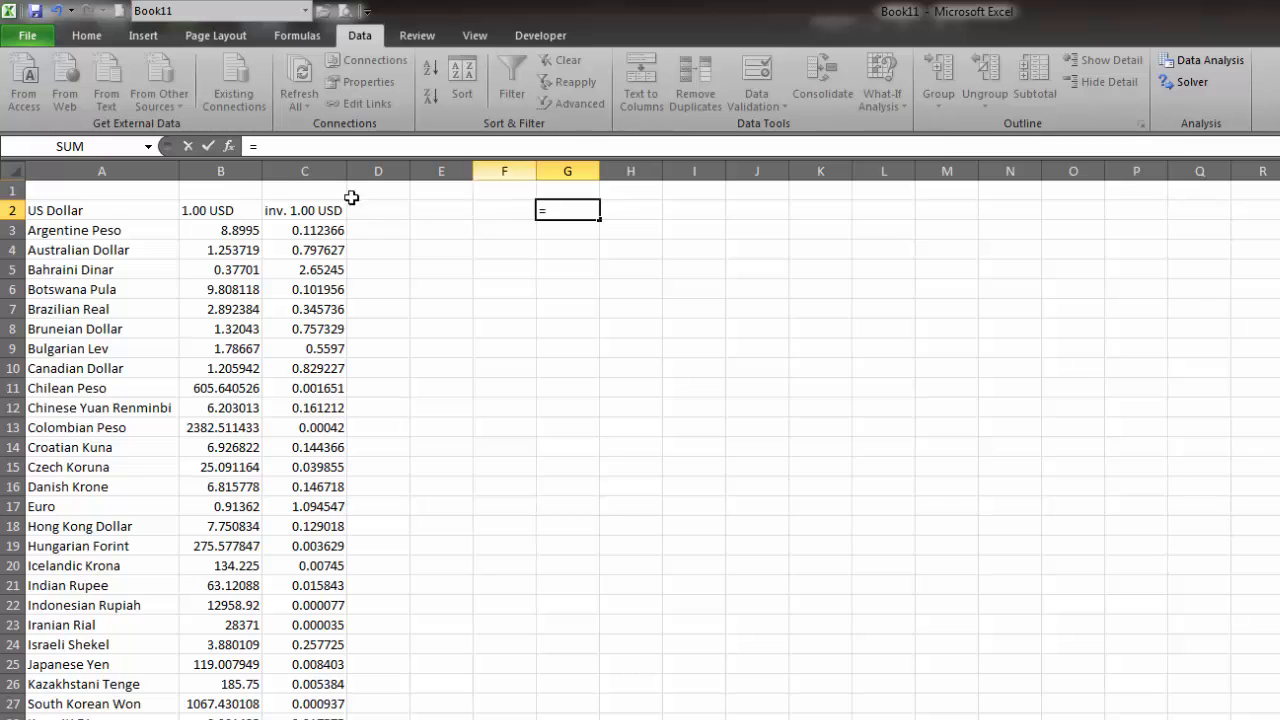
left_click(104, 210)
key("Return")
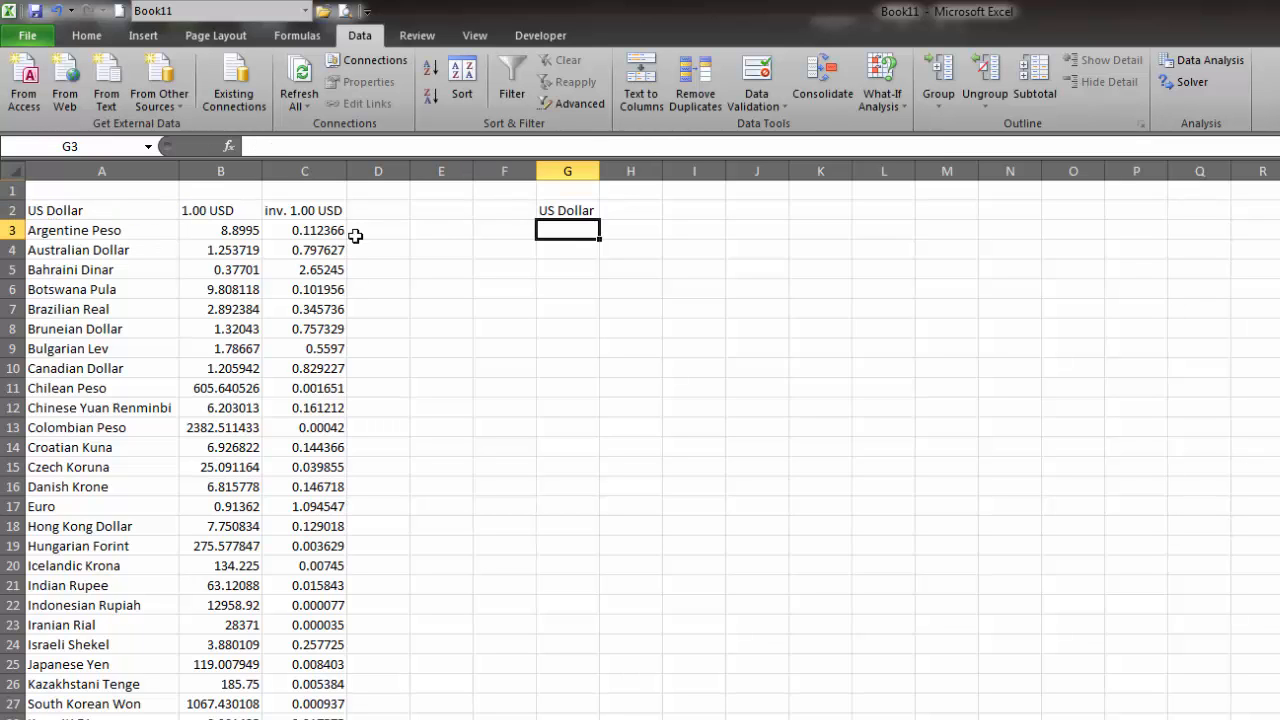
left_click(565, 210)
left_click_drag(599, 217, 599, 718)
scroll(740, 695, "up", 7)
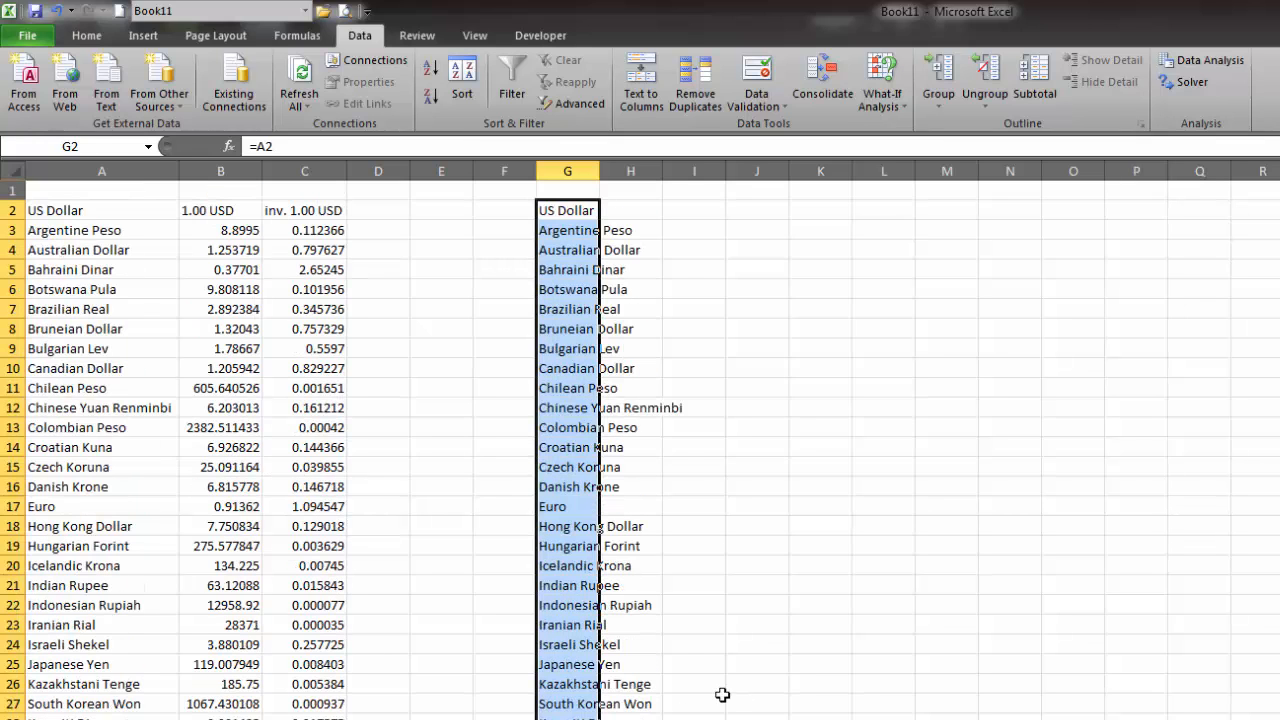
double_click(598, 166)
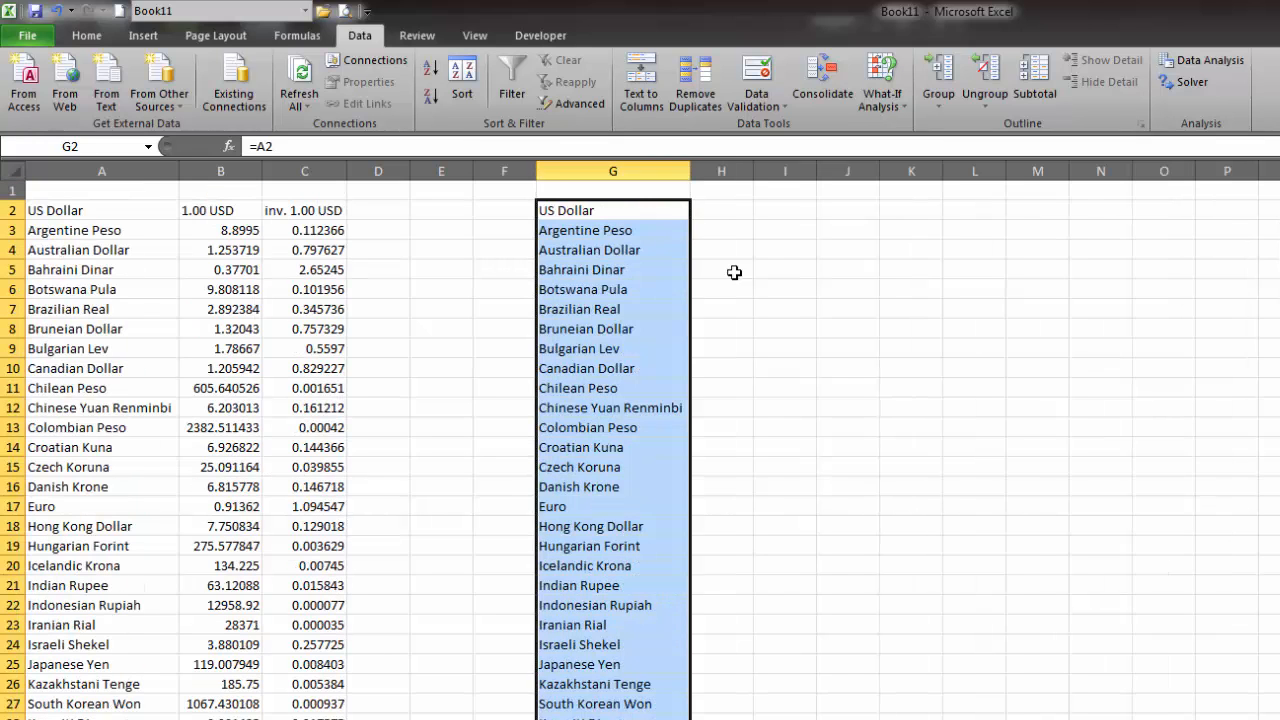
- Shade the cells in column H beside the currency list gray, starting at H2
left_click(703, 212)
left_click_drag(710, 292, 721, 718)
scroll(704, 393, "up", 5)
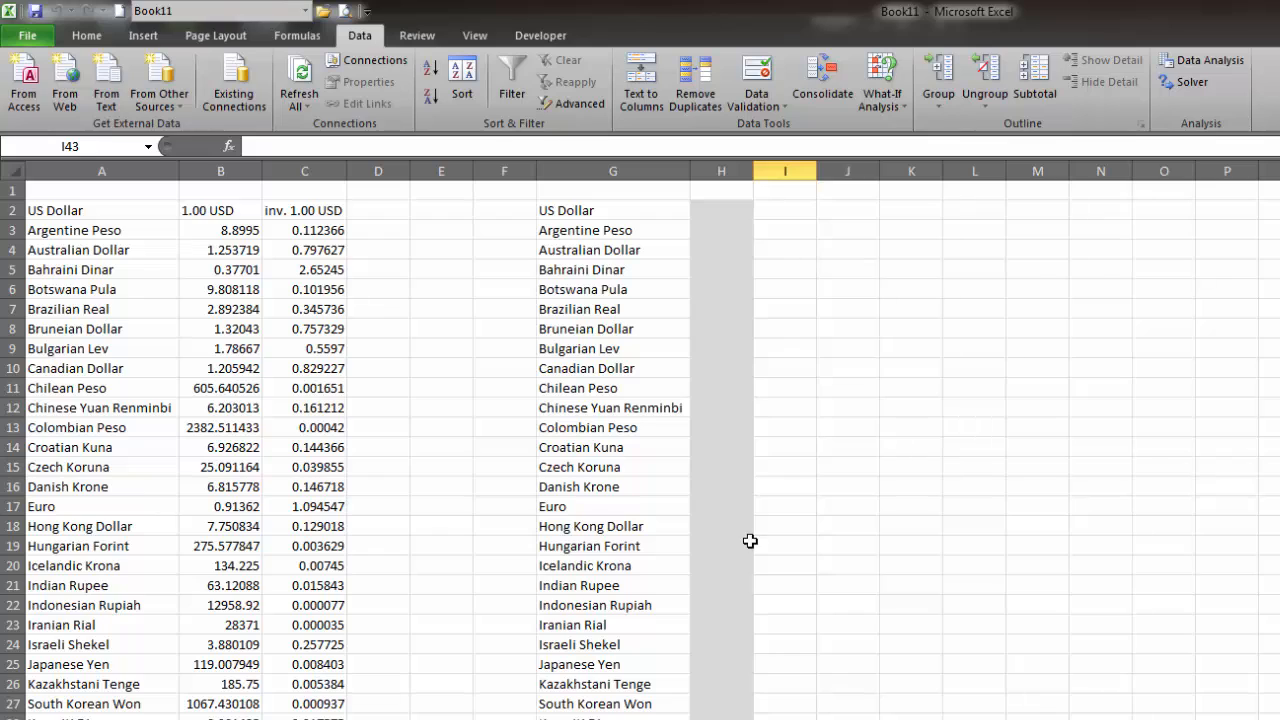
- Write '--Select-- in G1 above the currency list, with a leading apostrophe to make it text
left_click(597, 185)
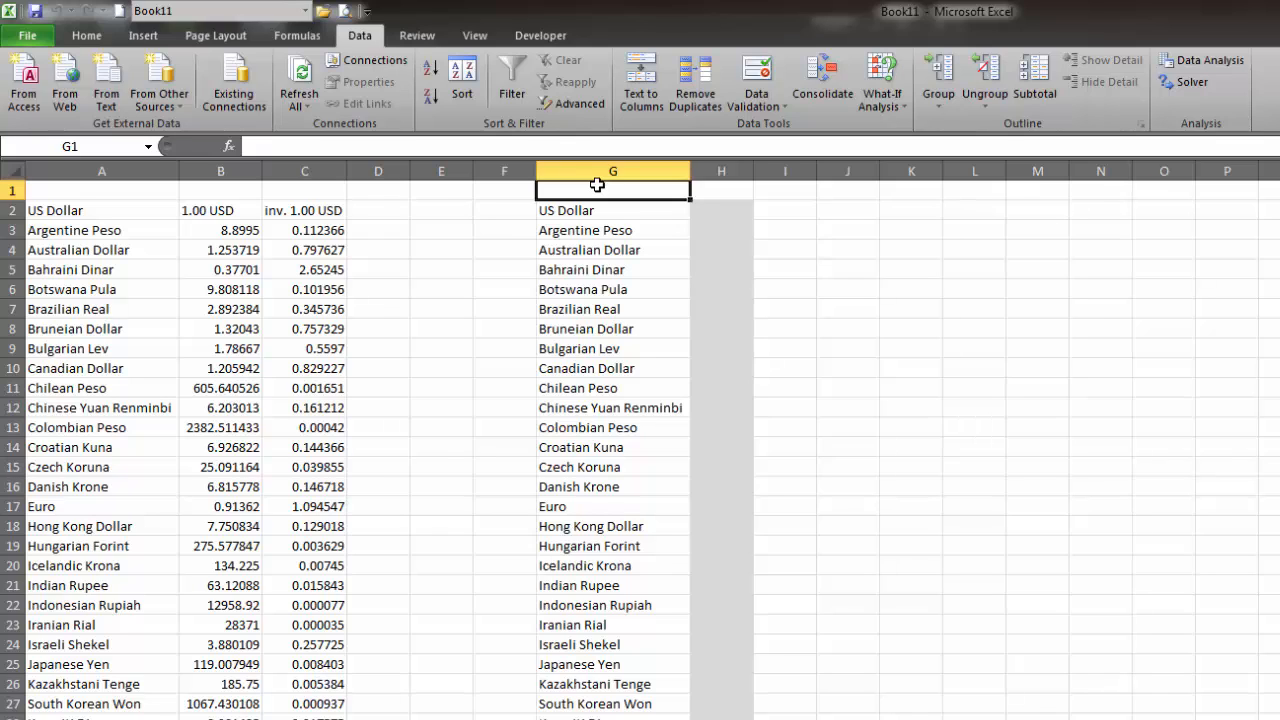
type("'")
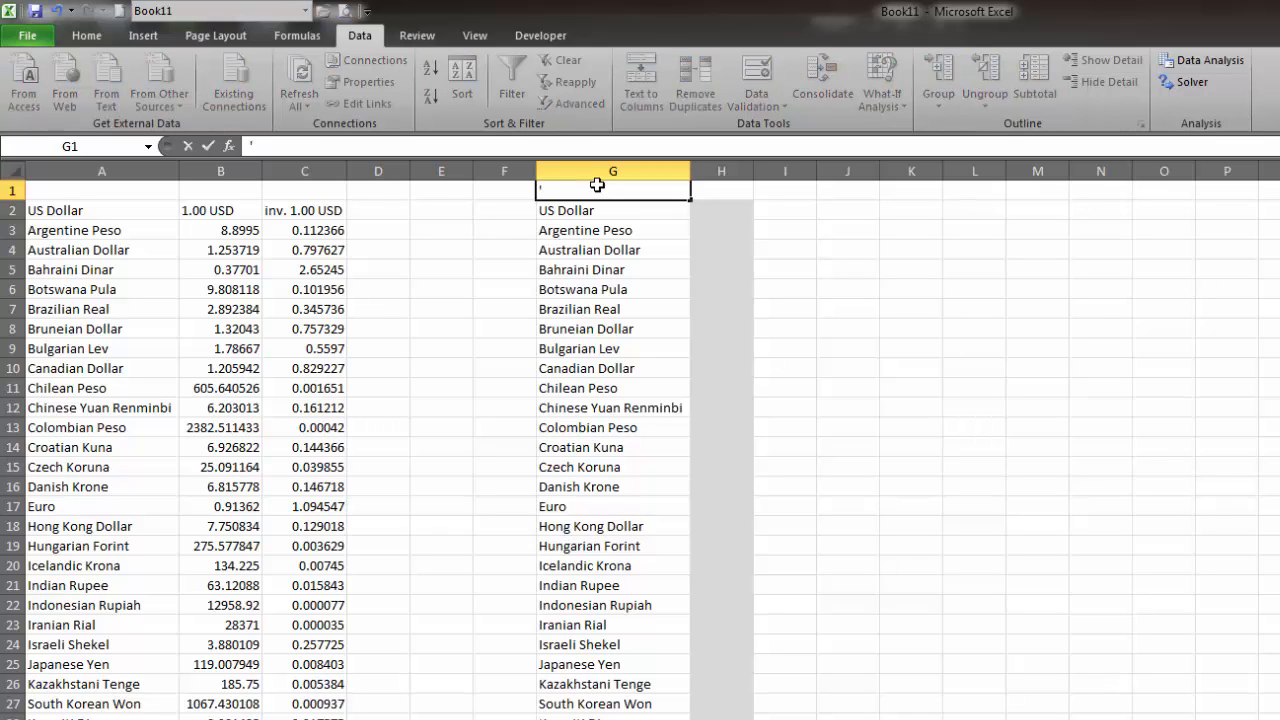
type("--Select--")
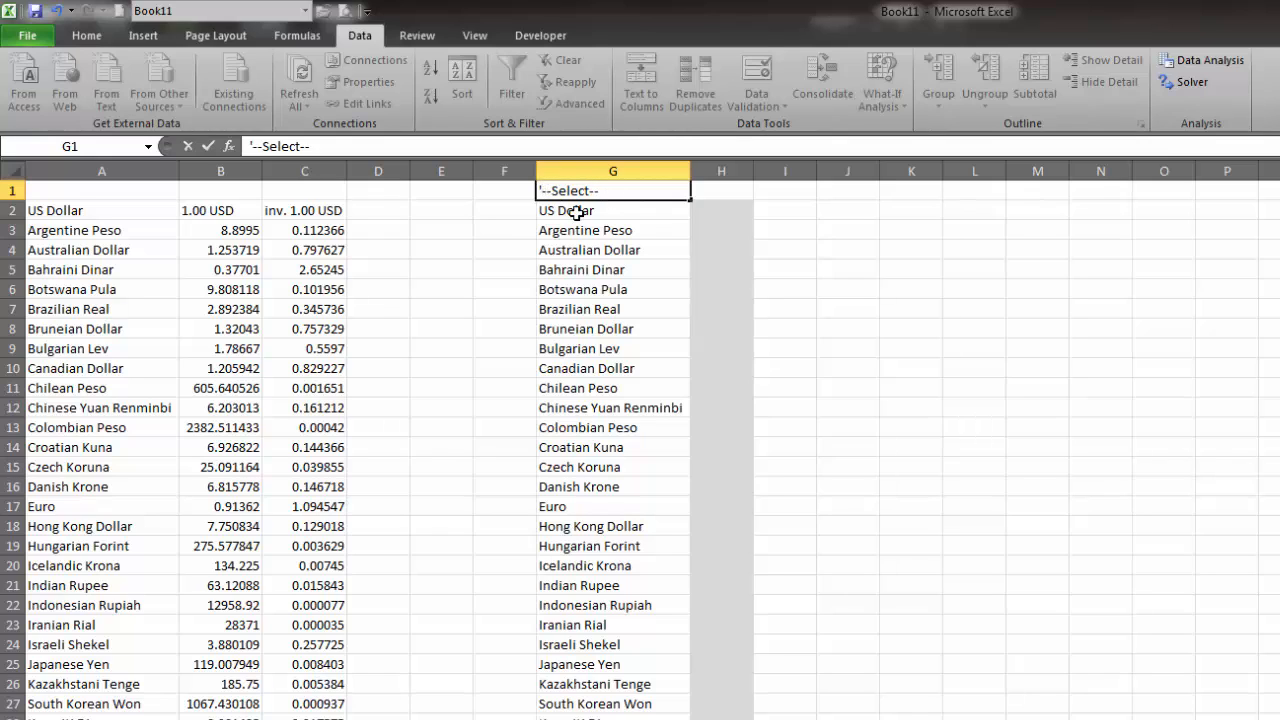
- Try to enter the G1 label without its leading apostrophe, dismiss the formula error, and put the apostrophe back
key("BackSpace")
key("Return")
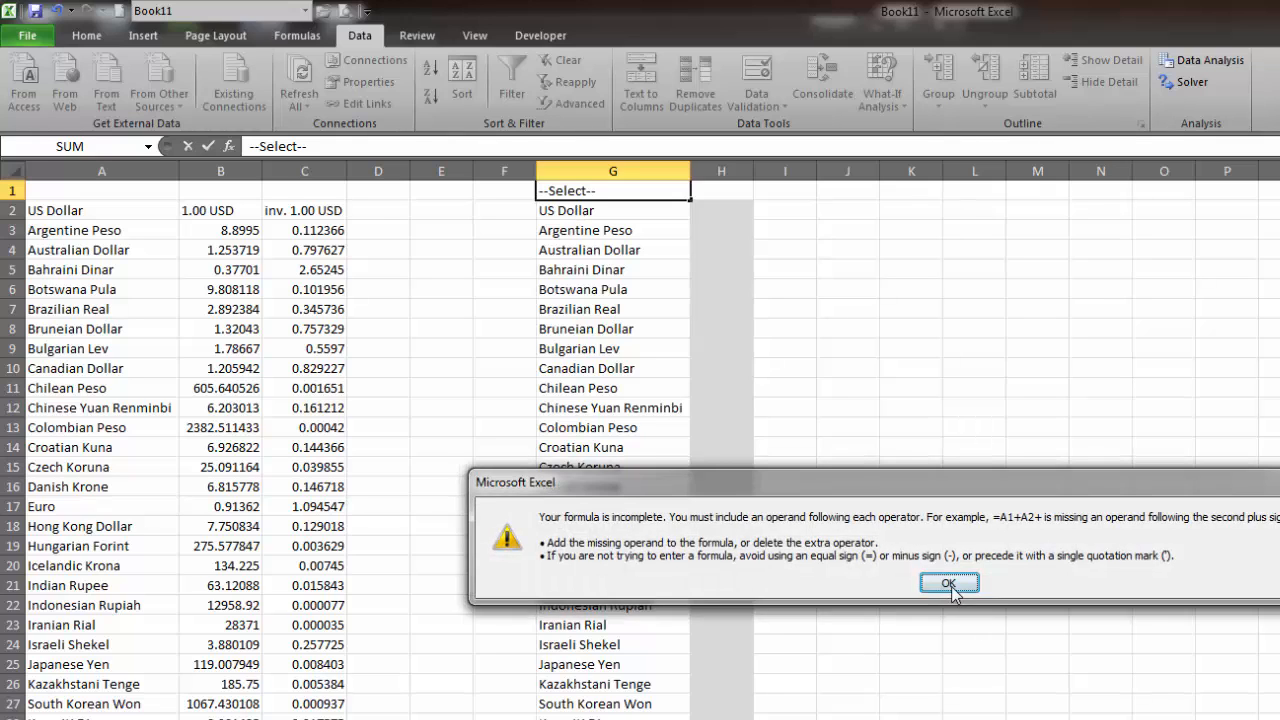
left_click(948, 583)
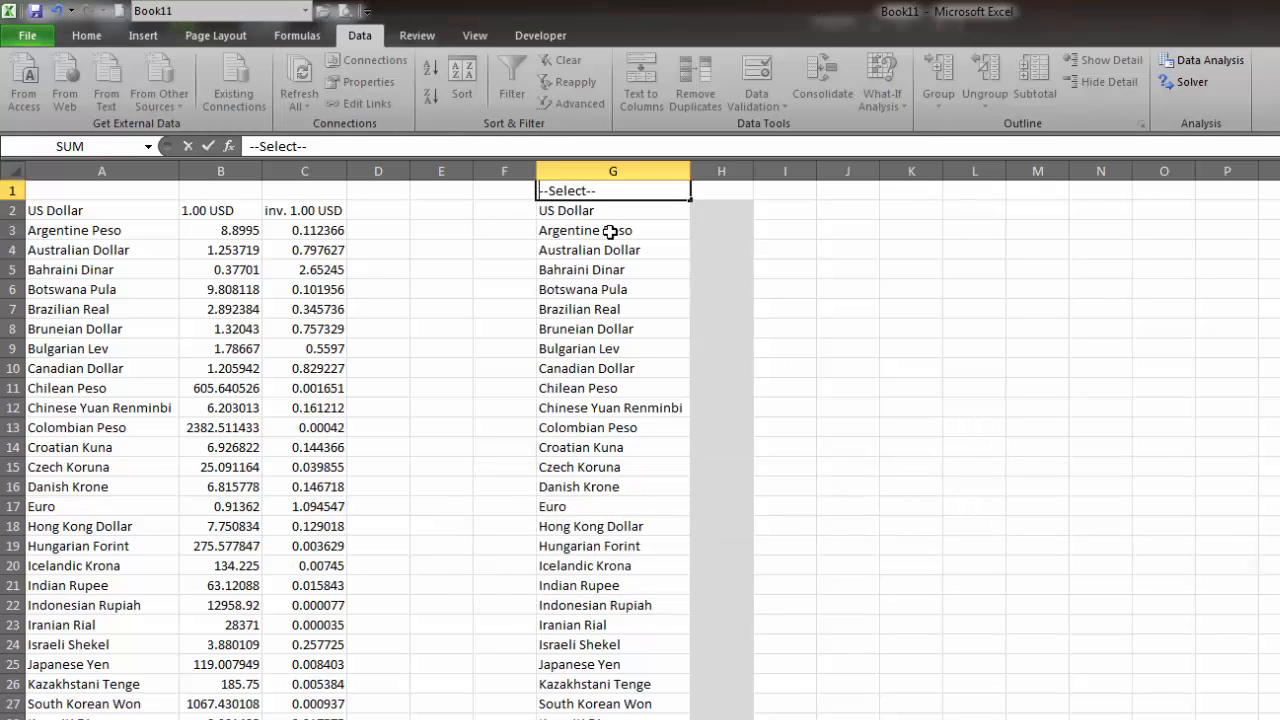
type("'")
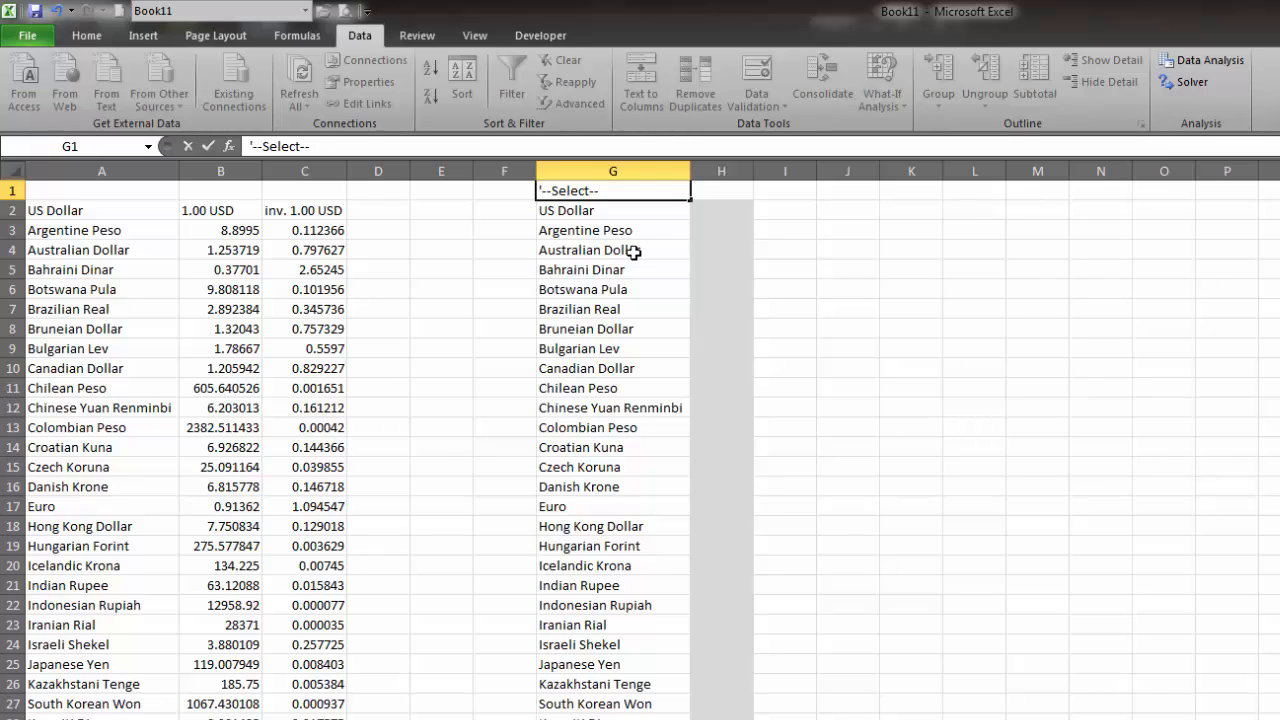
- Commit the '--Select-- label in G1 and check the linked currency cells directly below it
key("Return")
key("Up")
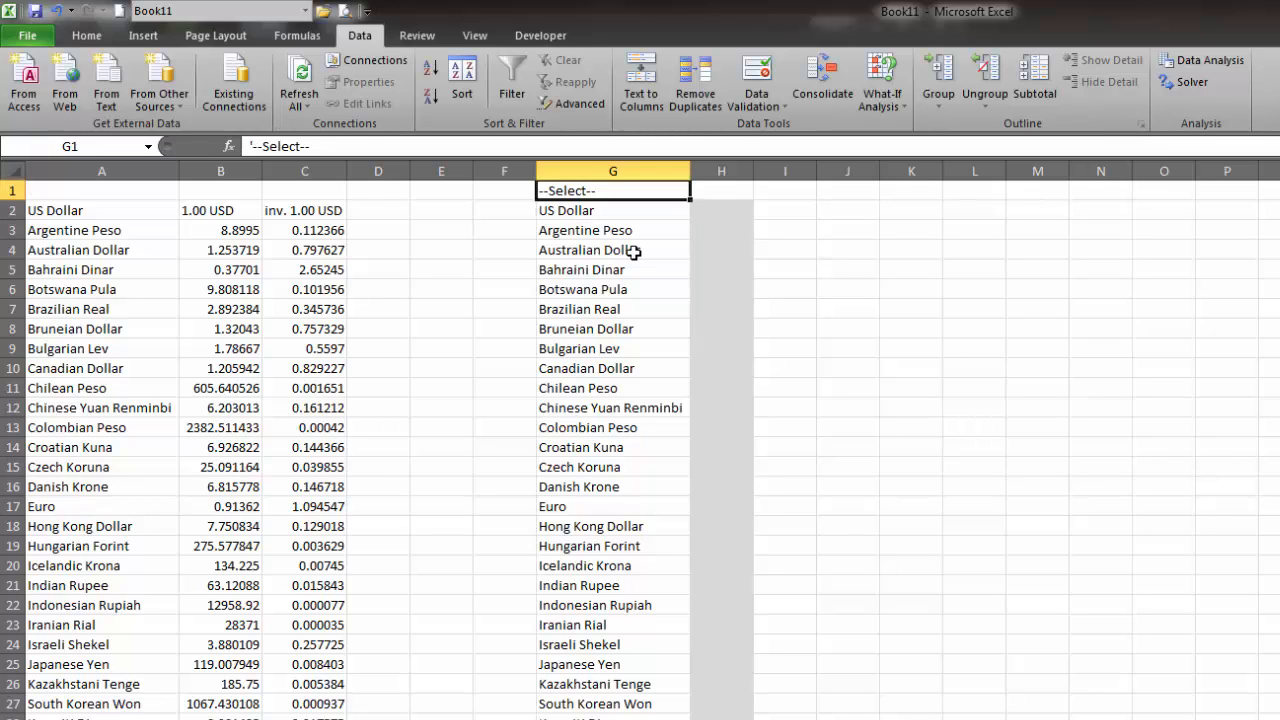
key("Right")
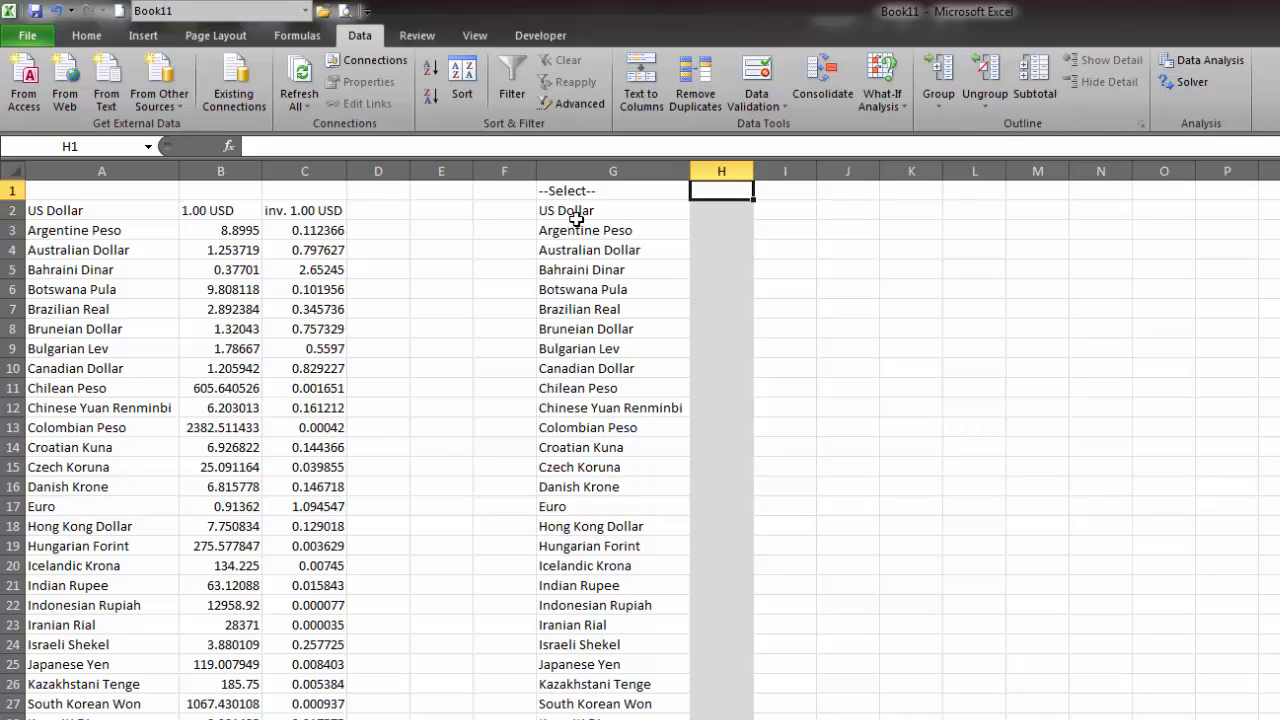
left_click(633, 229)
left_click(627, 209)
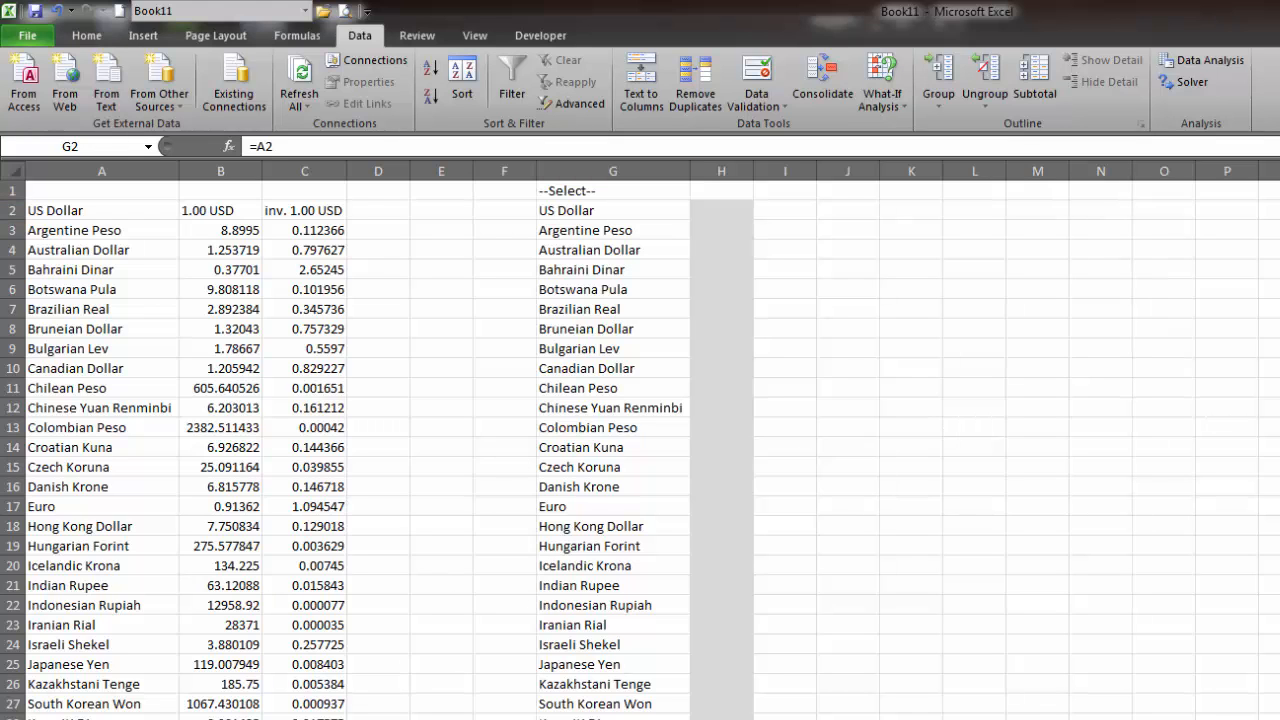
- Switch to the browser, look through the XE ISO 4217 currency code list, and return to the Excel workbook
key("alt+Tab")
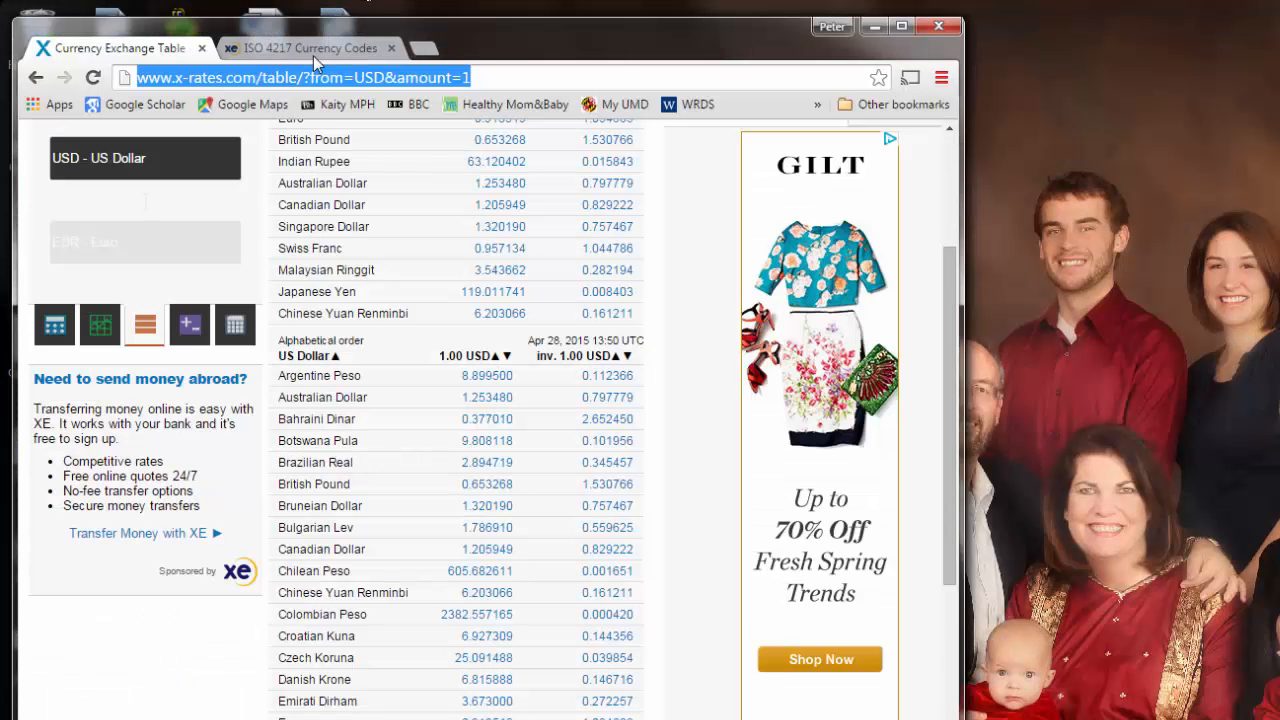
left_click(318, 48)
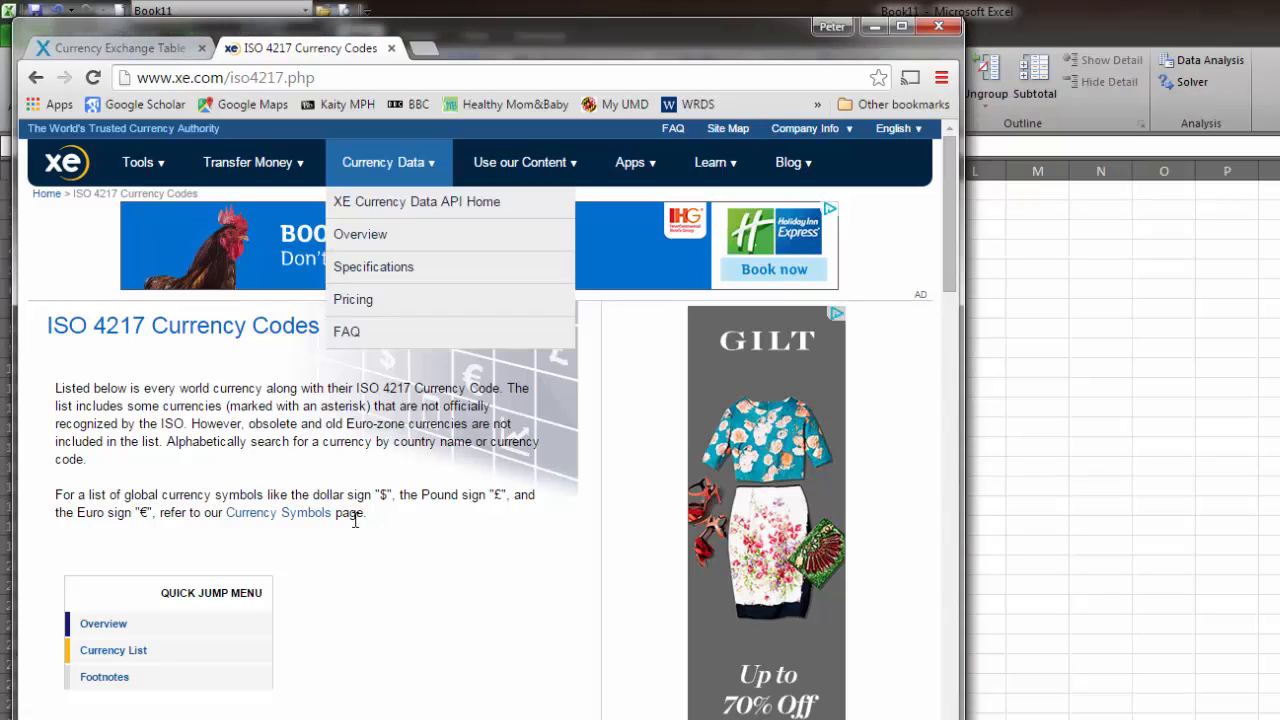
scroll(346, 555, "down", 6)
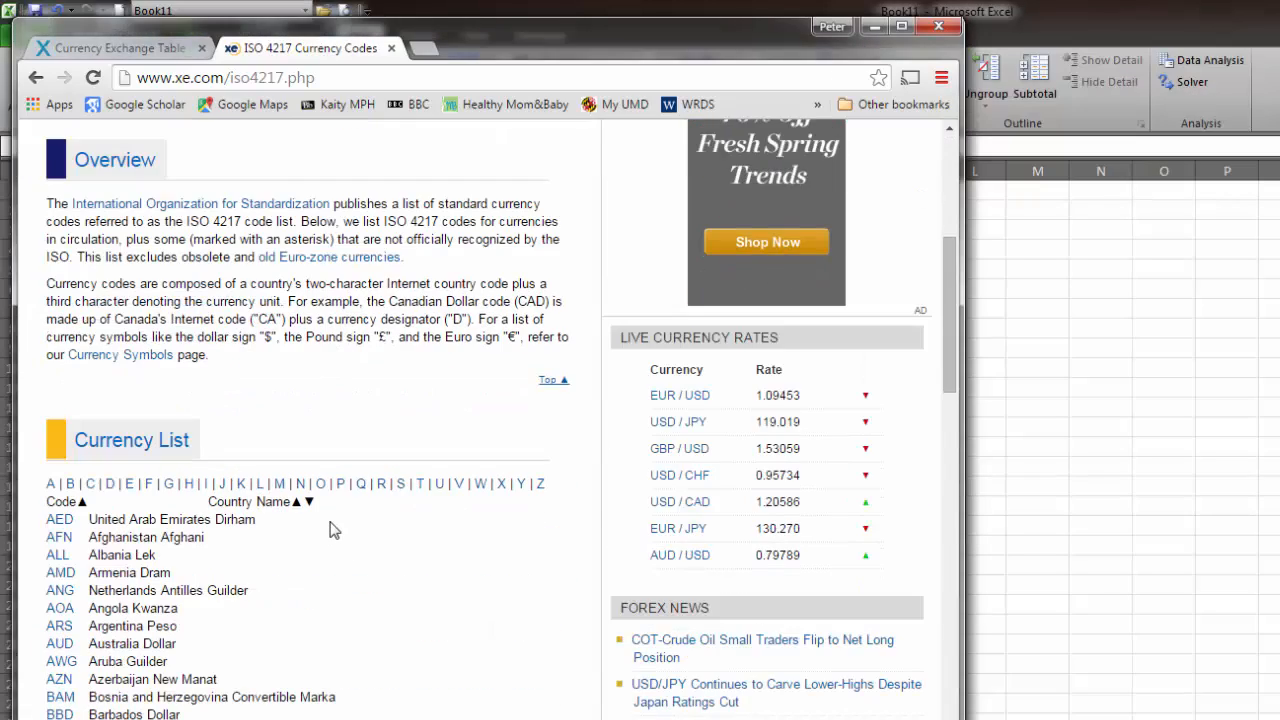
scroll(340, 520, "down", 20)
scroll(340, 509, "down", 3)
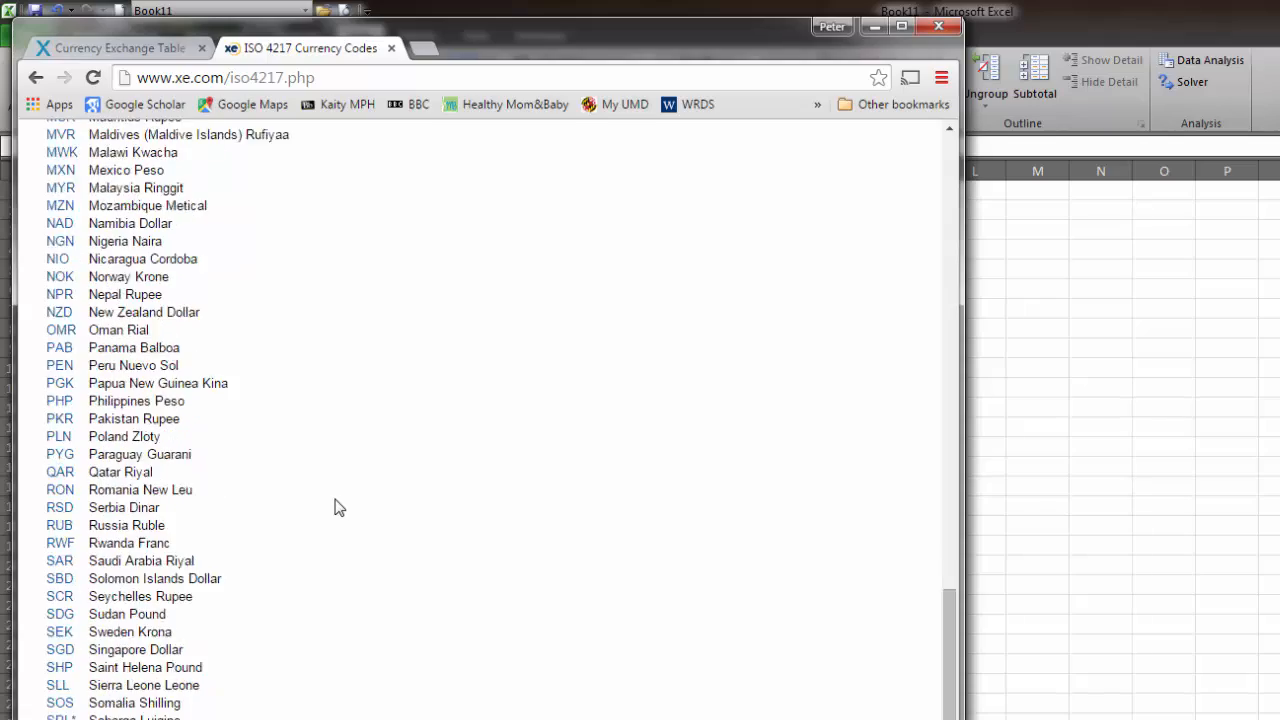
scroll(340, 509, "up", 20)
scroll(340, 509, "up", 5)
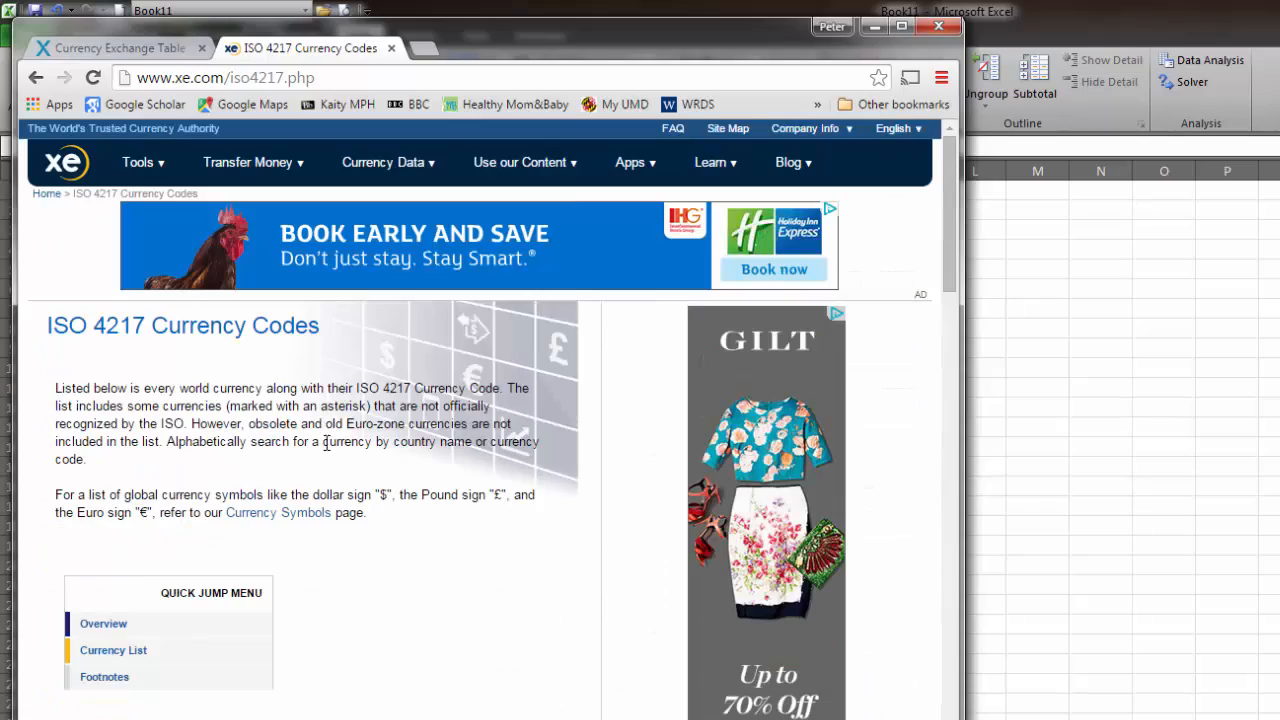
left_click(875, 30)
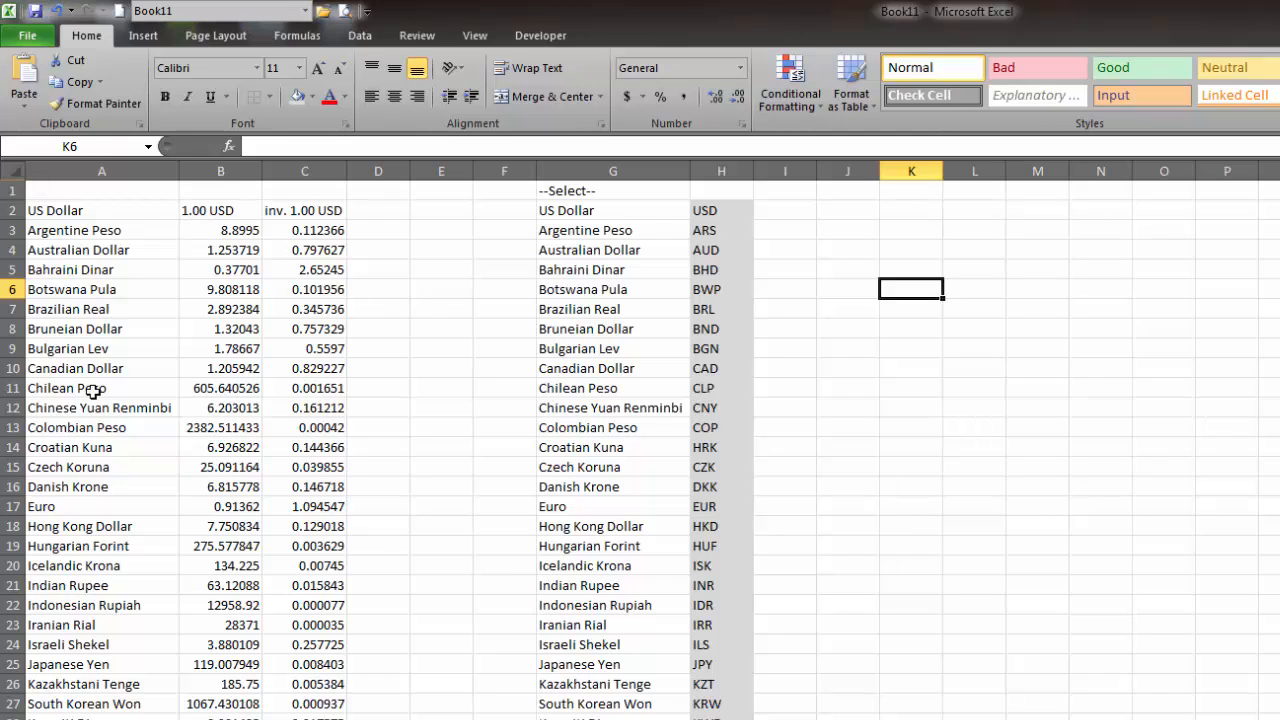
- Replace the rate column headings with USD/XXX in B2 and XXX/USD in C2
left_click(198, 207)
mouse_move(198, 205)
left_mouse_down()
mouse_move(335, 212)
mouse_move(179, 207)
mouse_move(335, 212)
mouse_move(210, 207)
left_mouse_up()
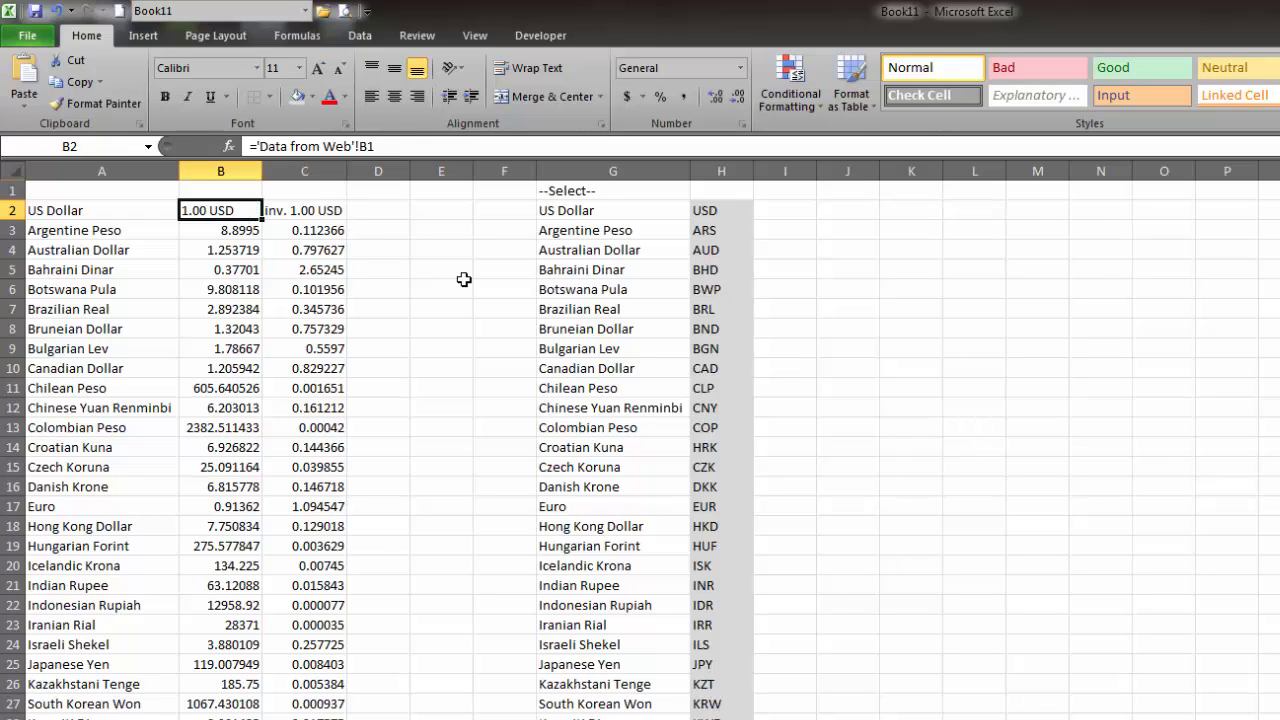
type("U")
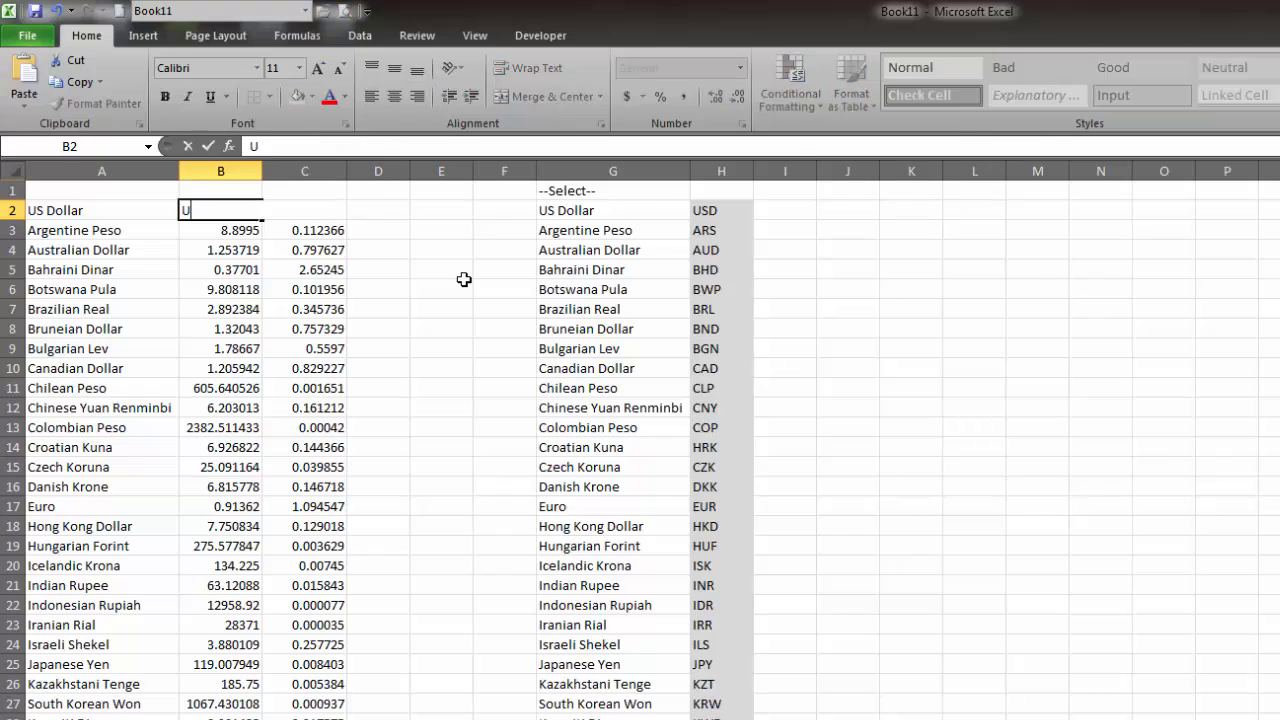
type("SD/XXX")
key("Tab")
type("XXX")
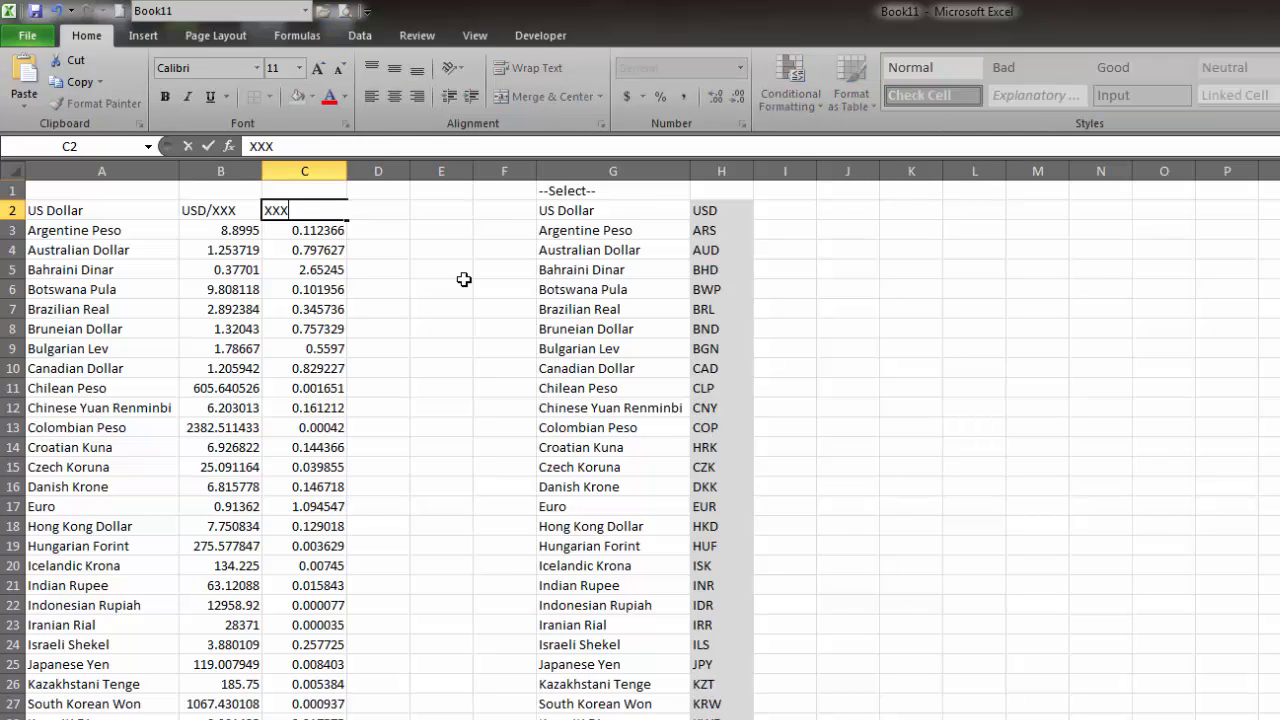
type("/USD")
left_click(416, 306)
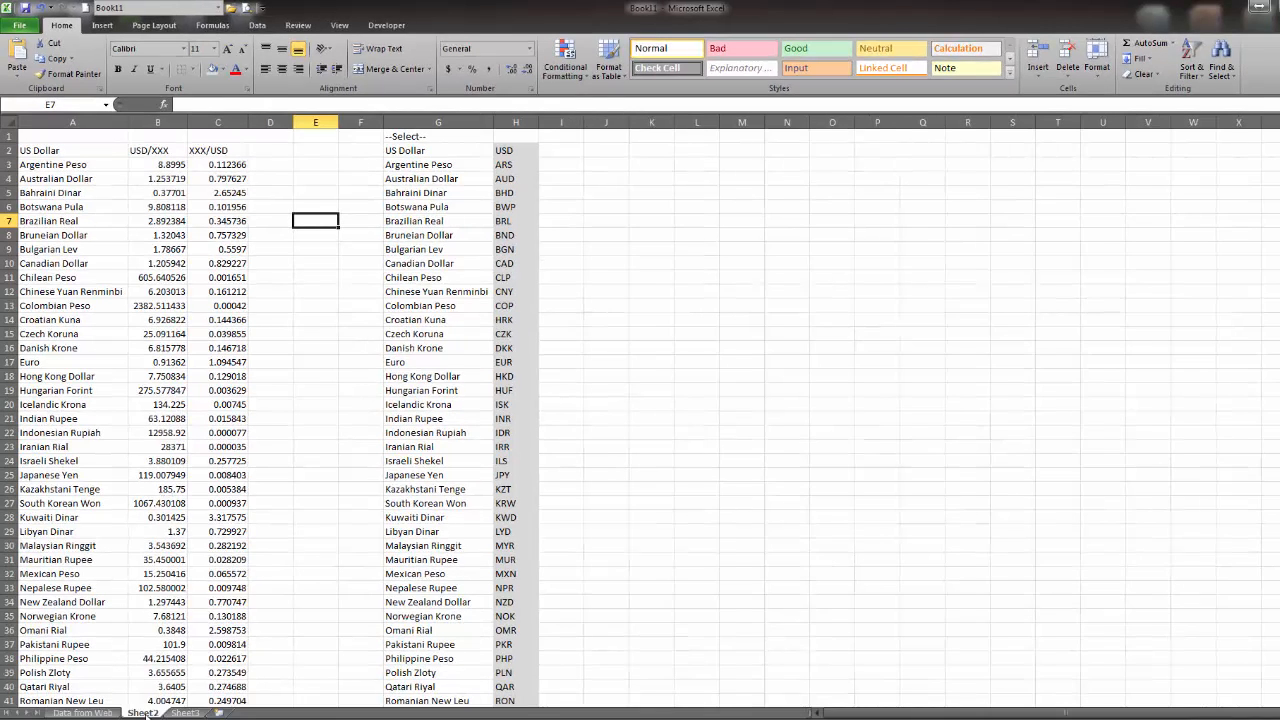
- Rename the Sheet2 worksheet as Vlookup
right_click(143, 713)
left_click(197, 598)
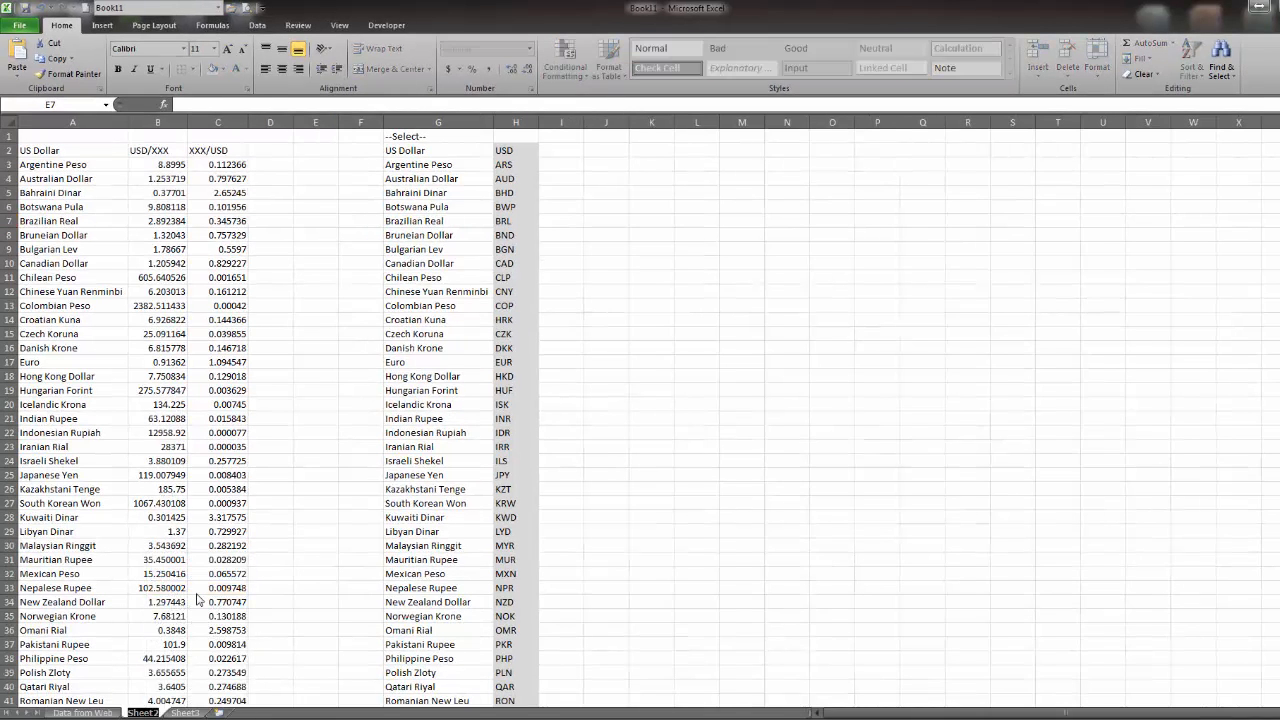
type("Vlookup")
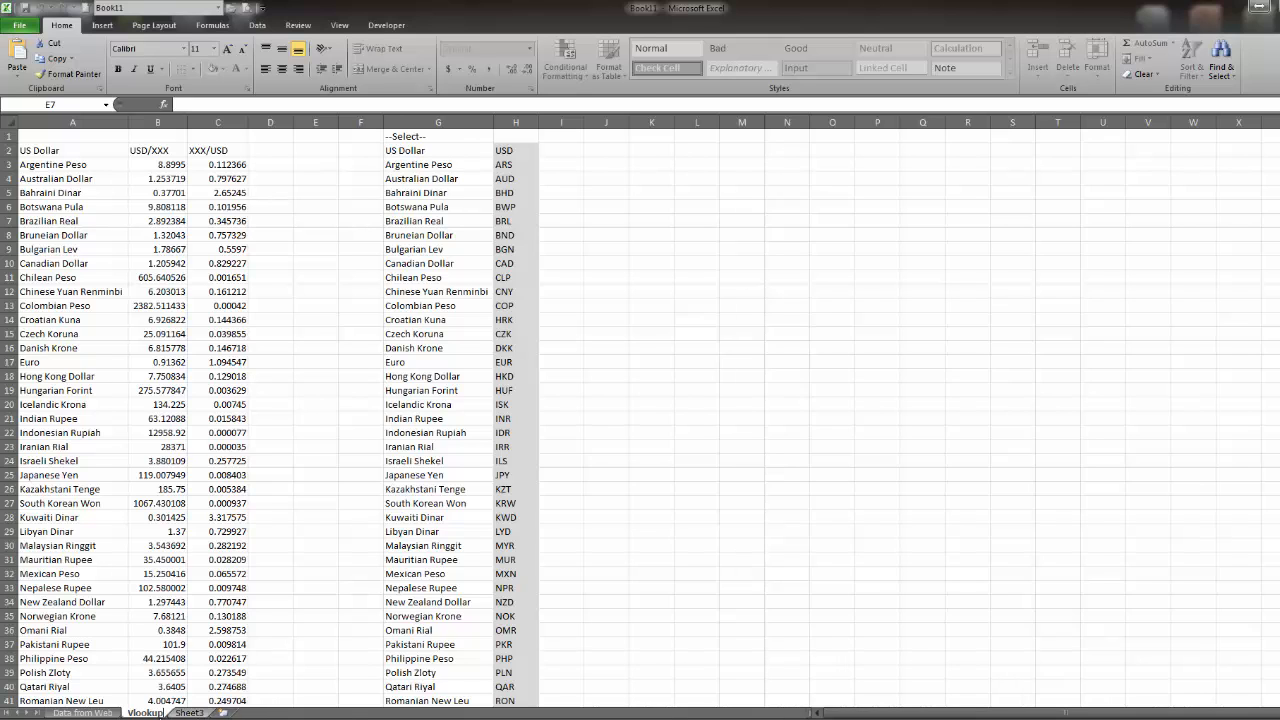
key("Return")
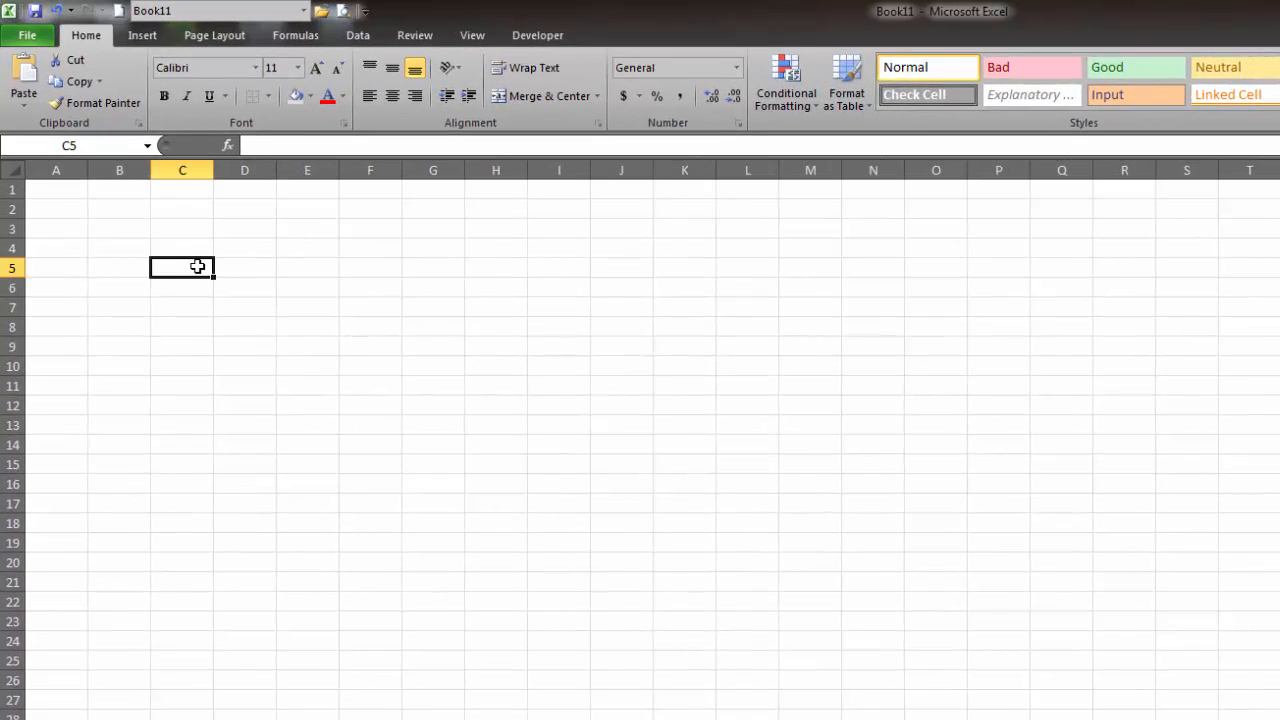
- Enter the labels Base Currency in C5 and Target Currency in C6 on Sheet3, and fit column C to them
type("Base Currency")
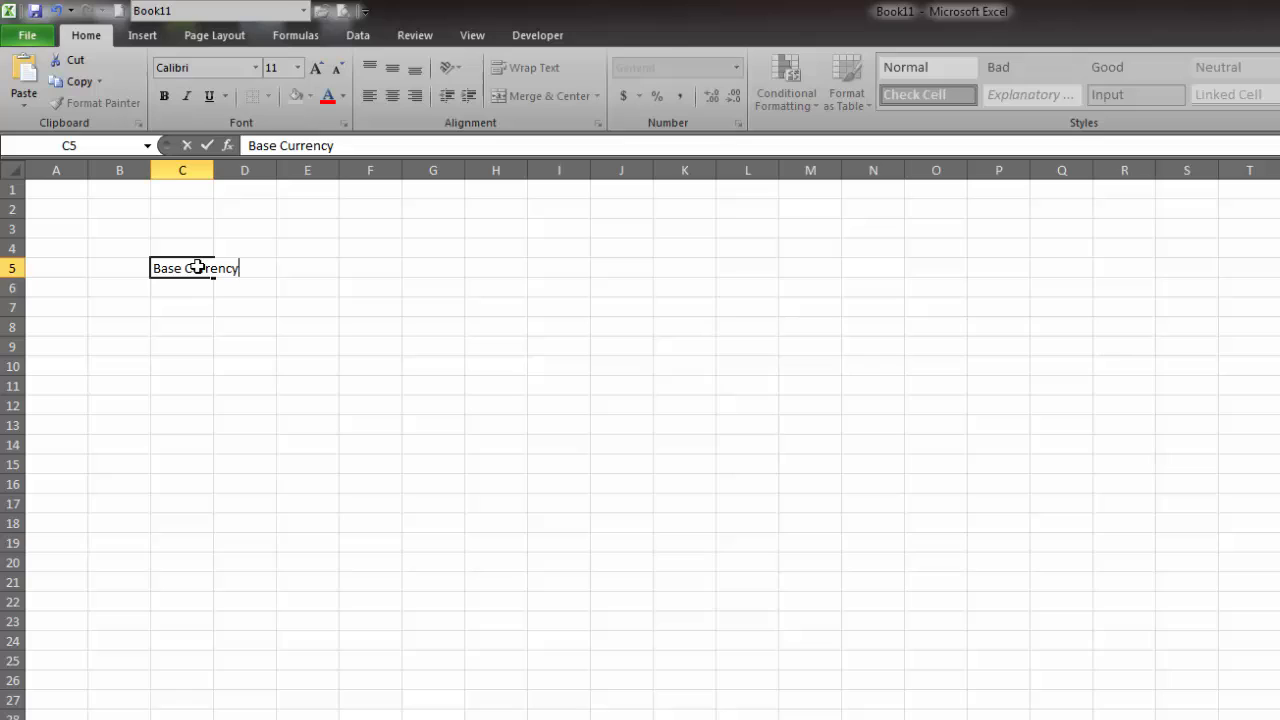
key("Return")
type("Tar")
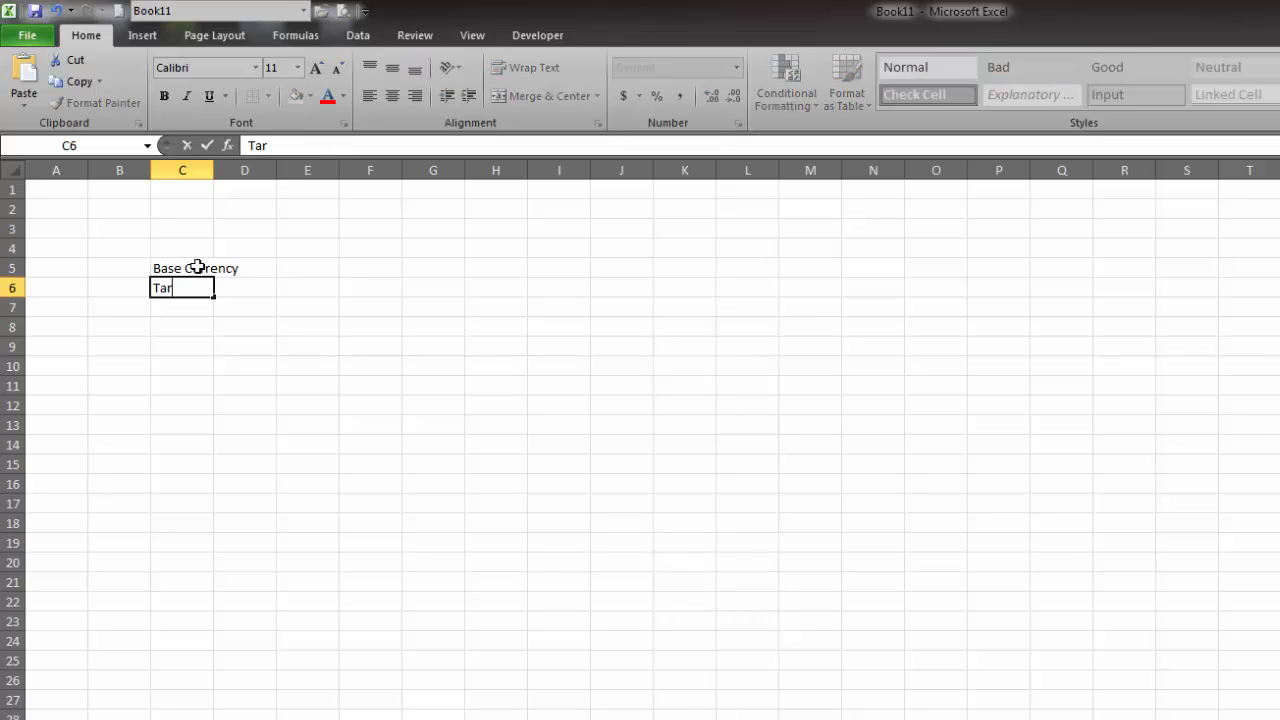
type("get Currency")
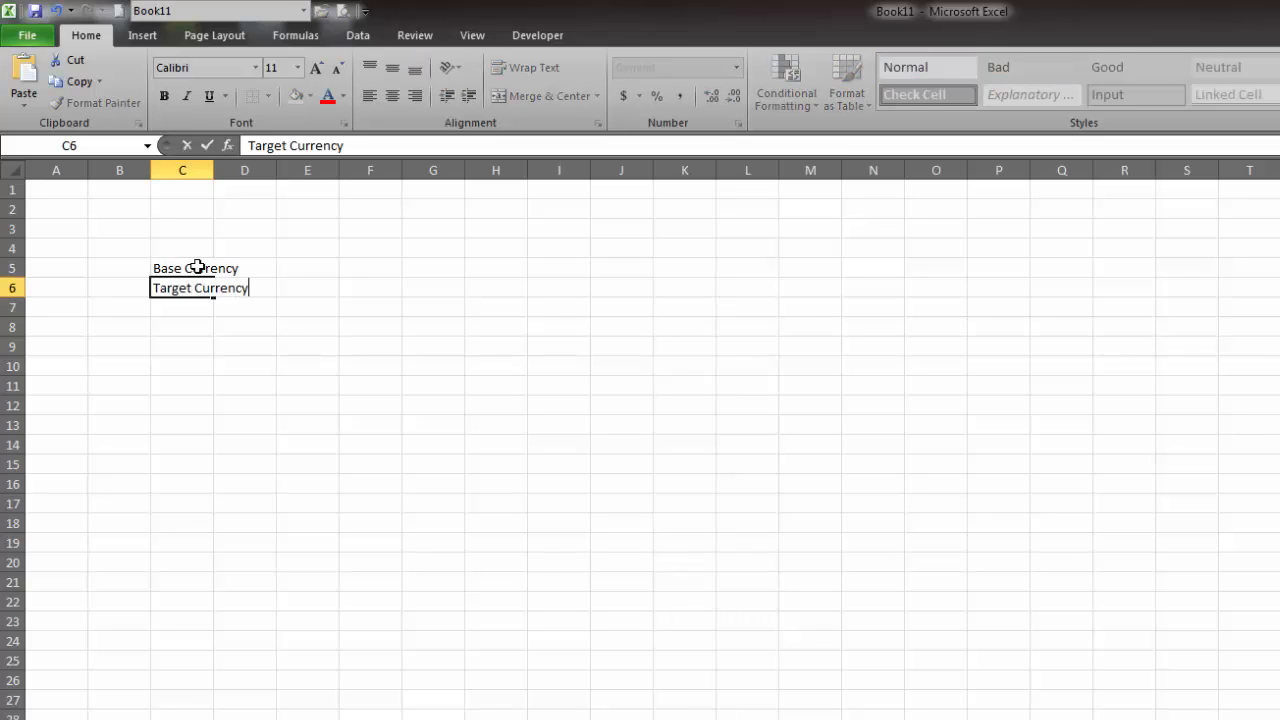
key("Return")
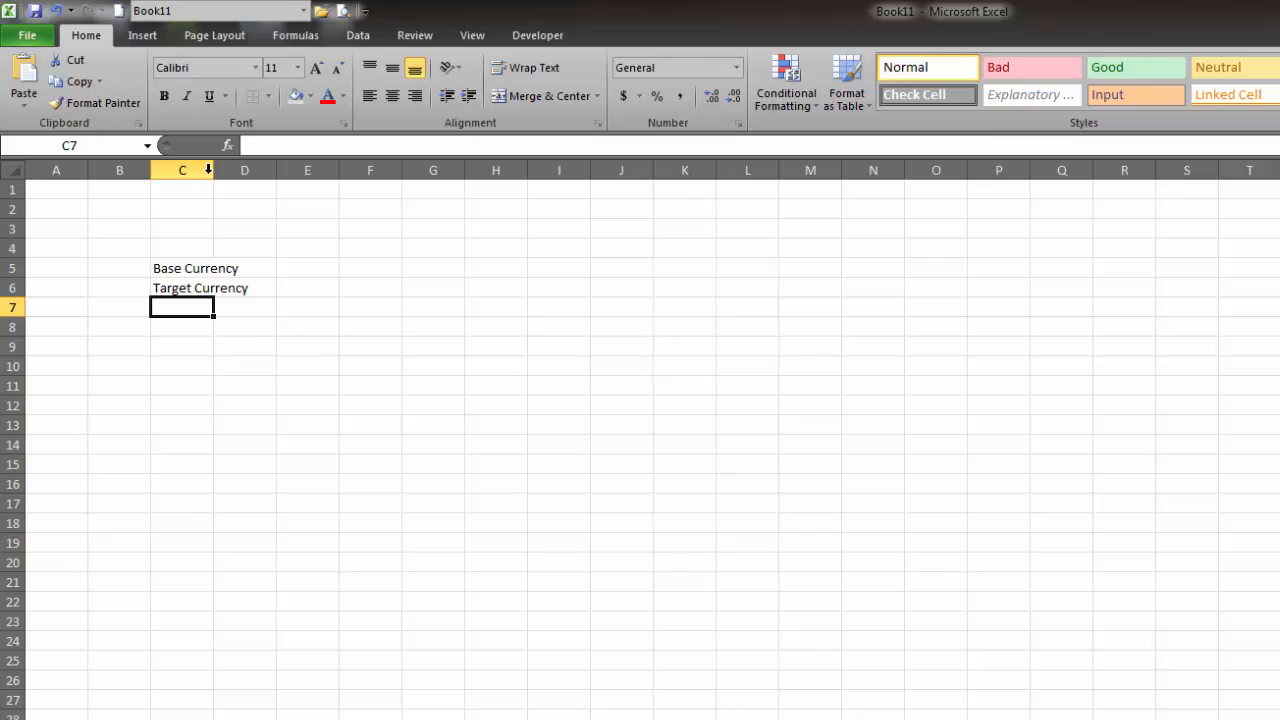
double_click(213, 170)
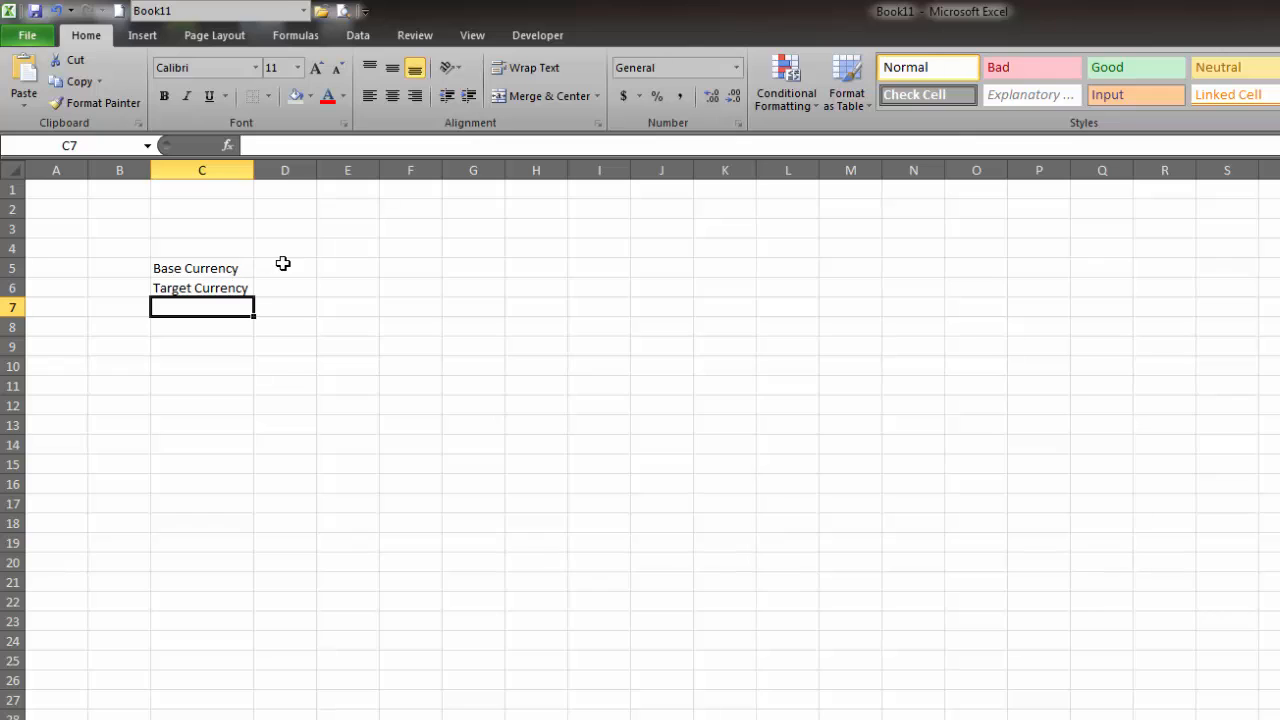
- Widen column D to about double its width for the currency selection cells beside the labels
left_click_drag(283, 265, 283, 284)
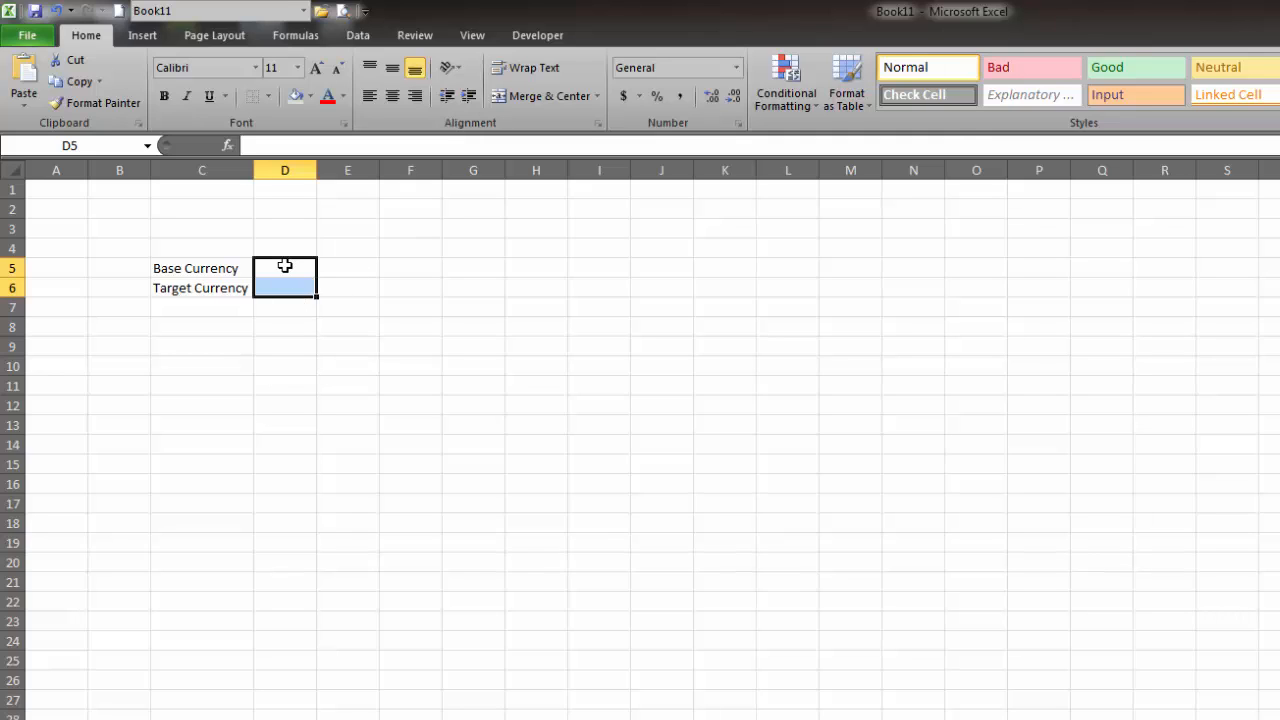
left_click_drag(283, 263, 287, 284)
left_click_drag(316, 170, 378, 190)
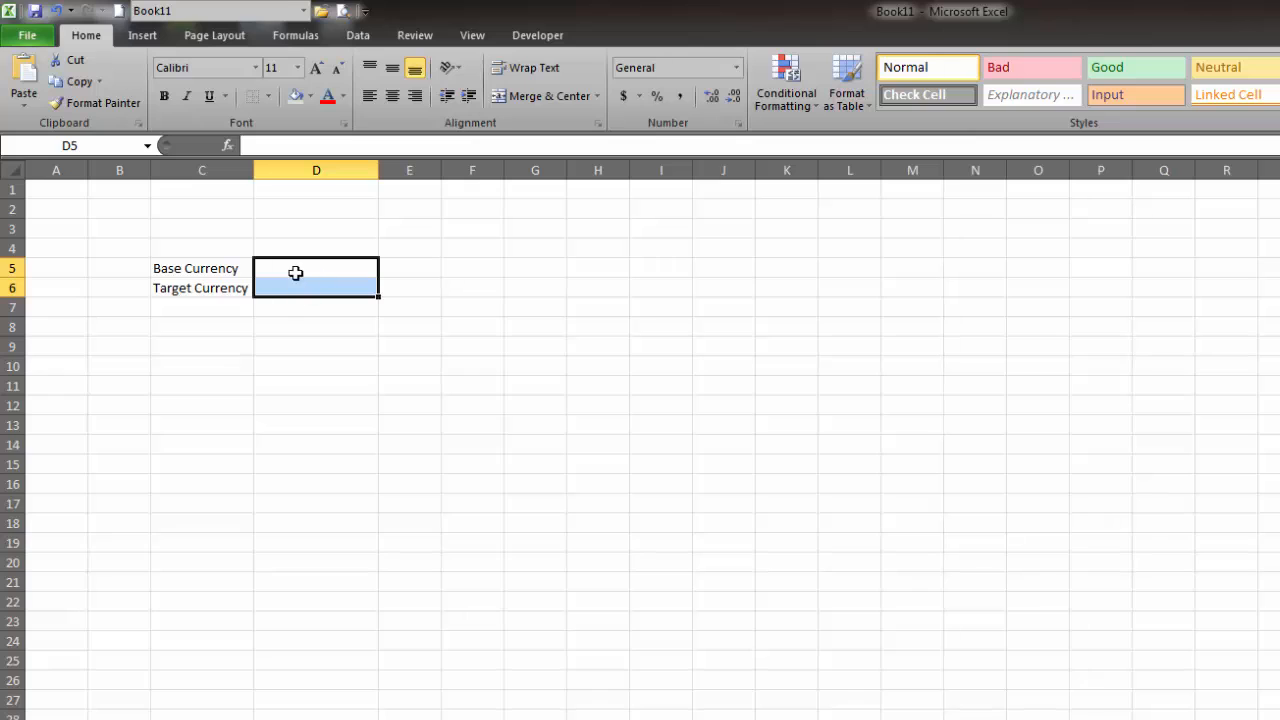
left_click(308, 320)
left_click_drag(312, 264, 329, 291)
left_click(362, 330)
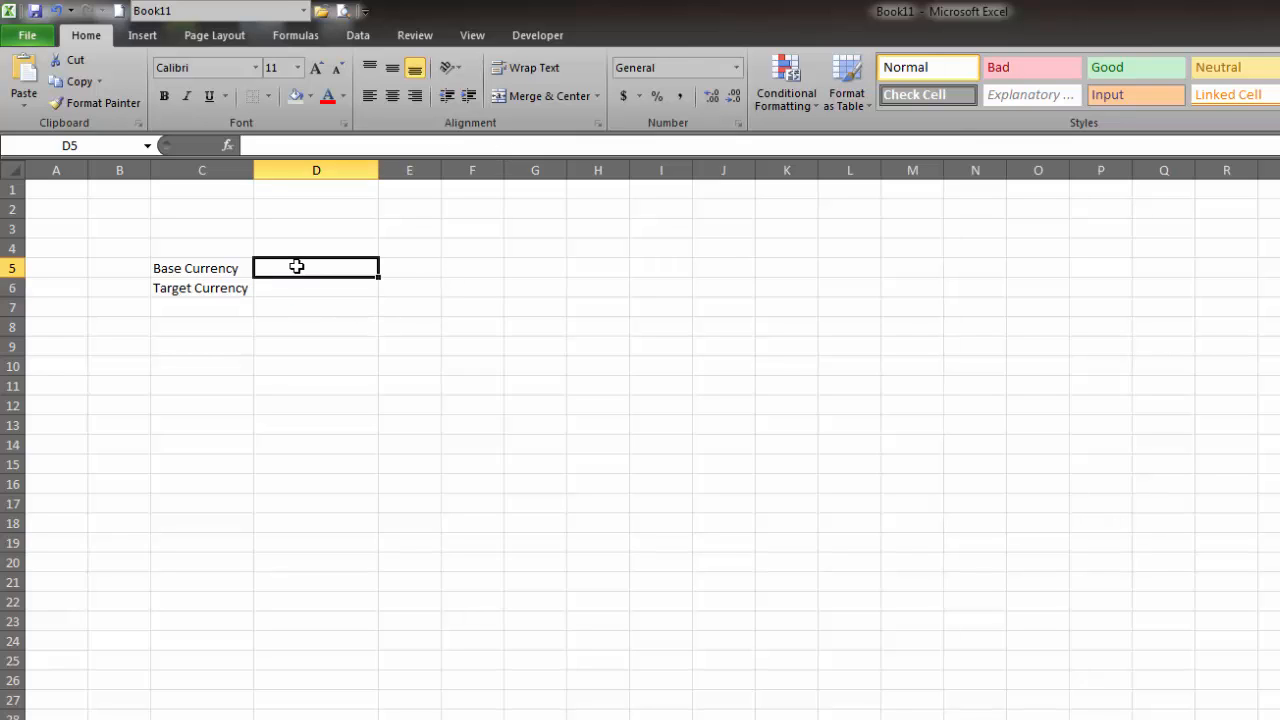
- Apply List data validation to D5:D6, with the currency names in Vlookup!$G$1:$G$55 as the source
left_click_drag(294, 266, 297, 282)
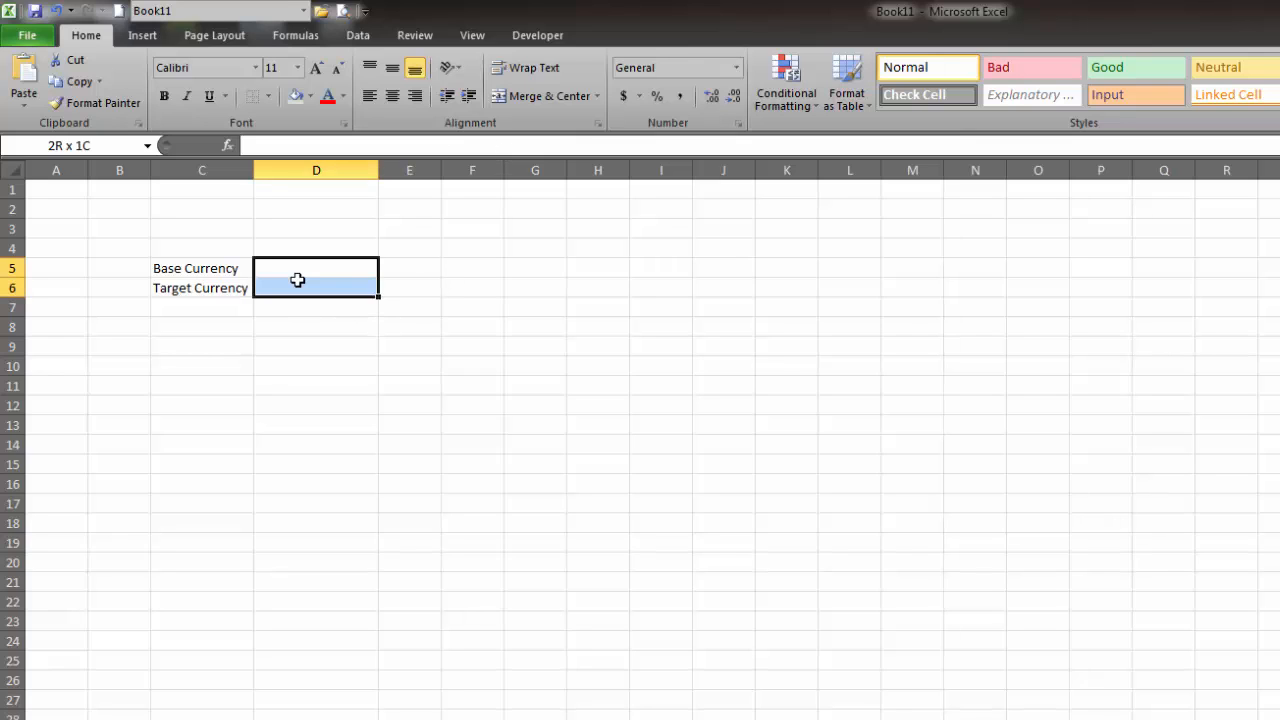
left_click(356, 37)
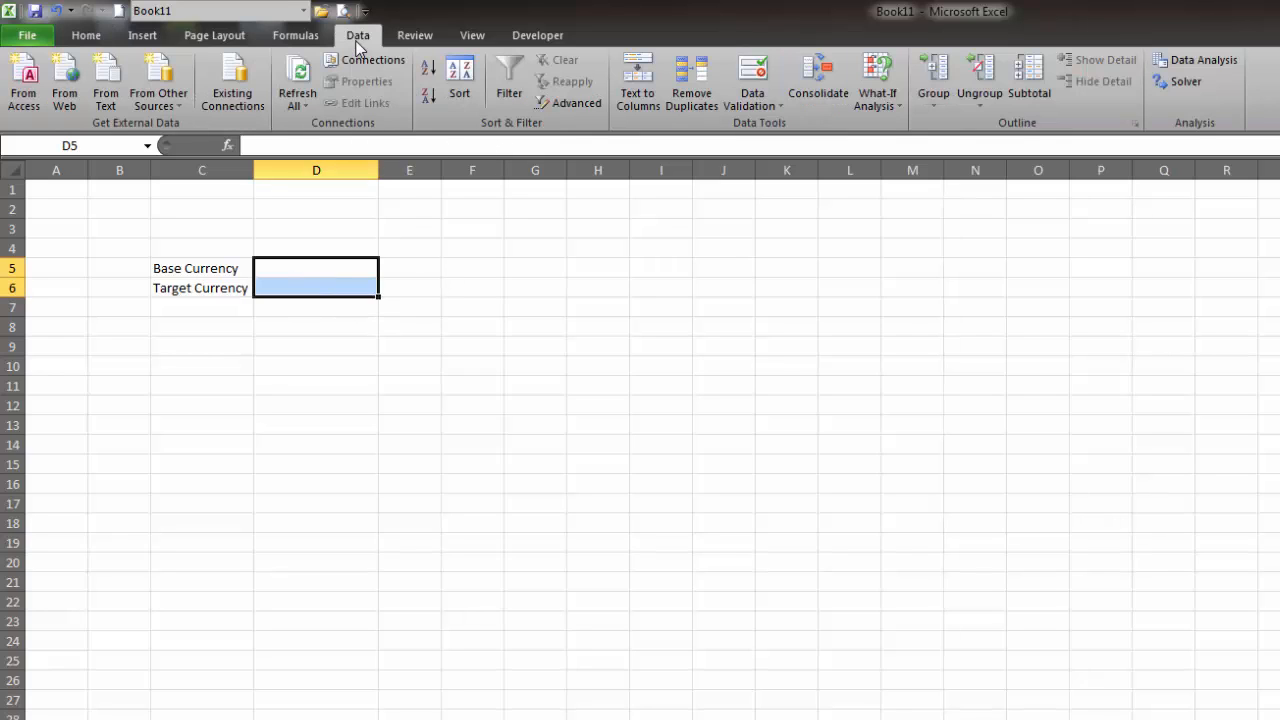
left_click(752, 72)
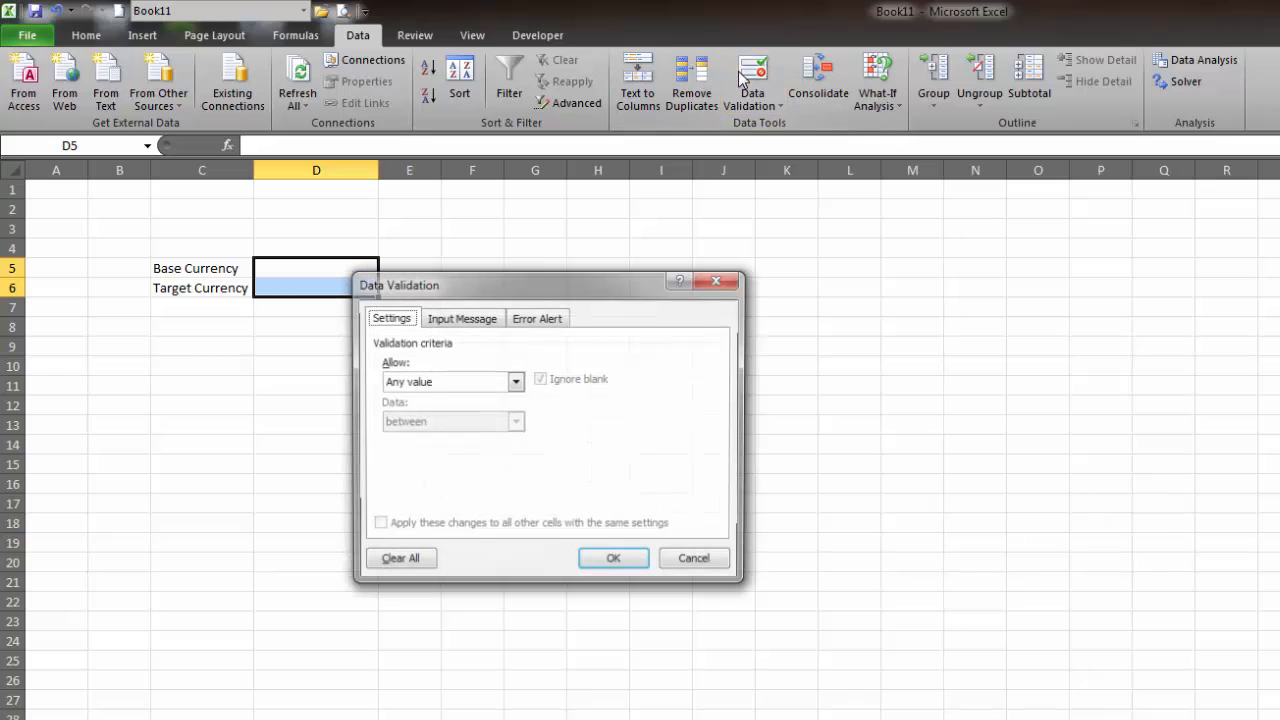
left_click(515, 382)
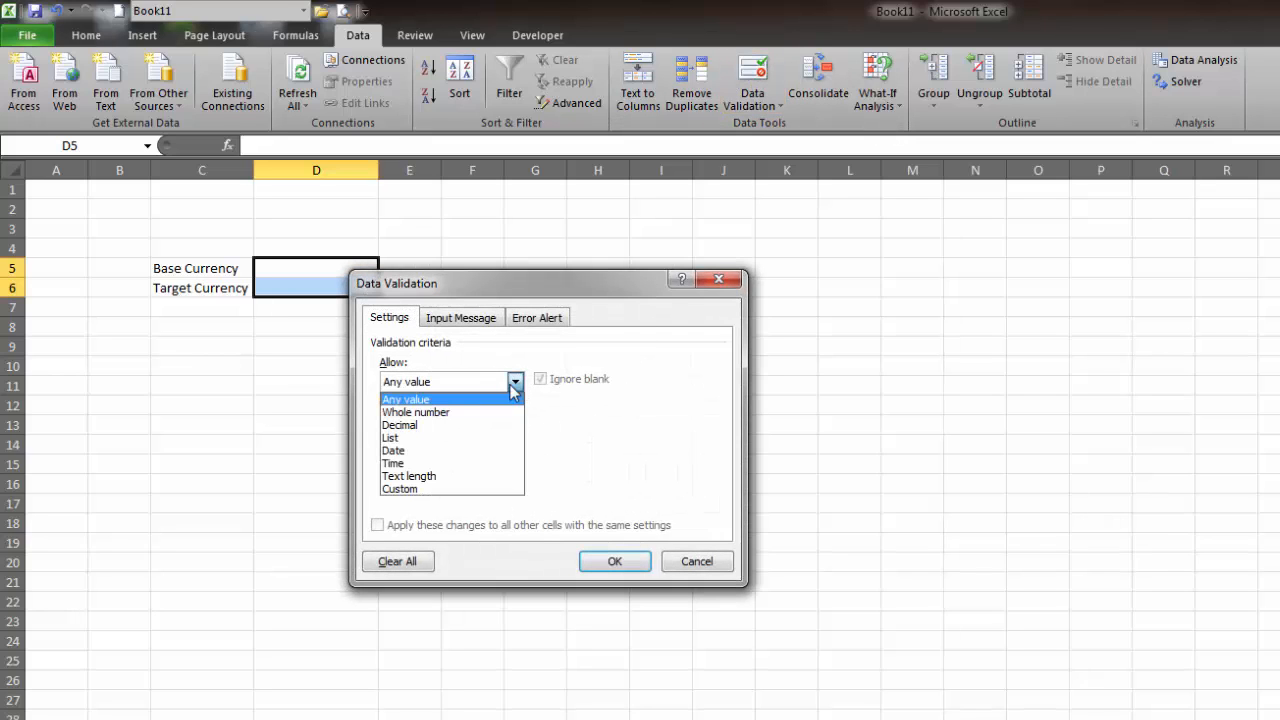
left_click(445, 440)
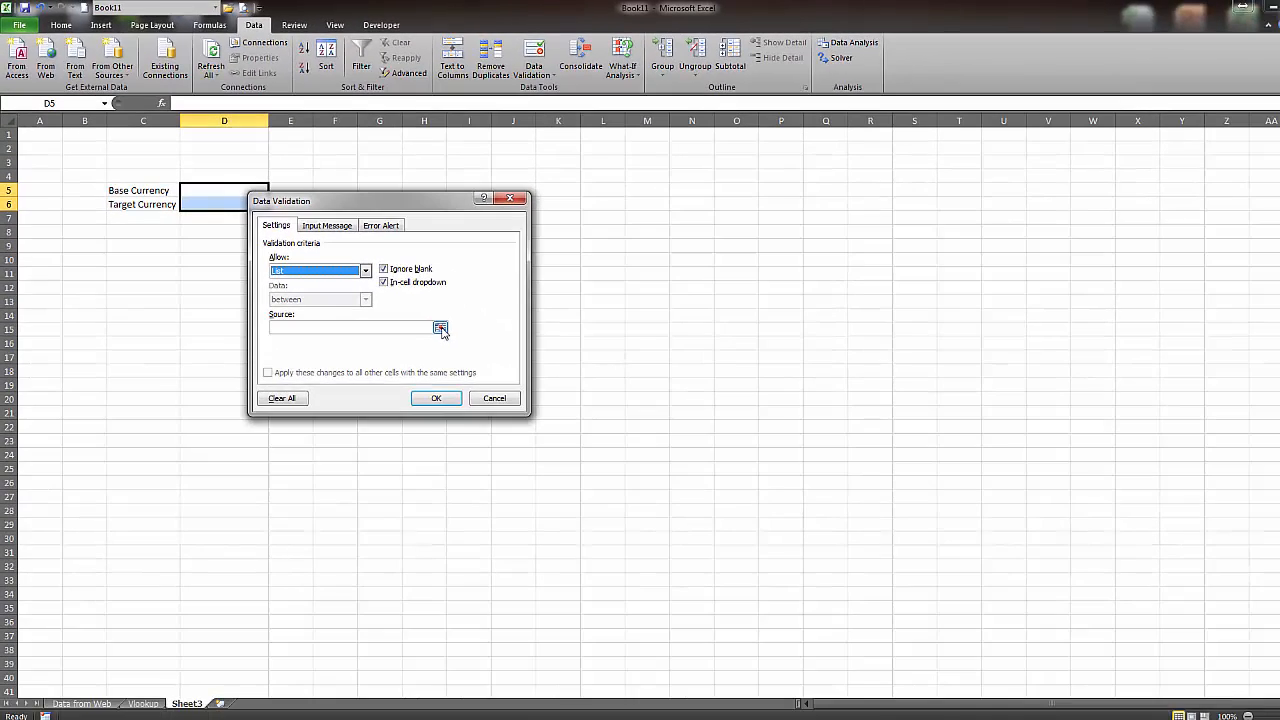
left_click(440, 328)
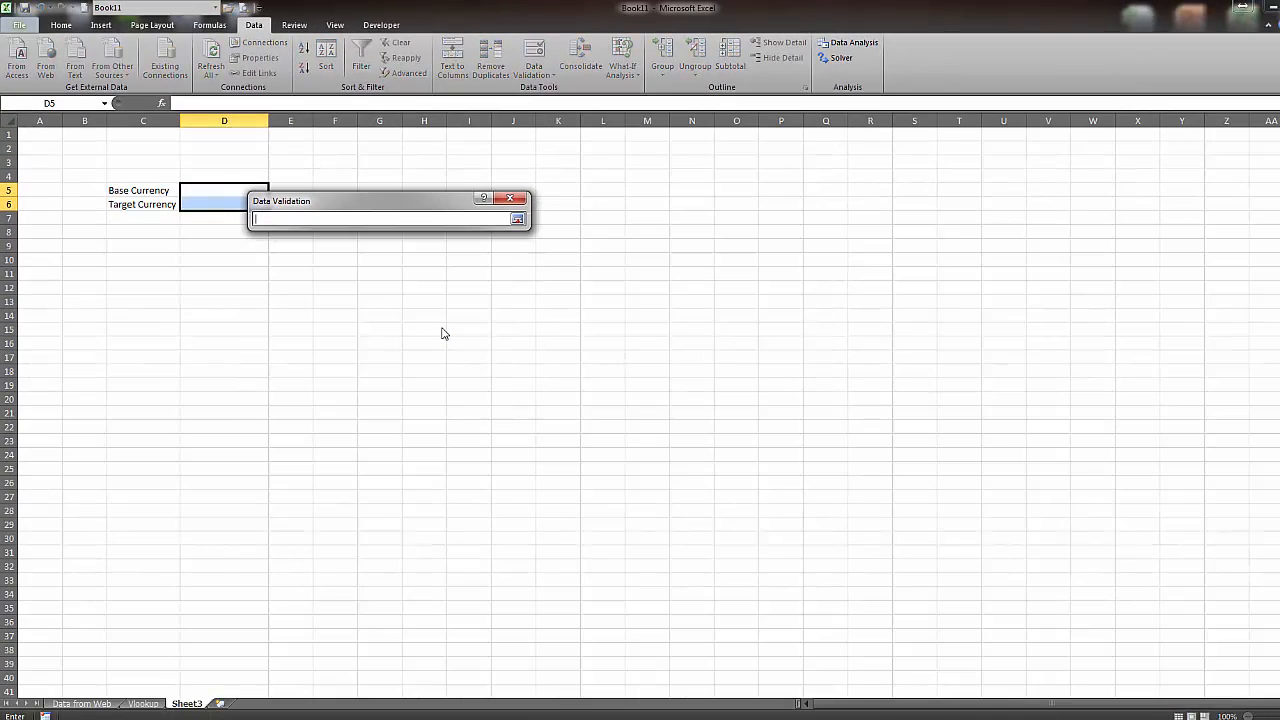
left_click(143, 704)
left_click_drag(413, 134, 436, 675)
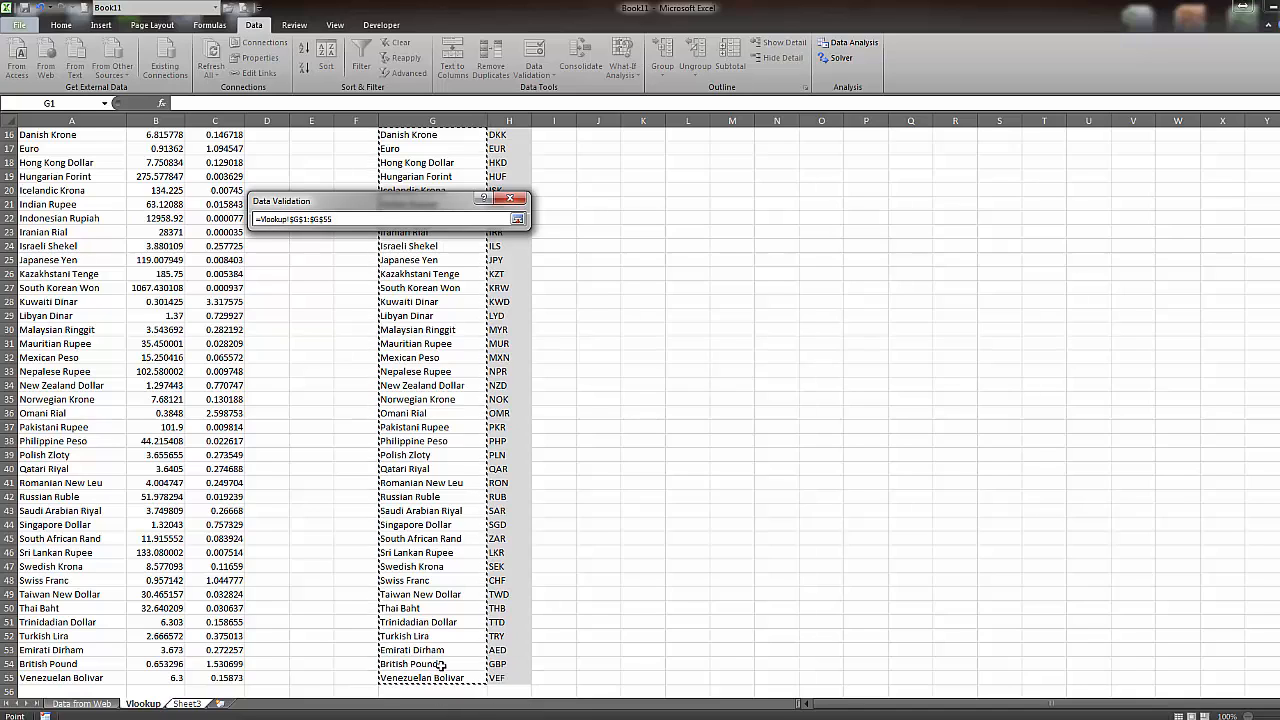
left_click(518, 219)
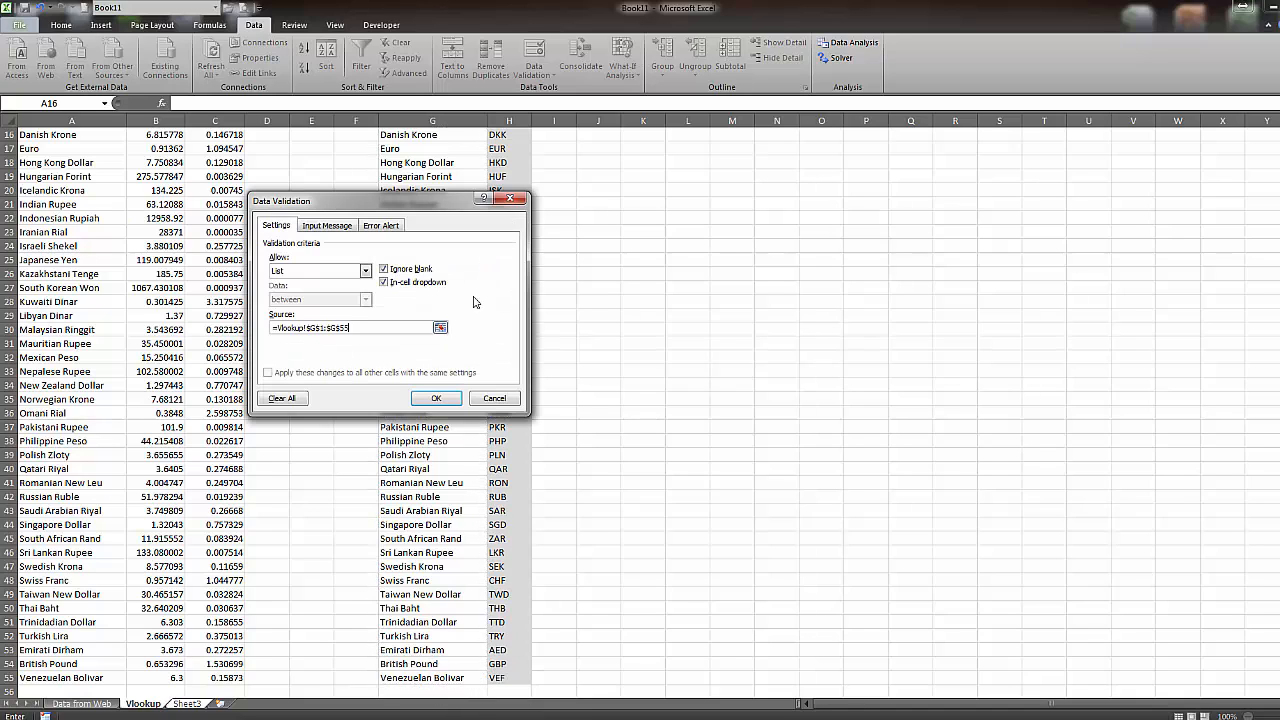
left_click(436, 399)
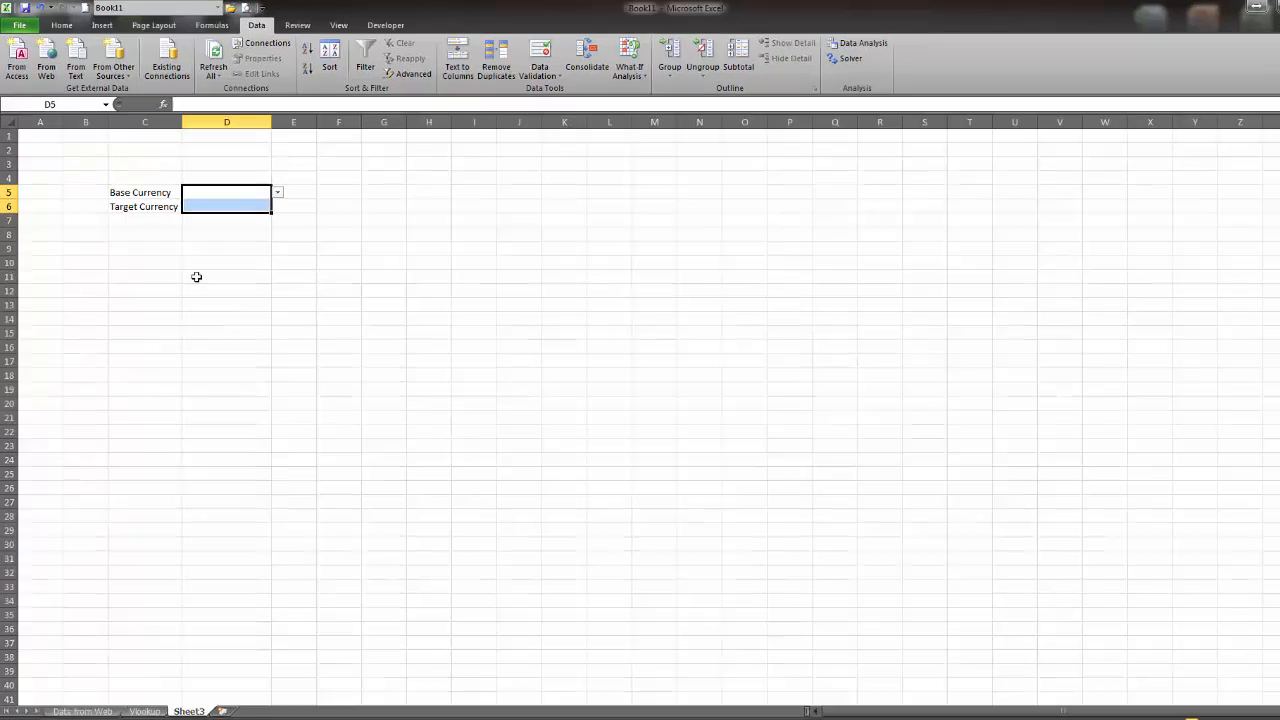
- Shade the selection cells D5:D6 gray and check that both offer a currency dropdown
left_click_drag(328, 272, 328, 272)
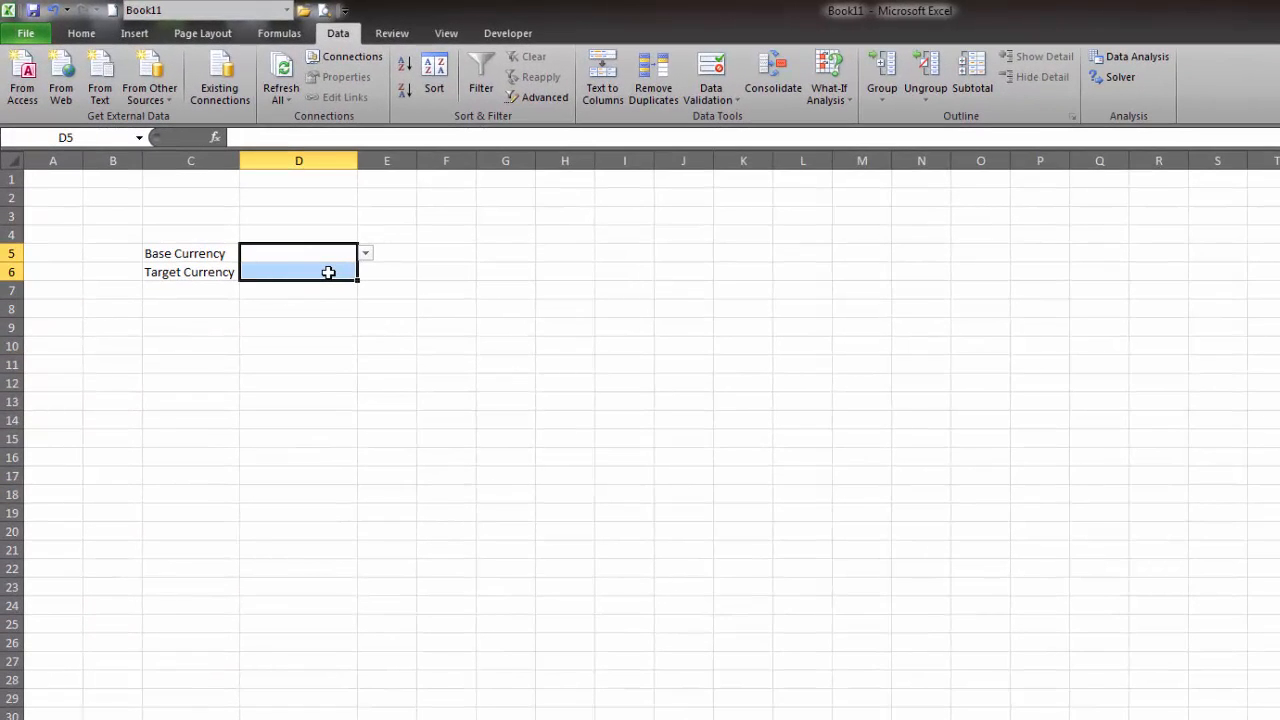
left_click(317, 312)
left_click(328, 256)
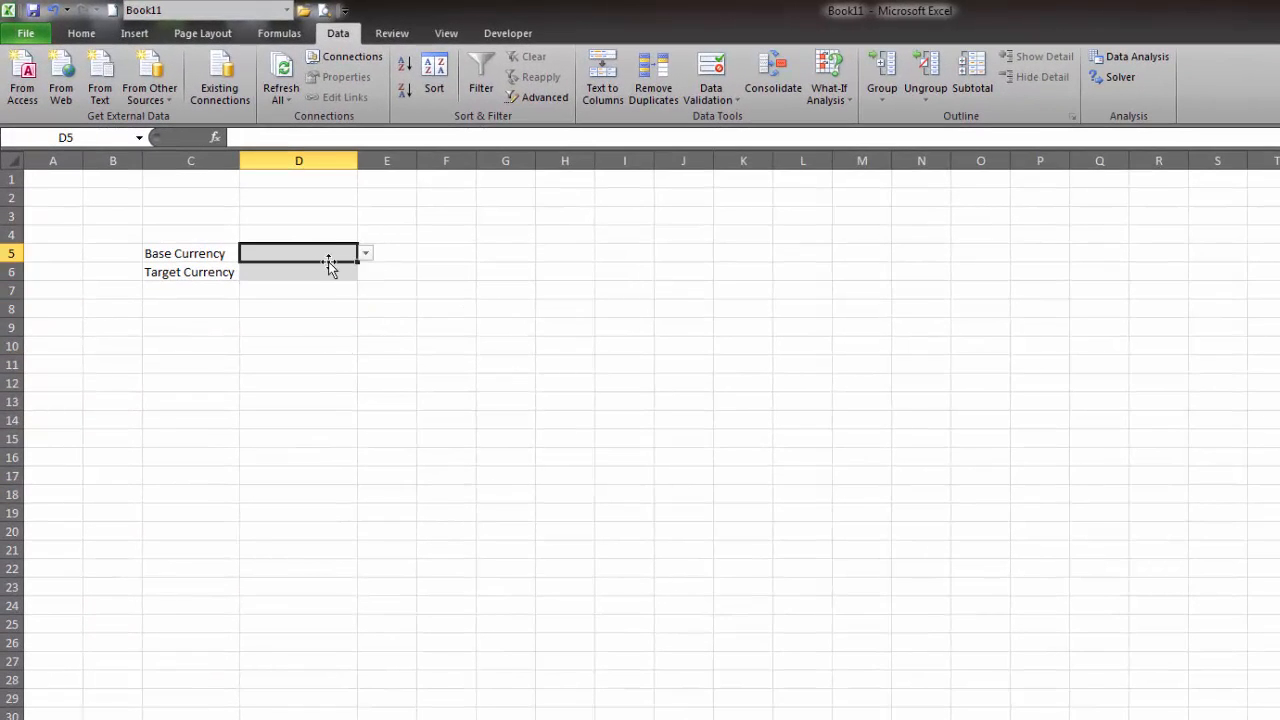
left_click(331, 267)
left_click(332, 251)
left_click(331, 272)
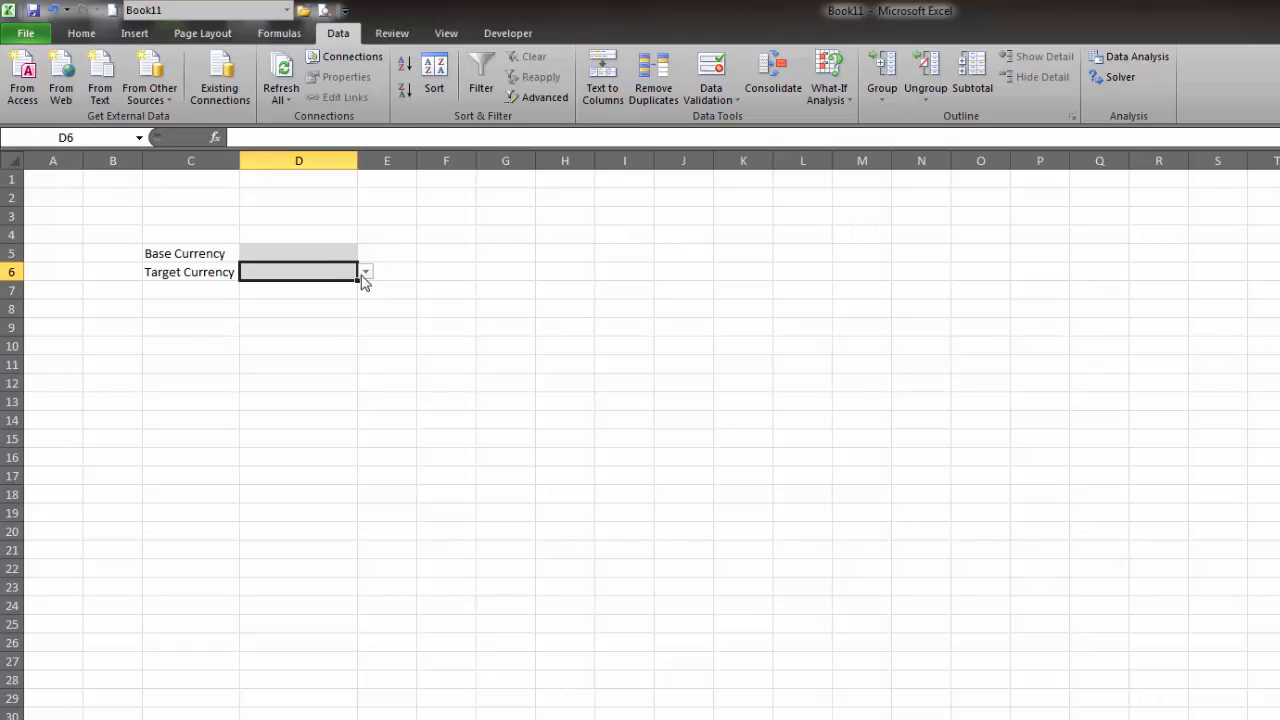
- Choose --Select-- from the currency list as the Base Currency entry in D5
left_click(306, 256)
left_click(365, 253)
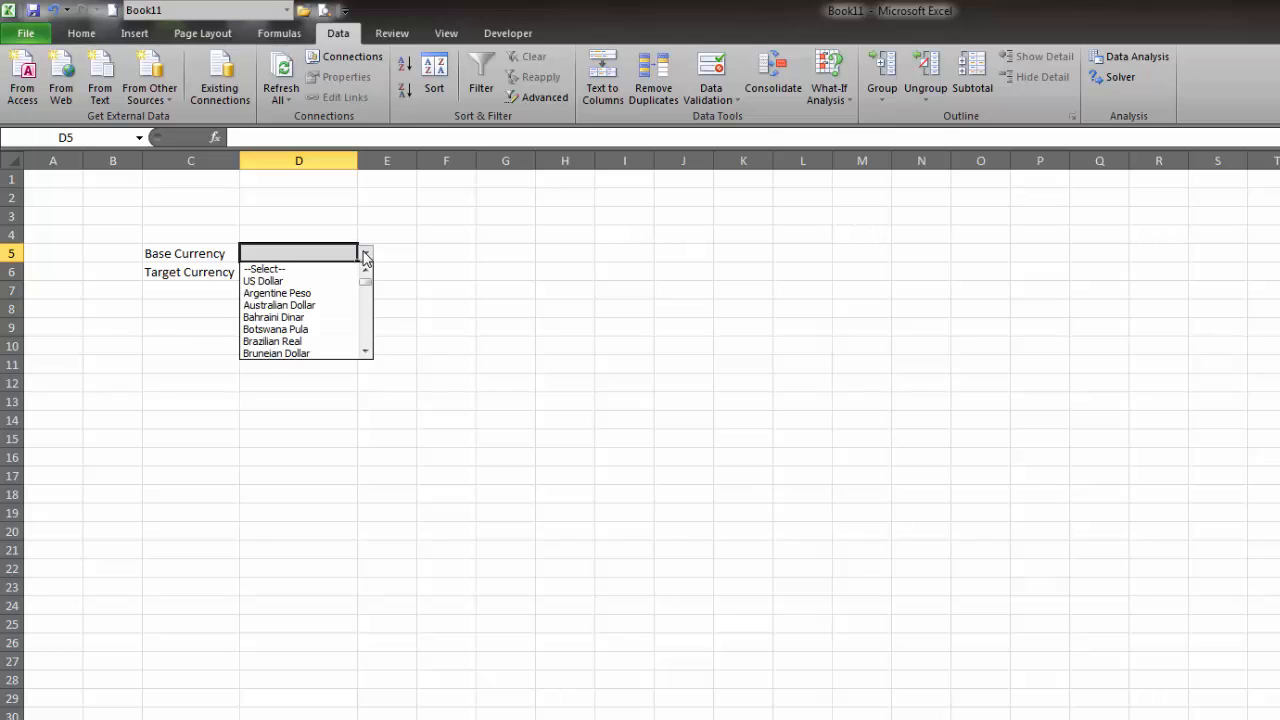
mouse_move(369, 289)
left_mouse_down()
mouse_move(366, 354)
mouse_move(366, 268)
left_mouse_up()
left_click(313, 270)
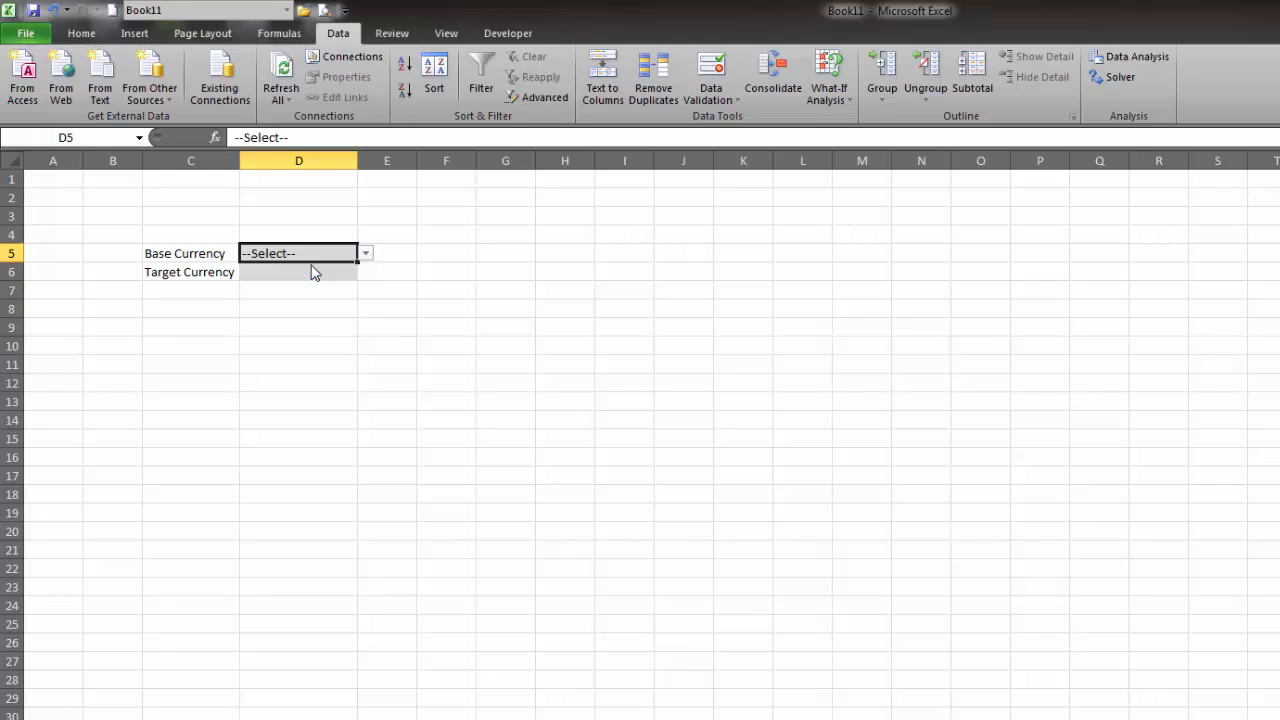
- Choose --Select-- from the currency list as the Target Currency entry in D6
left_click(335, 272)
left_click(366, 273)
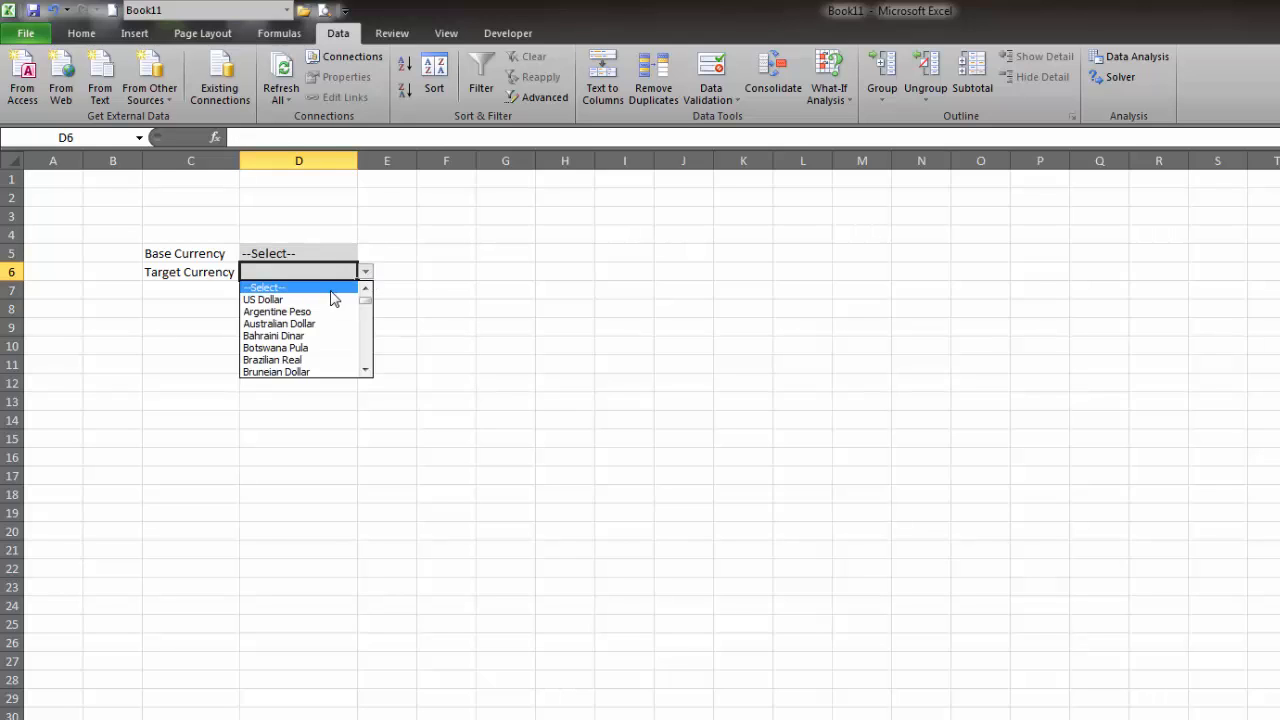
left_click(265, 287)
left_click(372, 285)
- Center the currency entries horizontally in cells D5:D6
left_click_drag(318, 256, 312, 274)
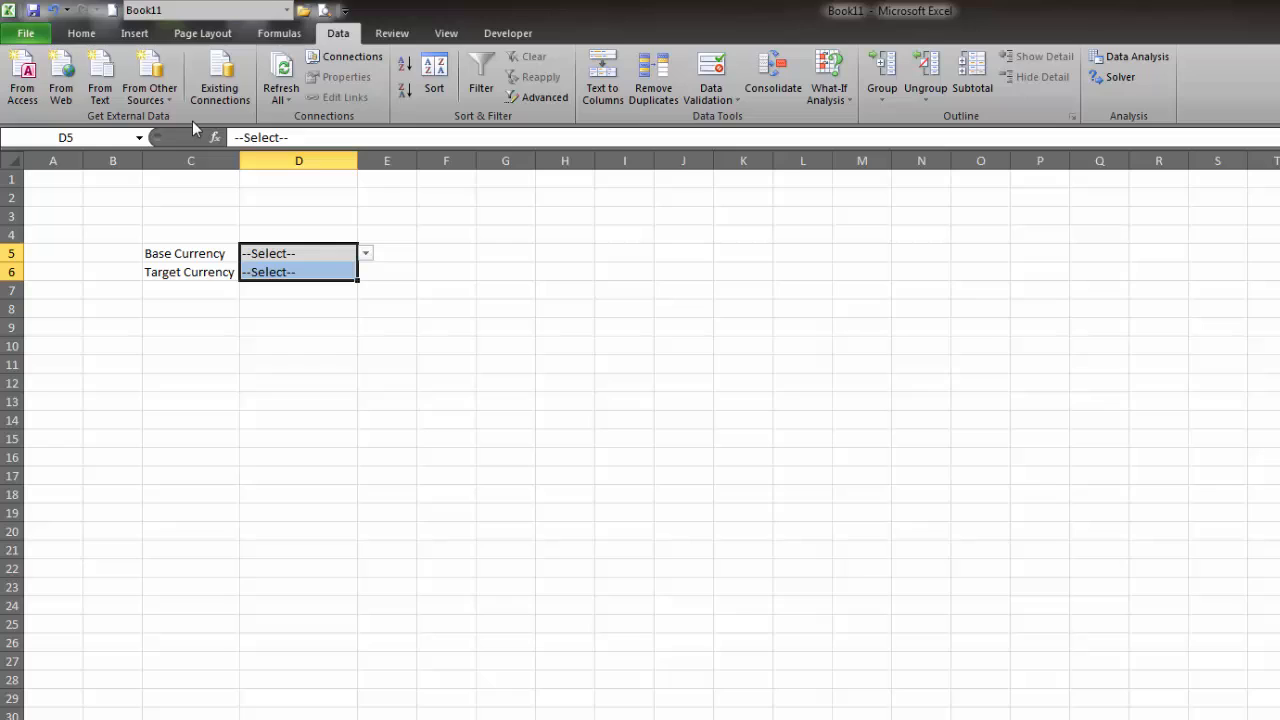
left_click(81, 33)
left_click(369, 93)
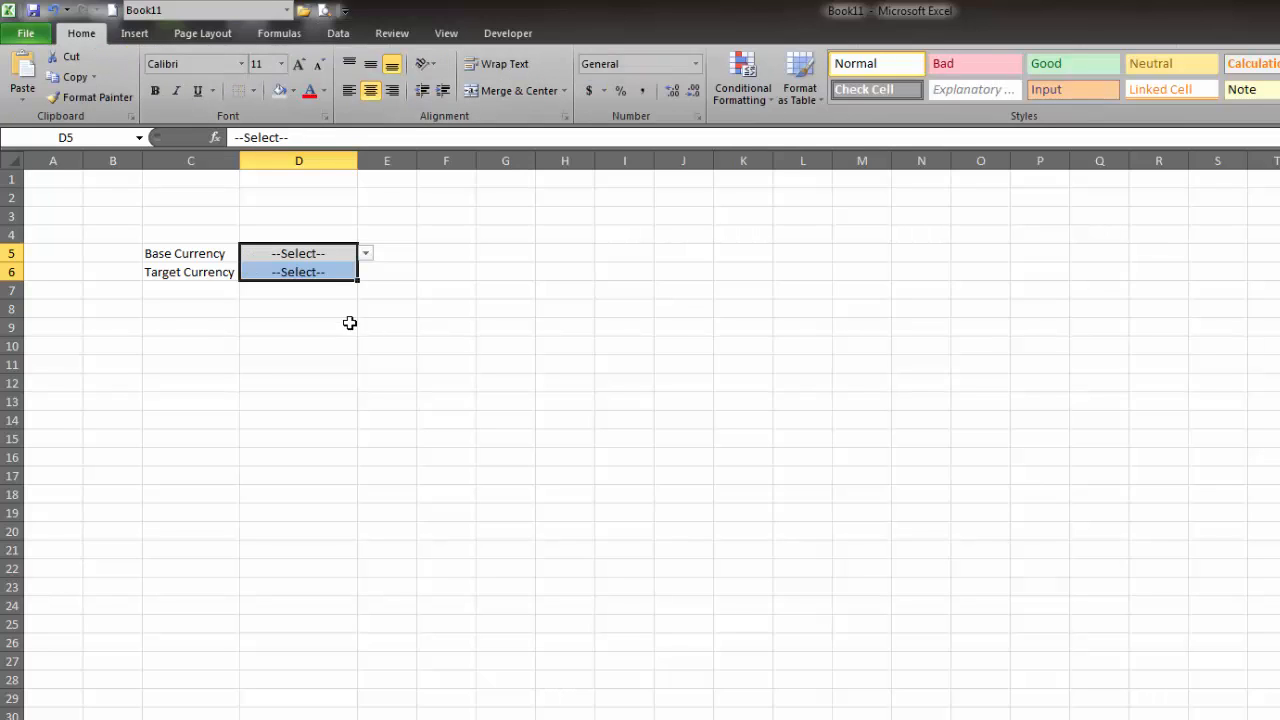
left_click(350, 350)
left_click(315, 257)
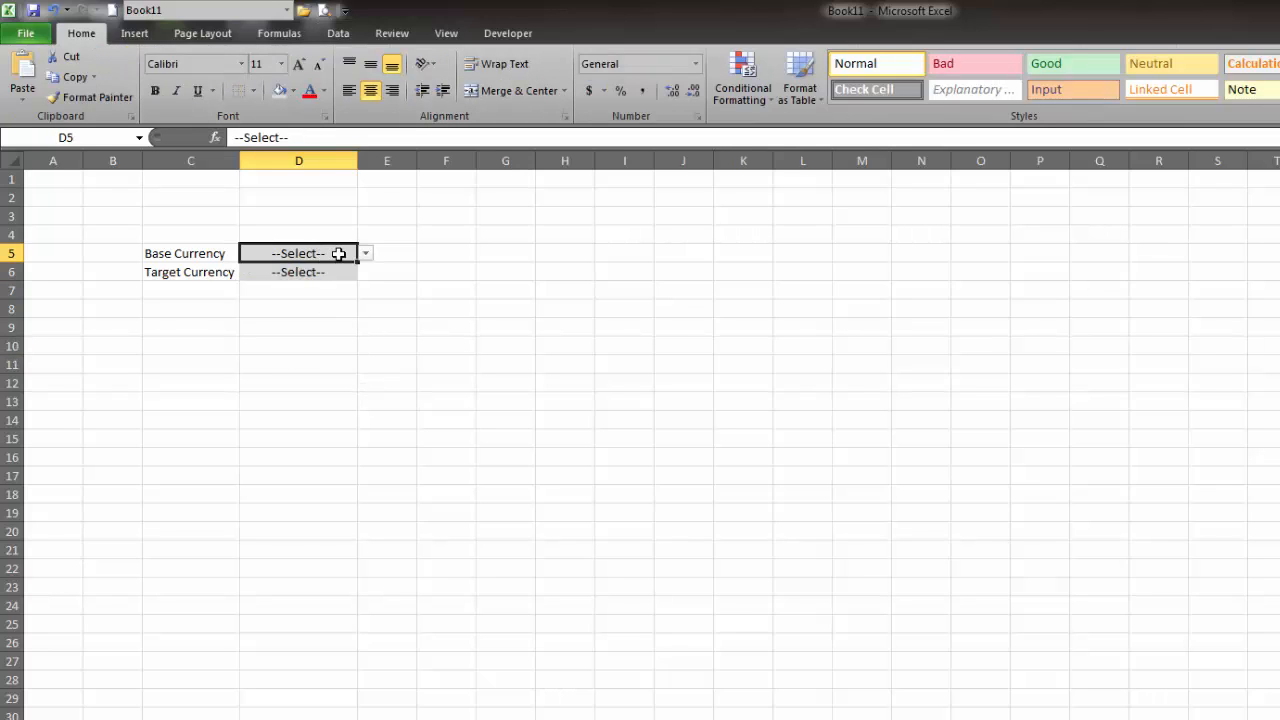
left_click(334, 271)
left_click(350, 256)
left_click(348, 300)
left_click(655, 266)
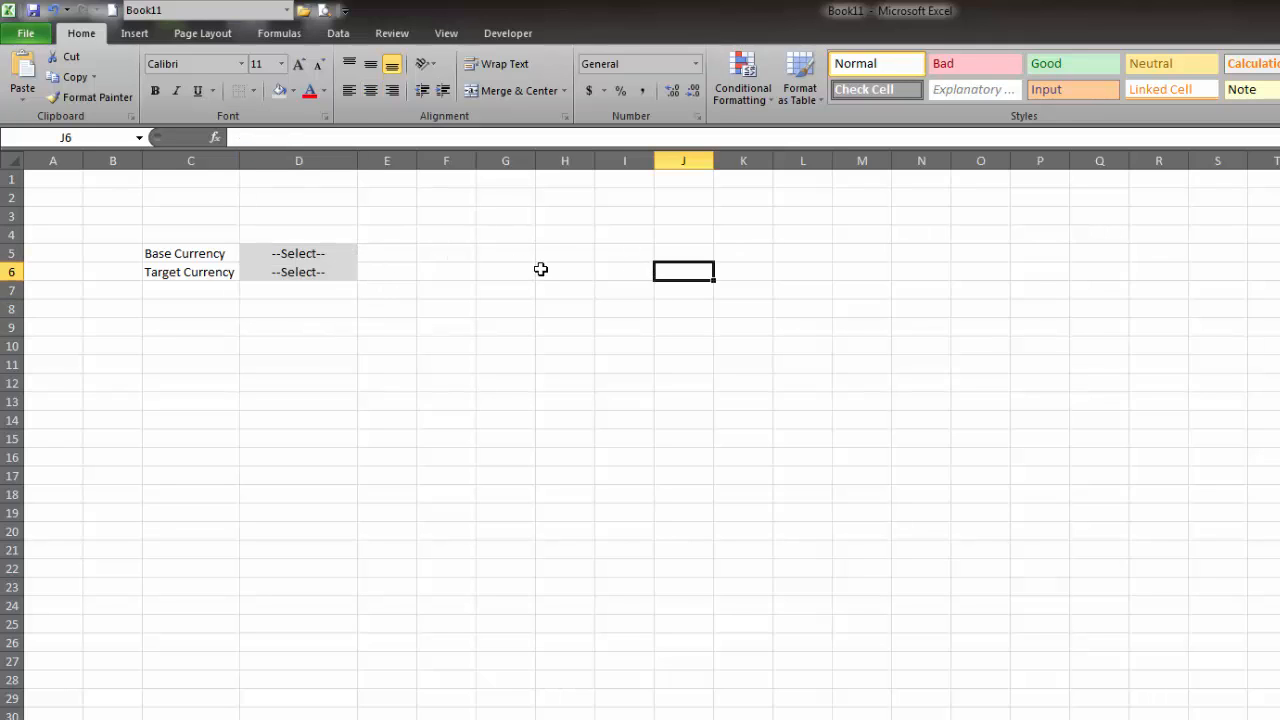
left_click(347, 248)
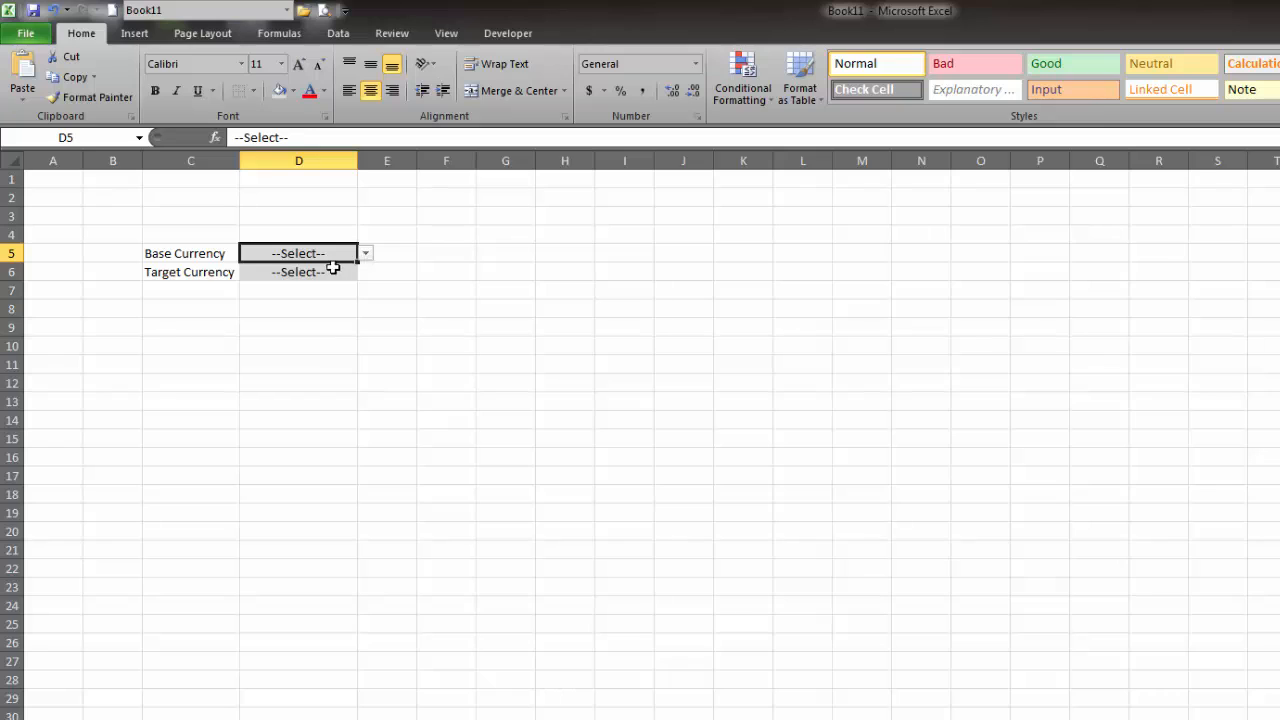
left_click(334, 268)
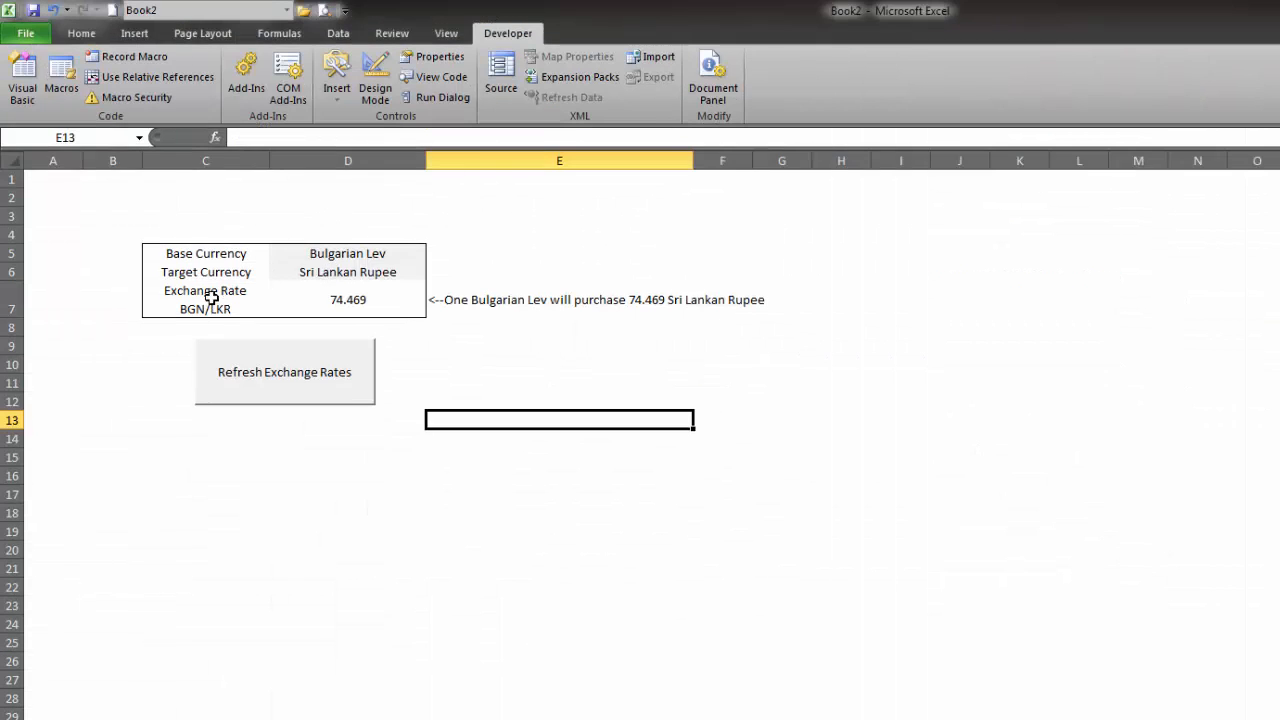
- In the finished converter workbook Book2, examine the exchange rate label formula in C7 and try Croatian Kuna as the base currency
left_click(212, 298)
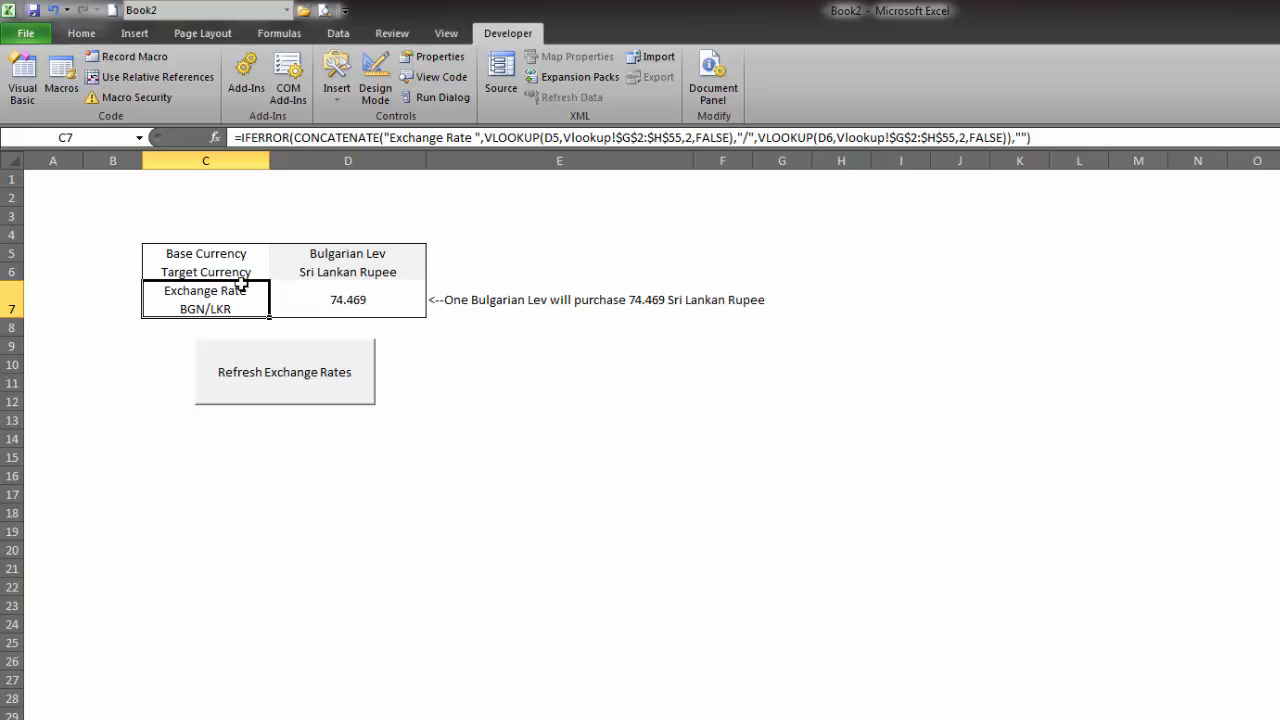
left_click(366, 262)
left_click(437, 252)
left_click(416, 261)
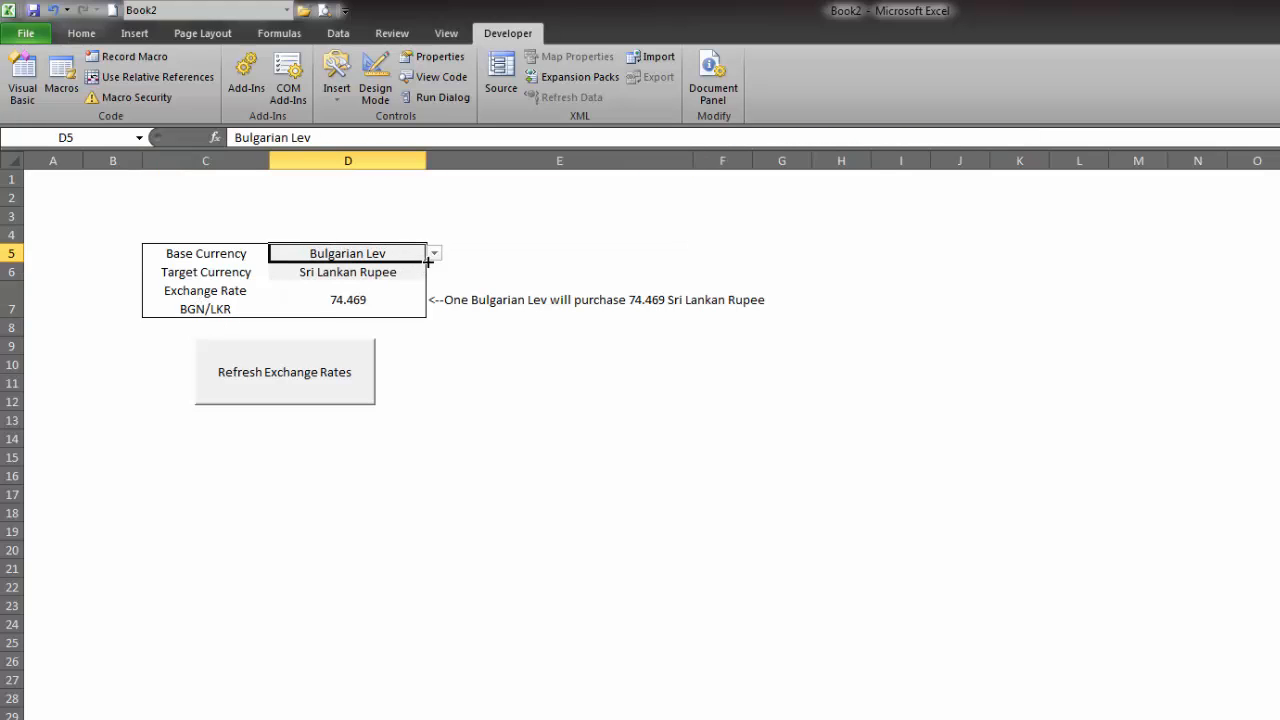
left_click(434, 254)
left_click(383, 330)
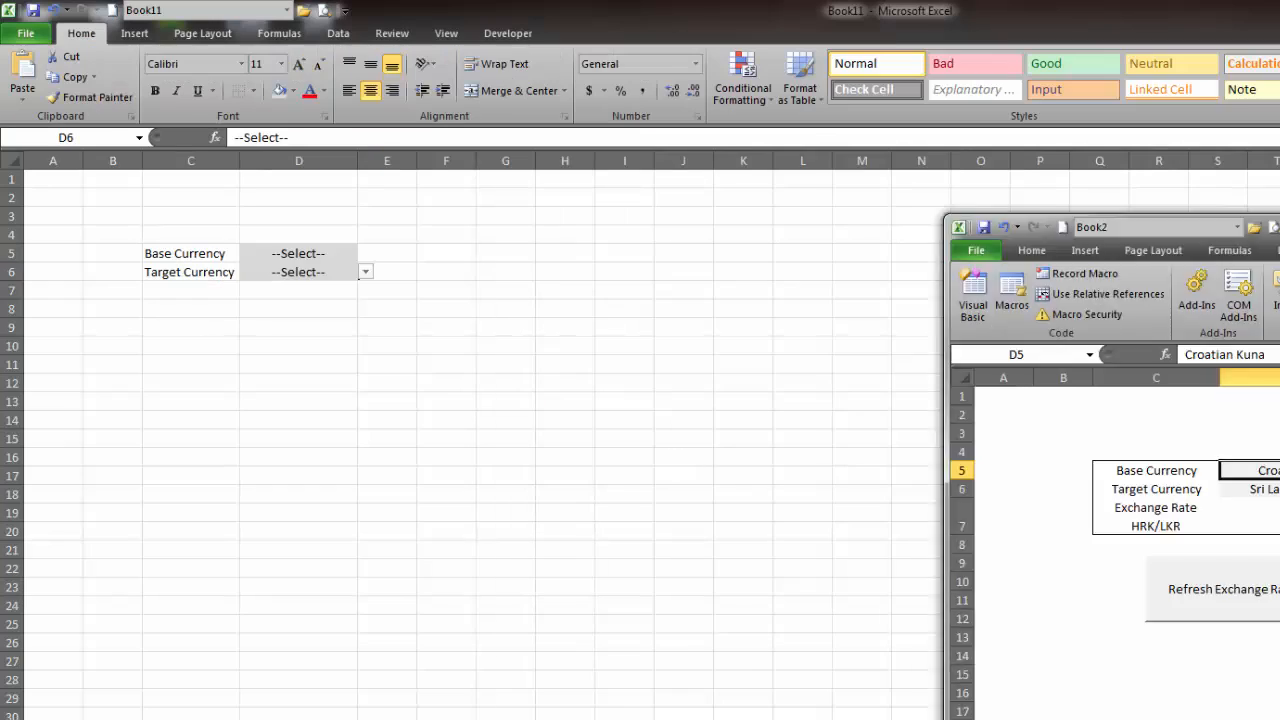
- Switch to Book11 and begin a CONCATENATE formula in C7 with "Exchange Rate " including a trailing space as its first text argument
left_click(185, 293)
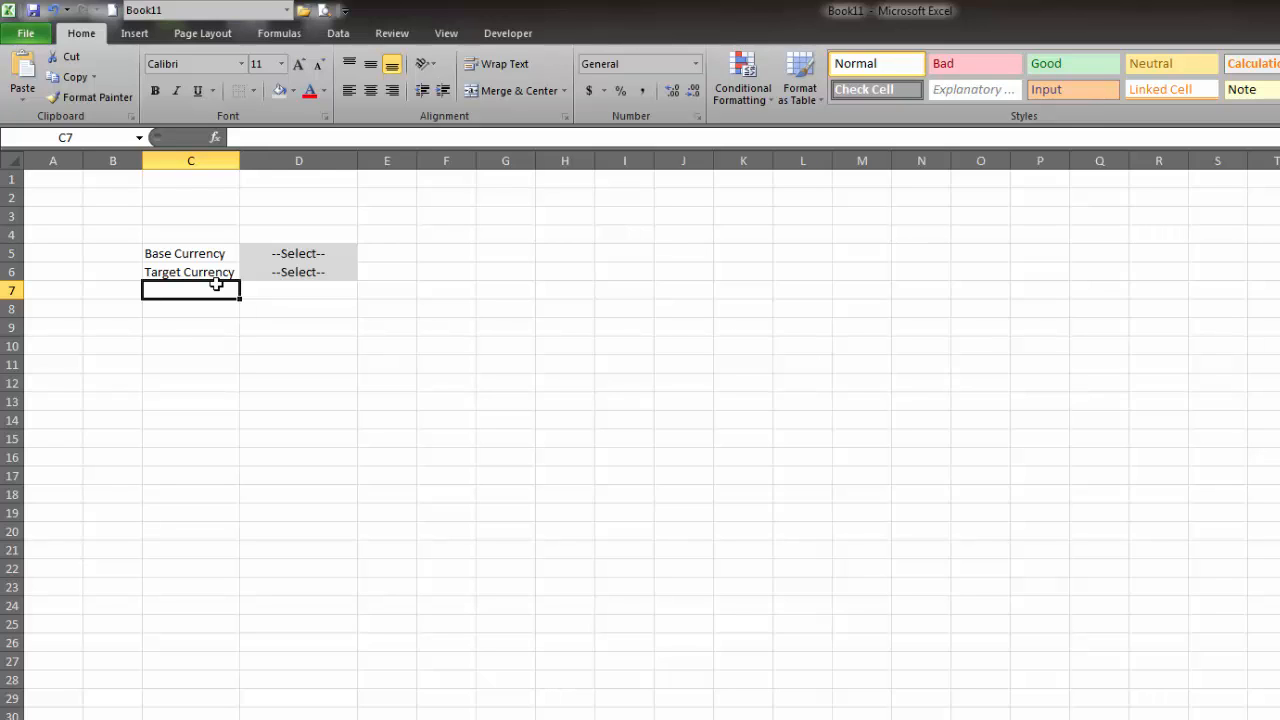
type("=")
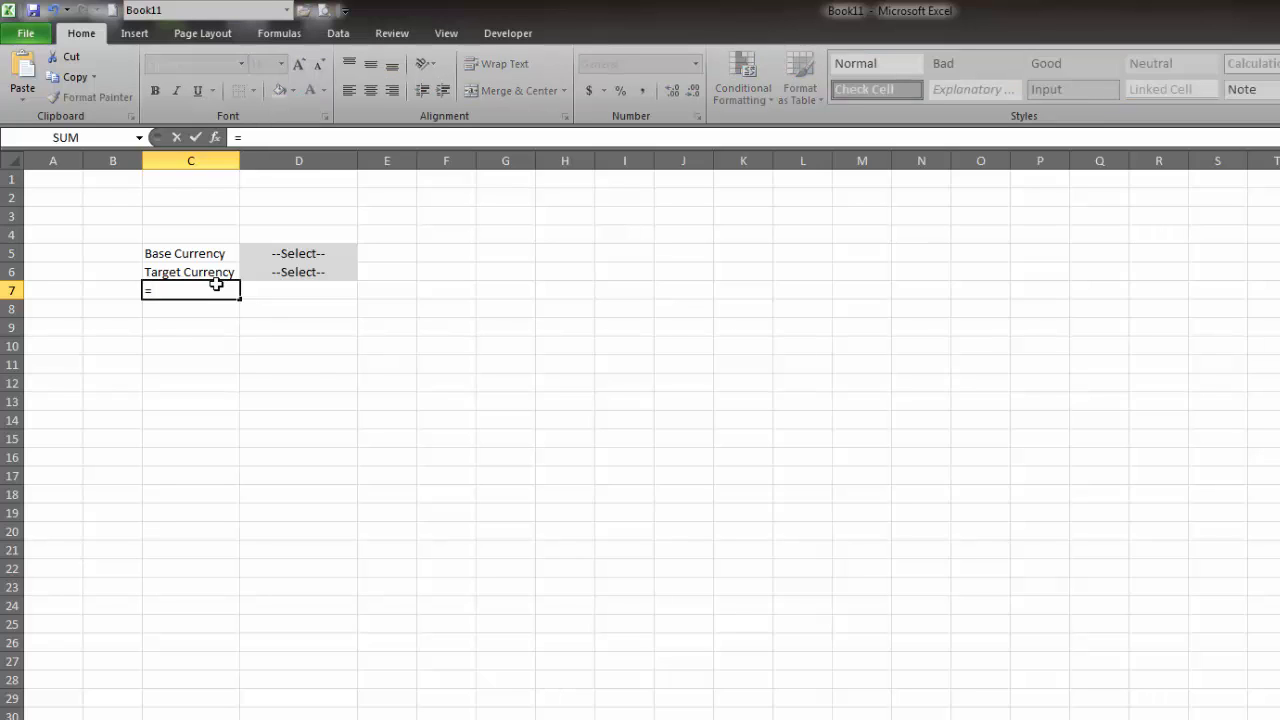
type("con")
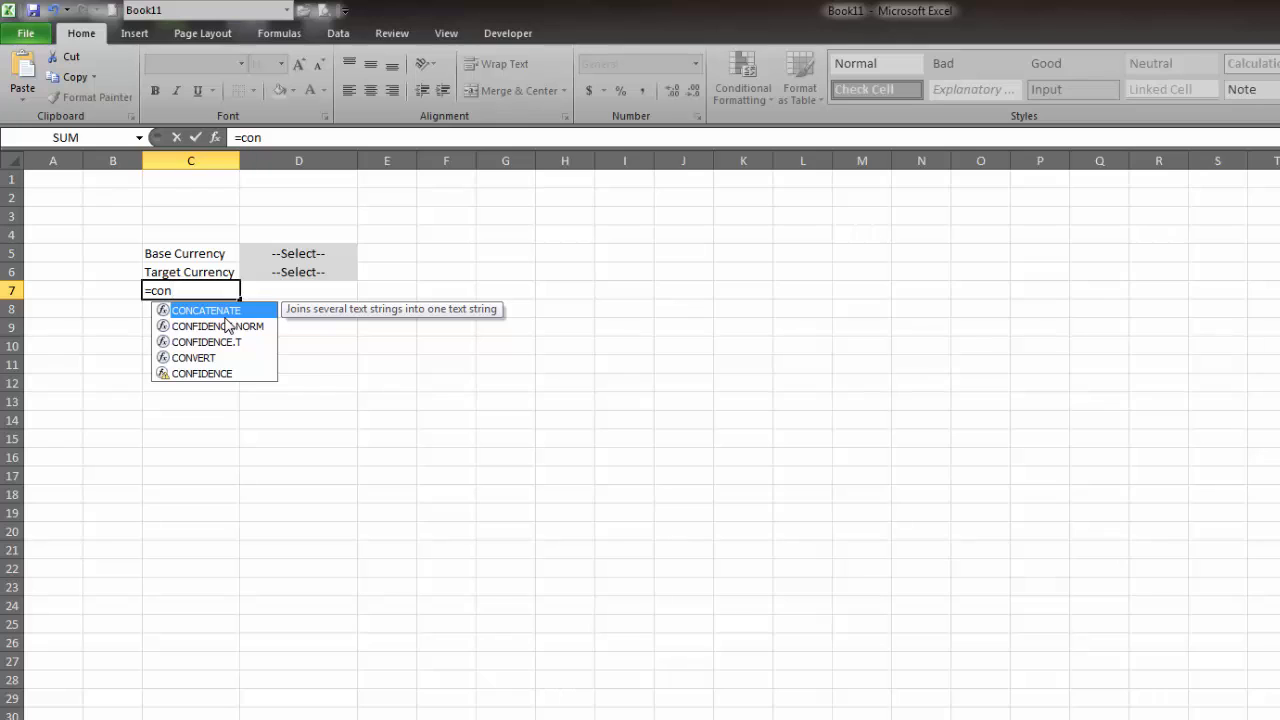
key("Tab")
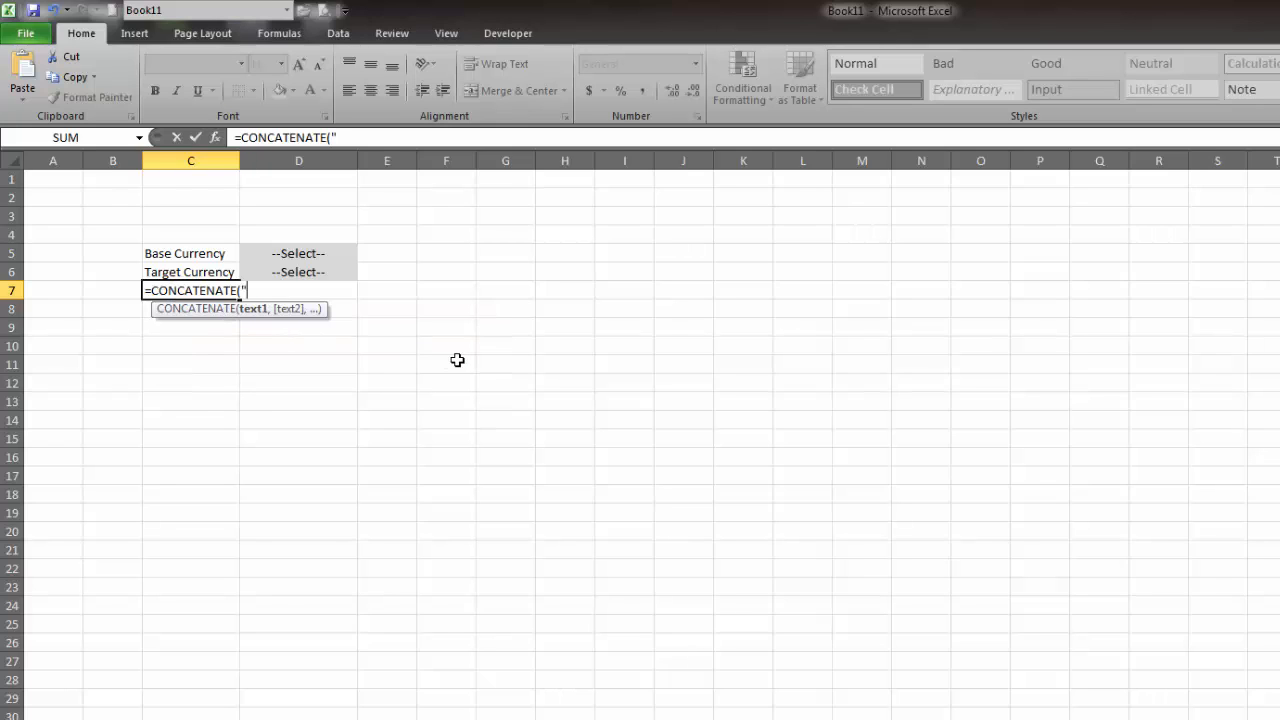
type("\"Exchange Rate")
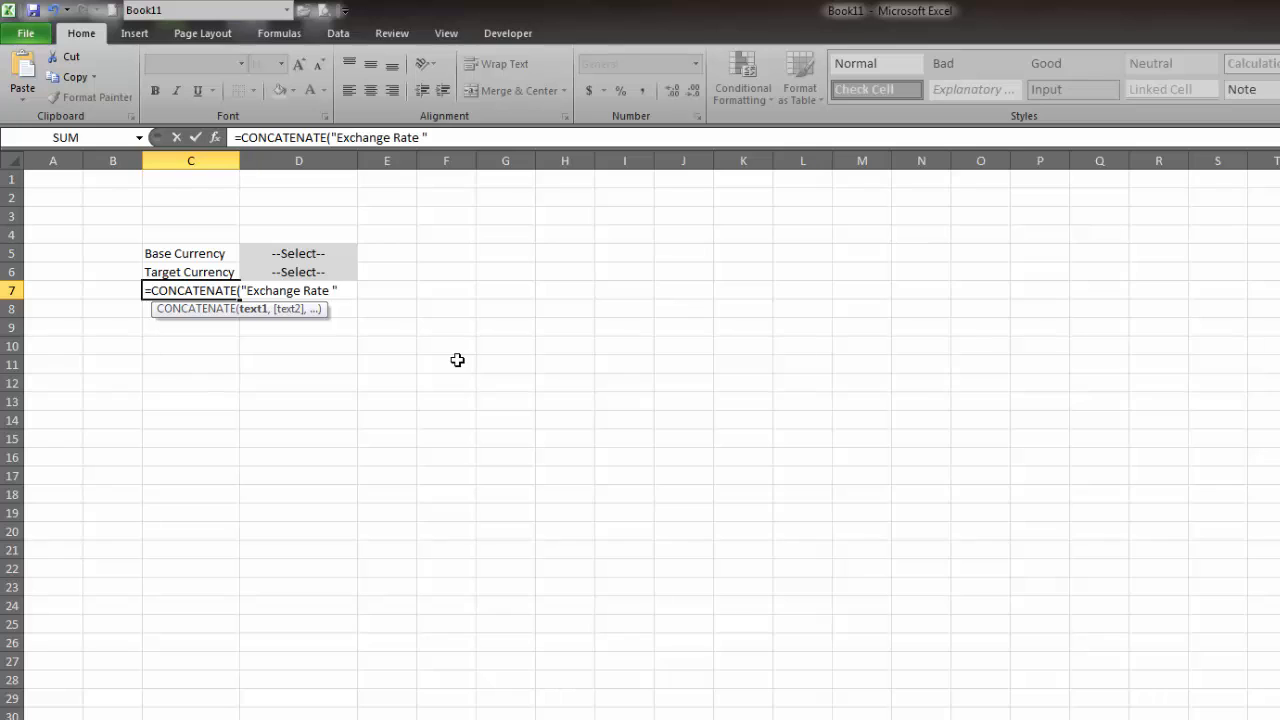
type(" \",")
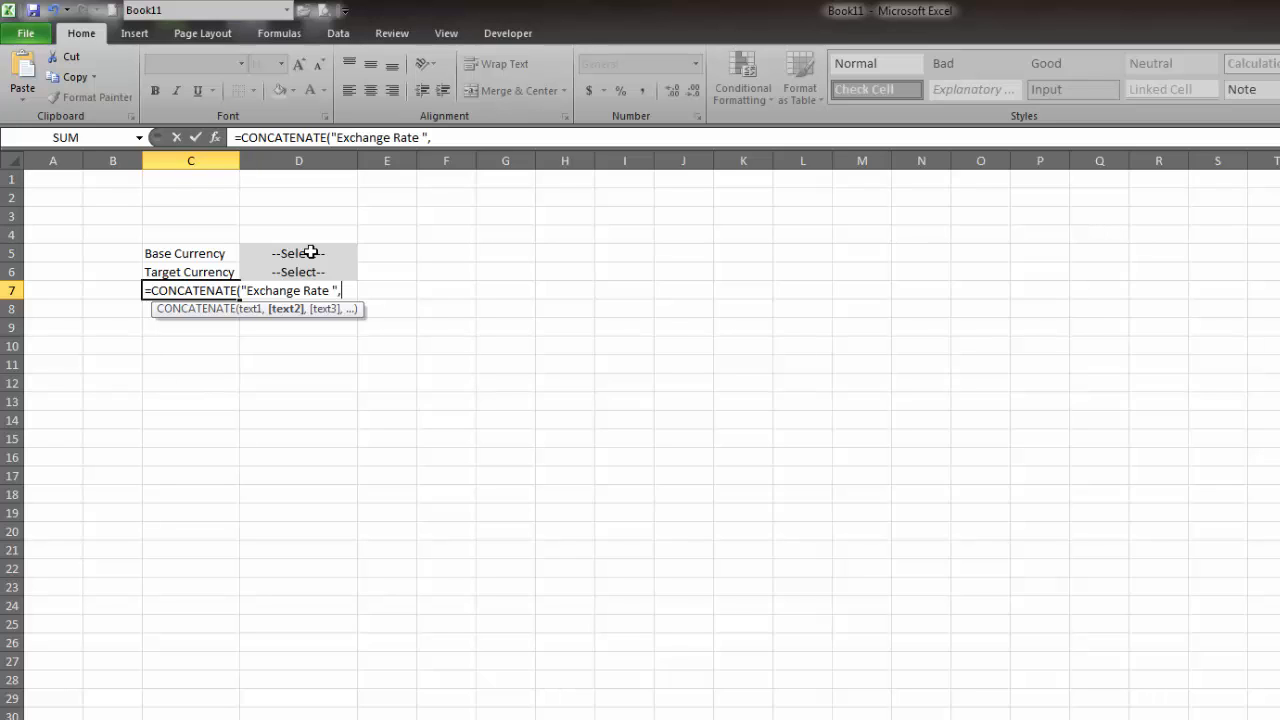
- Add a VLOOKUP as the second CONCATENATE argument, with D5 as the lookup value and Vlookup!G2:H55 as the table array
type("vlookup")
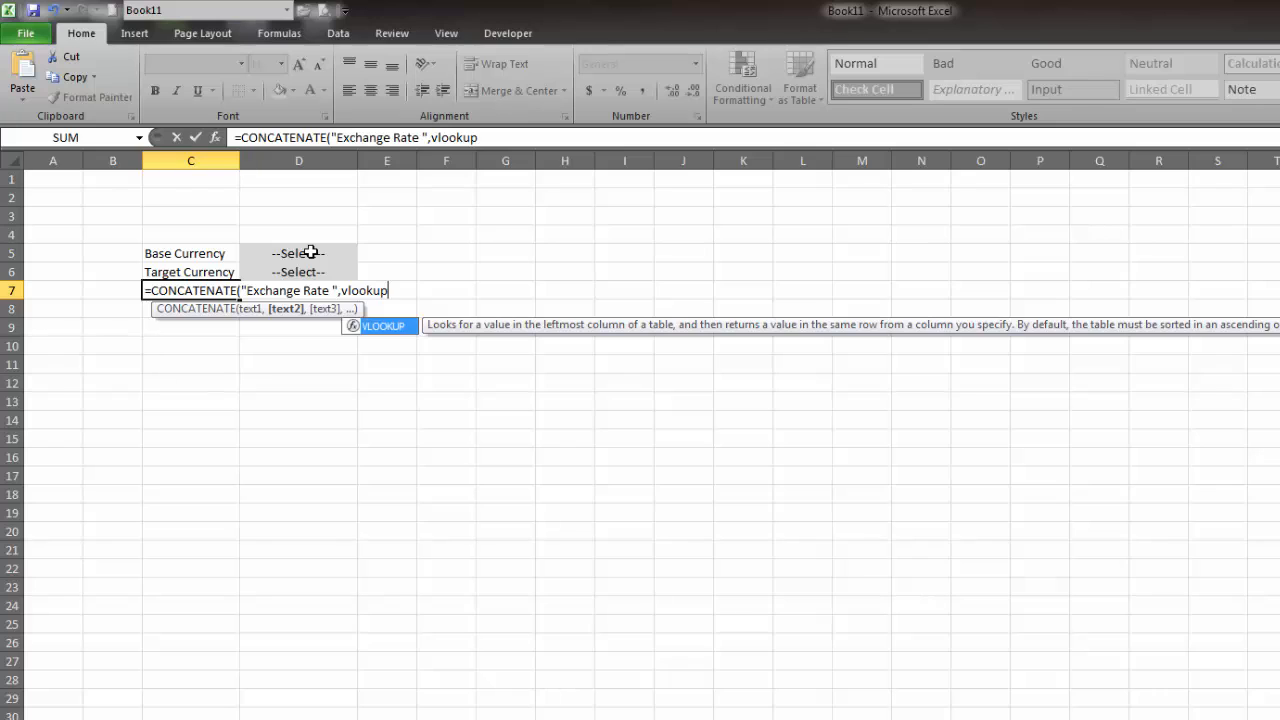
type("(")
left_click(311, 252)
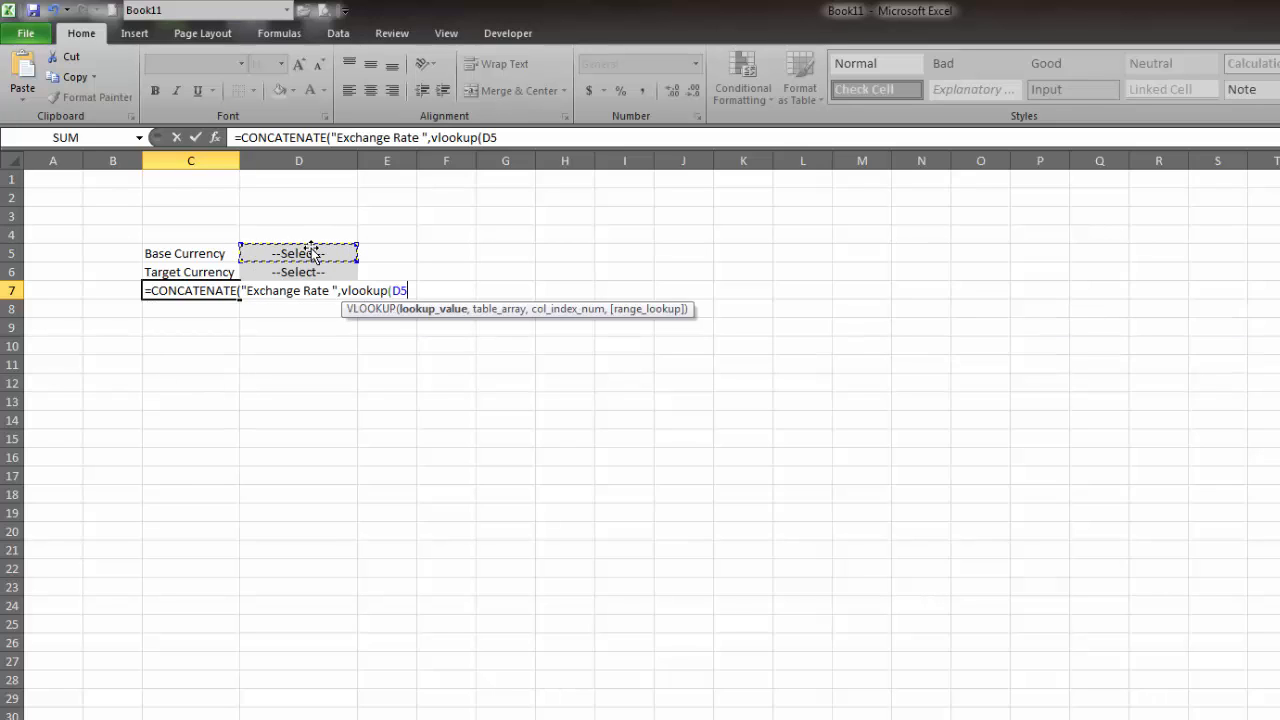
type(",")
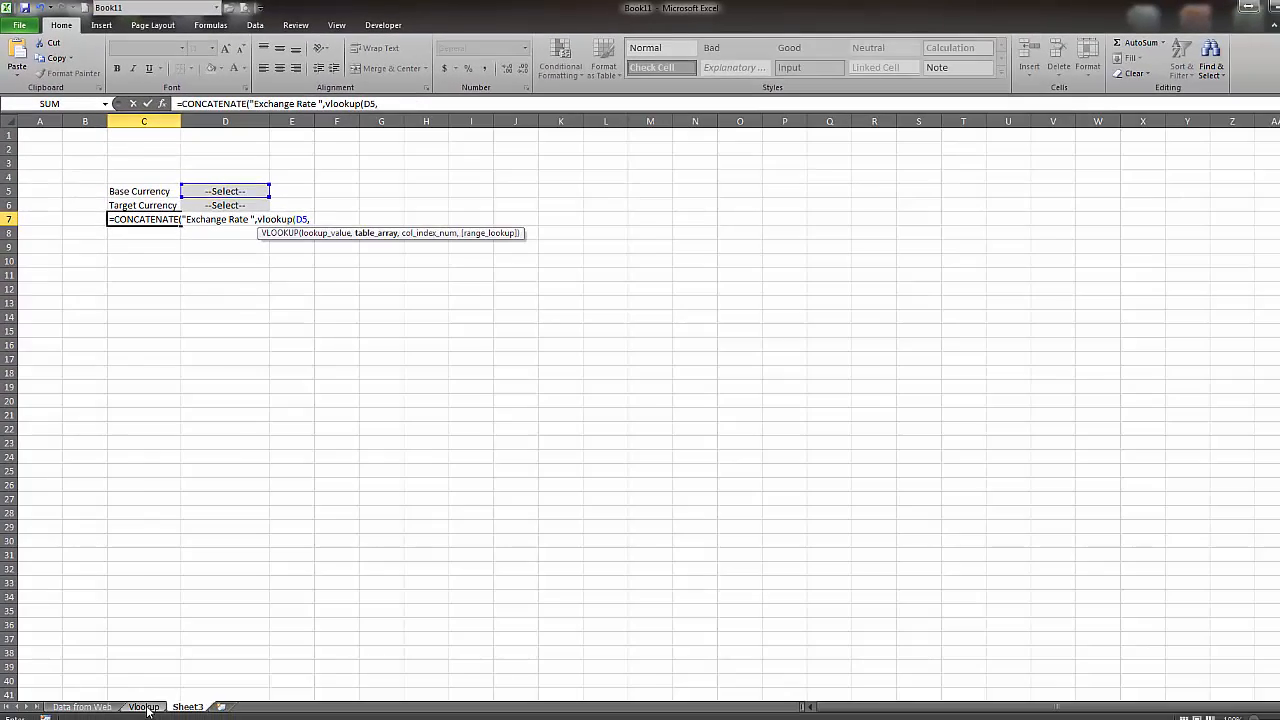
left_click(144, 707)
scroll(455, 400, "up", 5)
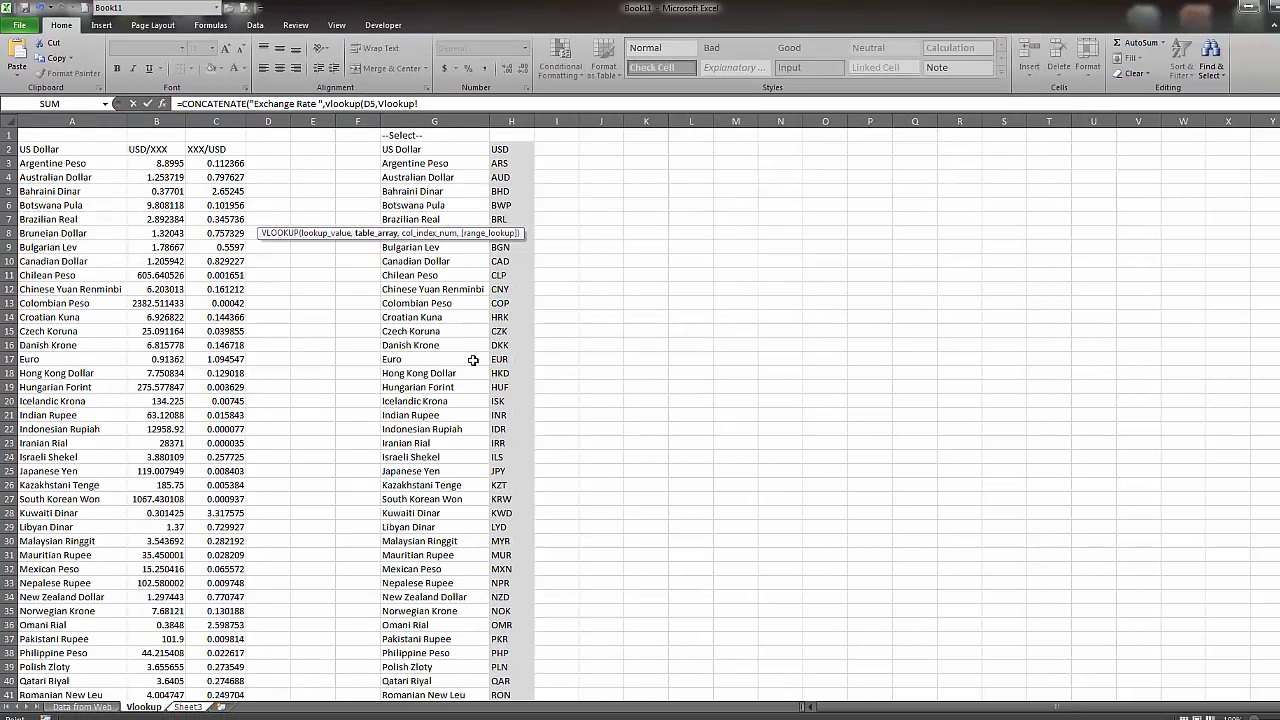
left_click_drag(407, 143, 500, 683)
scroll(500, 683, "up", 5)
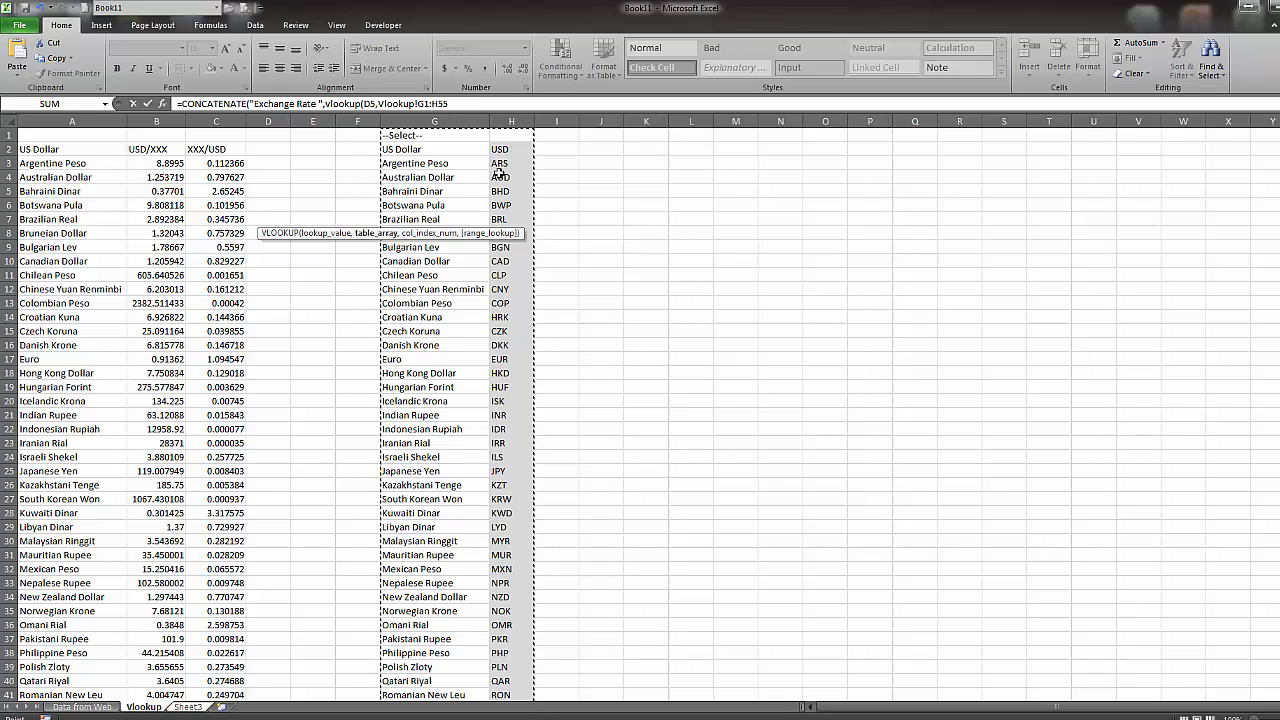
left_click_drag(402, 152, 502, 706)
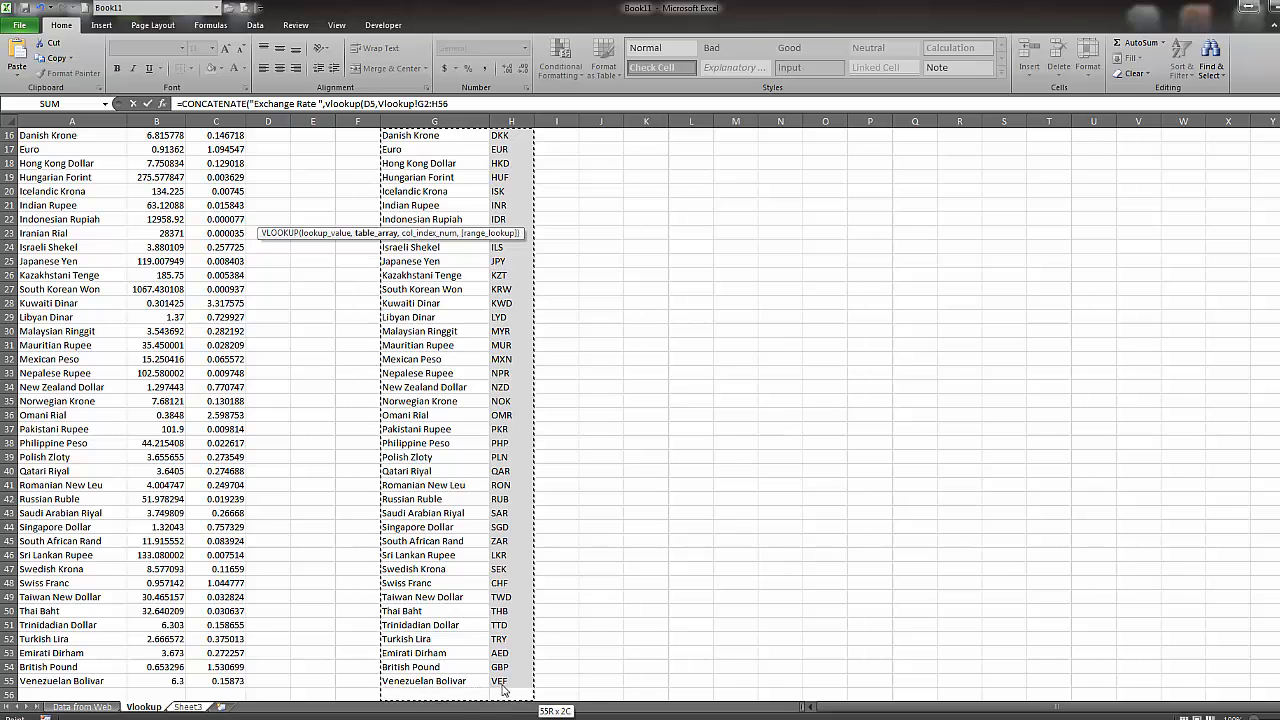
scroll(494, 554, "up", 5)
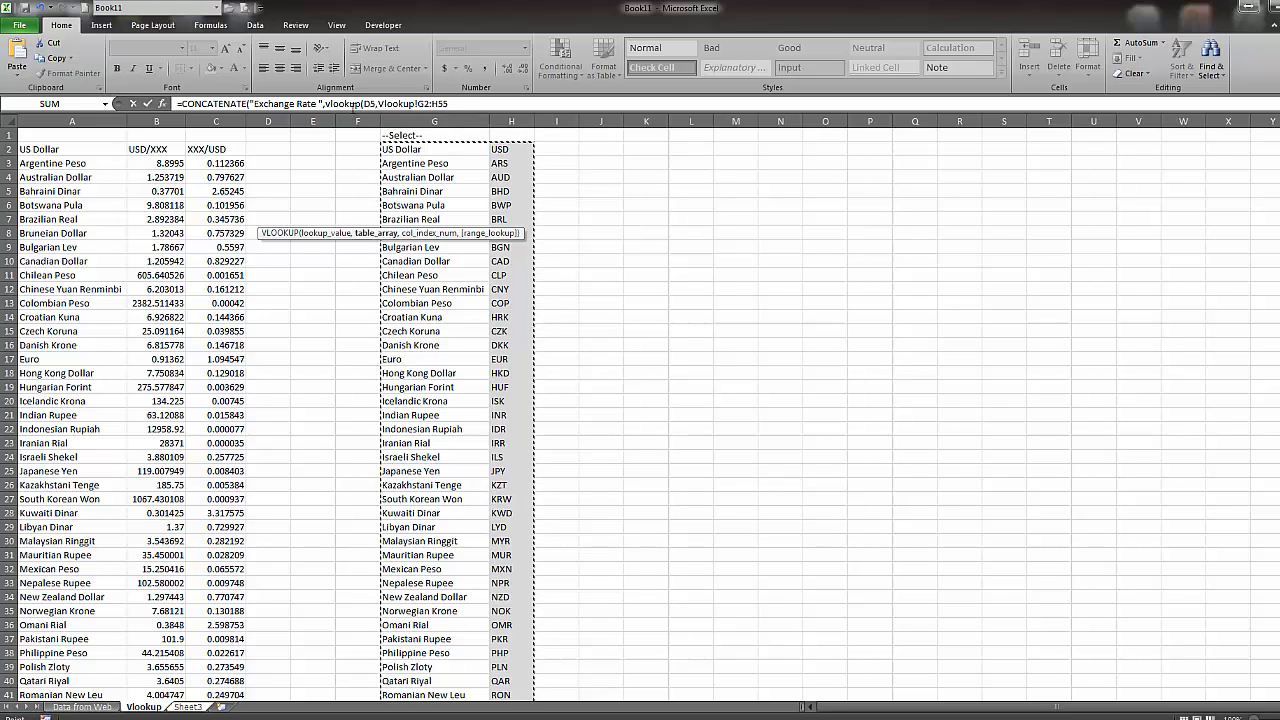
- Complete the VLOOKUP with column index 2 and FALSE for an exact match, close the CONCATENATE and enter the C7 formula
left_click(468, 103)
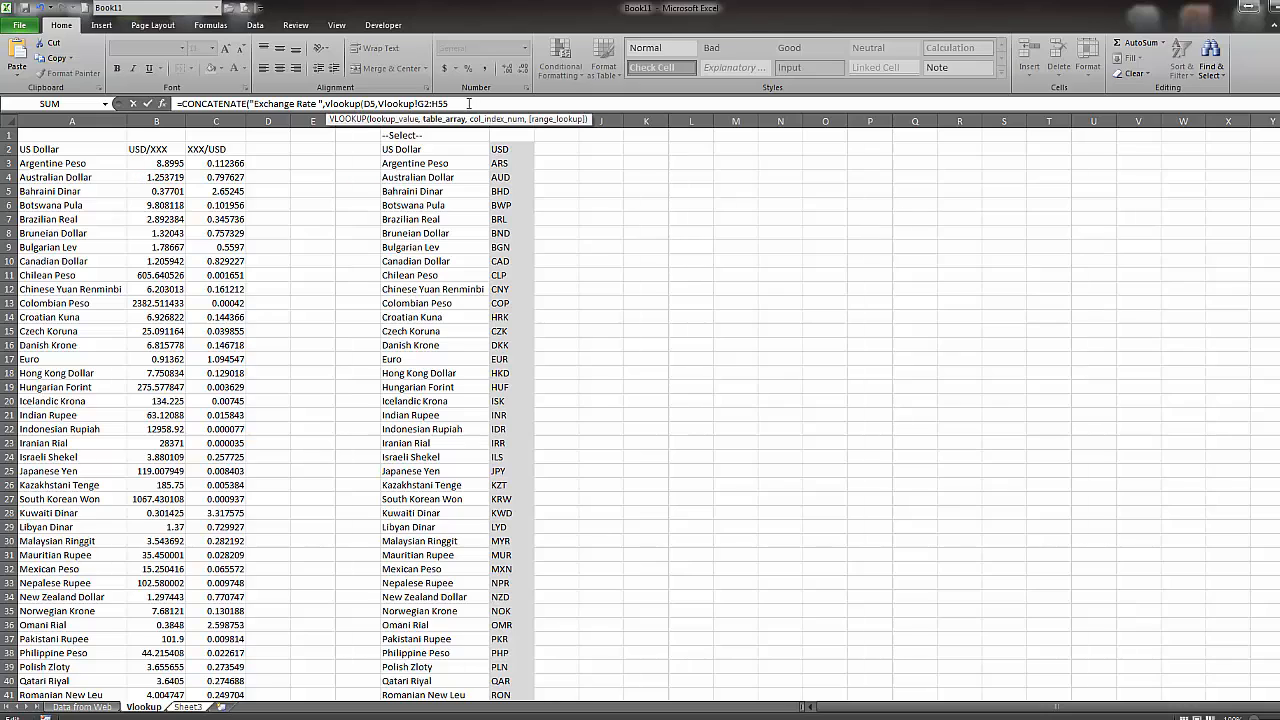
type(",2")
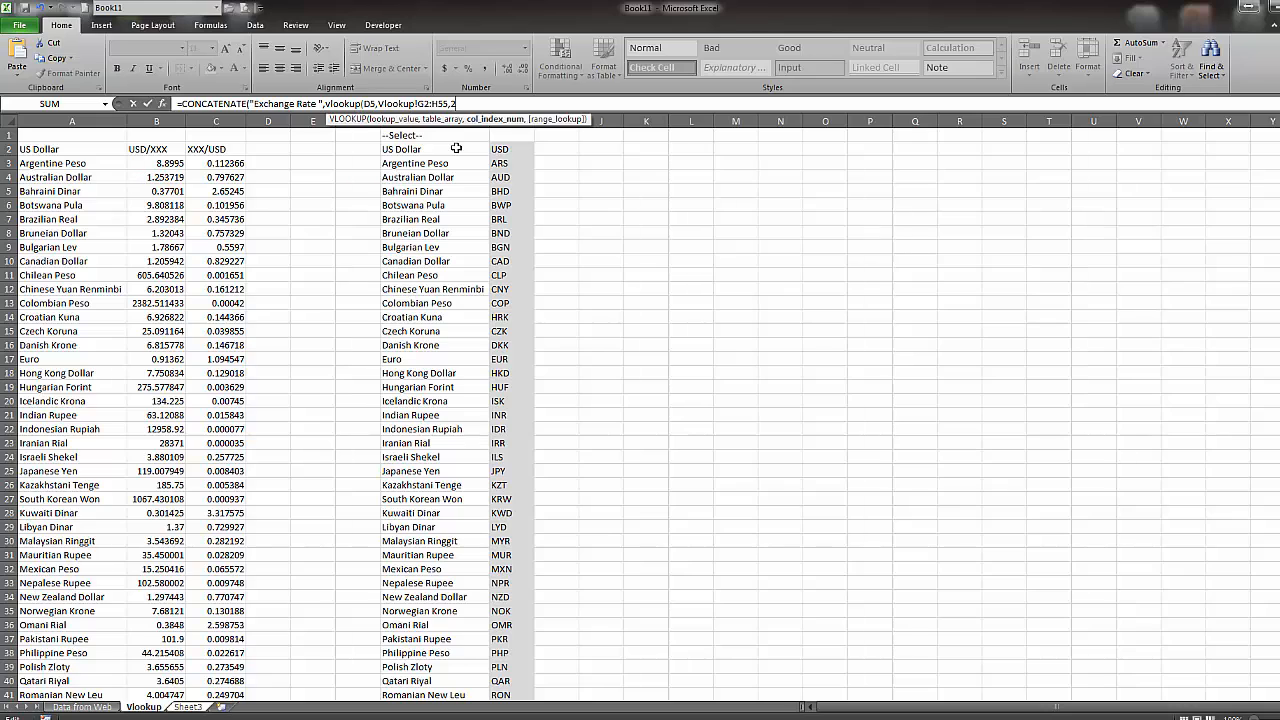
type(",false")
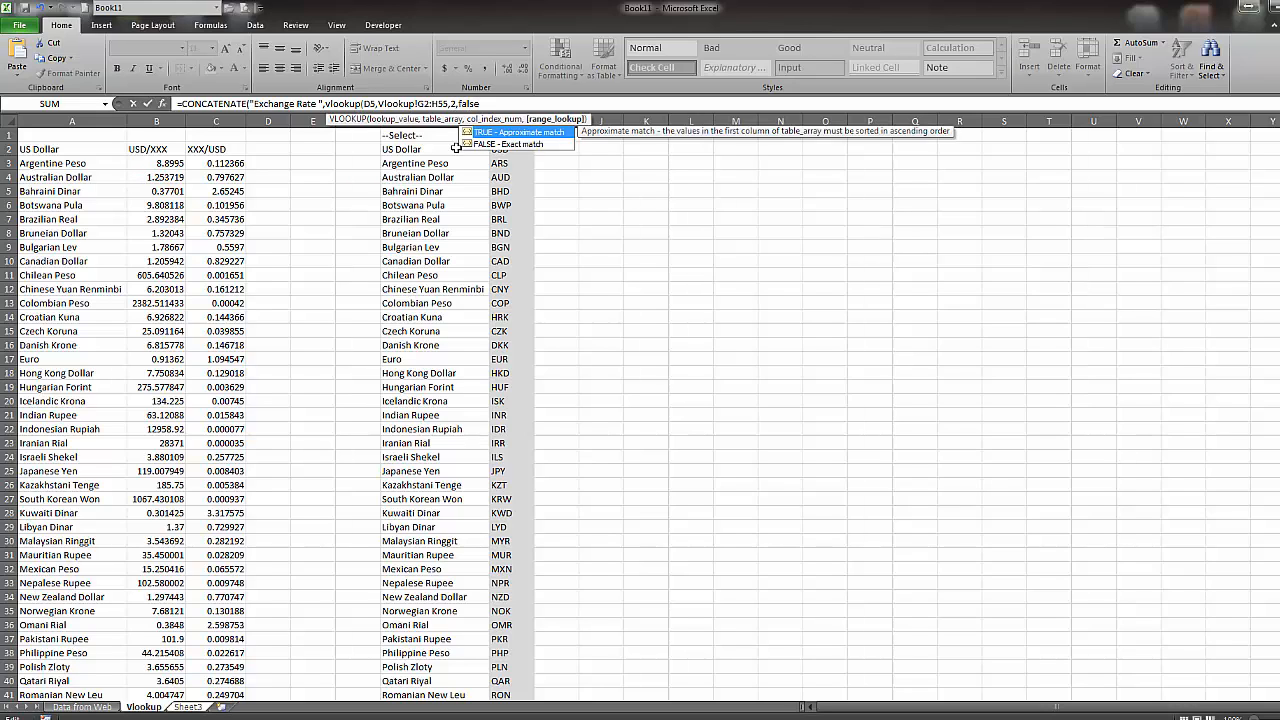
type(")")
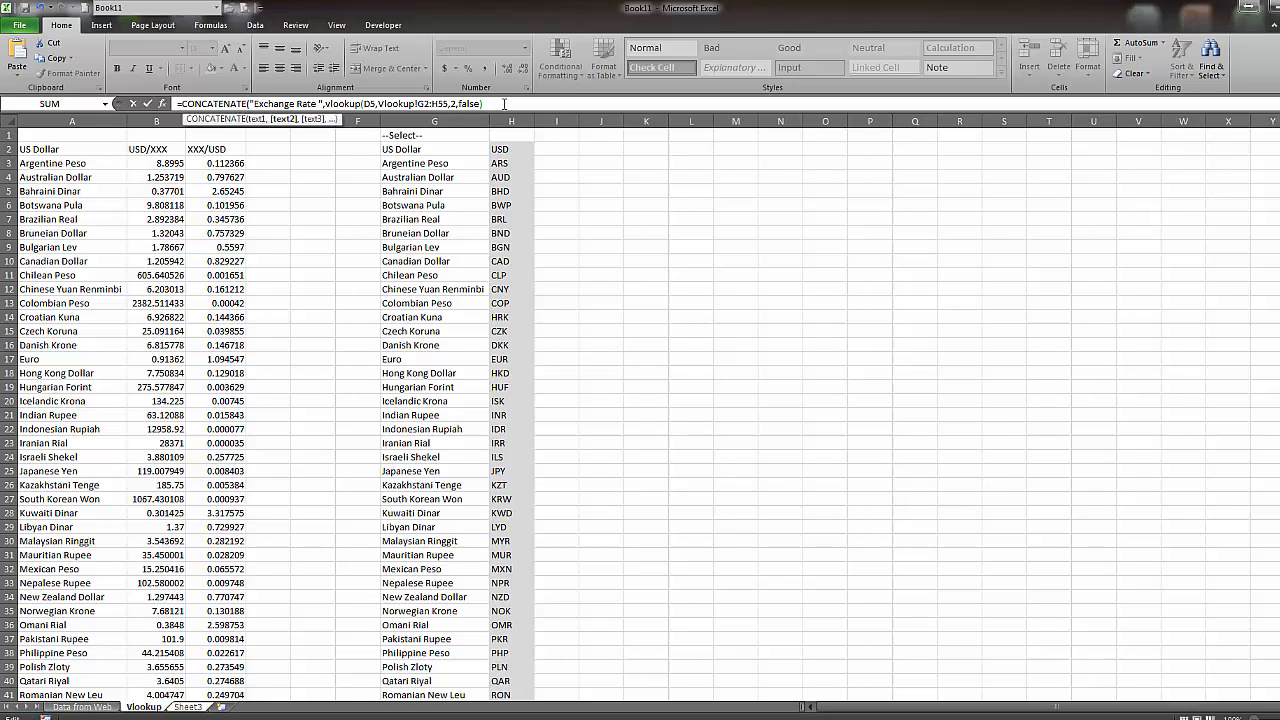
type(")")
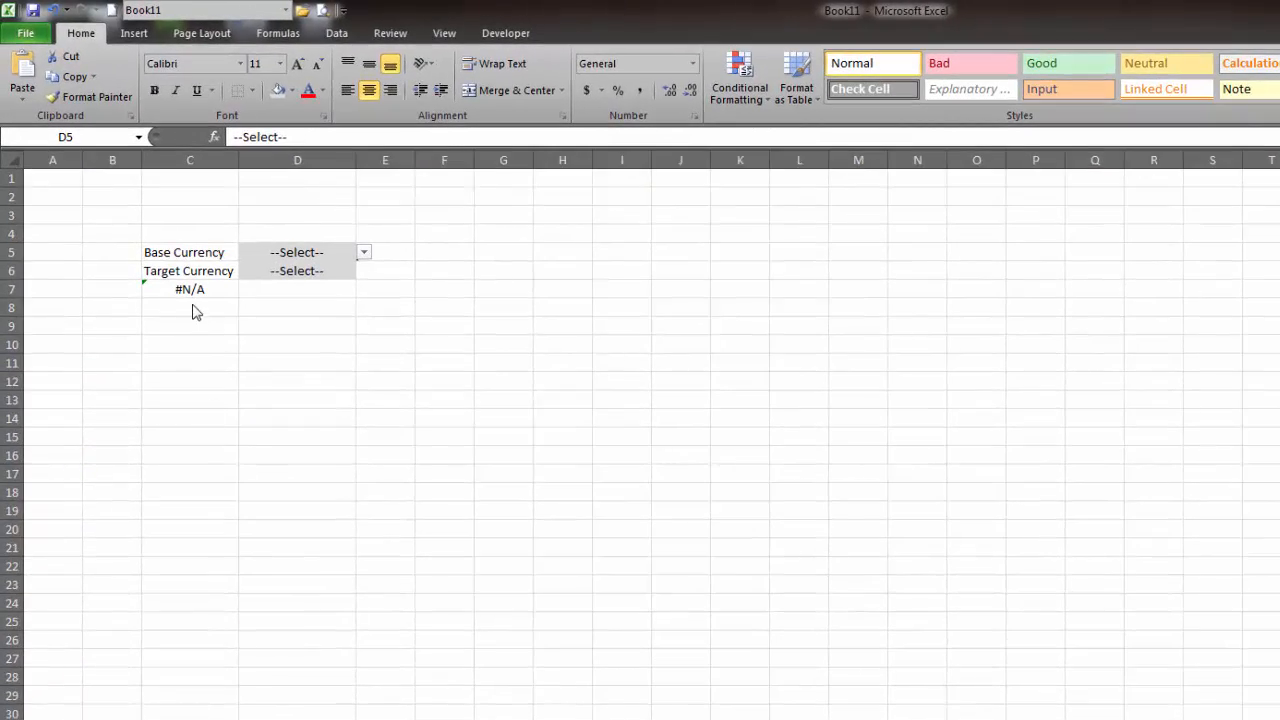
- Check the C7 label formula and choose Bahraini Dinar as the Base Currency in D5 to test it
left_click(188, 296)
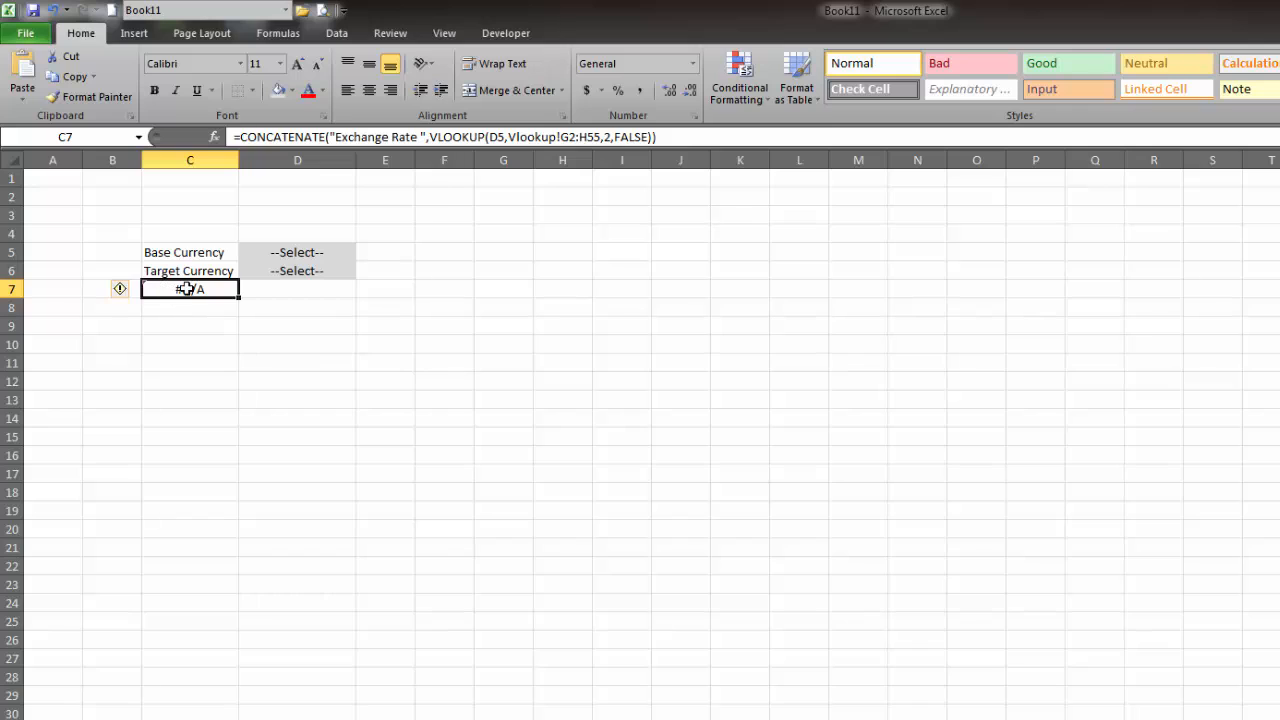
left_click(292, 252)
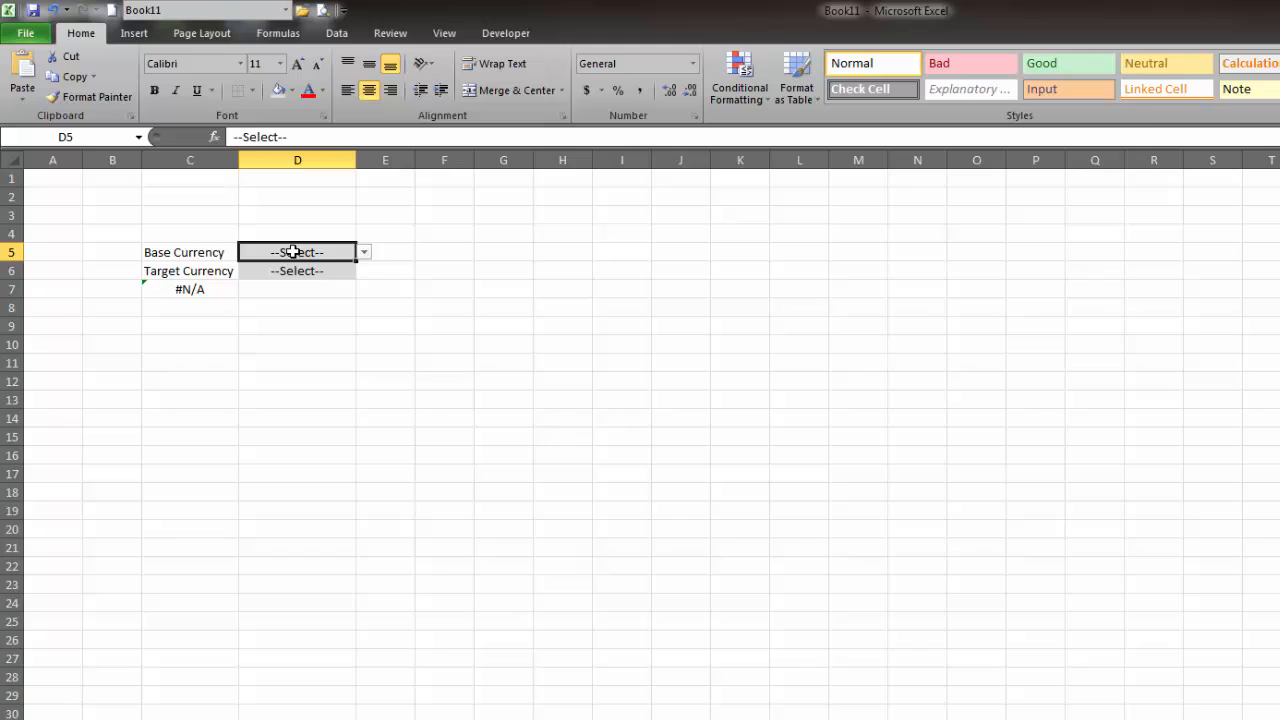
left_click(363, 254)
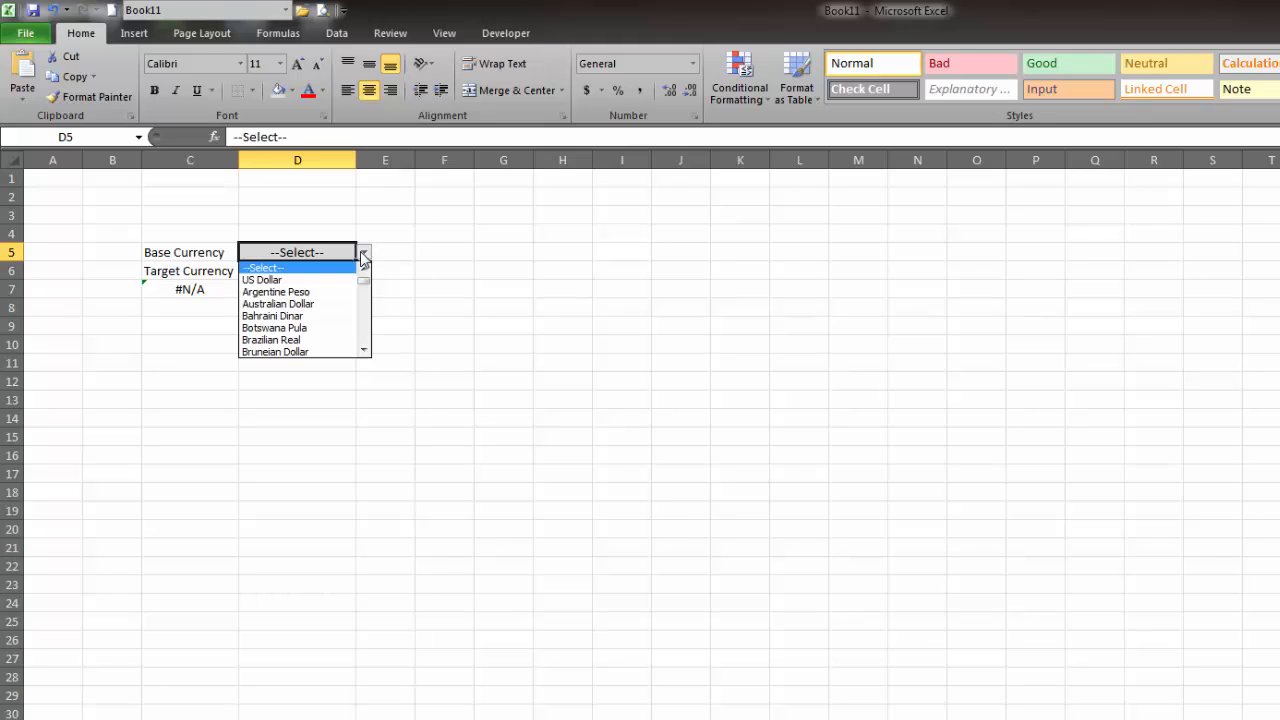
left_click(306, 316)
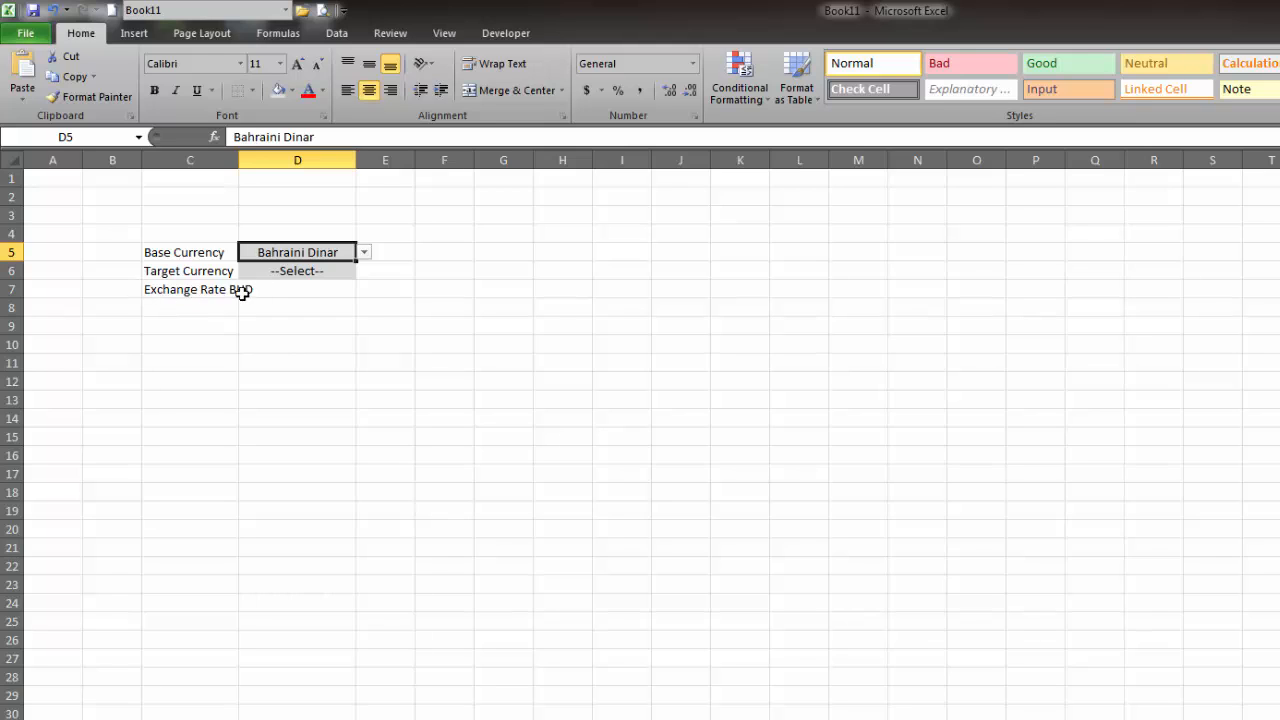
- Add "/" as the third CONCATENATE argument in the C7 label formula, after the base currency VLOOKUP
left_click(200, 276)
left_click(192, 289)
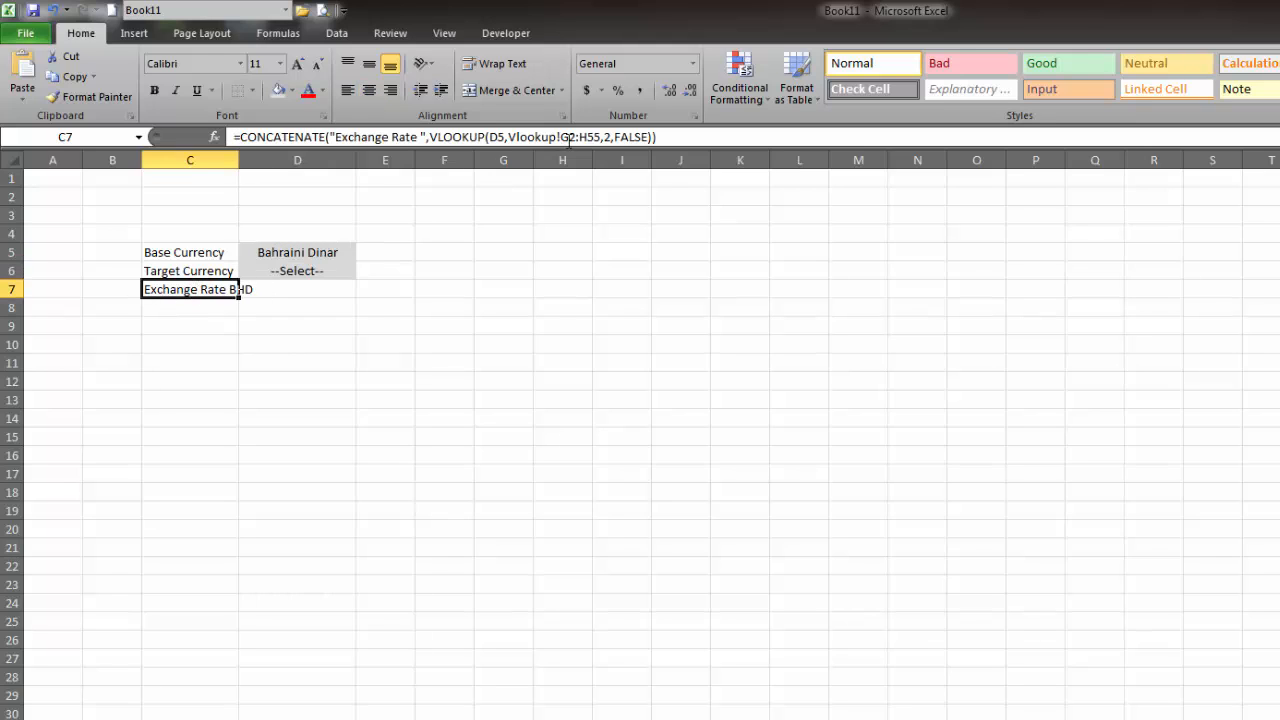
left_click(657, 137)
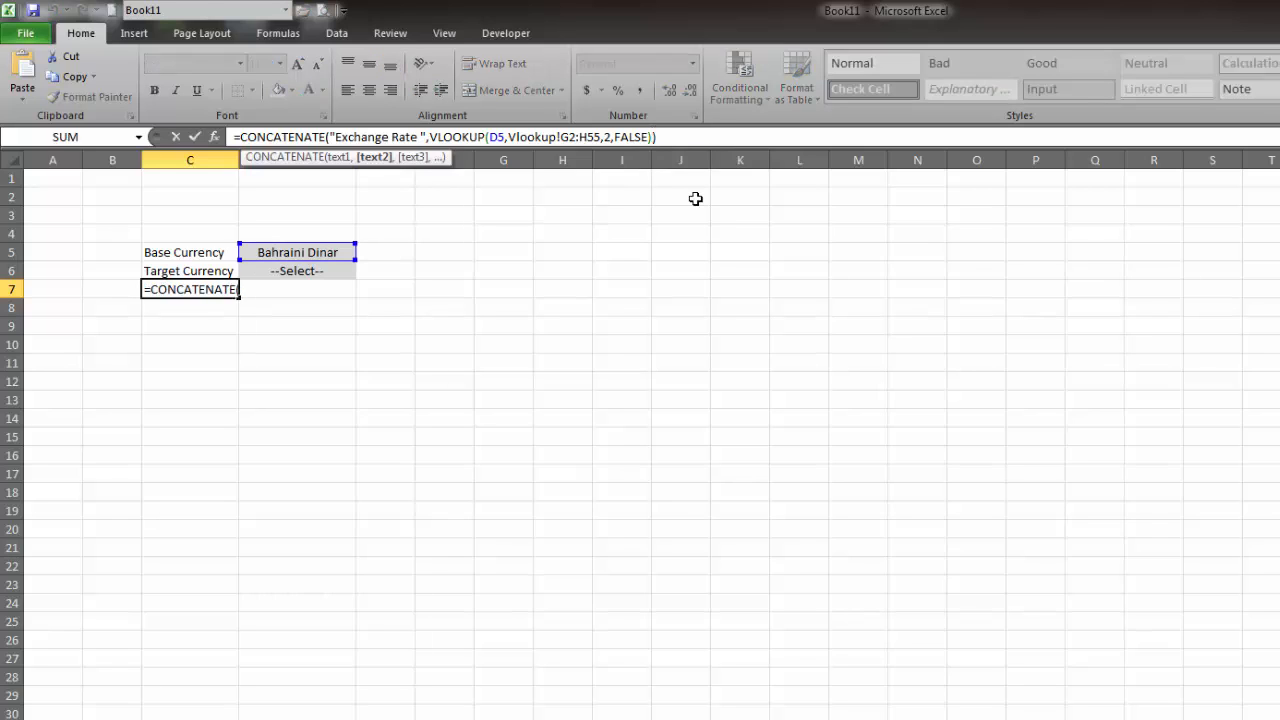
type(",")
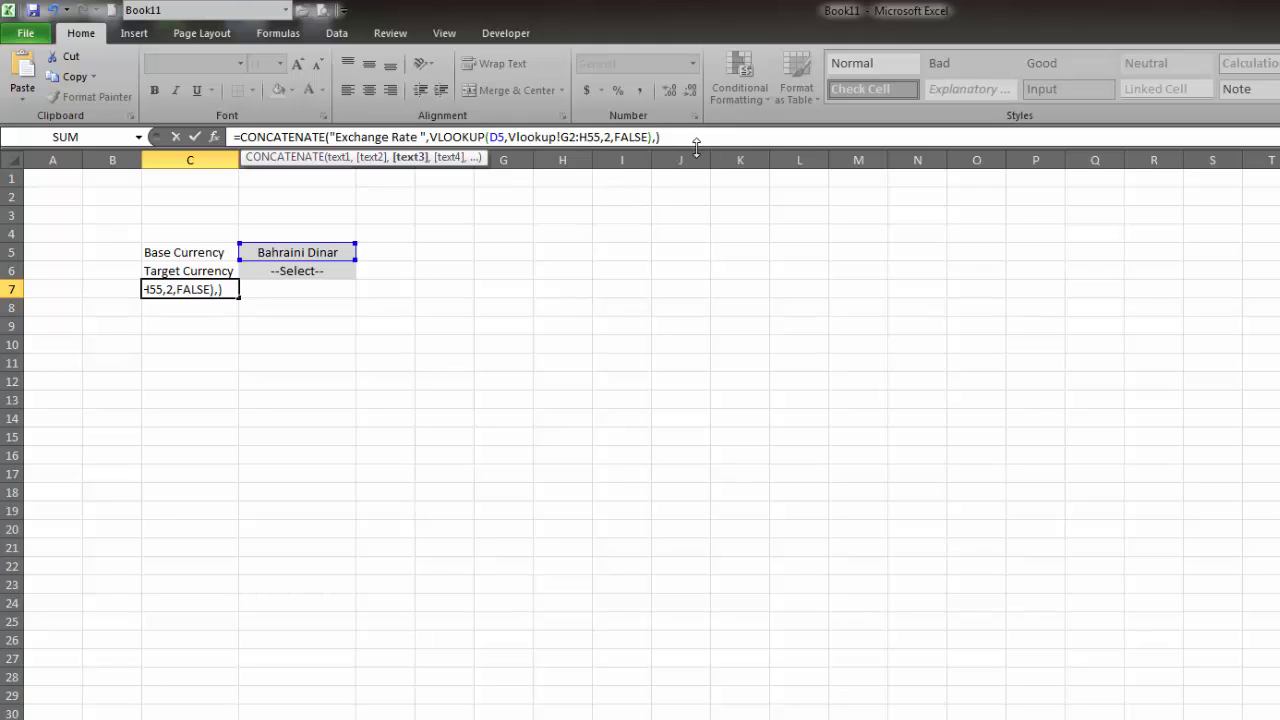
type("\"/\"")
key("Return")
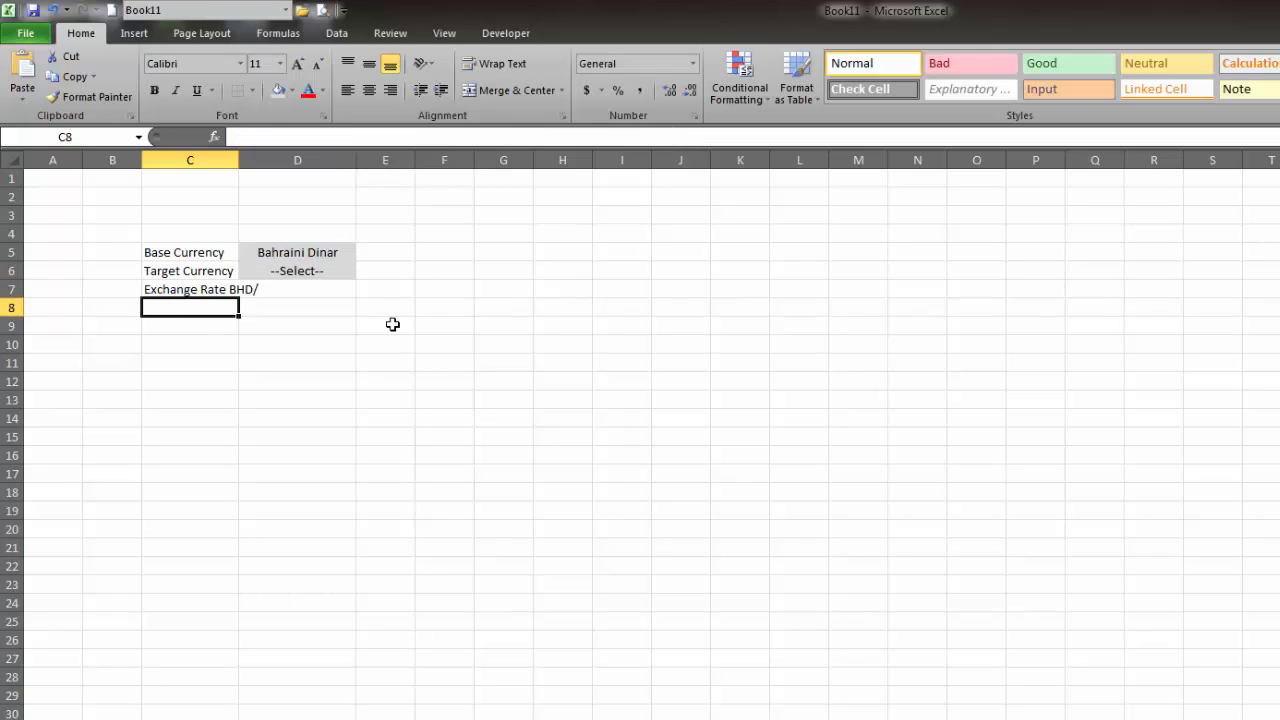
- Add a copy of the D5 VLOOKUP as the fourth CONCATENATE argument in the C7 formula, after "/"
left_click(203, 289)
left_click(675, 135)
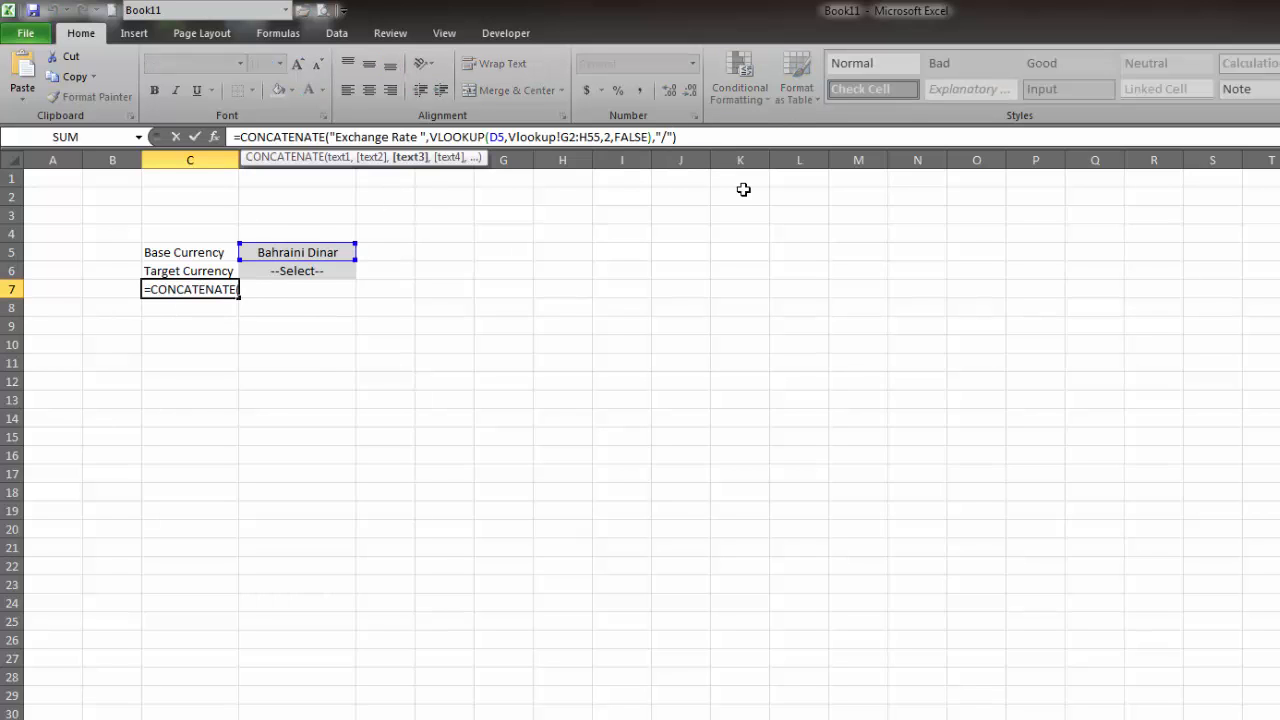
type(",")
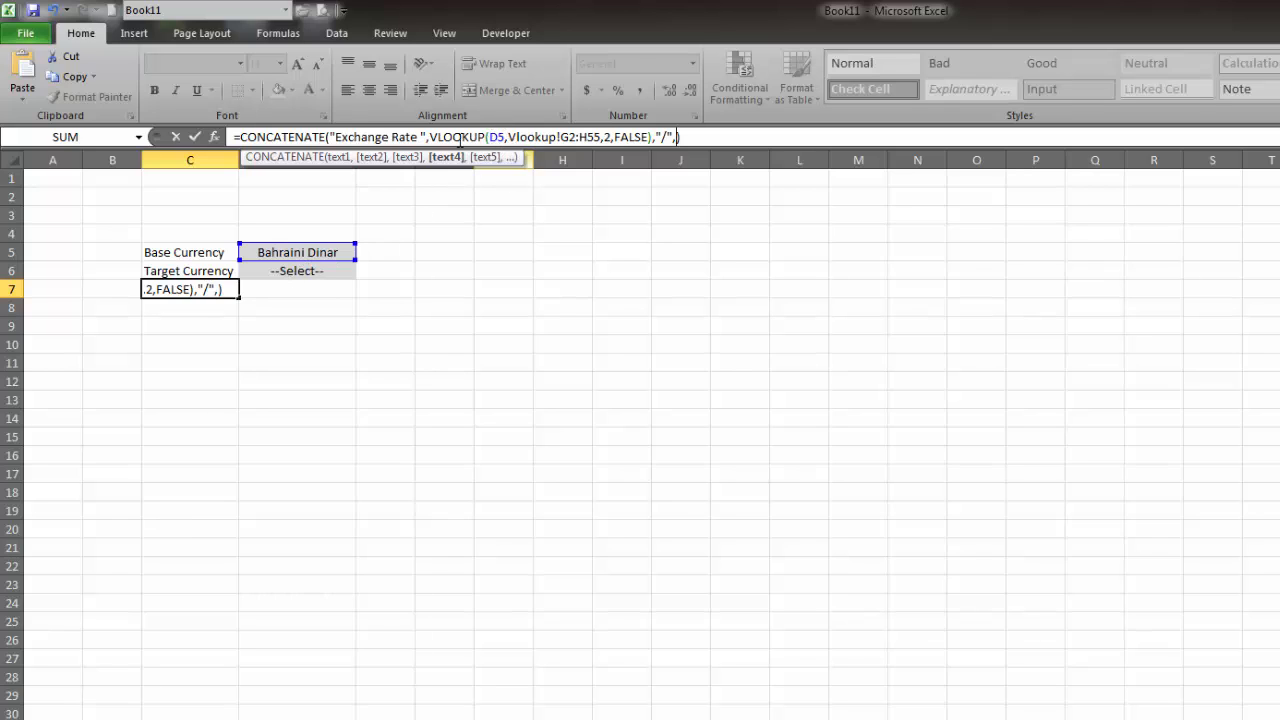
left_click_drag(431, 137, 652, 137)
key("ctrl+c")
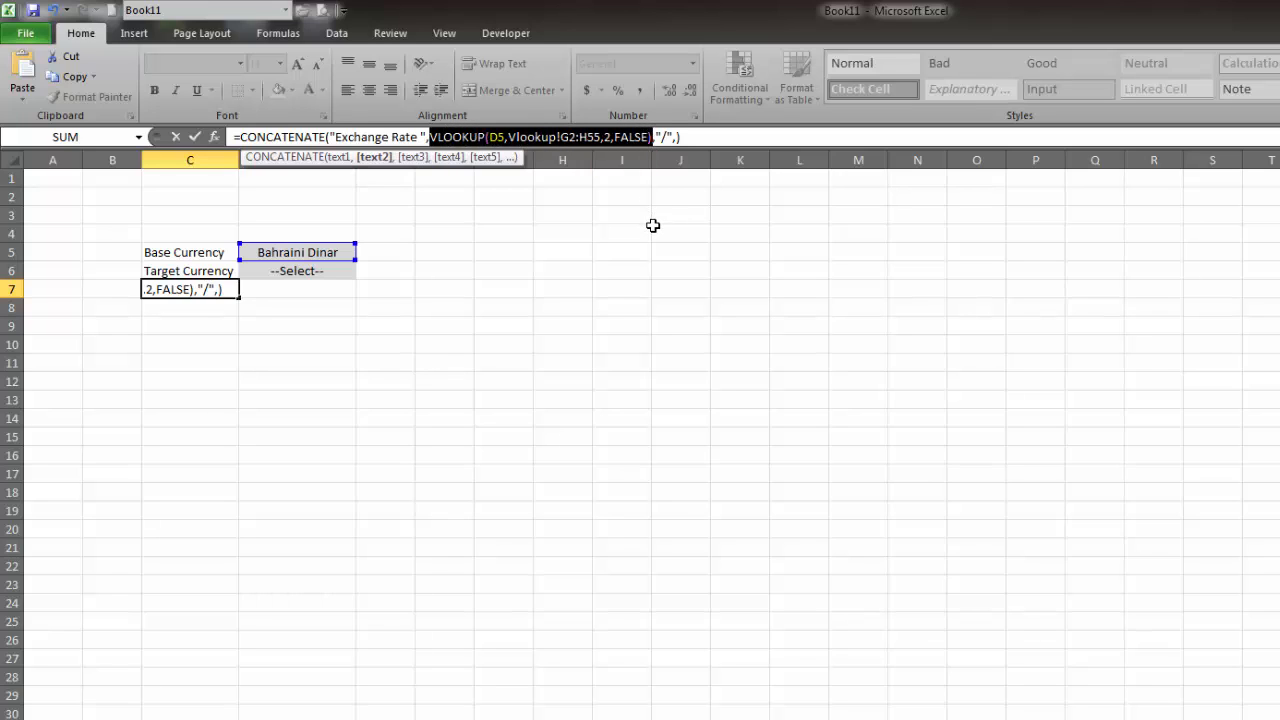
left_click(676, 137)
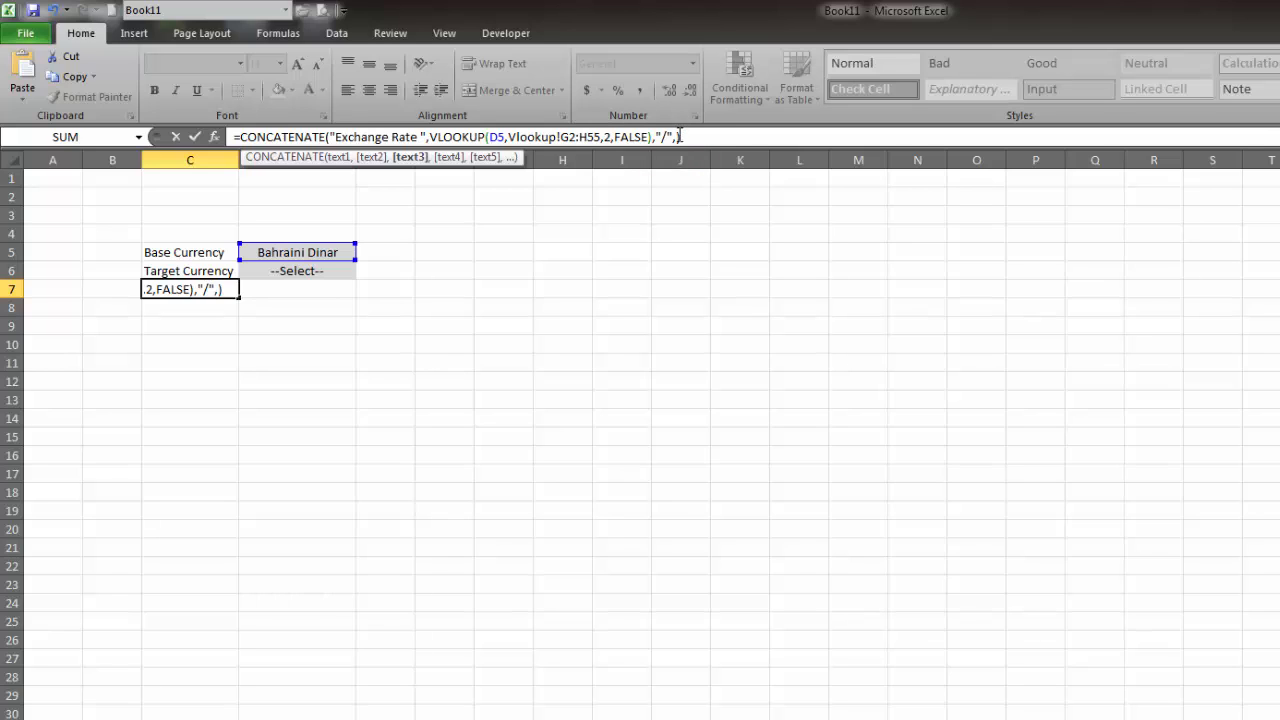
left_click(679, 137)
key("ctrl+v")
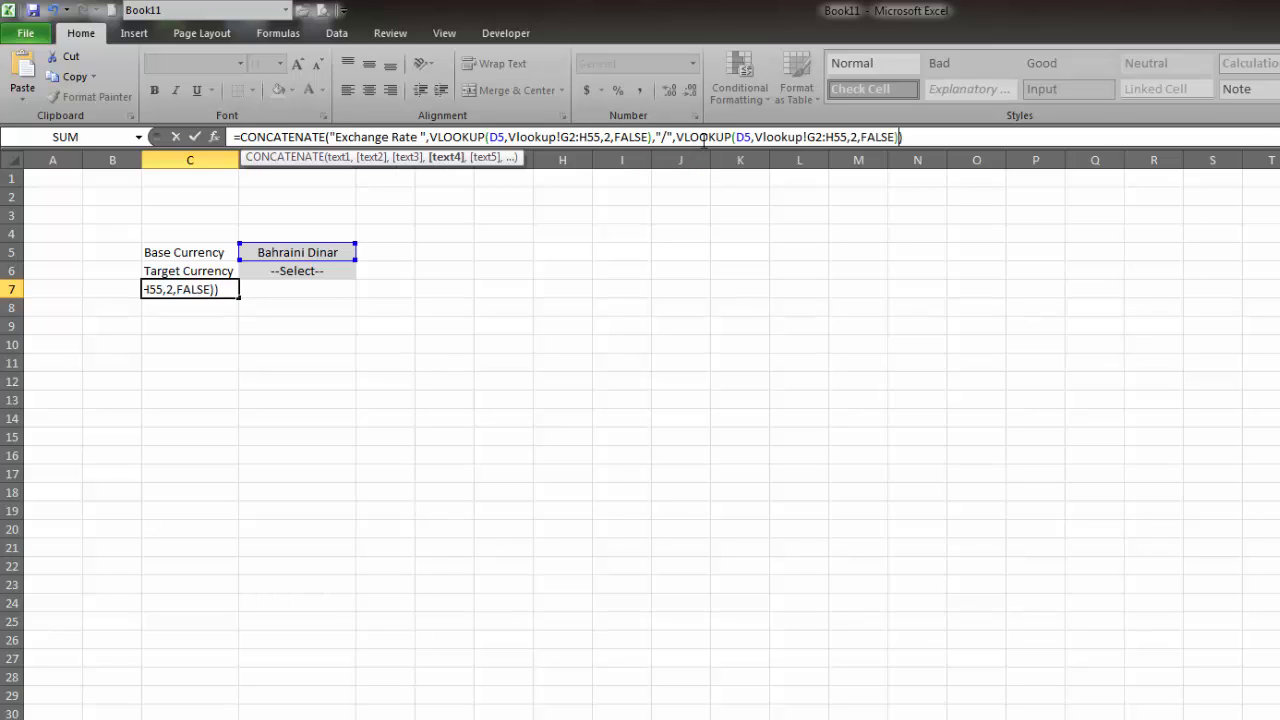
- Change the lookup value of the second VLOOKUP in C7 to D6 and enter the formula
left_click(754, 137)
key("BackSpace")
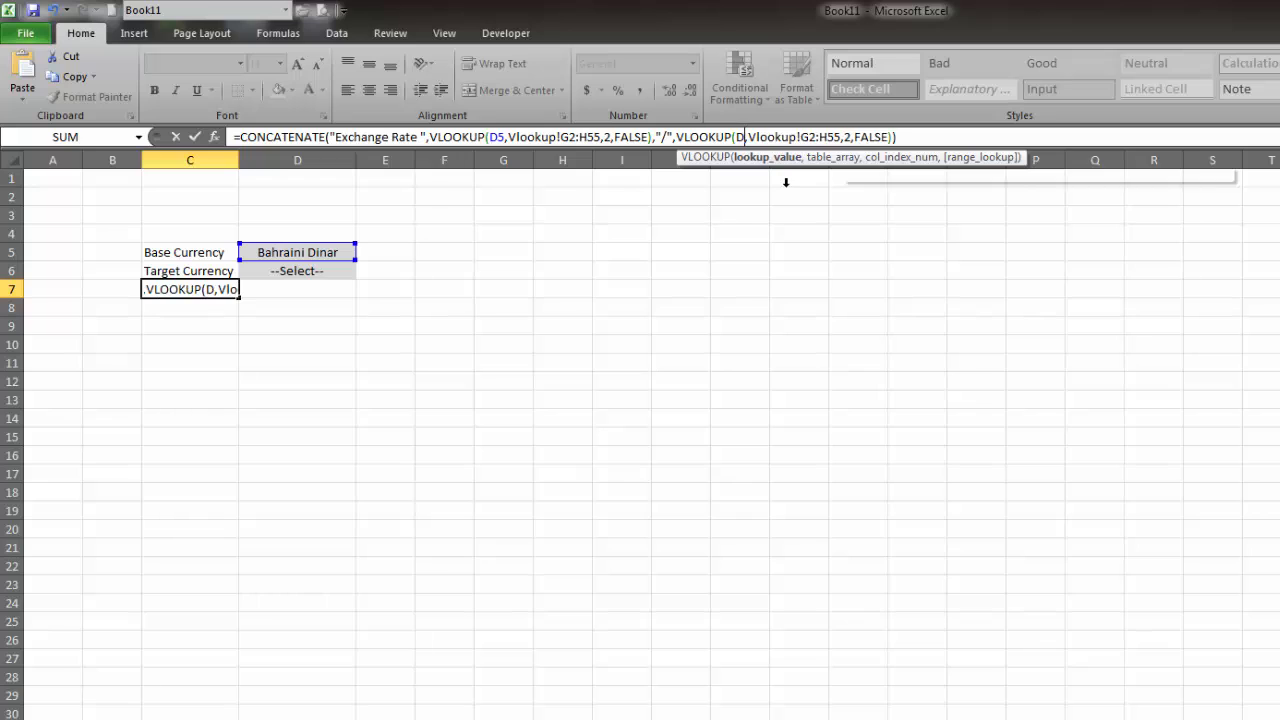
type("6")
key("Return")
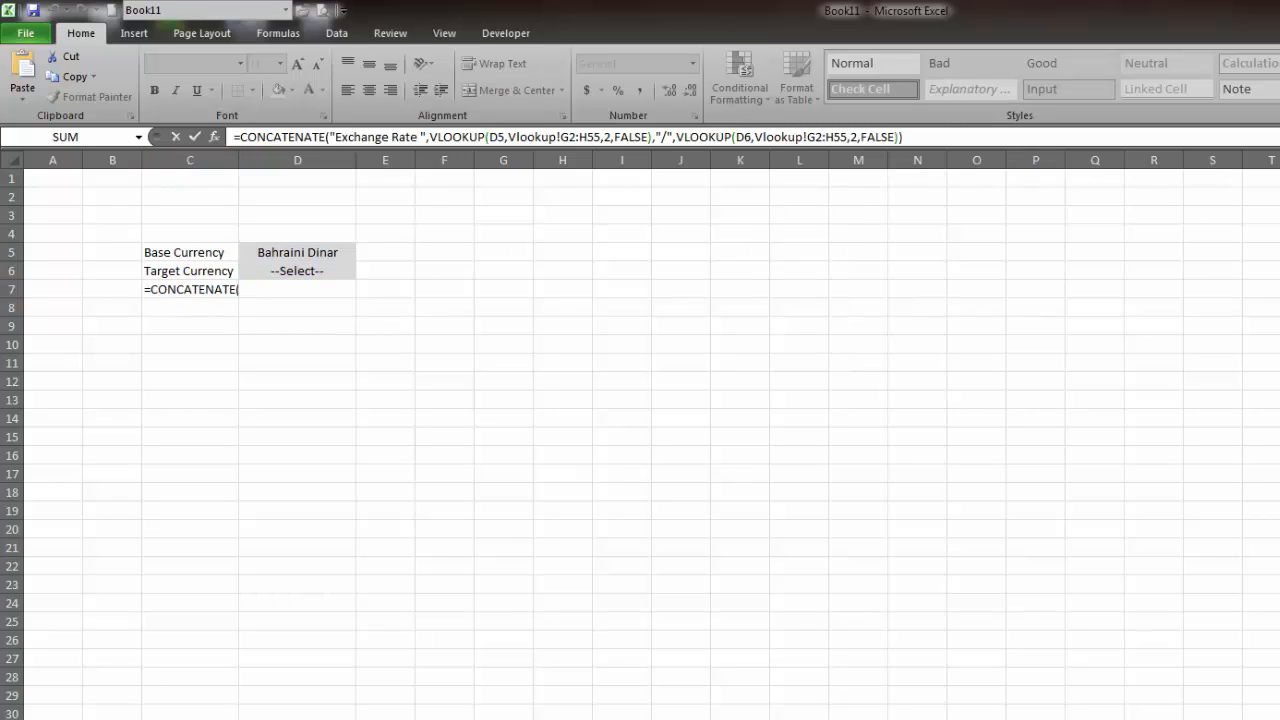
left_click(922, 134)
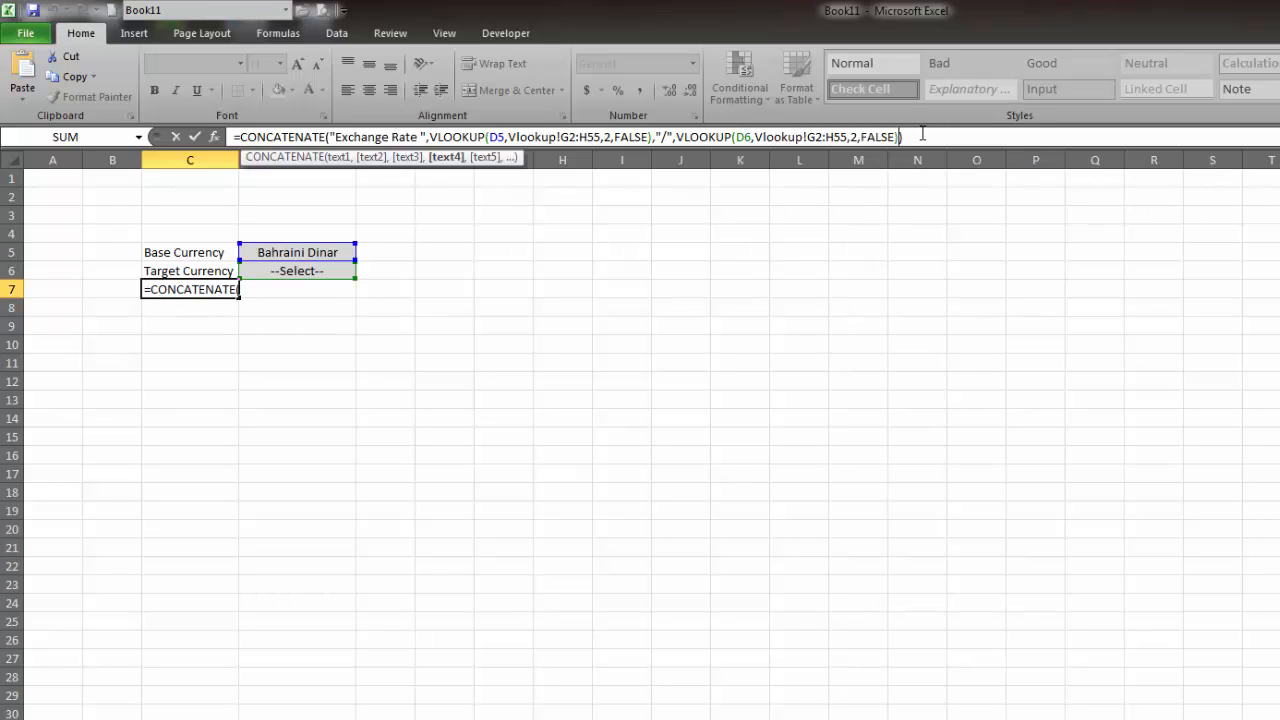
key("Return")
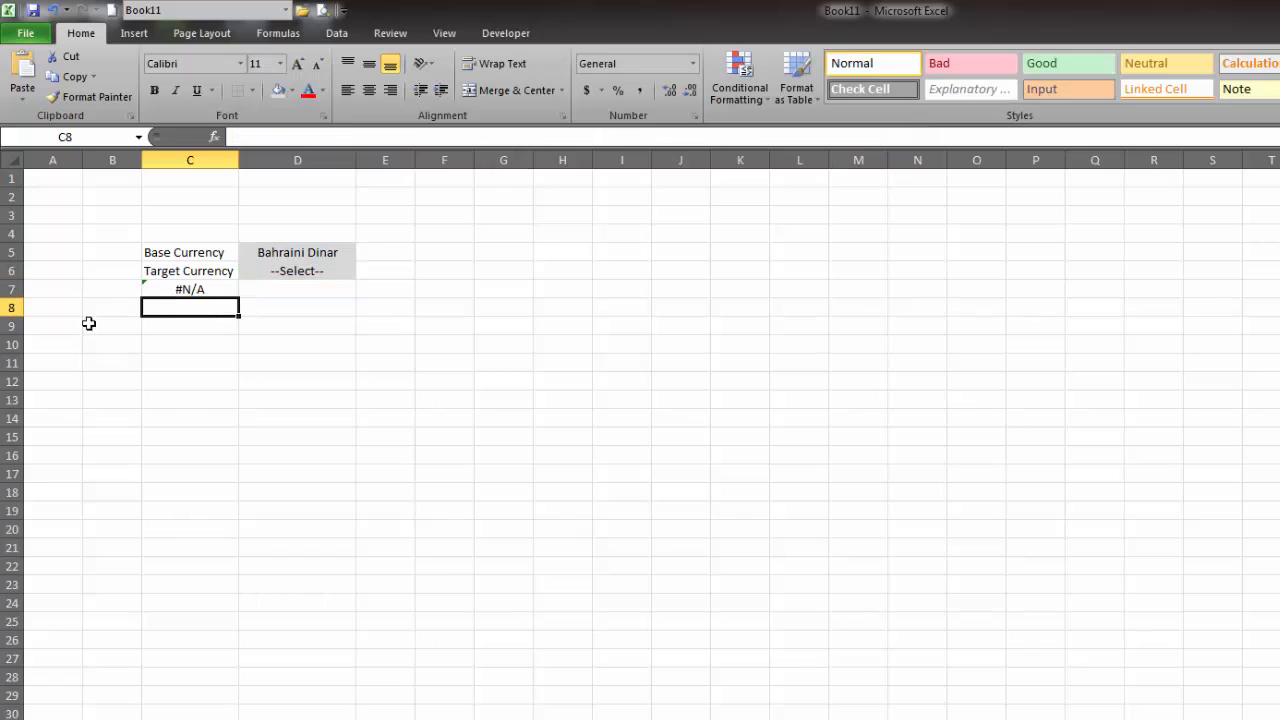
- Choose Japanese Yen as the Target Currency in D6 and check the C7 label
left_click(175, 292)
left_click(297, 271)
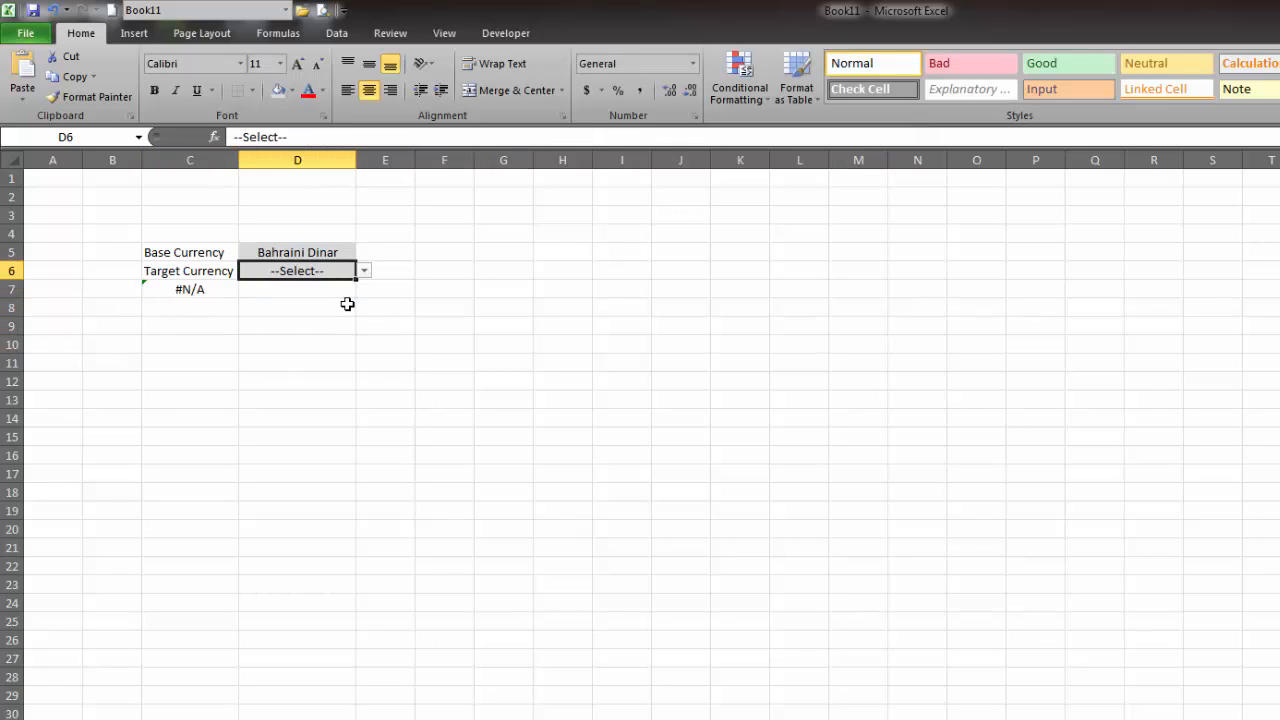
left_click(364, 272)
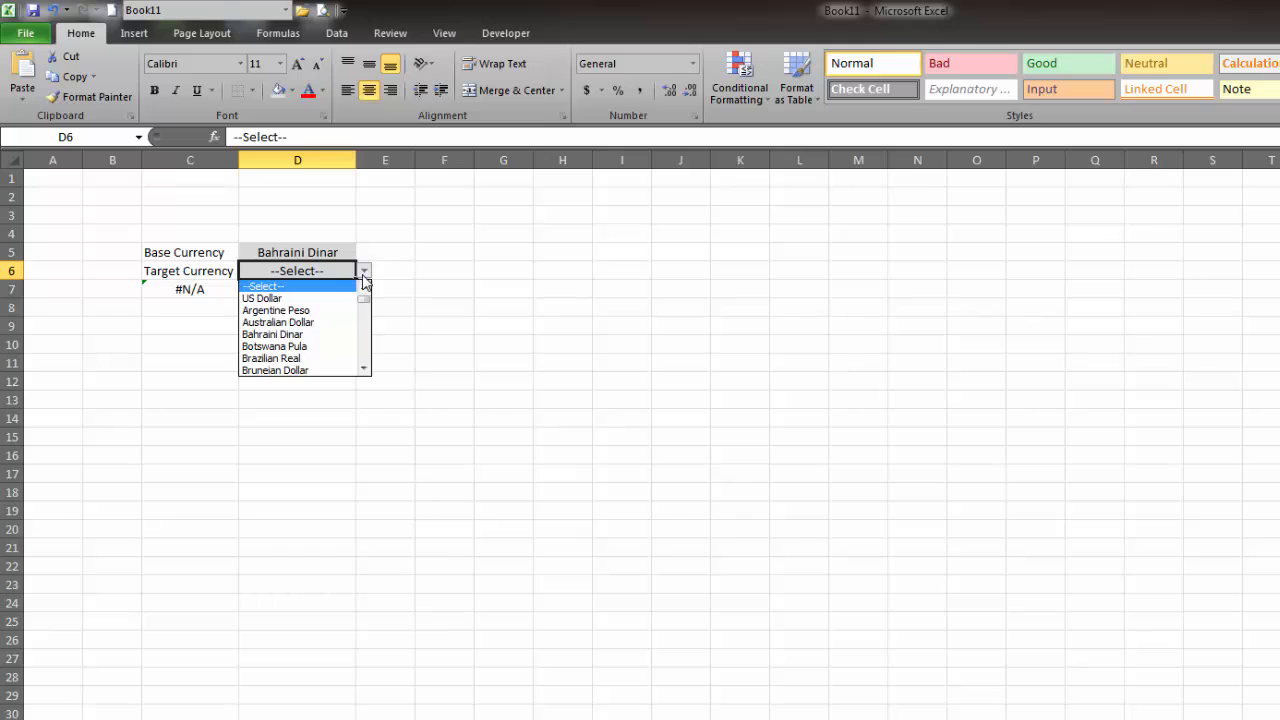
left_click_drag(365, 299, 364, 323)
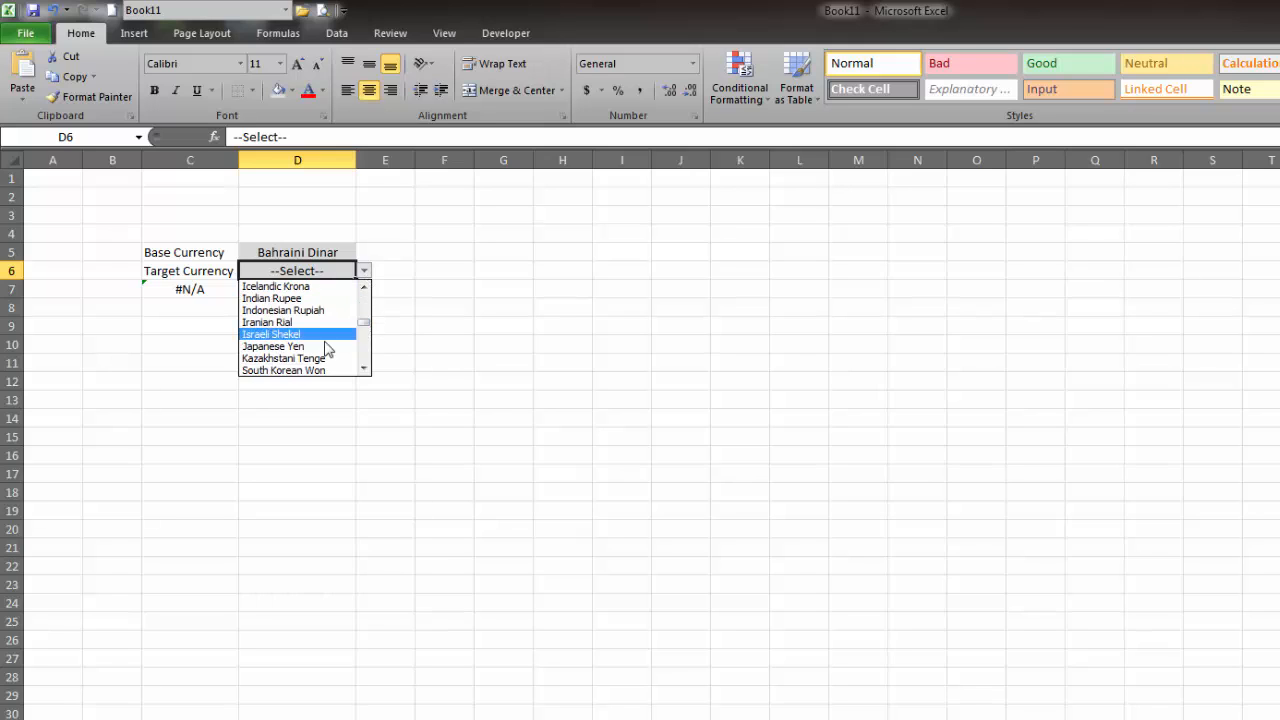
left_click(316, 347)
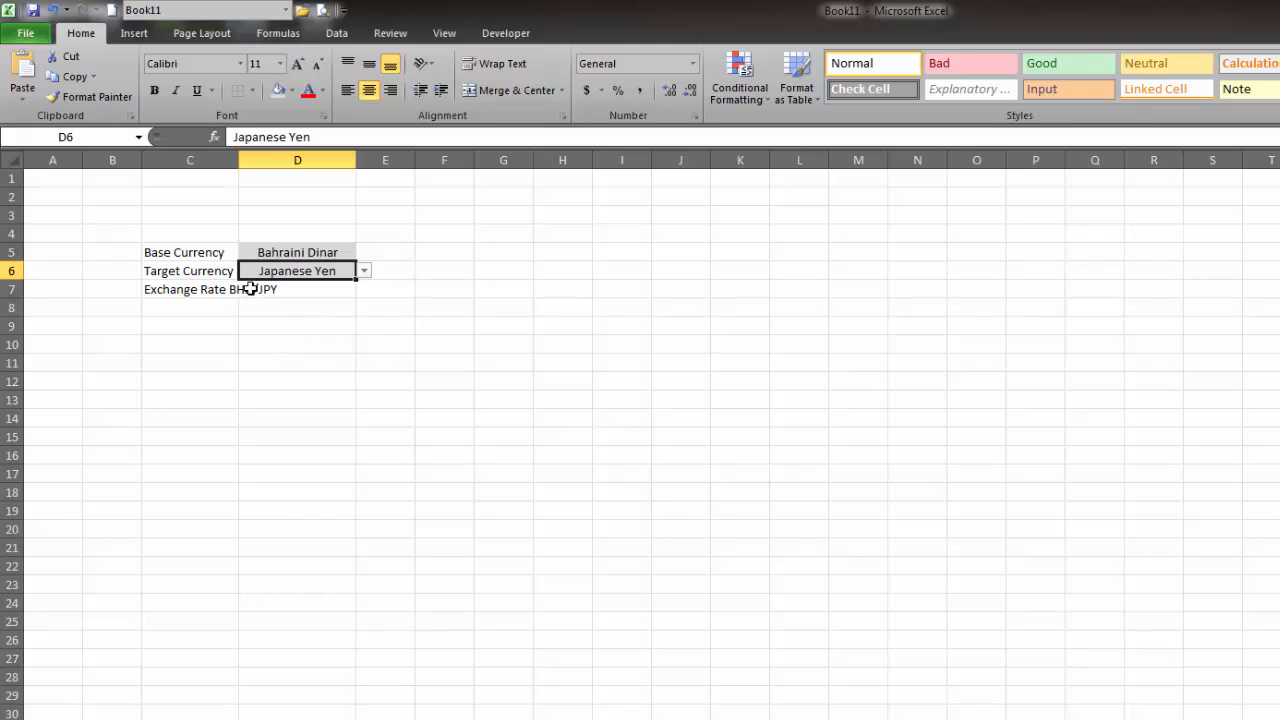
left_click(194, 290)
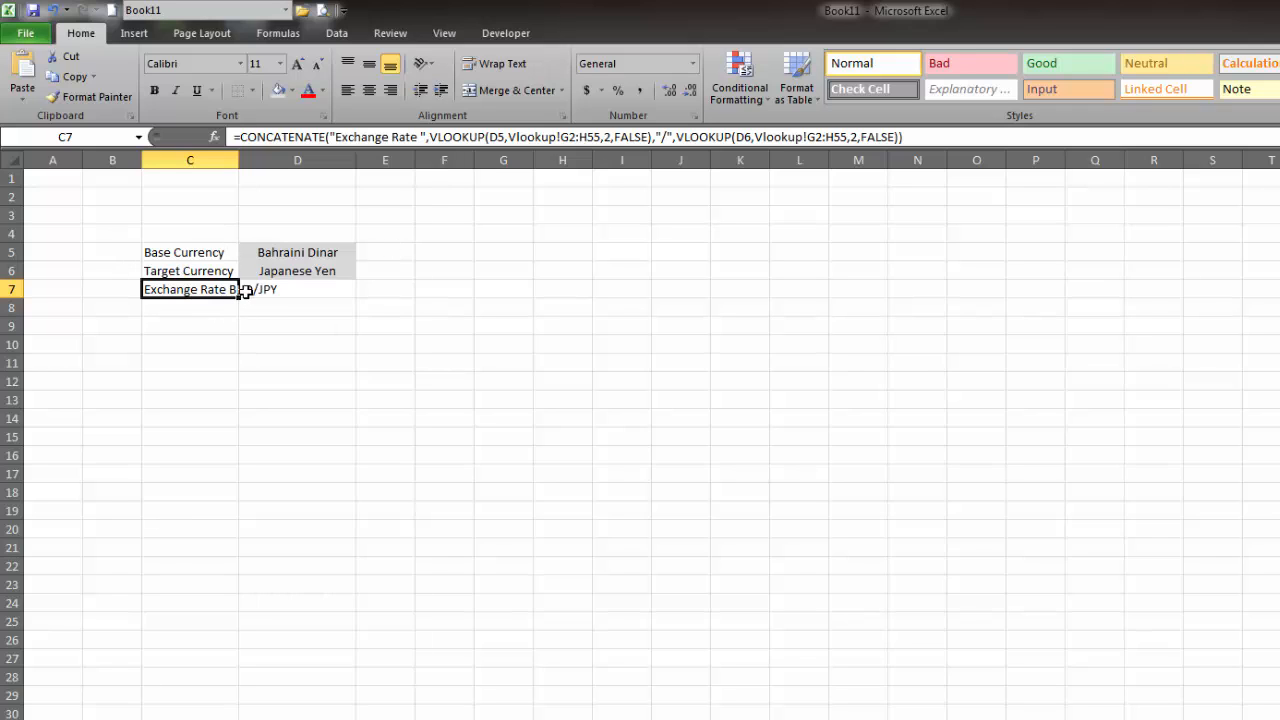
key("ctrl+Page_Down")
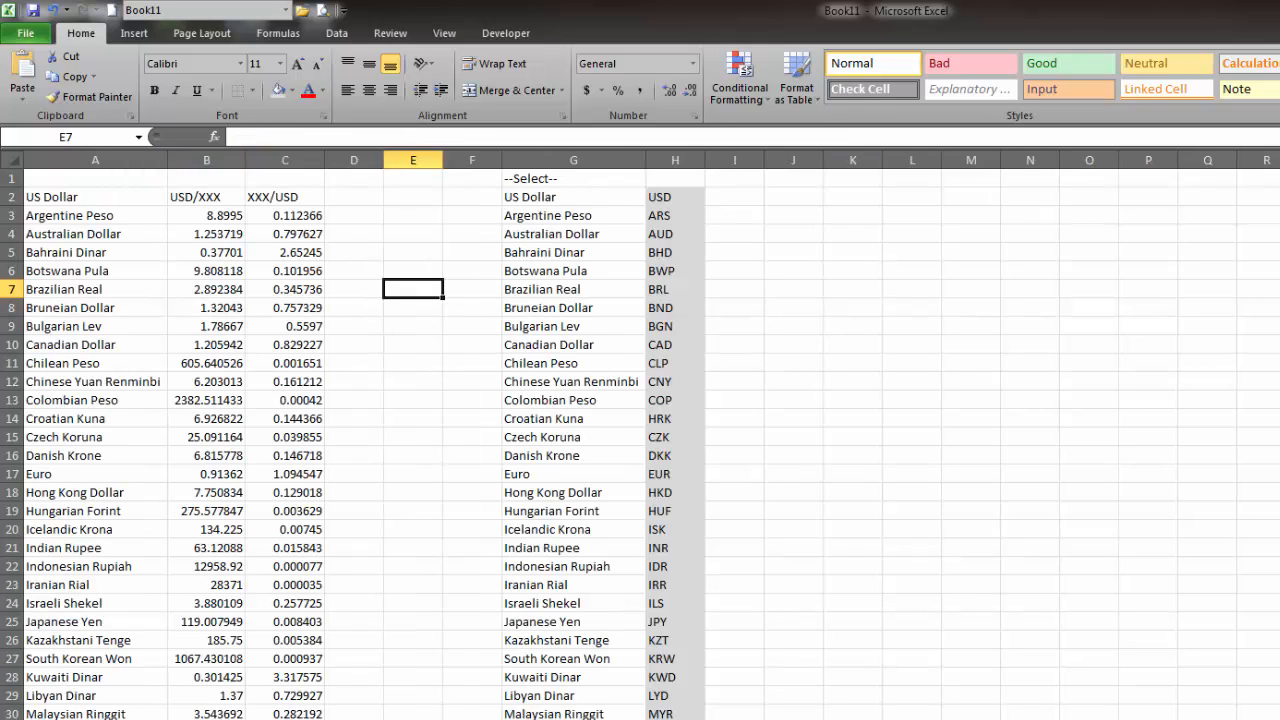
key("ctrl+Page_Up")
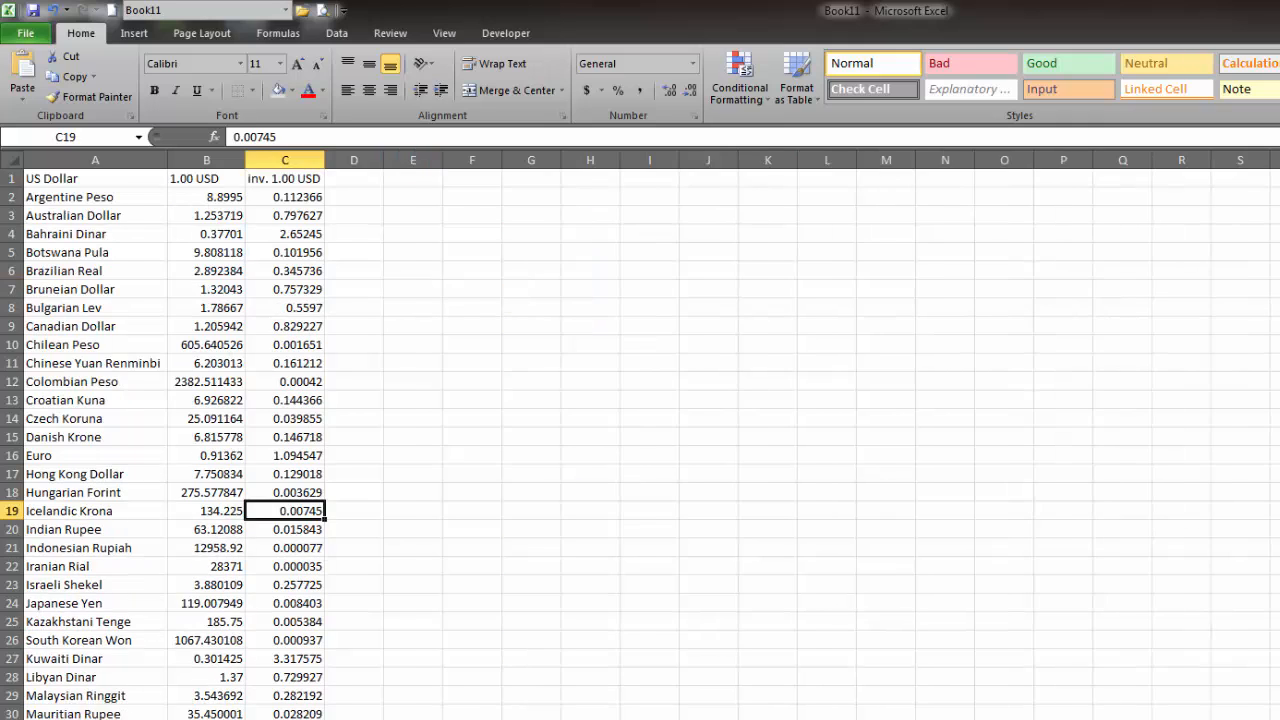
key("ctrl+Page_Up")
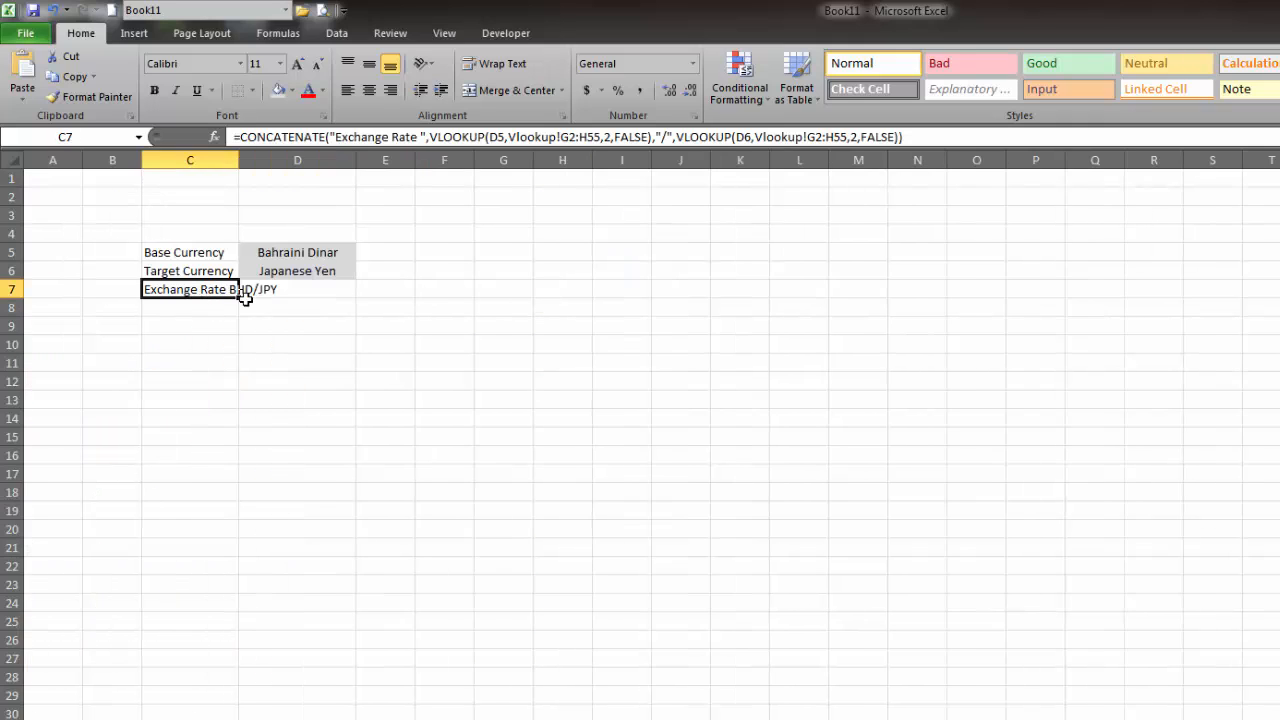
left_click(245, 297)
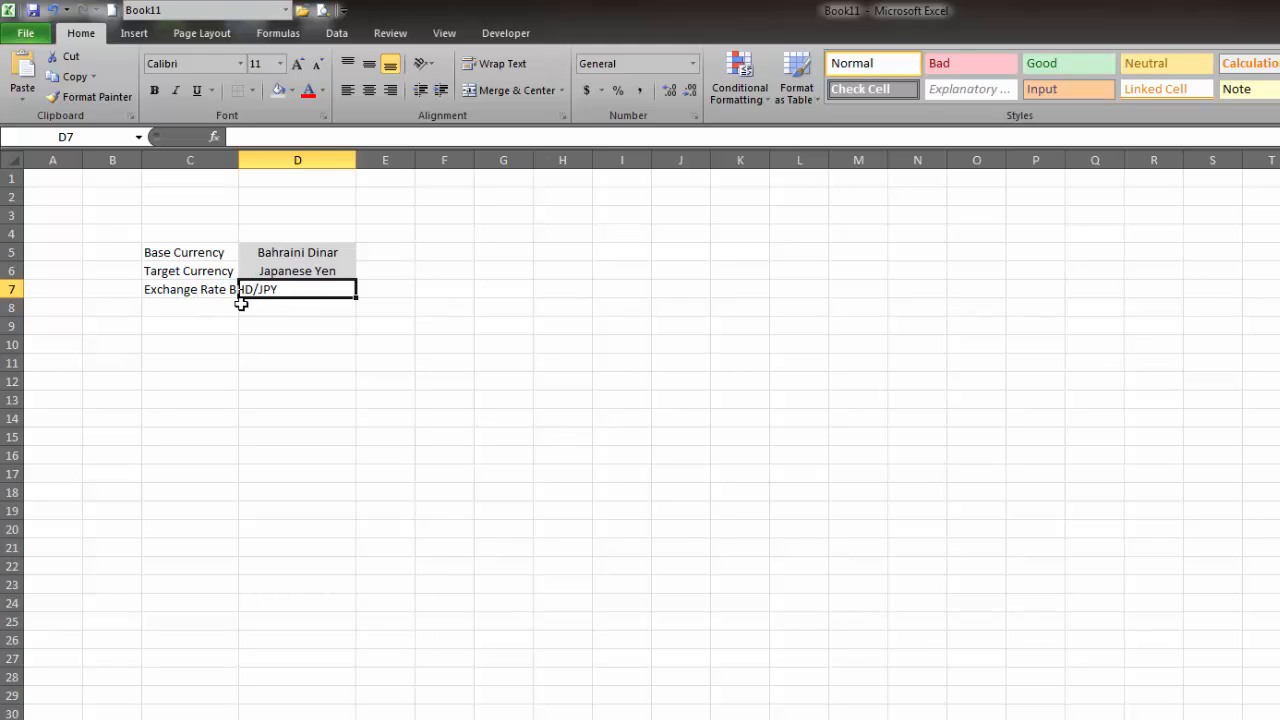
- Wrap the C7 CONCATENATE formula in IFERROR with an empty string "" as the value if error
left_click(186, 291)
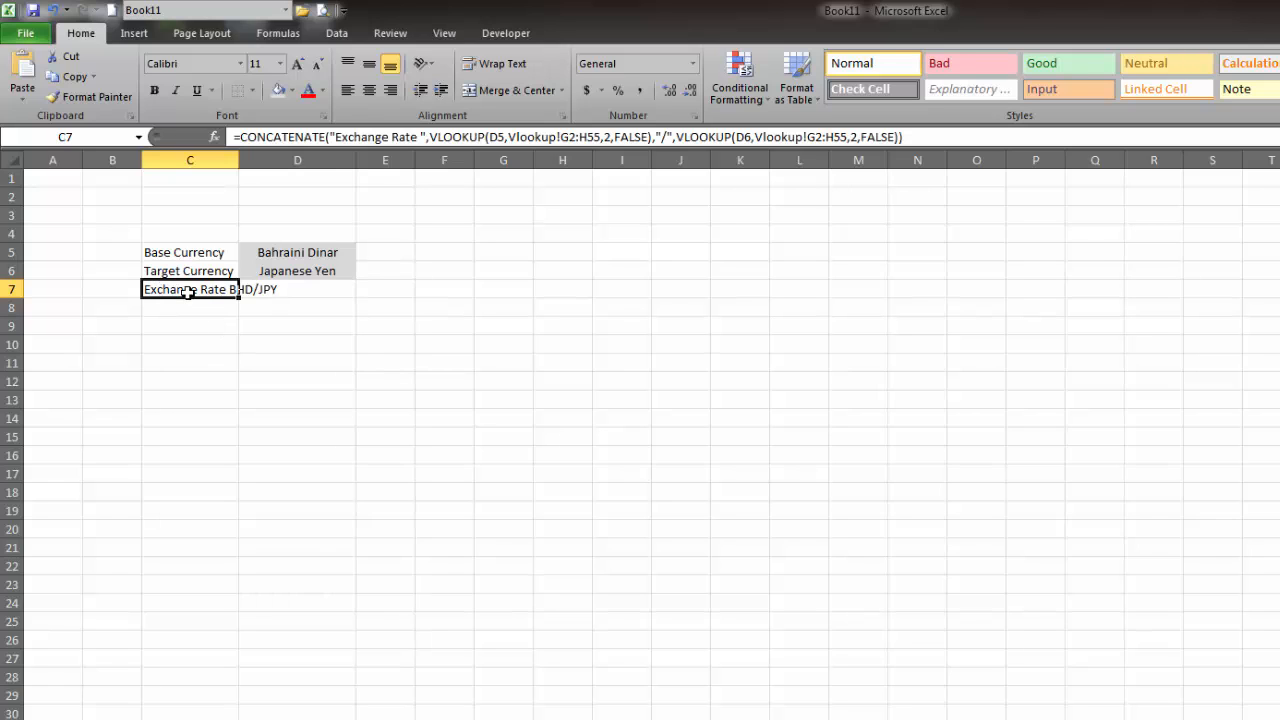
left_click(240, 137)
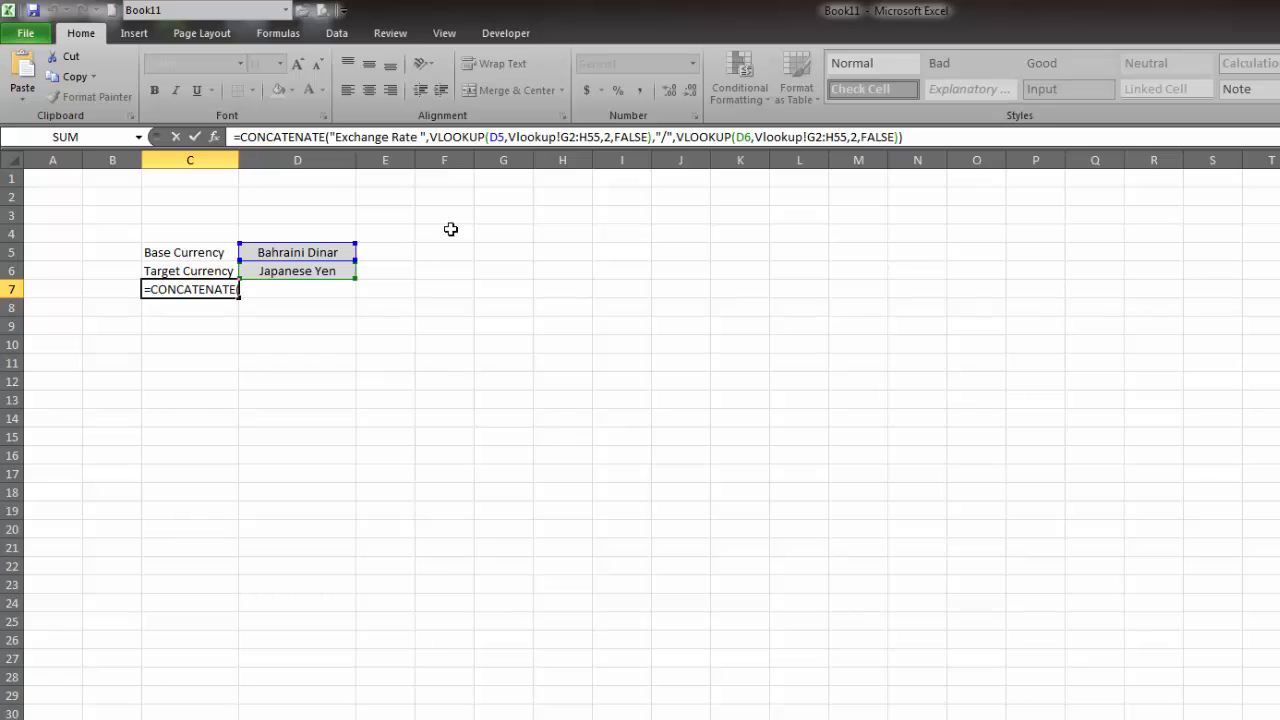
type("iferror")
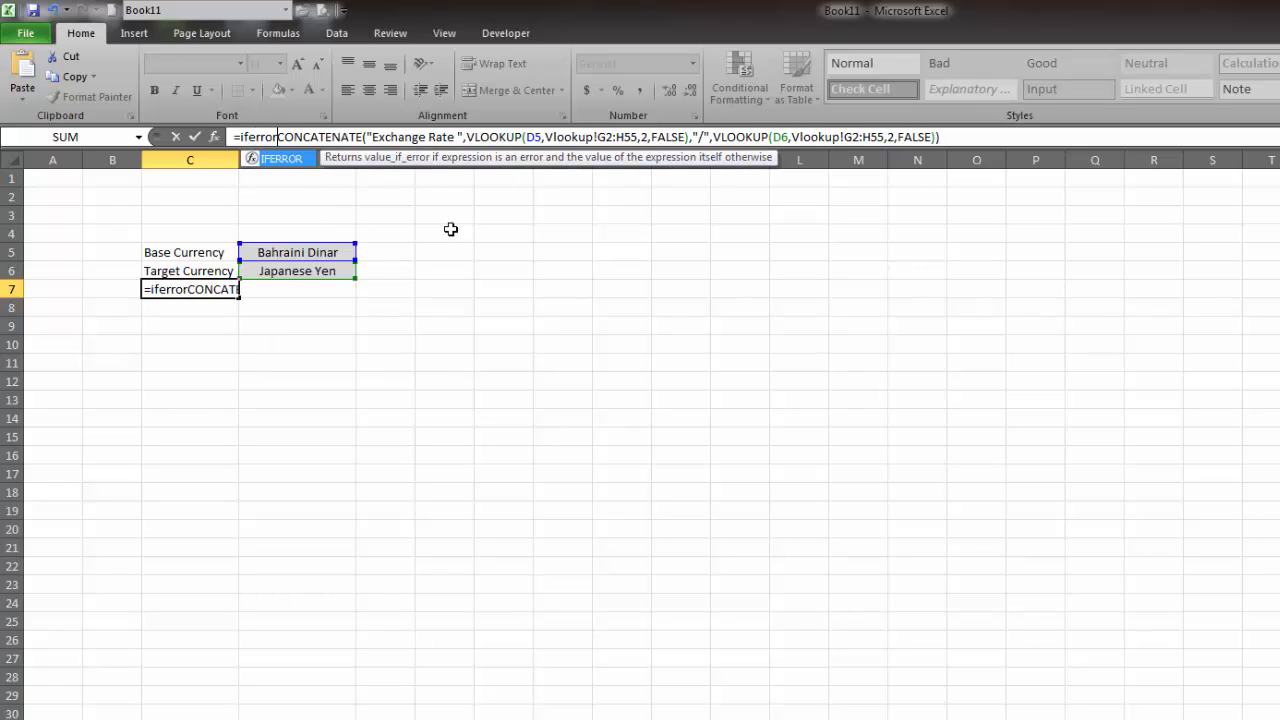
type("(")
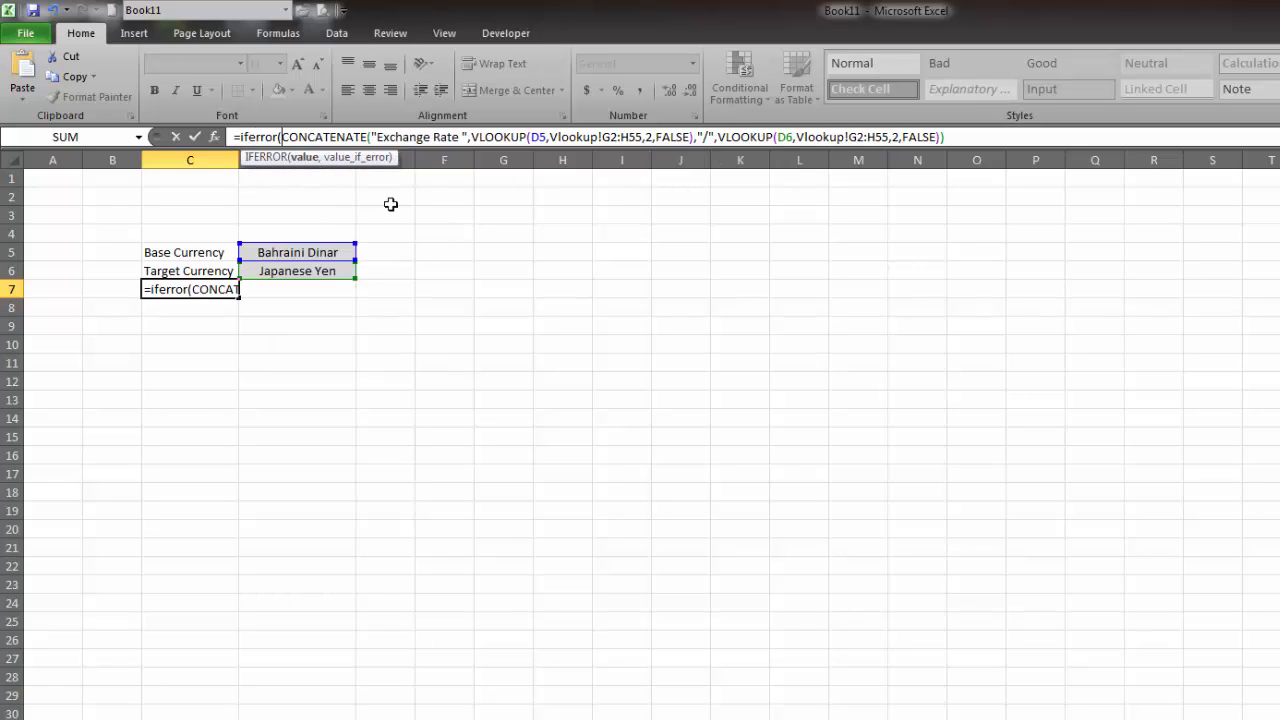
left_click(303, 158)
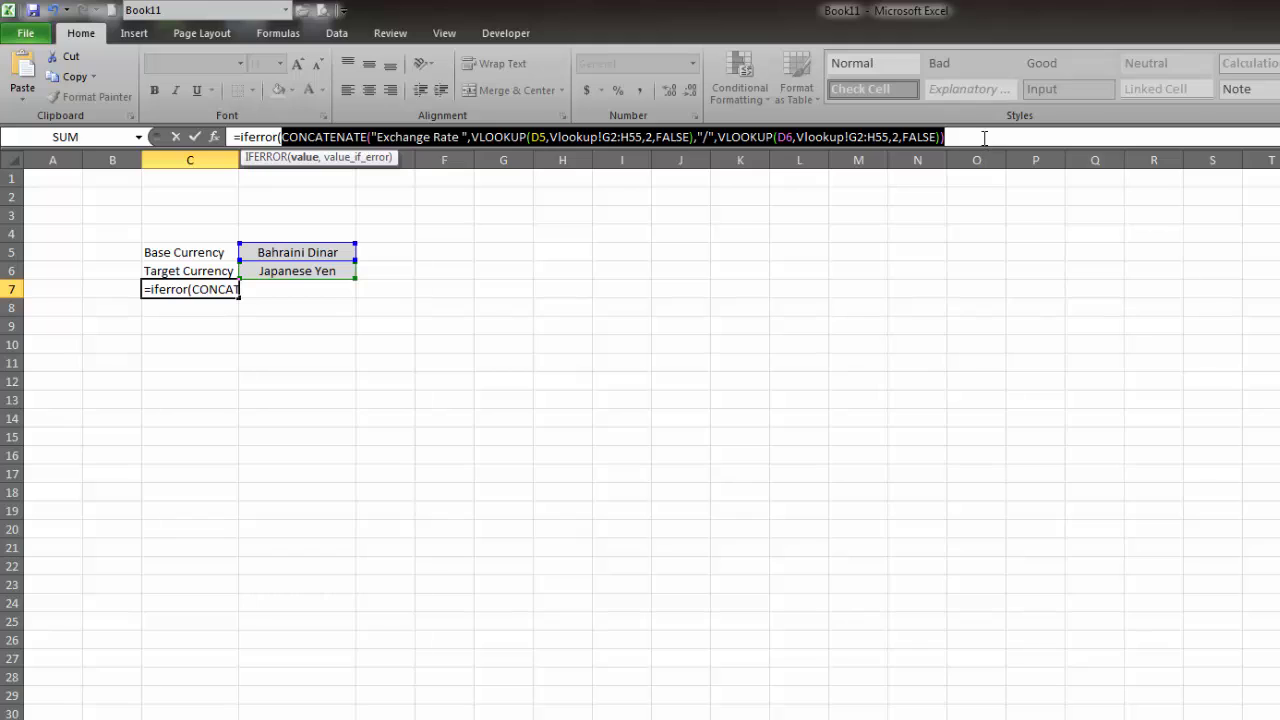
left_click(984, 138)
type(",")
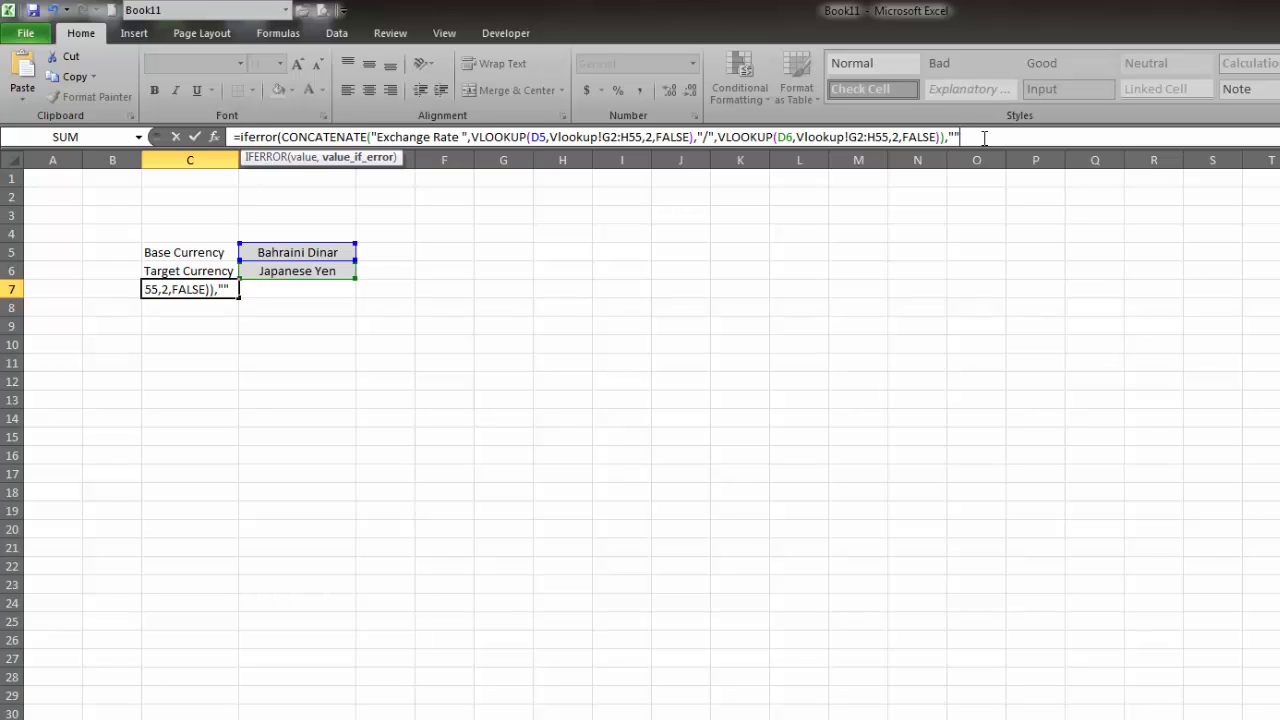
type("\"\")")
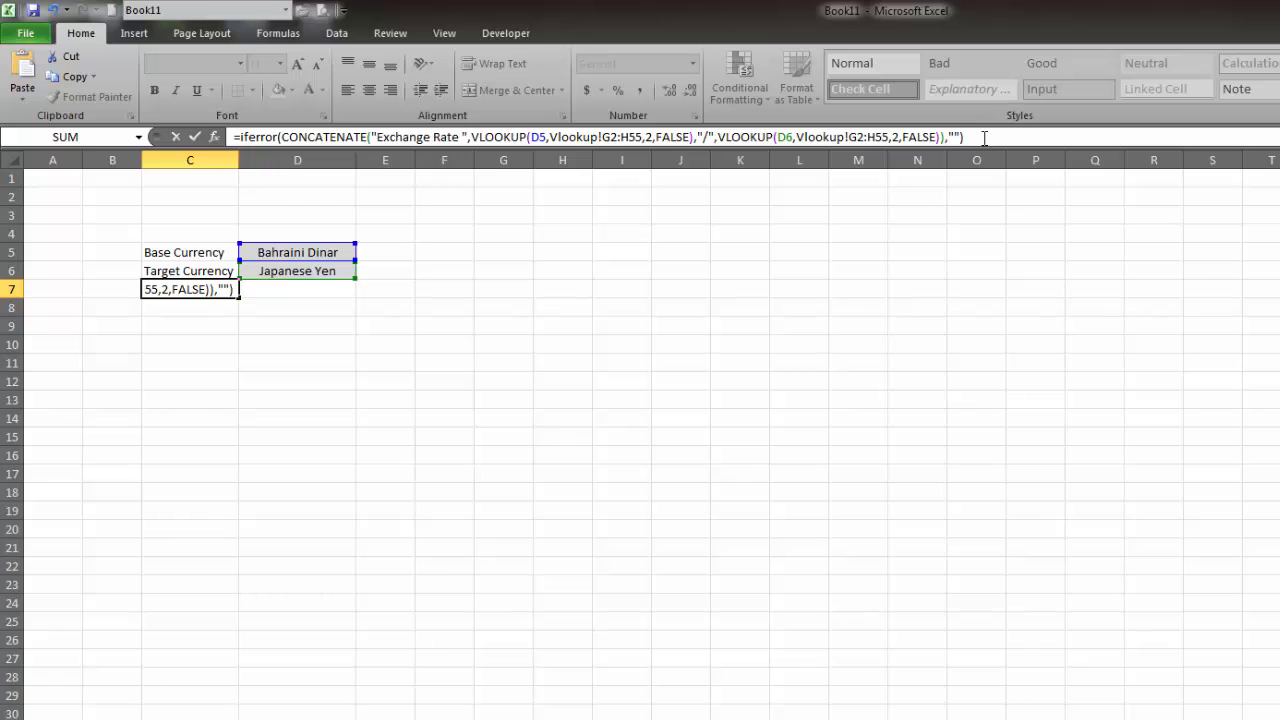
key("Return")
- Reset the Base Currency in D5 to --Select-- to test the error handling of the C7 label
left_click(336, 236)
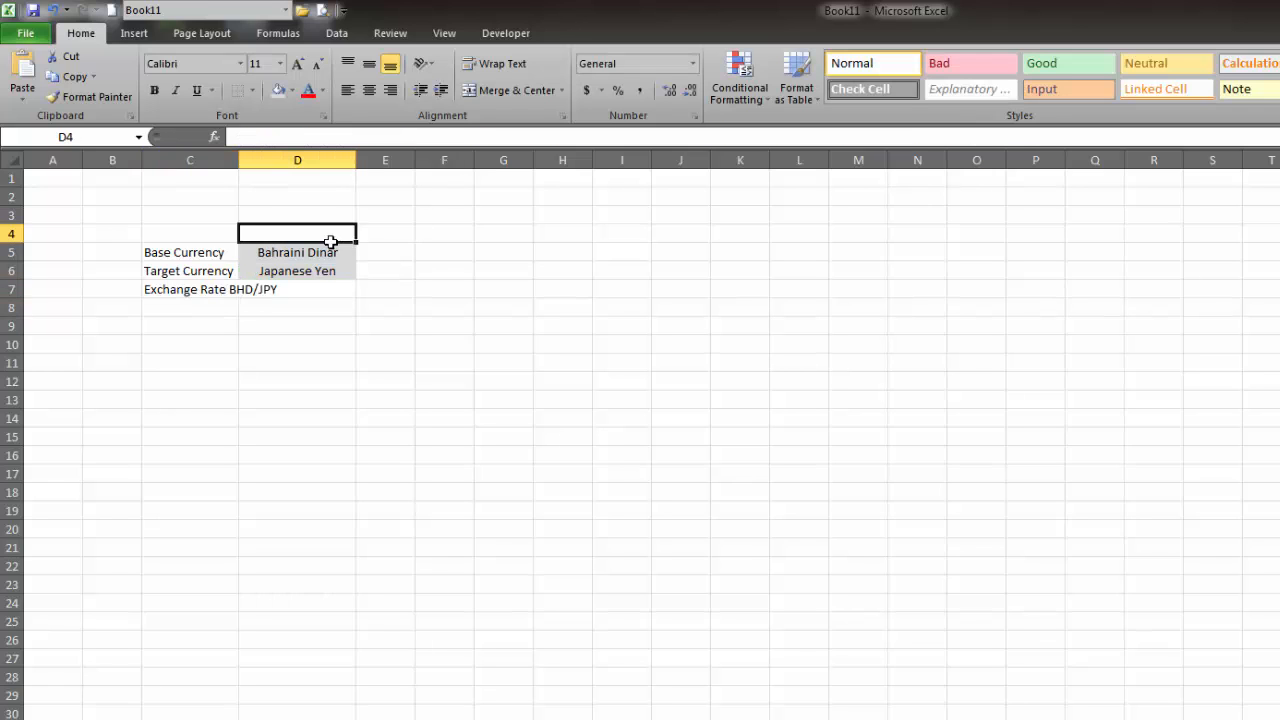
left_click(338, 252)
left_click(364, 253)
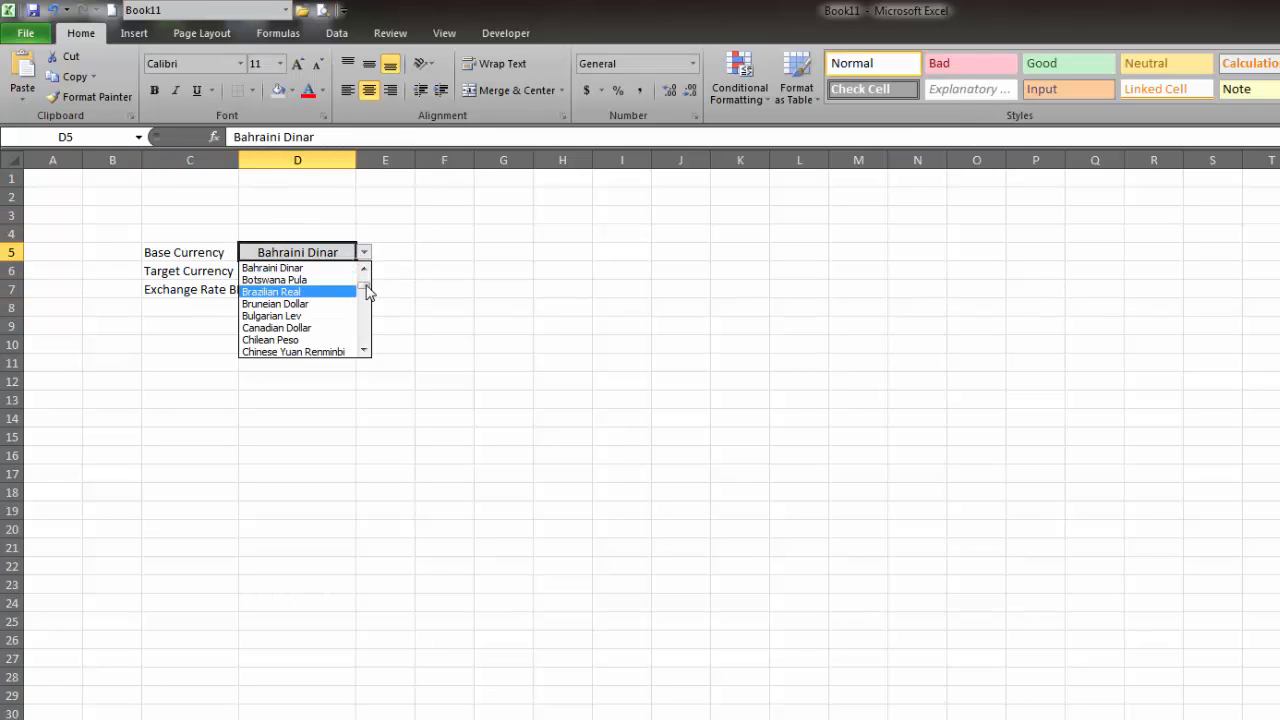
left_click_drag(364, 288, 364, 276)
left_click(318, 270)
left_click(207, 294)
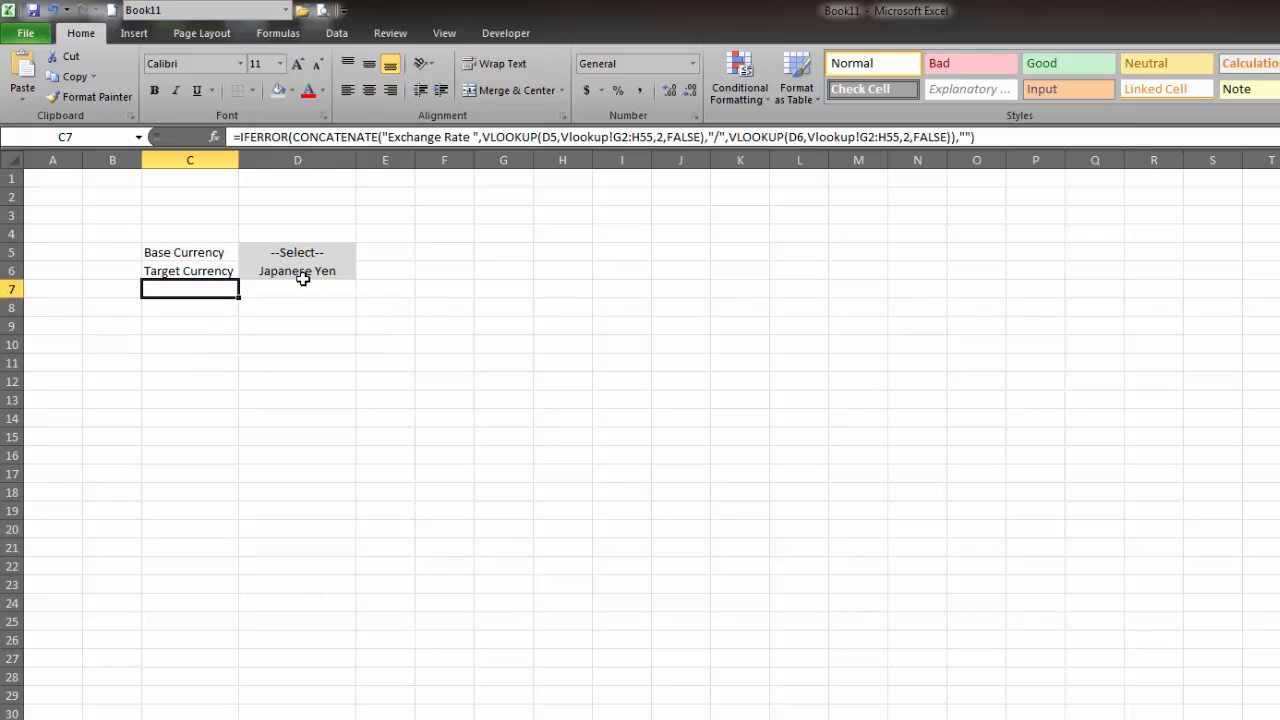
- Choose Australian Dollar as the Base Currency in D5 and check the C7 label
left_click(322, 255)
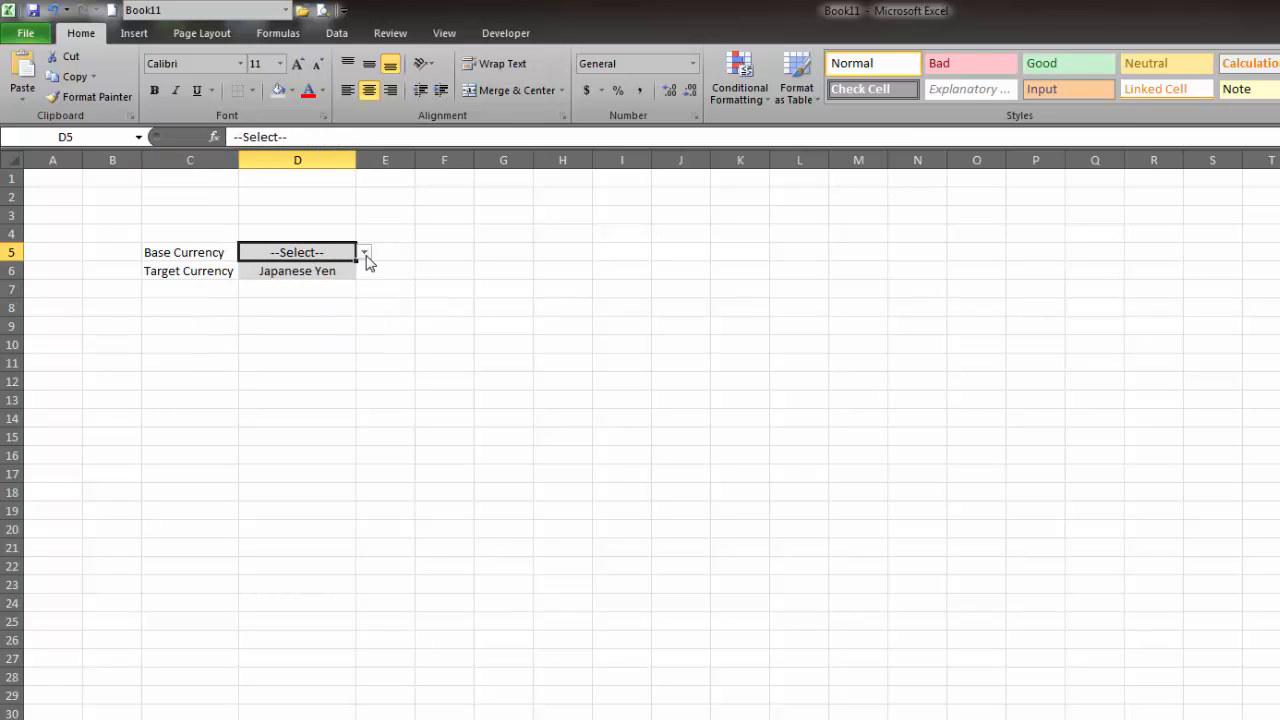
left_click(365, 253)
left_click(316, 300)
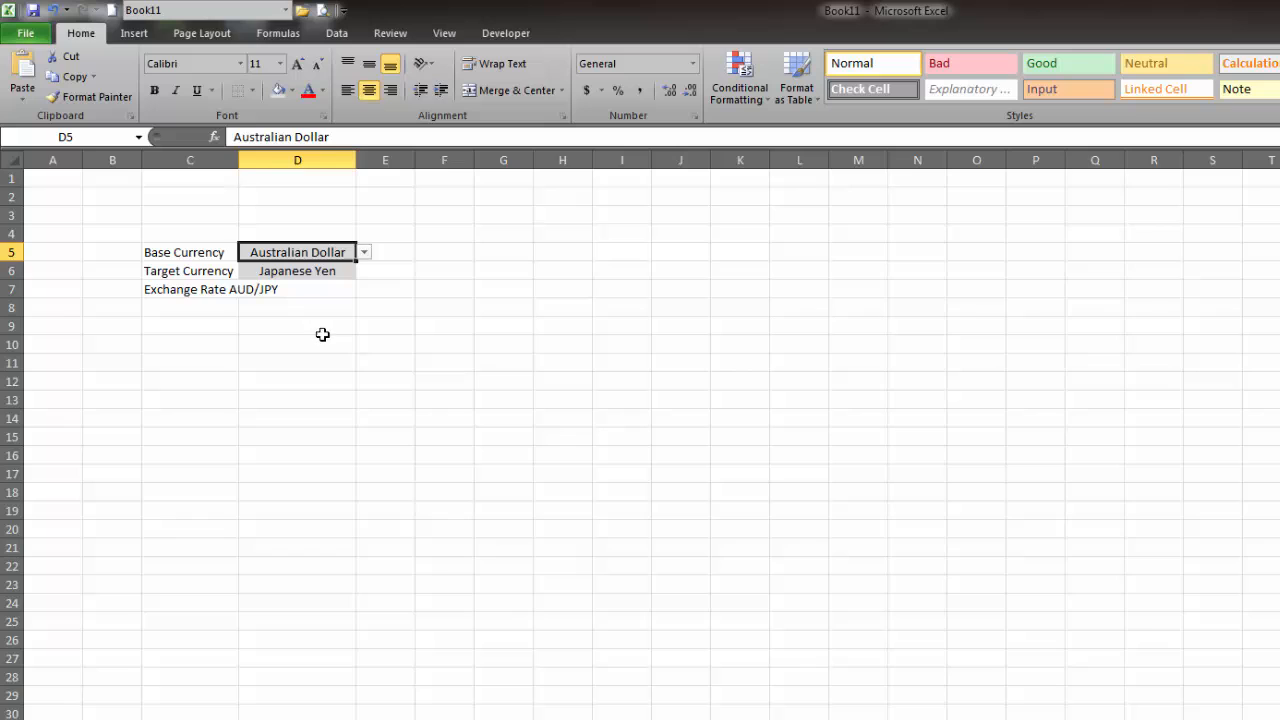
left_click(205, 289)
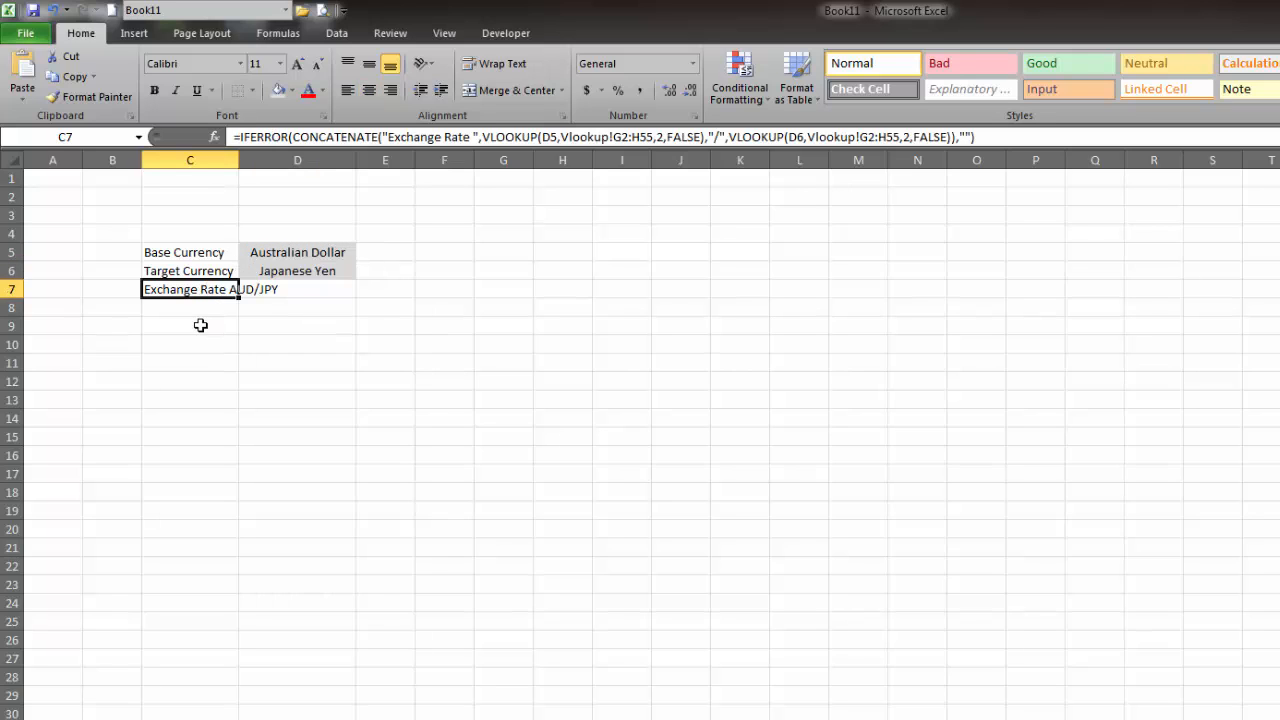
- Wrap the text of the exchange rate label in C7 and centre the labels in C5:C7
left_click(497, 63)
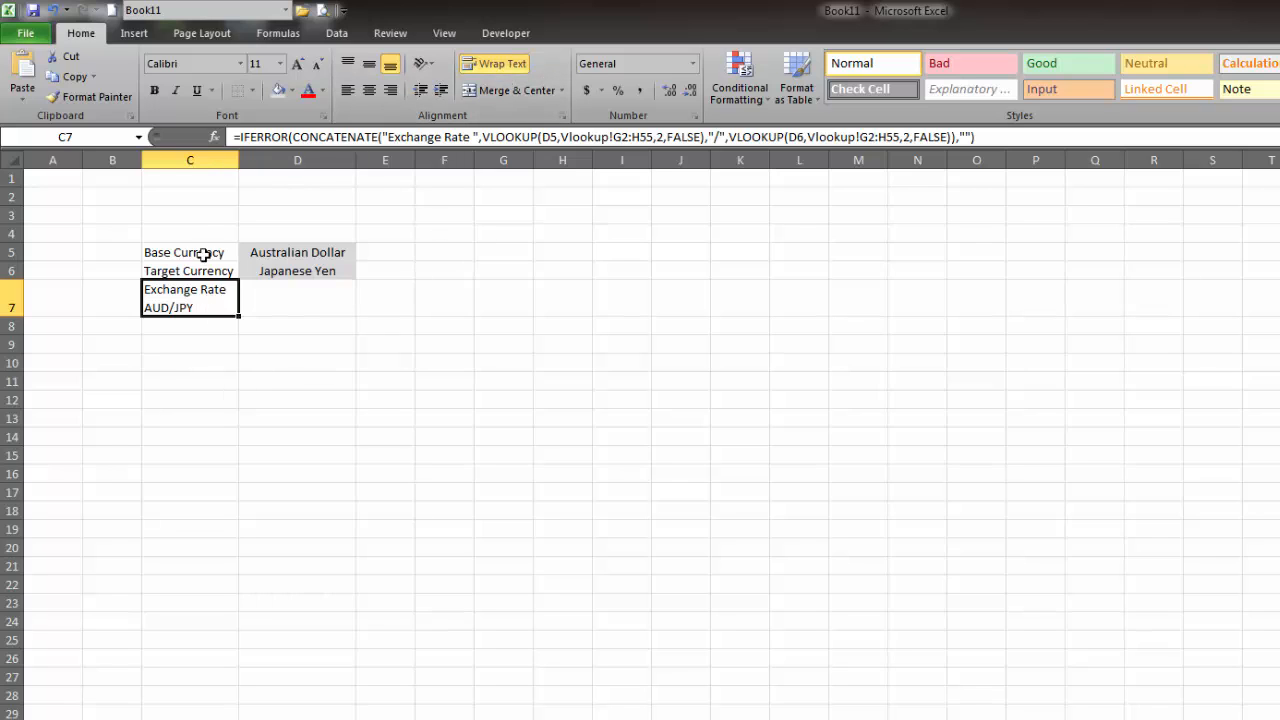
left_click_drag(206, 252, 228, 280)
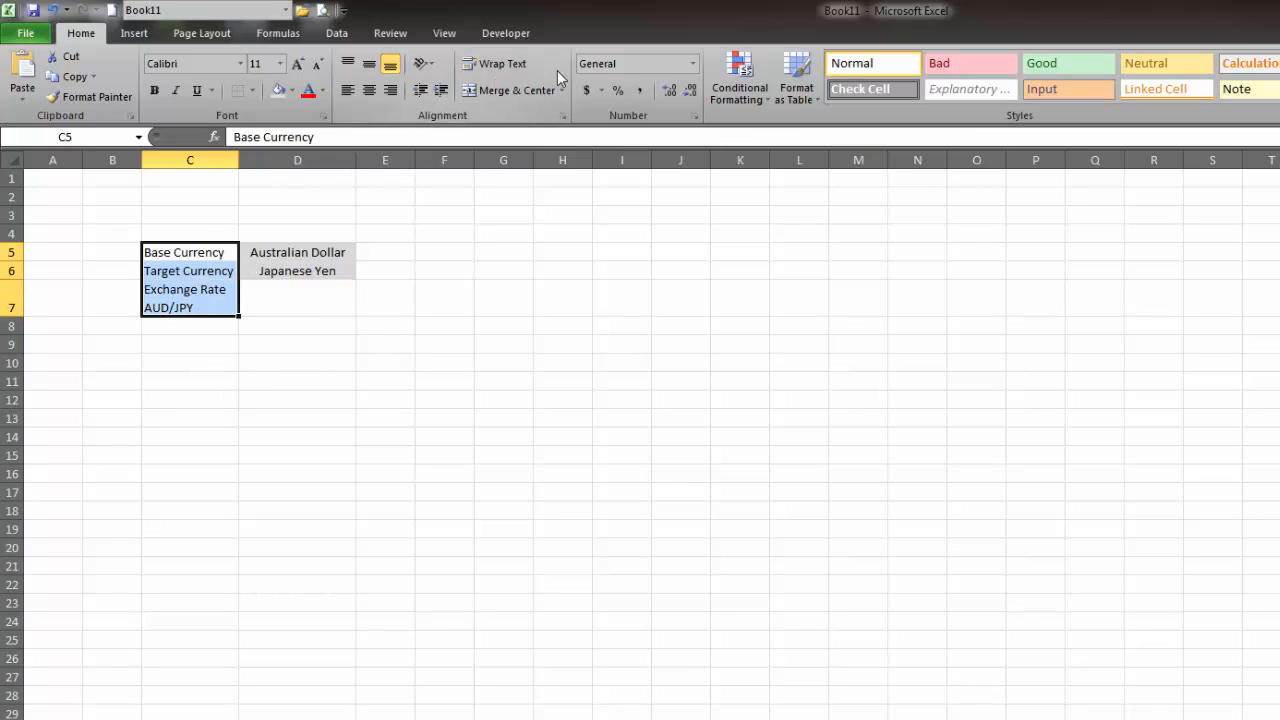
left_click(369, 90)
left_click(385, 418)
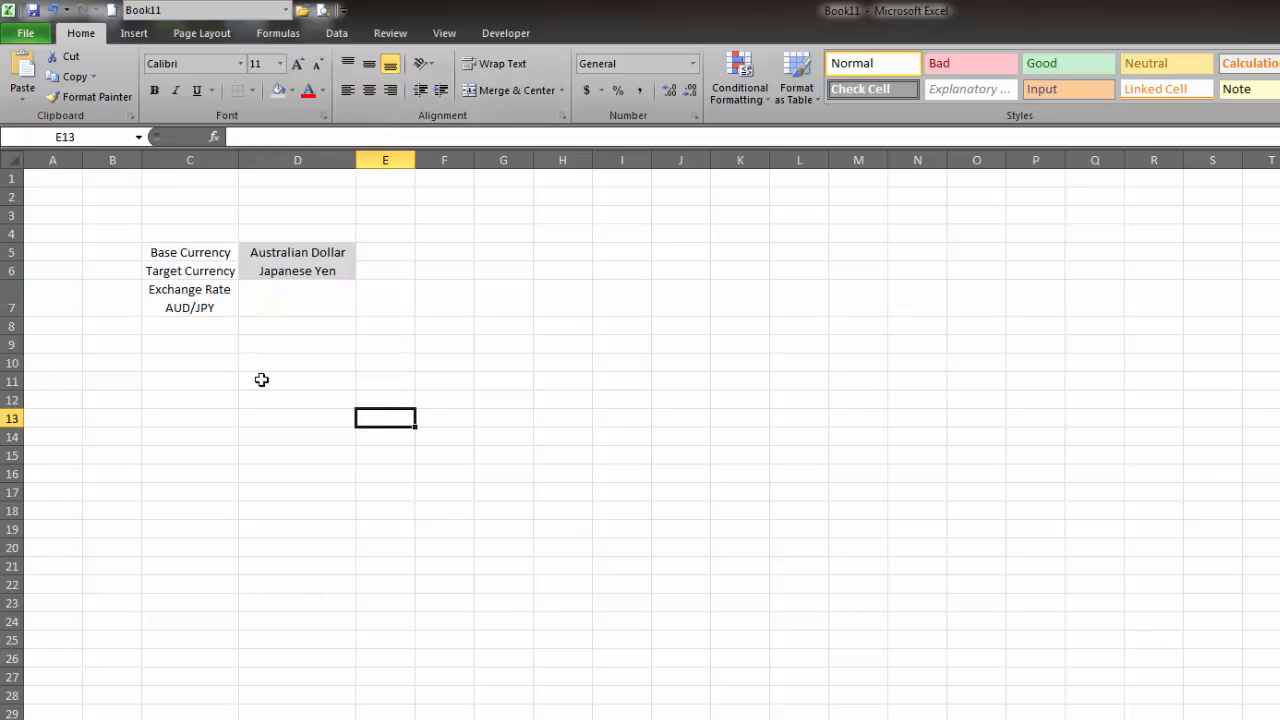
left_click(208, 300)
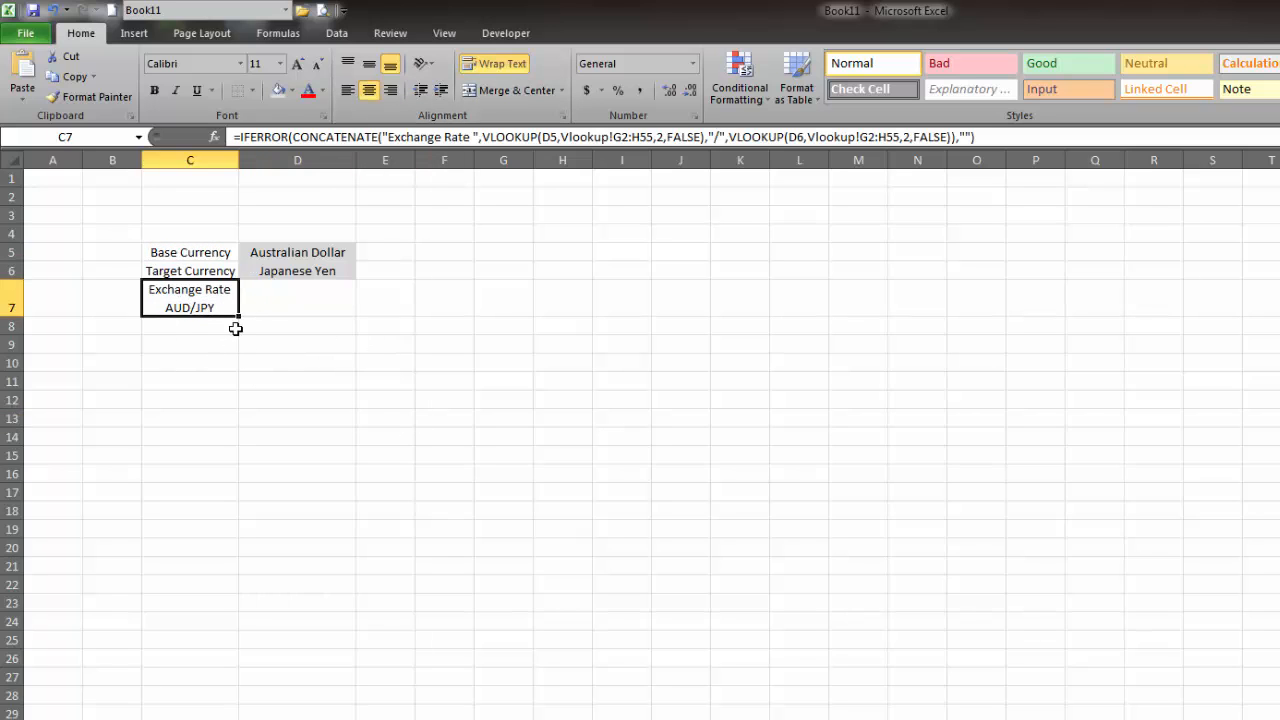
- Choose Argentine Peso as the Base Currency in D5
left_click(266, 296)
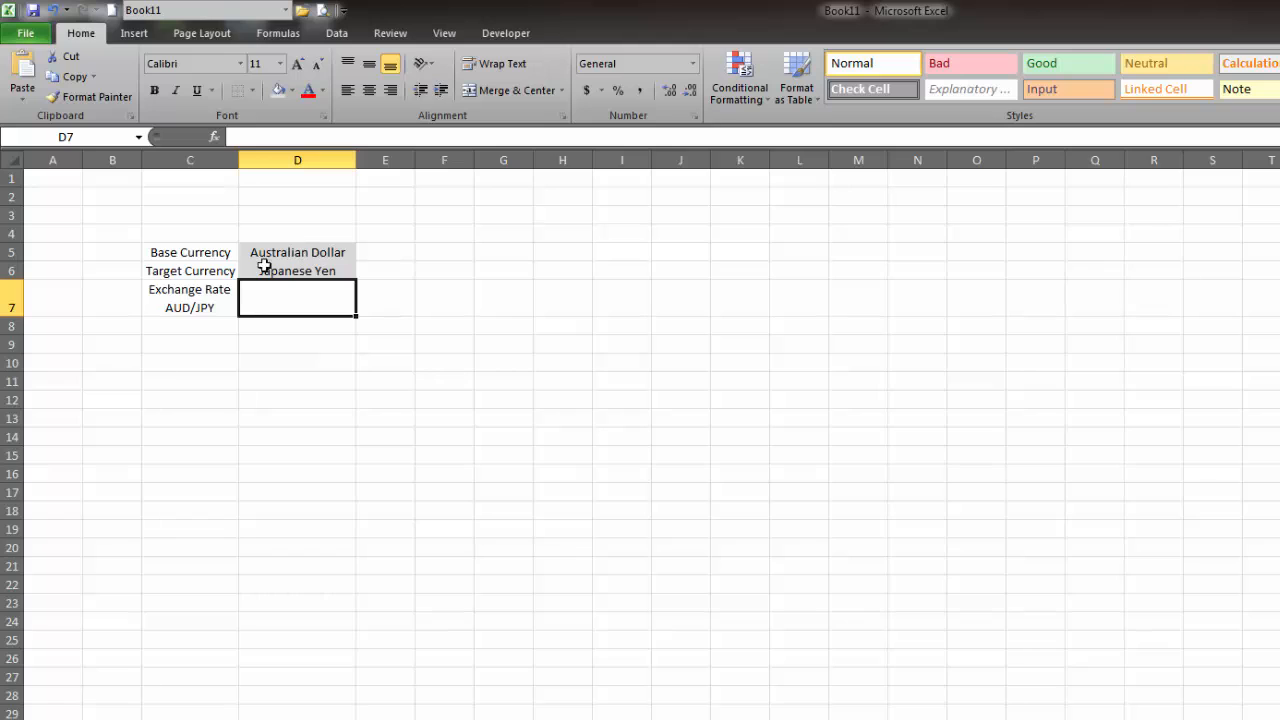
left_click(317, 251)
left_click(364, 252)
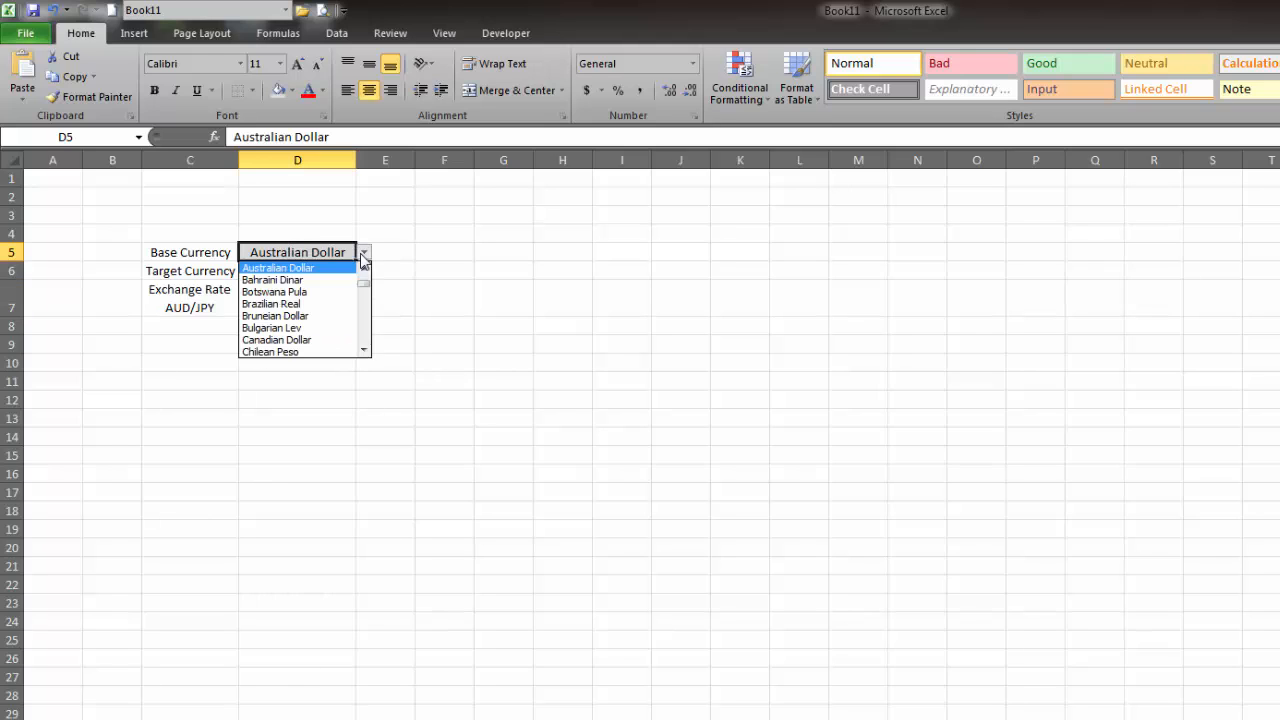
left_click_drag(360, 286, 354, 280)
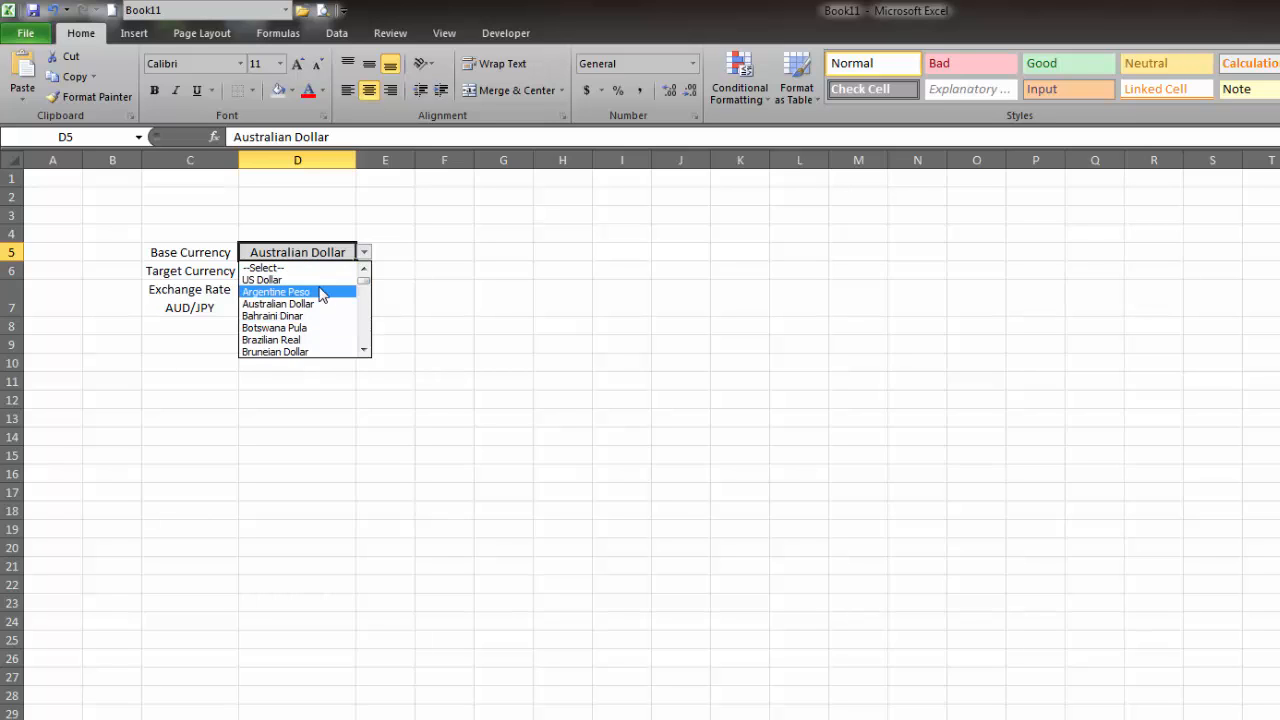
left_click(320, 292)
- Choose Australian Dollar as the Target Currency in D6 and check the C7 label
left_click(345, 271)
left_click(364, 271)
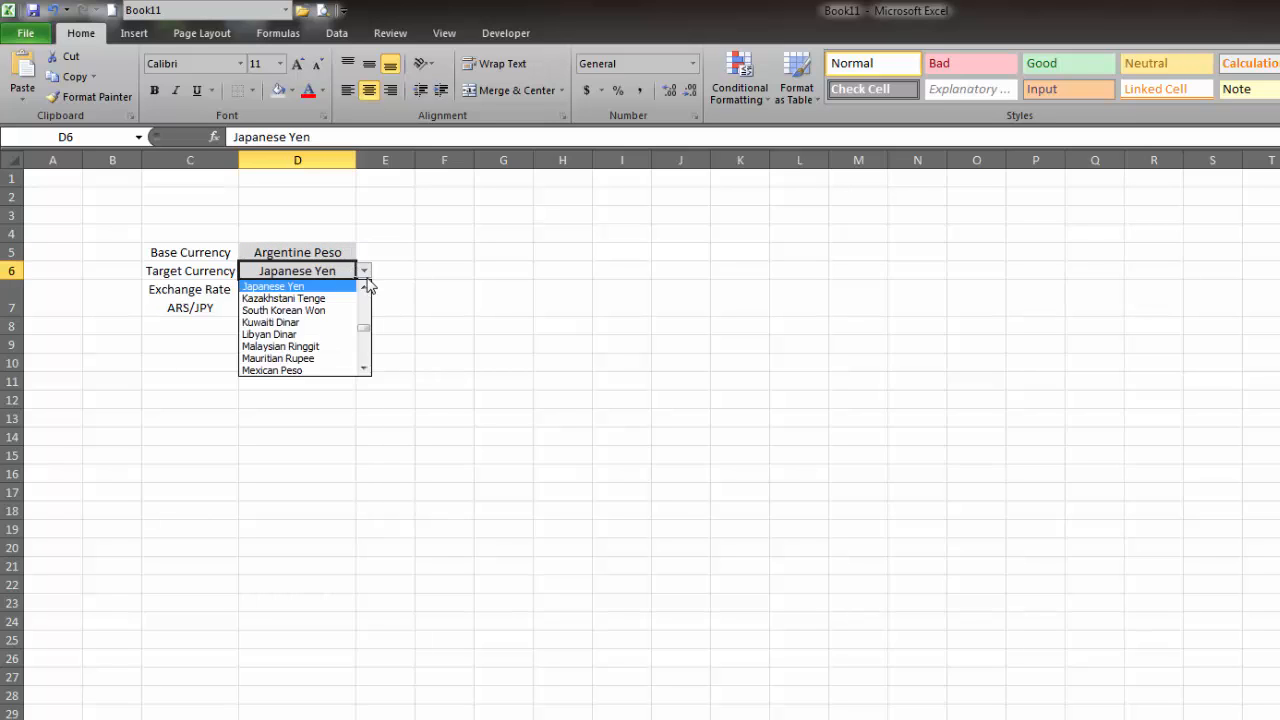
left_click_drag(362, 327, 363, 282)
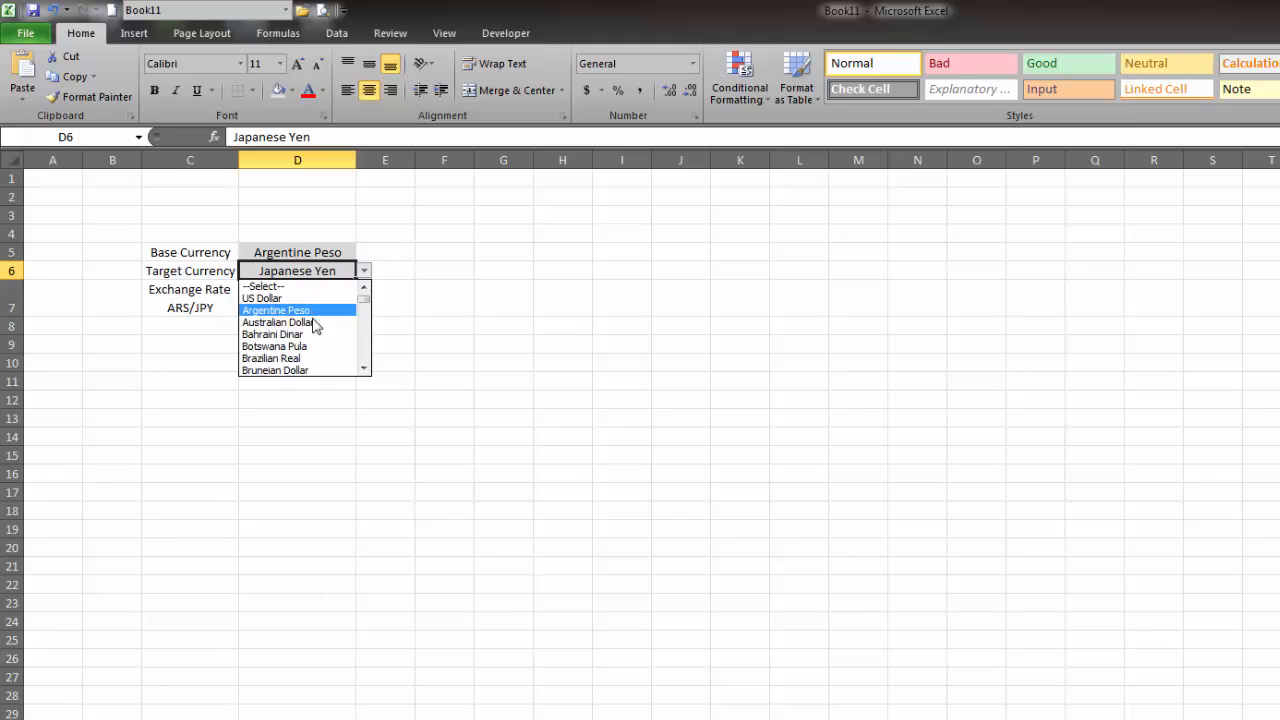
left_click(313, 324)
left_click(411, 297)
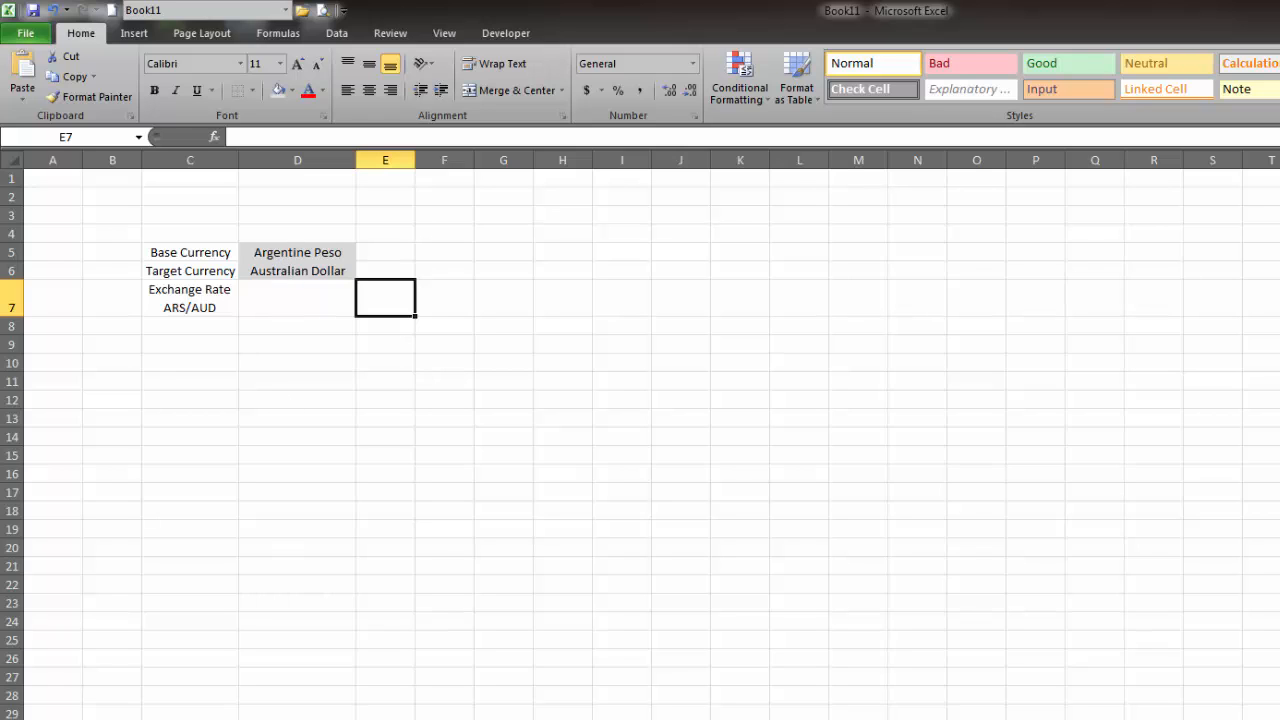
- Examine the USD/XXX rates of the Argentine Peso and the Australian Dollar in column B of the Vlookup sheet
key("ctrl+Page_Down")
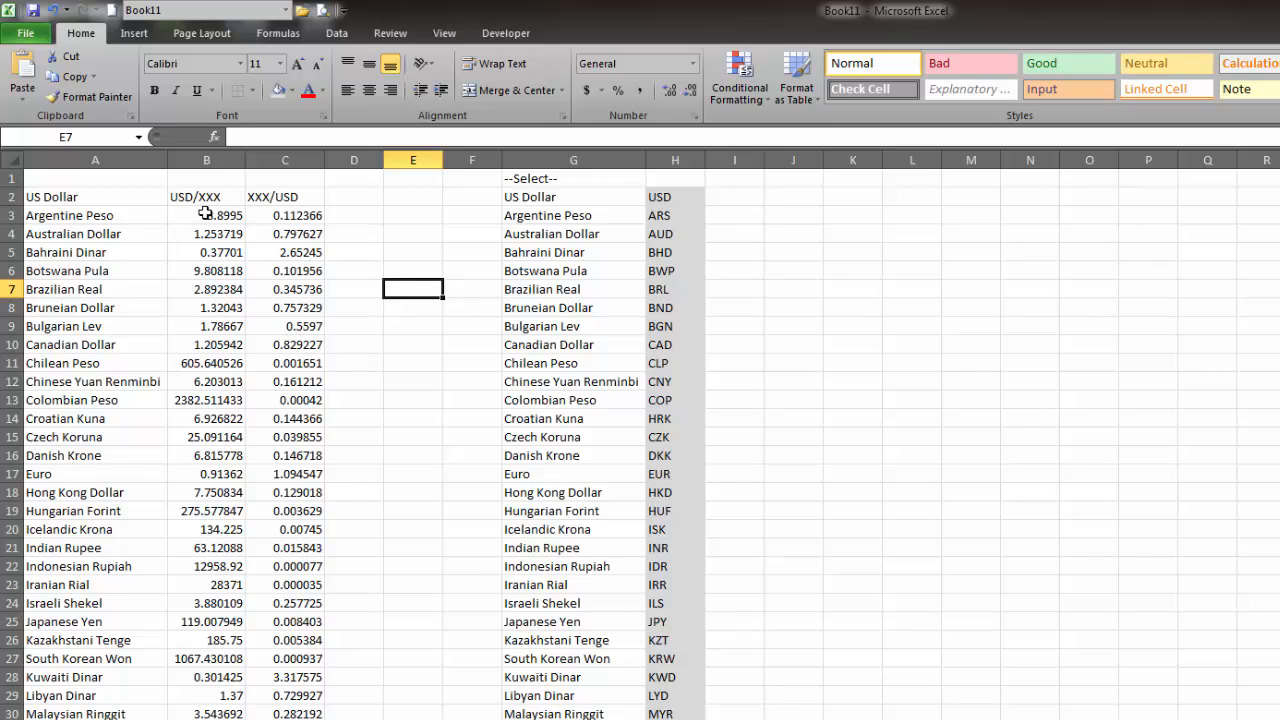
left_click_drag(206, 216, 188, 437)
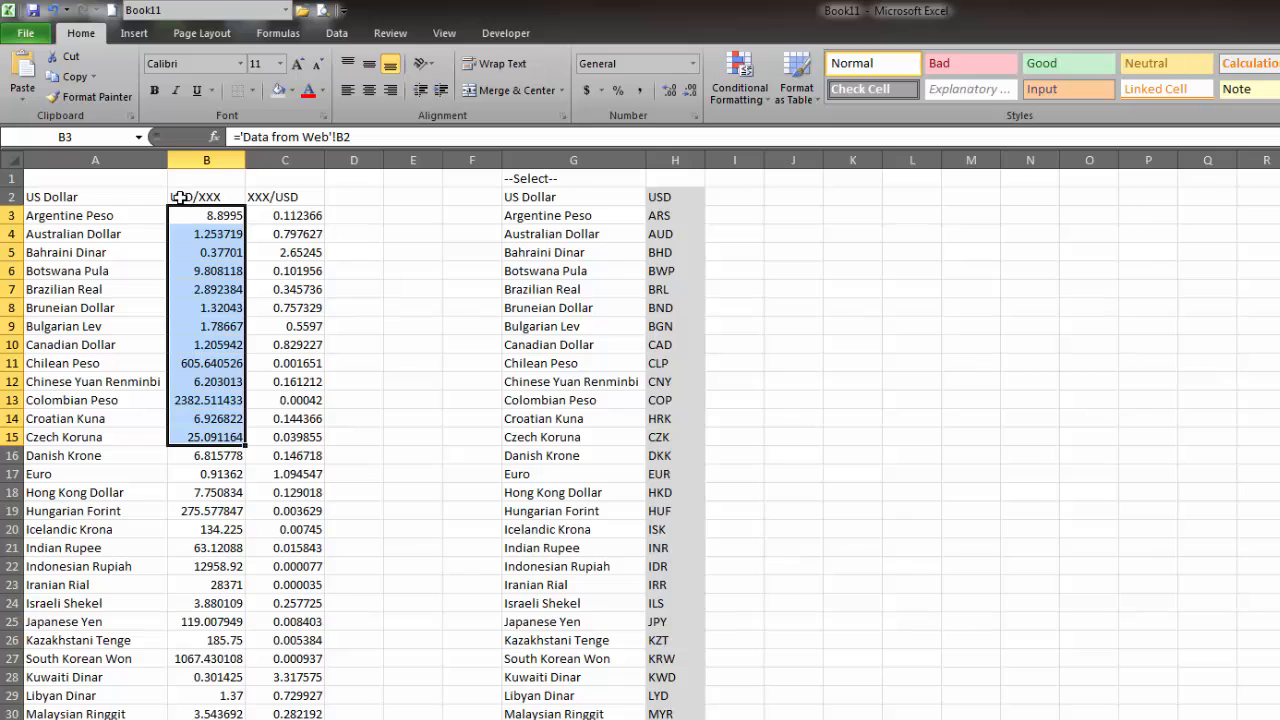
left_click(232, 216)
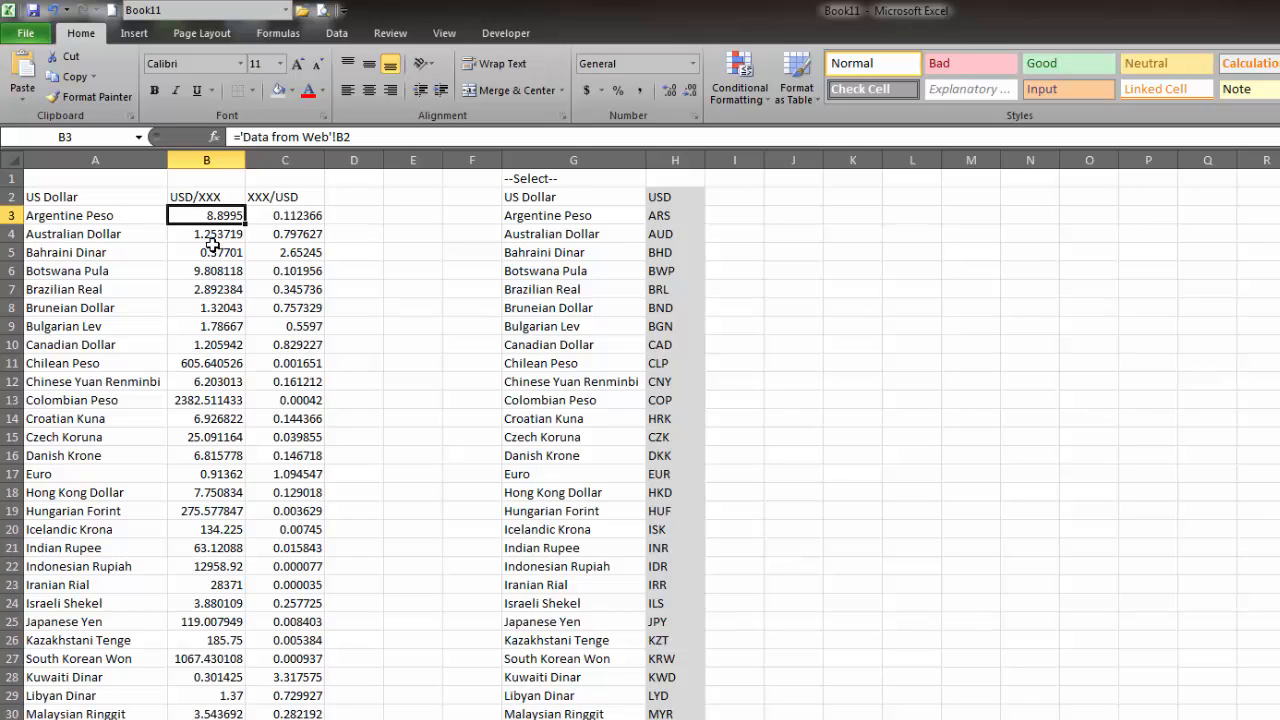
left_click(207, 238)
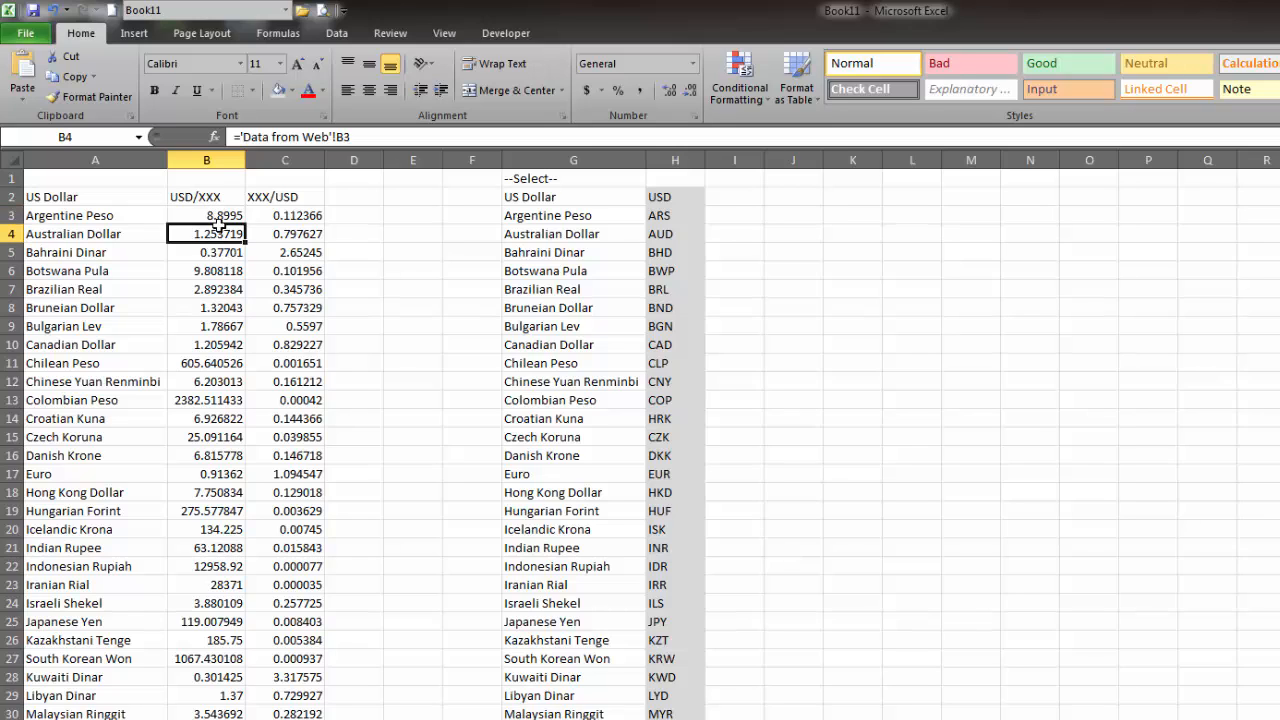
left_click(222, 217)
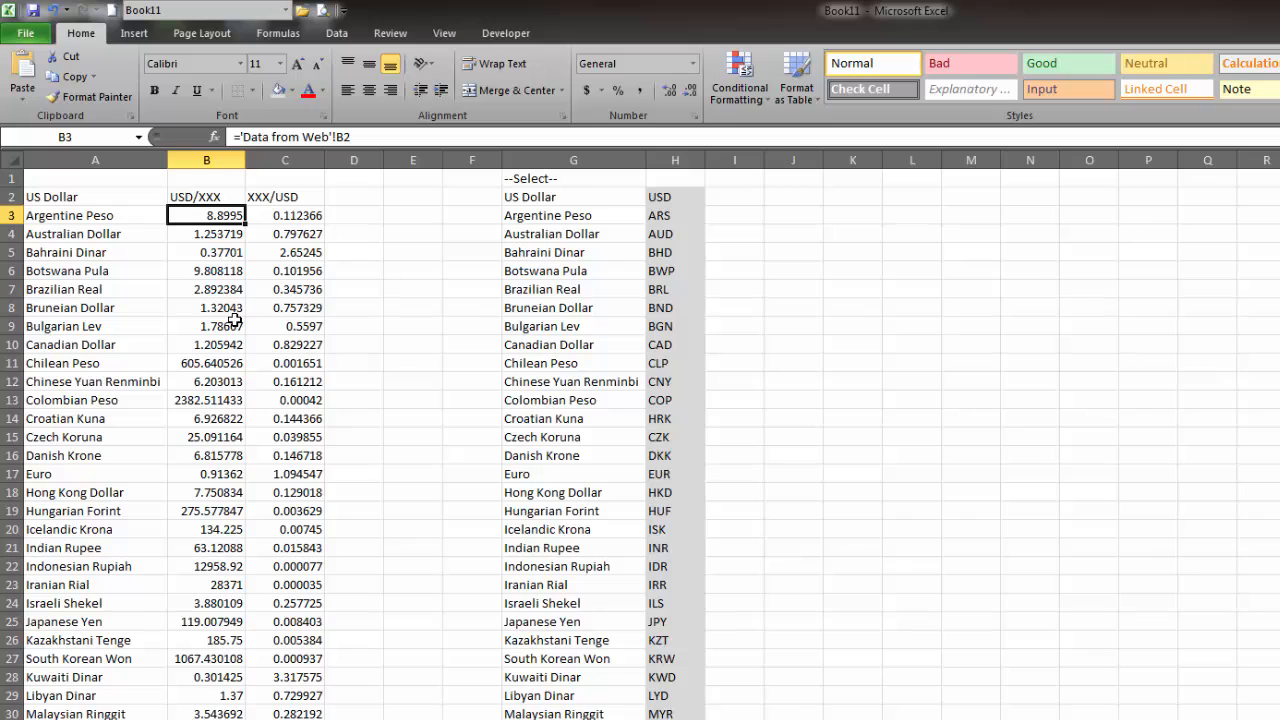
left_click(212, 234)
left_click(215, 219)
left_click_drag(112, 240, 200, 236)
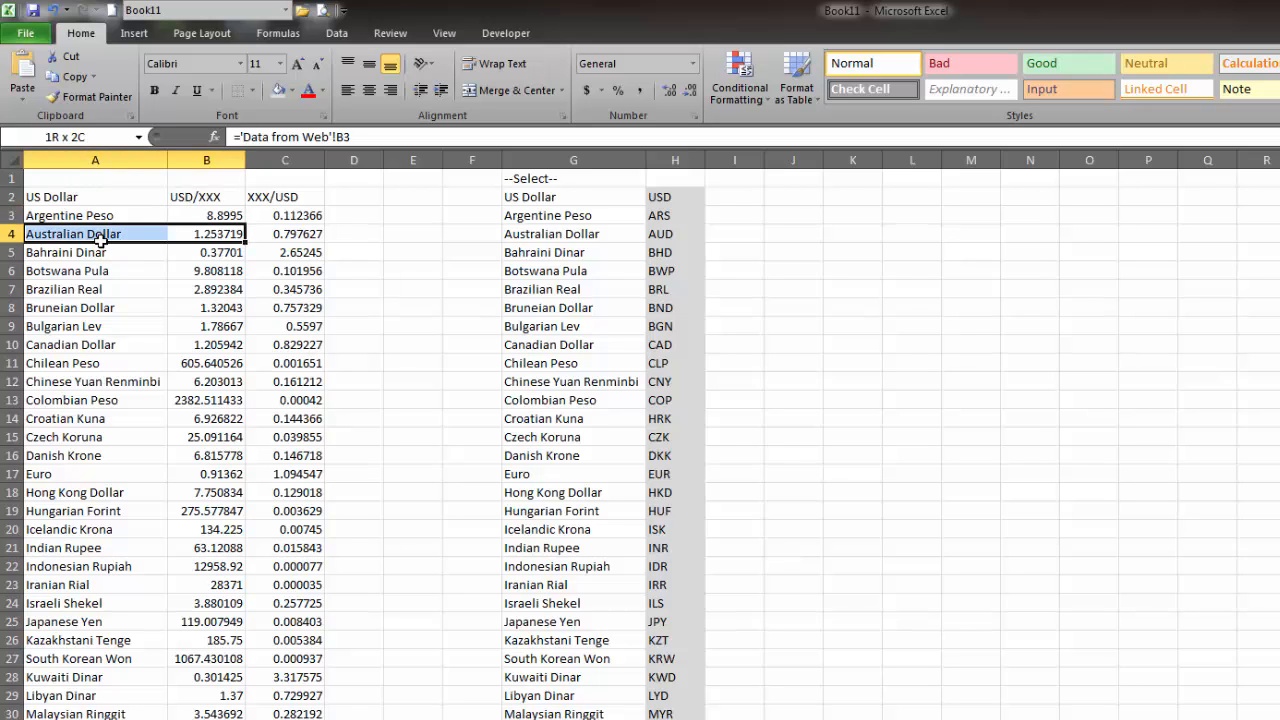
left_click(190, 215)
- Calculate a trial cross rate in D4 of the Vlookup sheet with the formula =B4/B3
left_click(378, 233)
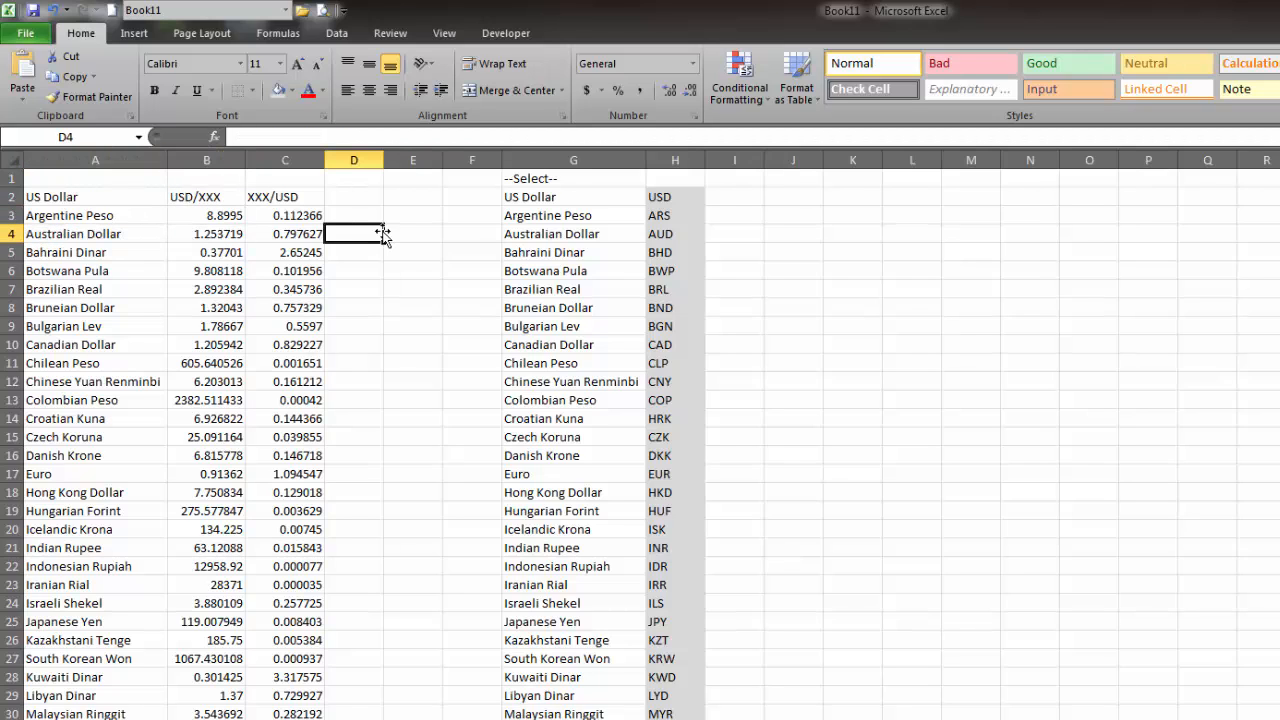
type("=")
key("Left")
key("Left")
type("/")
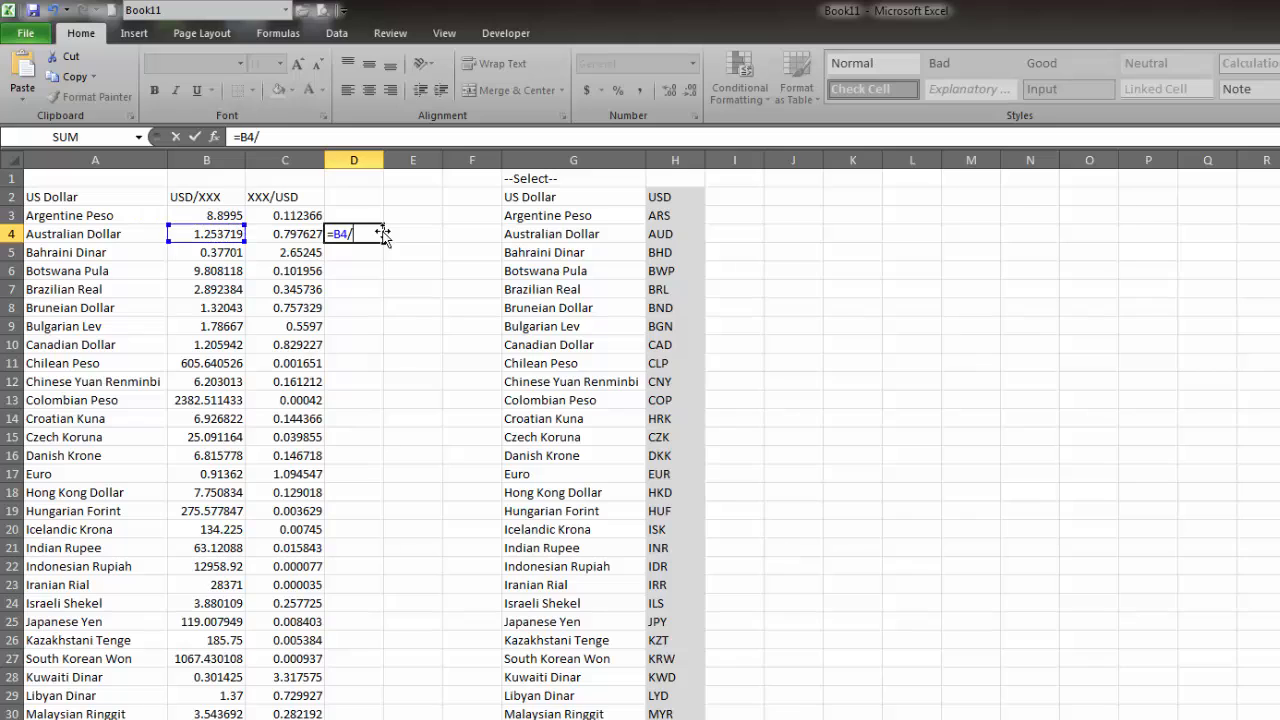
key("Left")
key("Left")
key("Up")
key("Return")
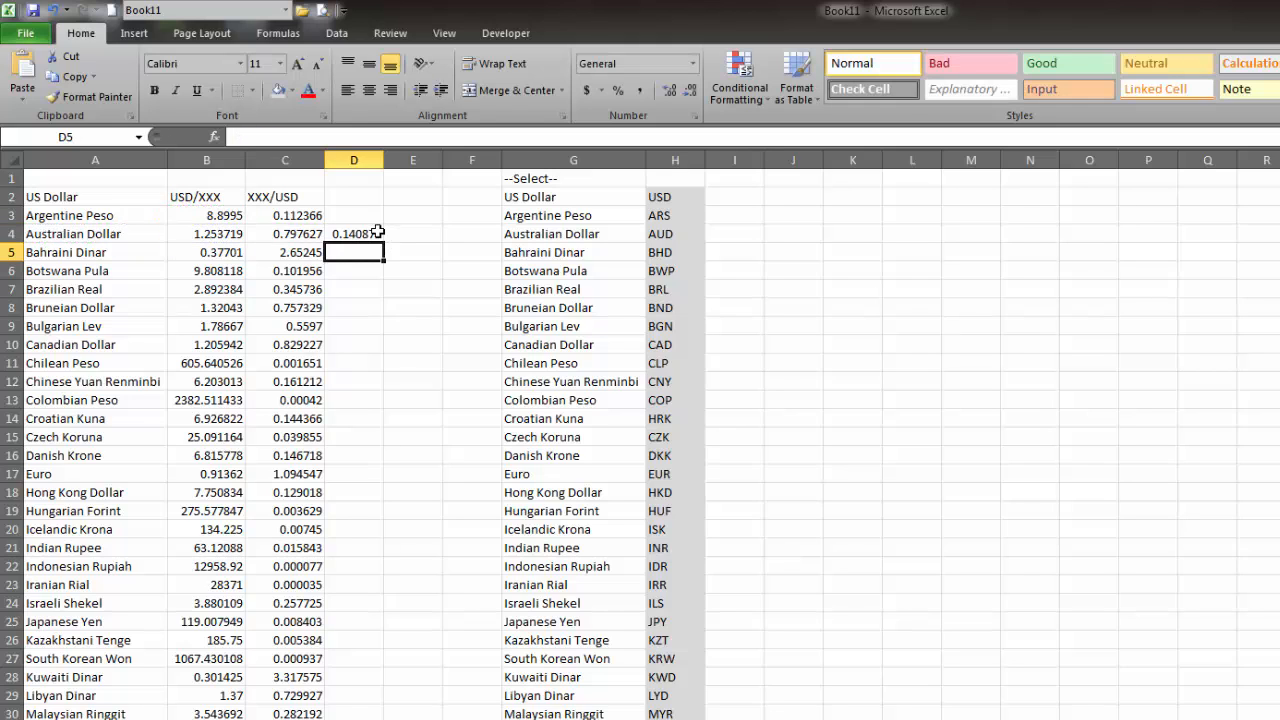
left_click(378, 232)
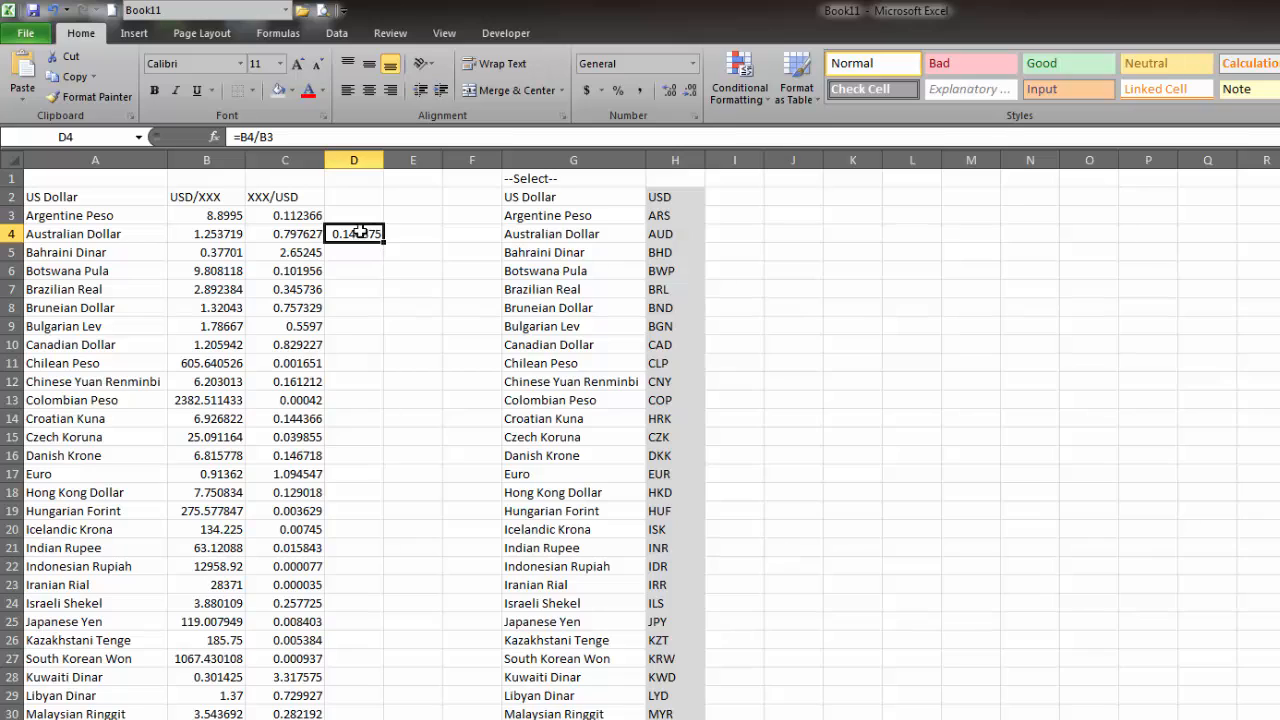
- Clear the trial cross rate formula by deleting the contents of D3:D7
left_click_drag(358, 213, 361, 285)
key("Delete")
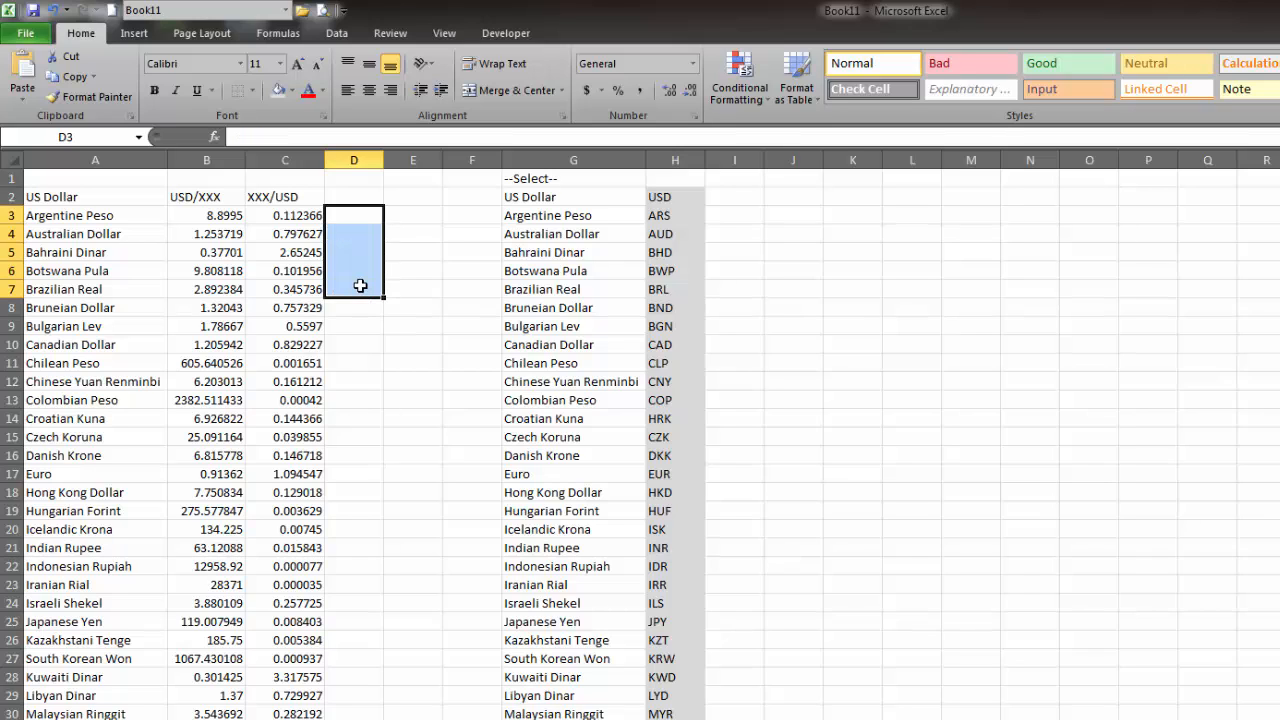
left_click(366, 250)
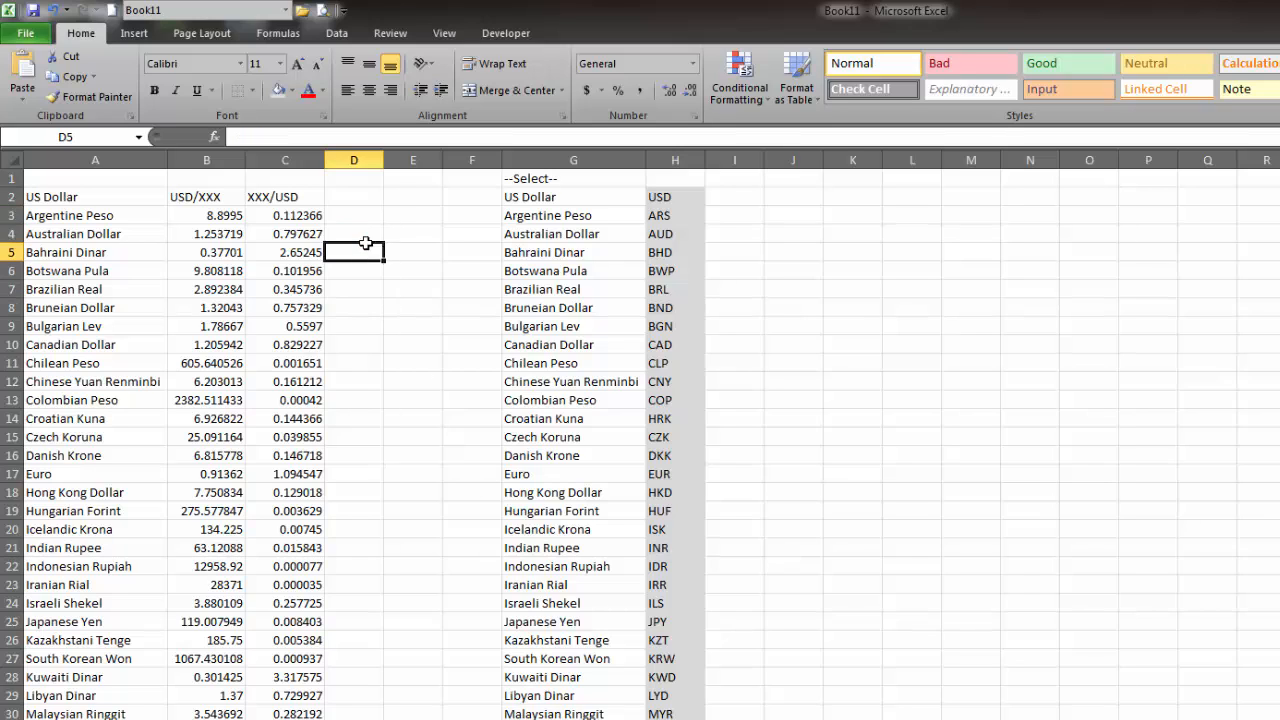
left_click(362, 221)
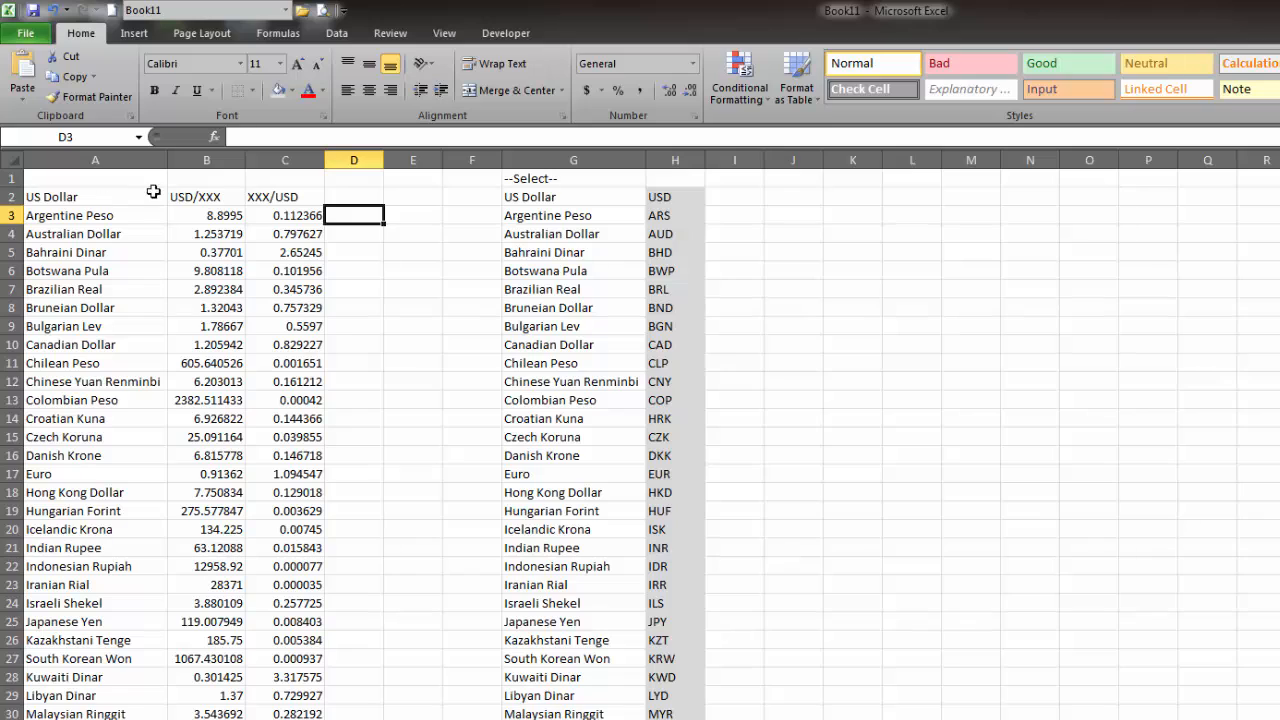
- Review the USD/XXX and XXX/USD rate columns B and C, and return to the converter sheet
left_click_drag(216, 192, 290, 490)
scroll(333, 550, "up", 7)
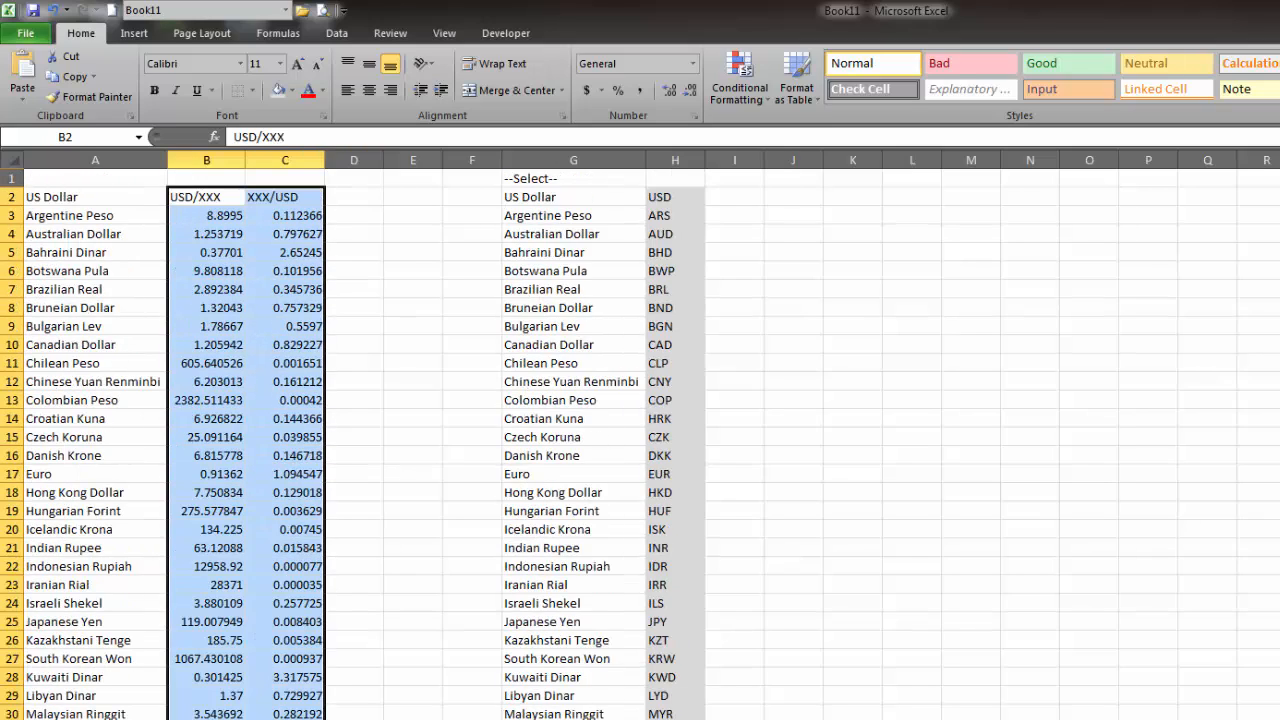
left_click_drag(405, 270, 403, 254)
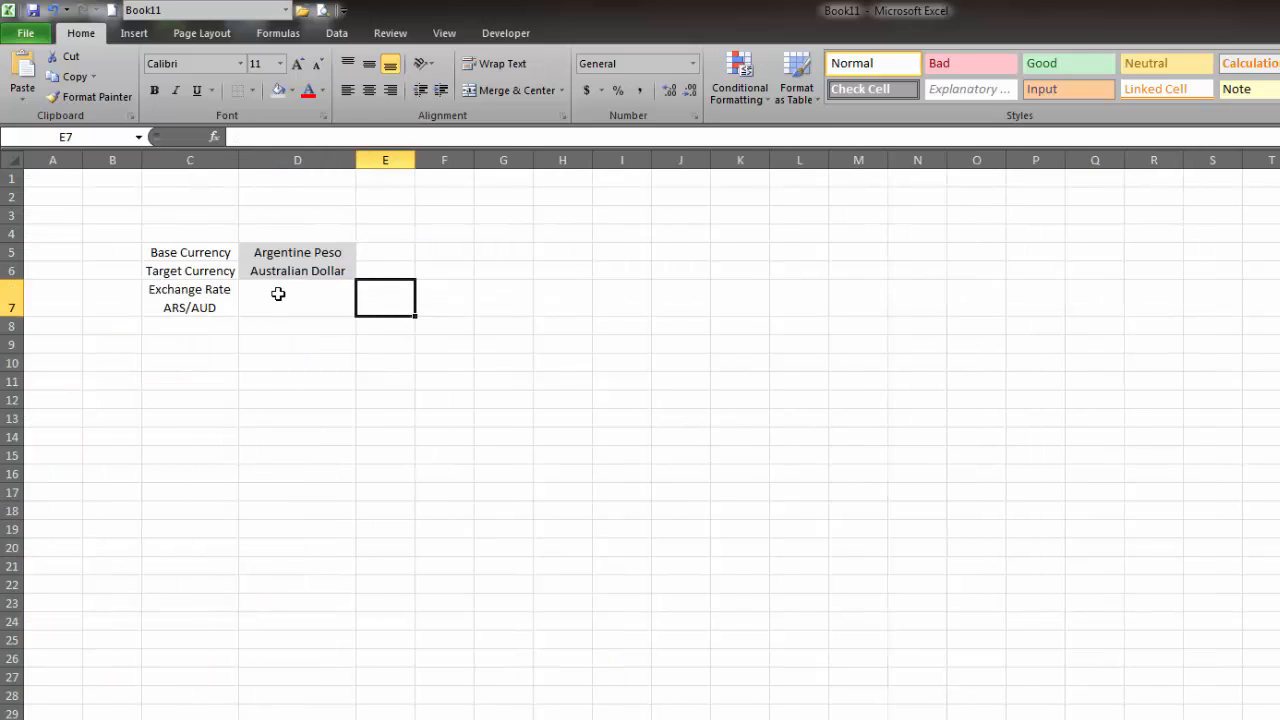
- Begin an IF formula in D7 that returns 1 when the Target Currency in D6 equals "US Dollar"
left_click(278, 294)
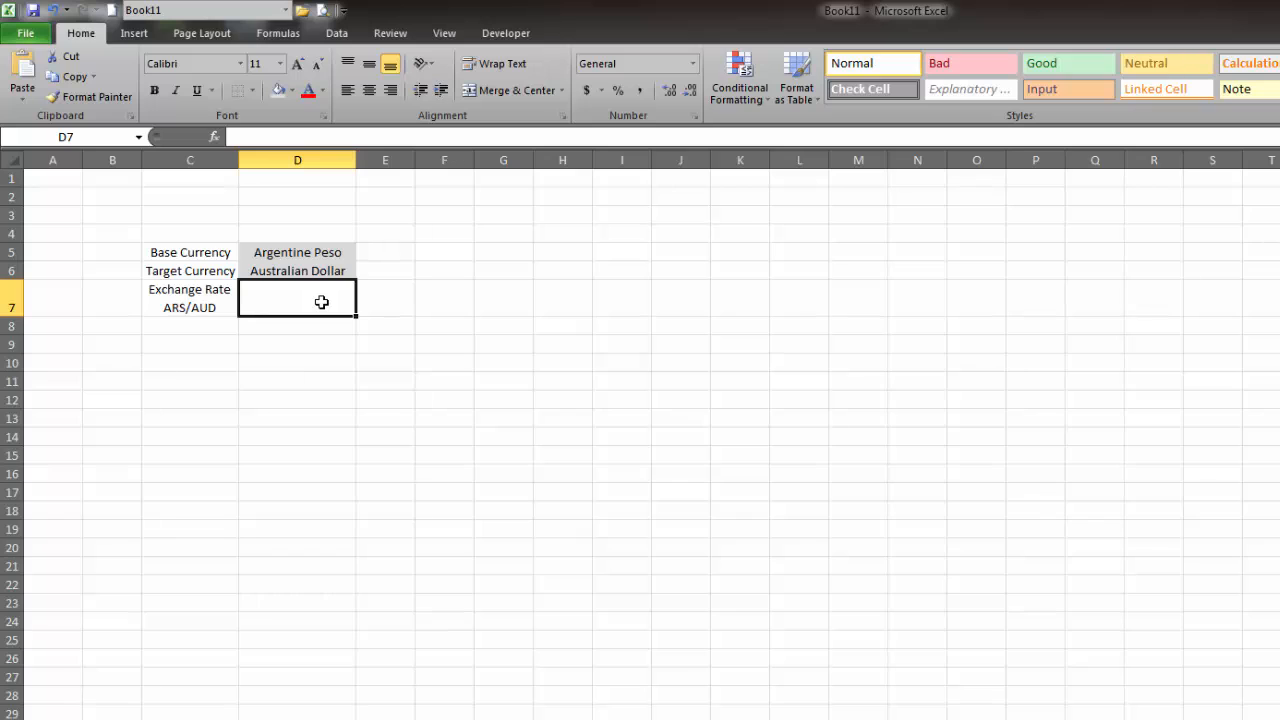
type("=")
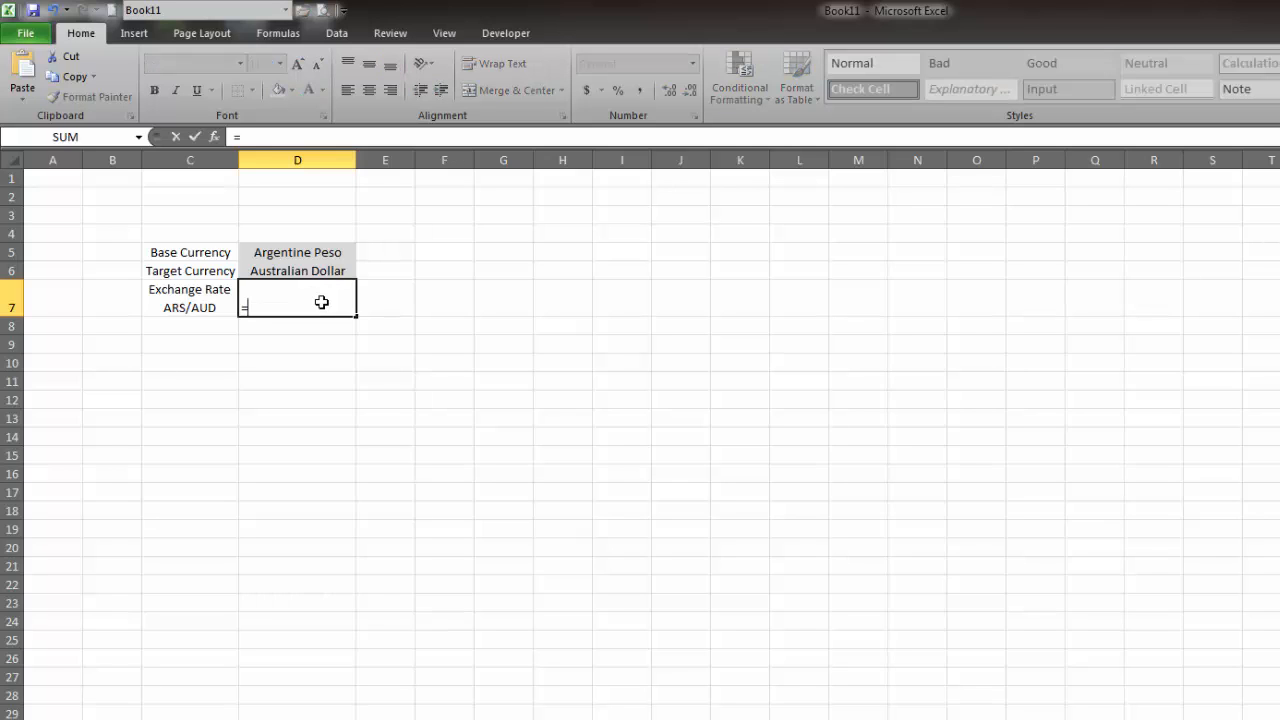
type("if(")
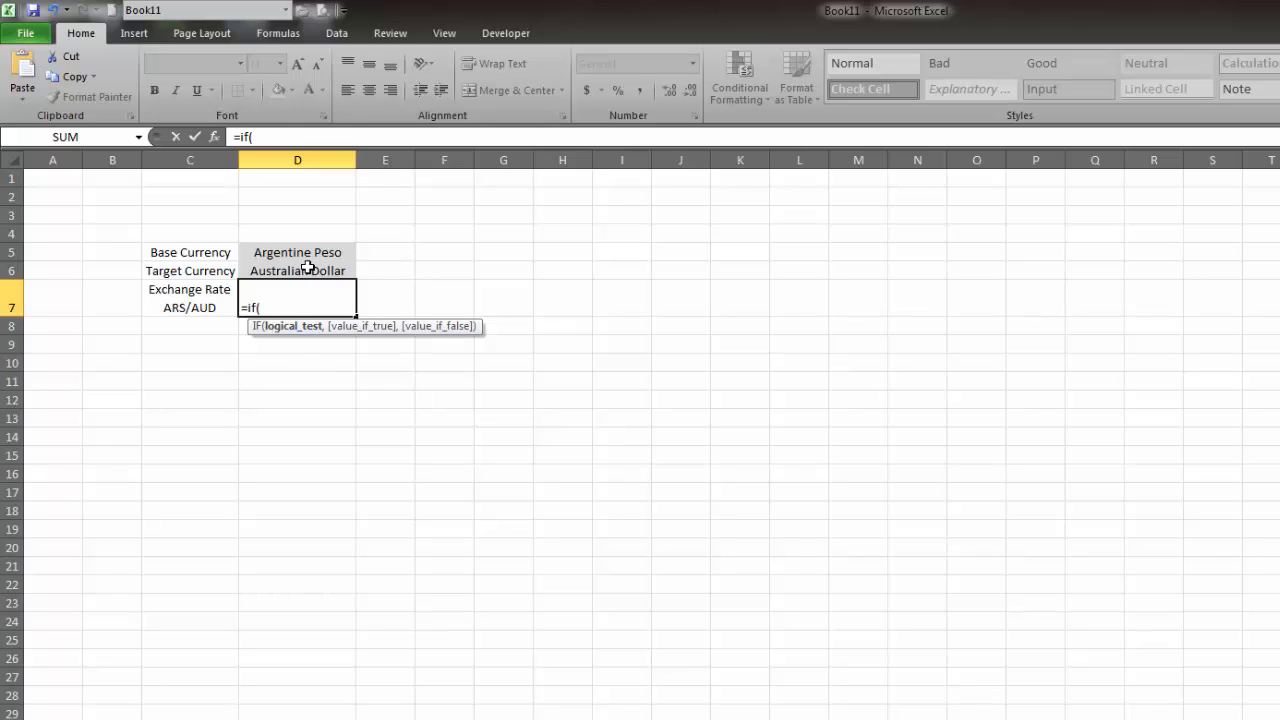
left_click(308, 268)
type("=")
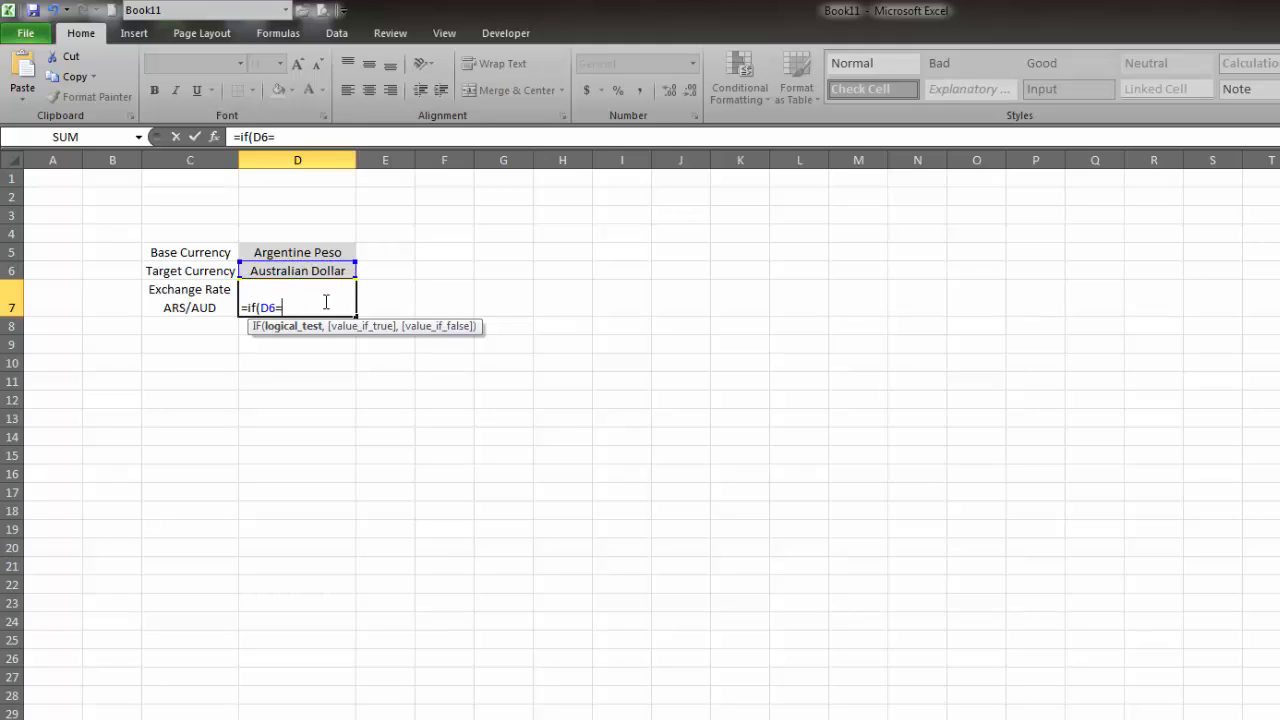
type("\"US Dollar\"")
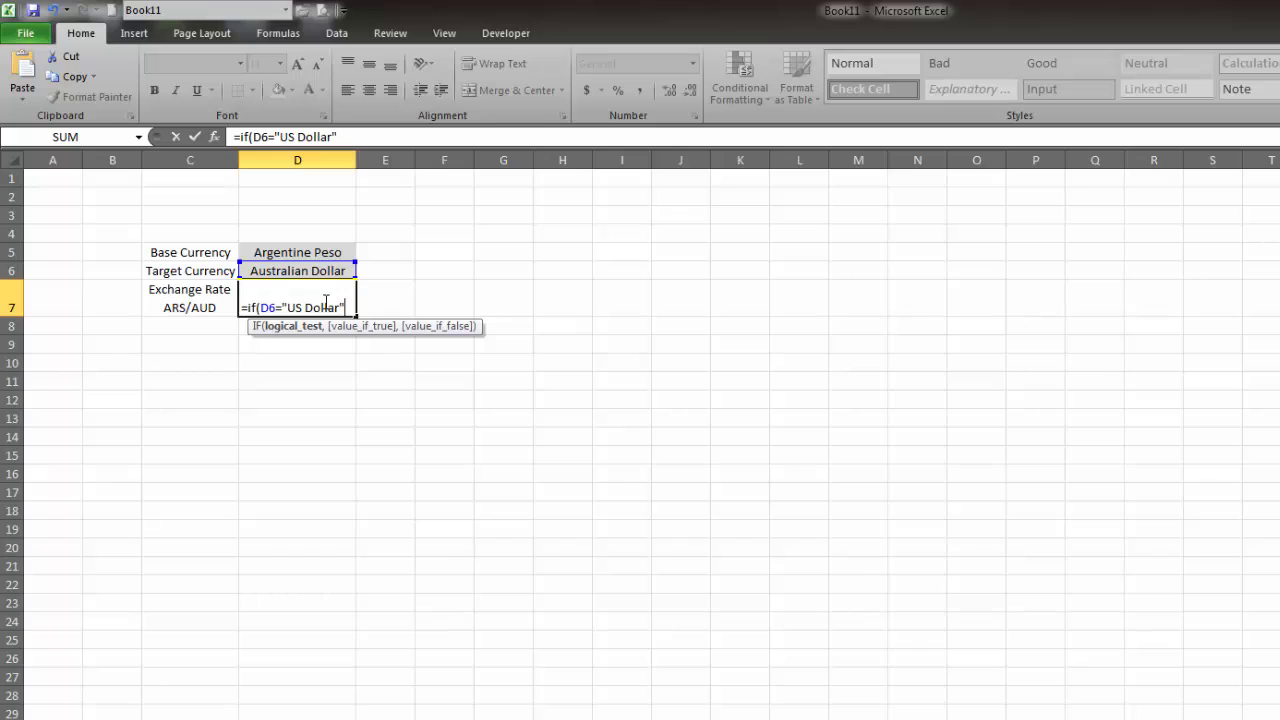
type(",")
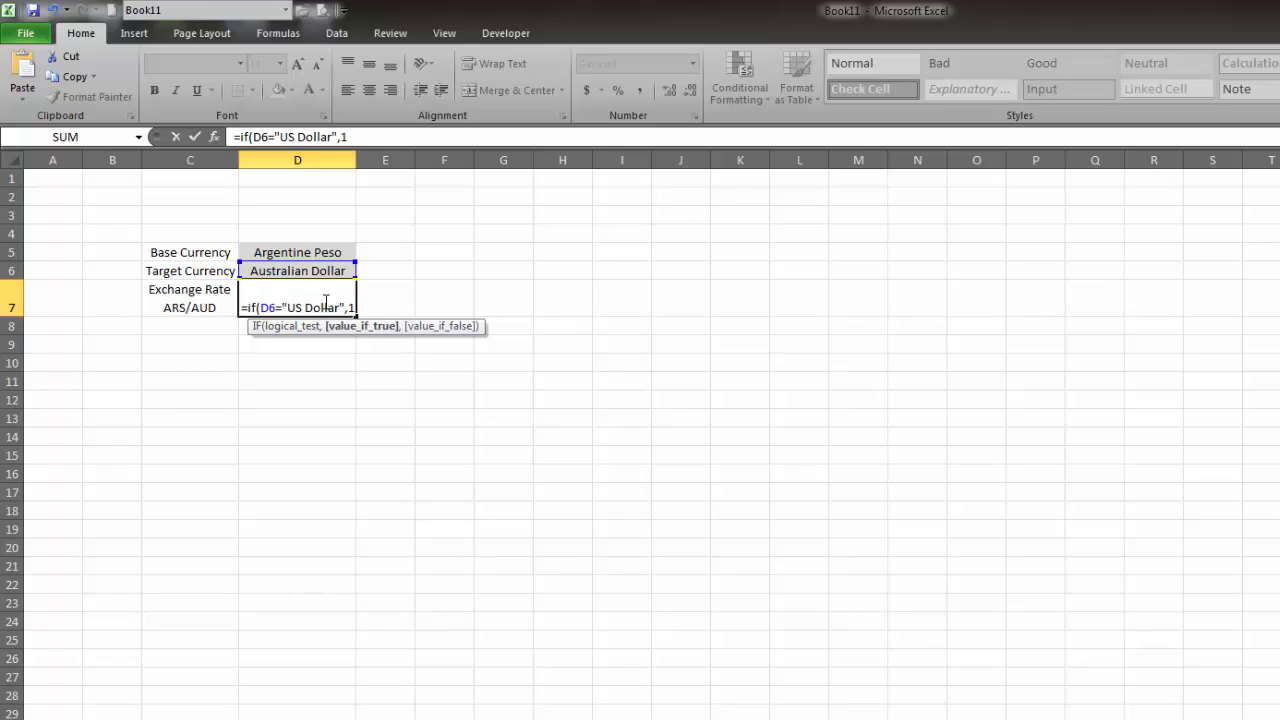
type("1,")
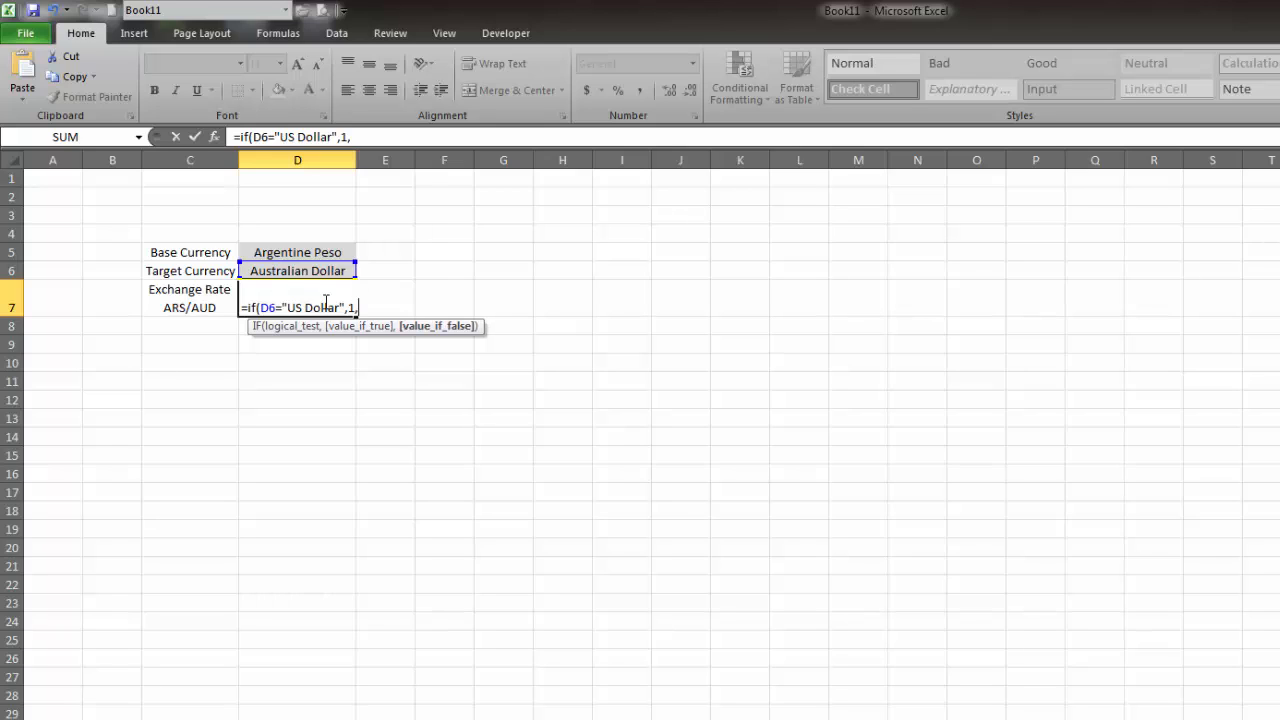
- Add a VLOOKUP of D6 as the IF's false value, using the absolute table range Vlookup!$A$3:$B$55
type("vlook")
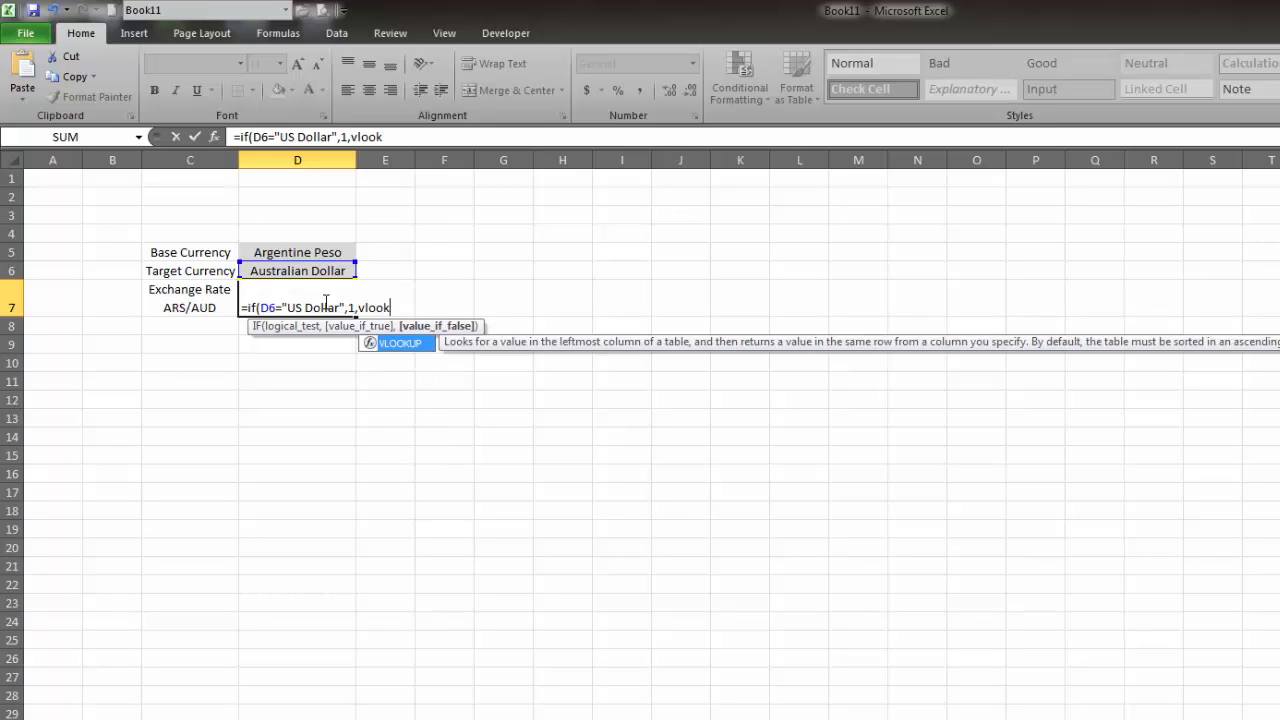
type("up(")
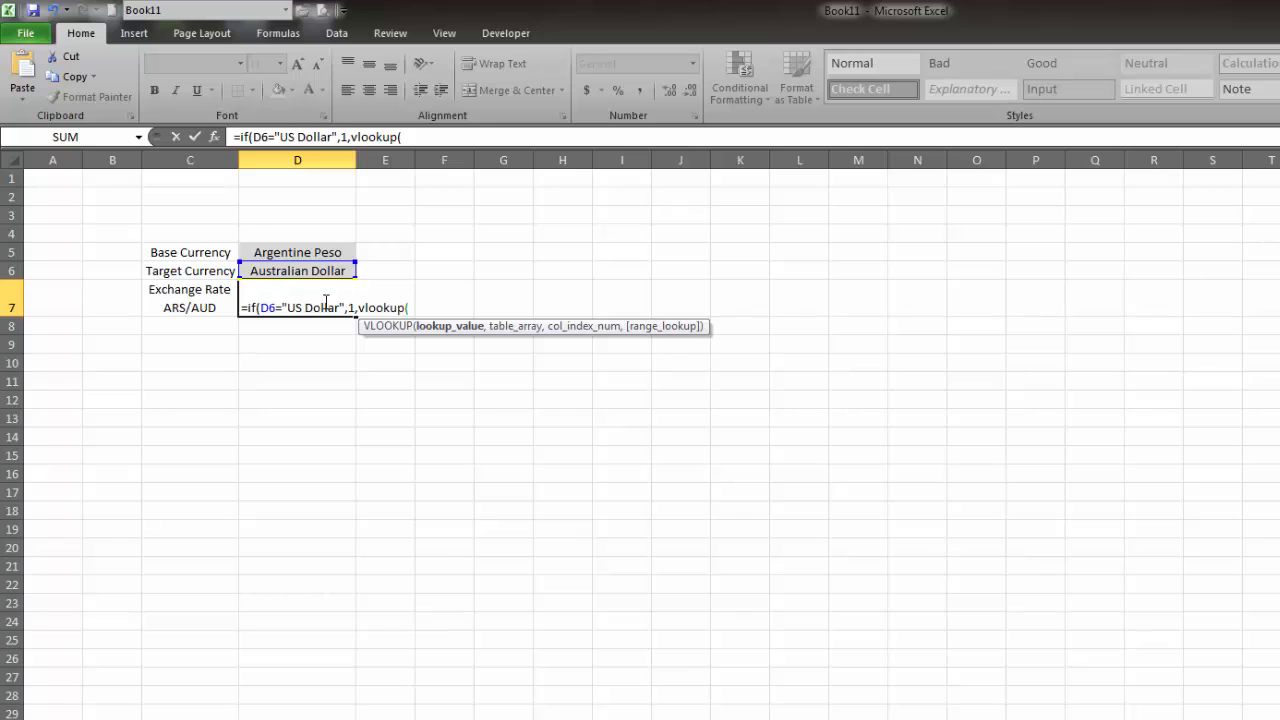
left_click(292, 268)
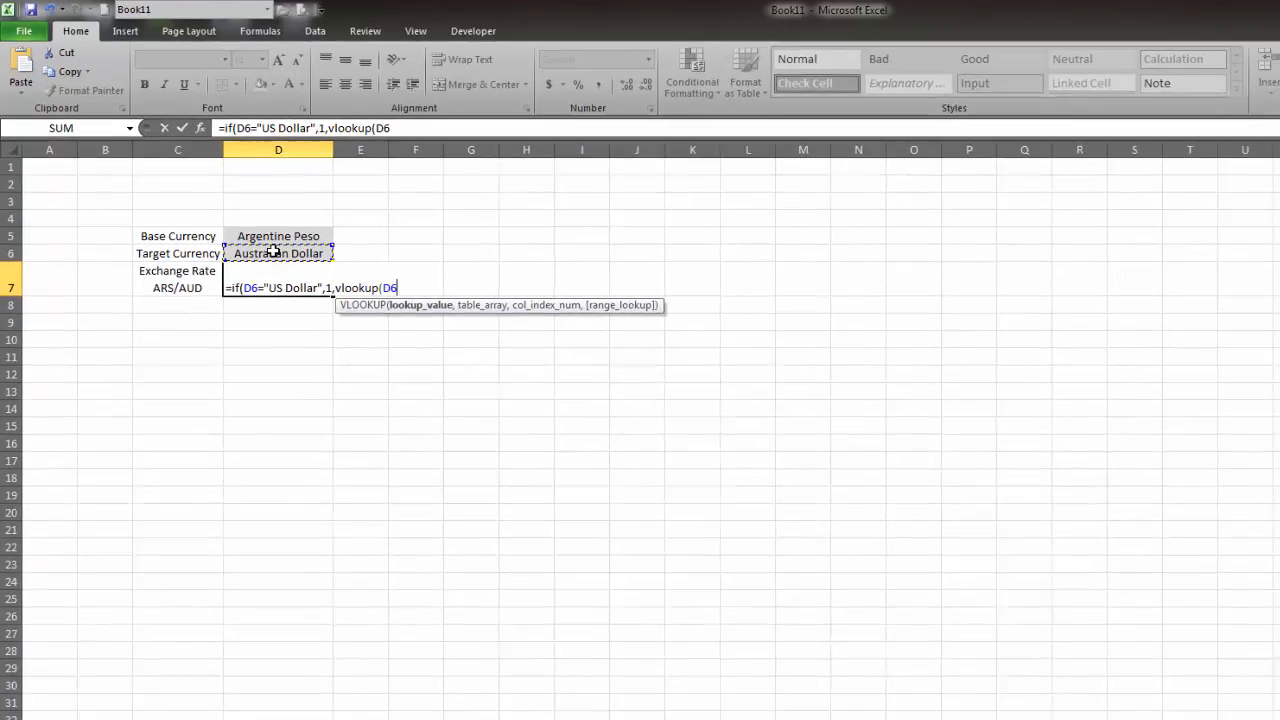
type(",")
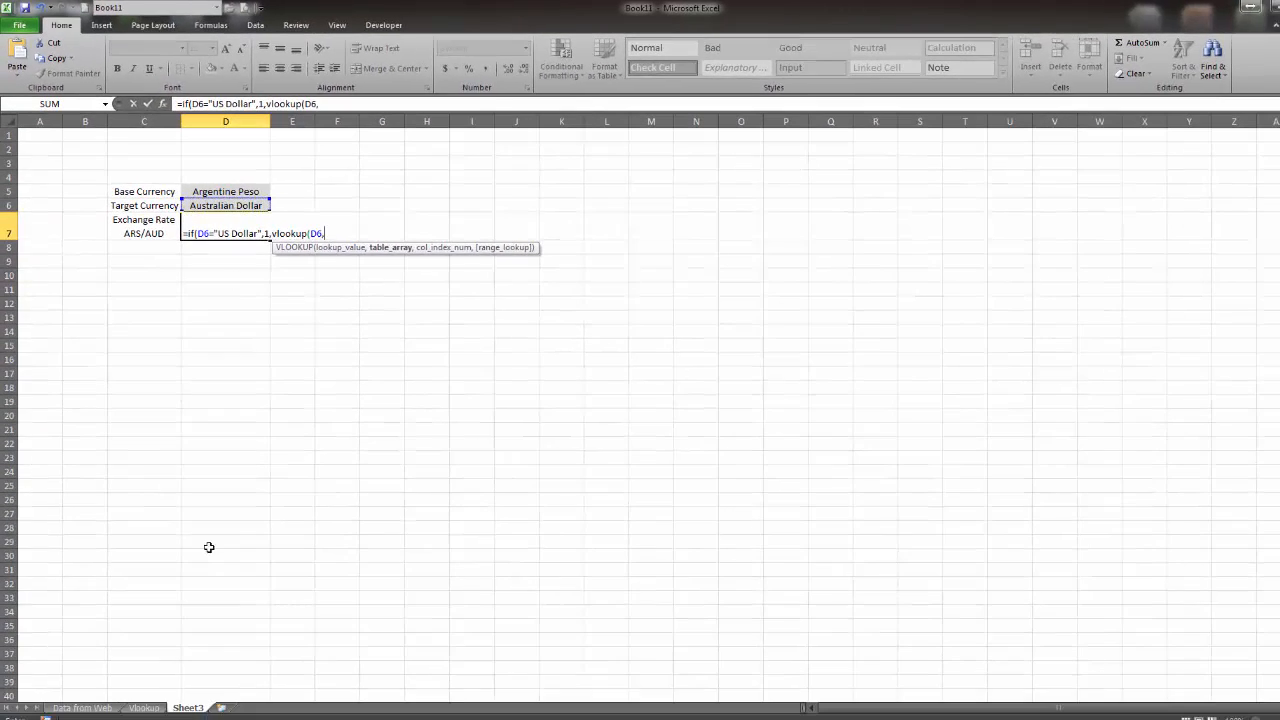
left_click(143, 707)
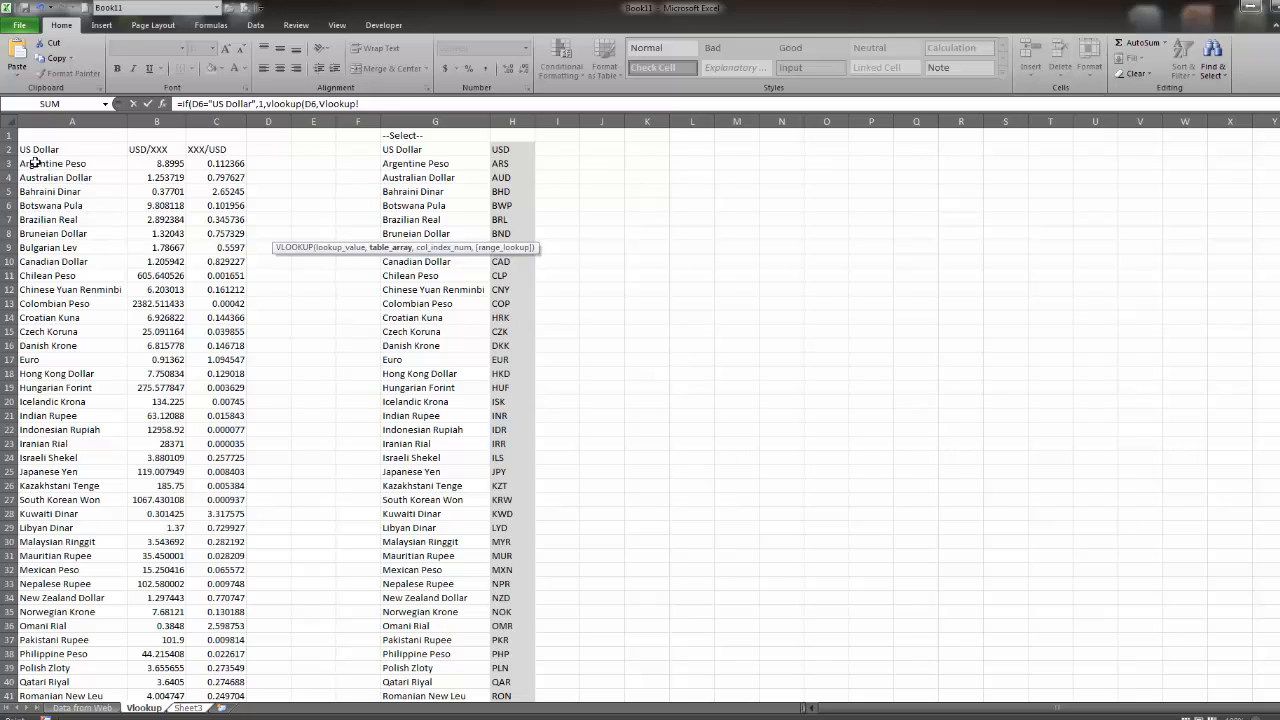
left_click_drag(51, 163, 154, 687)
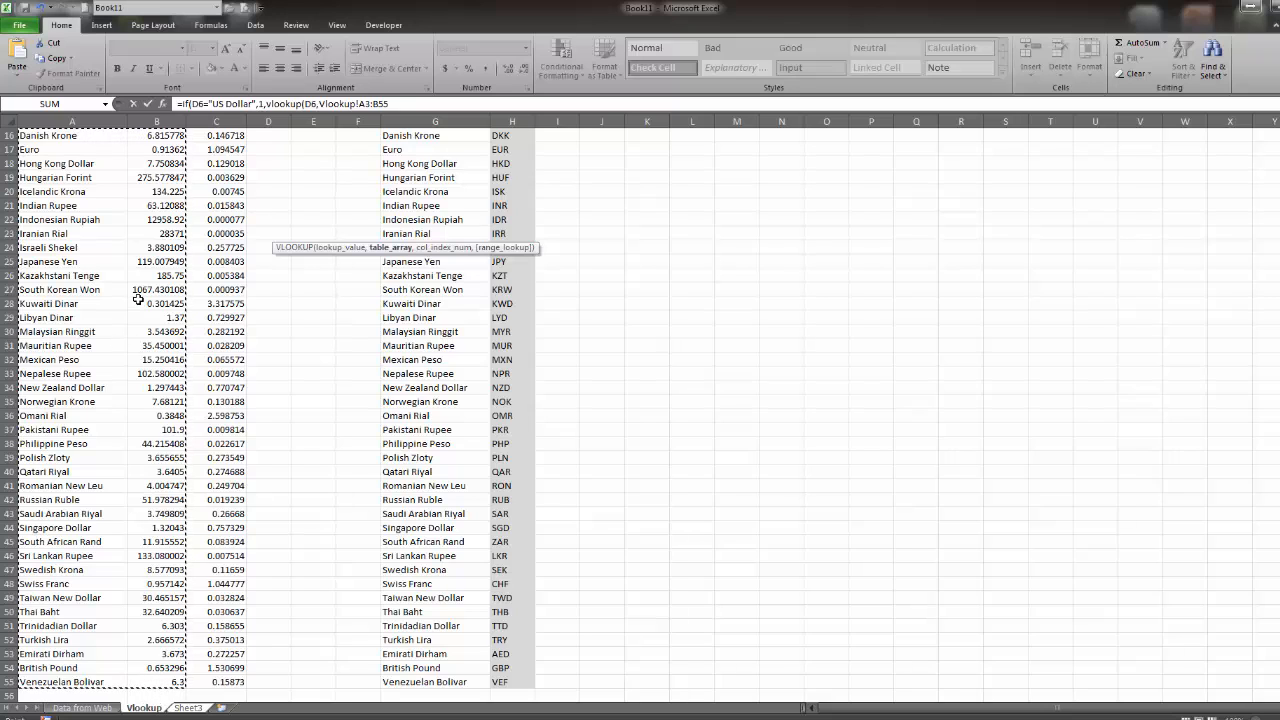
key("F4")
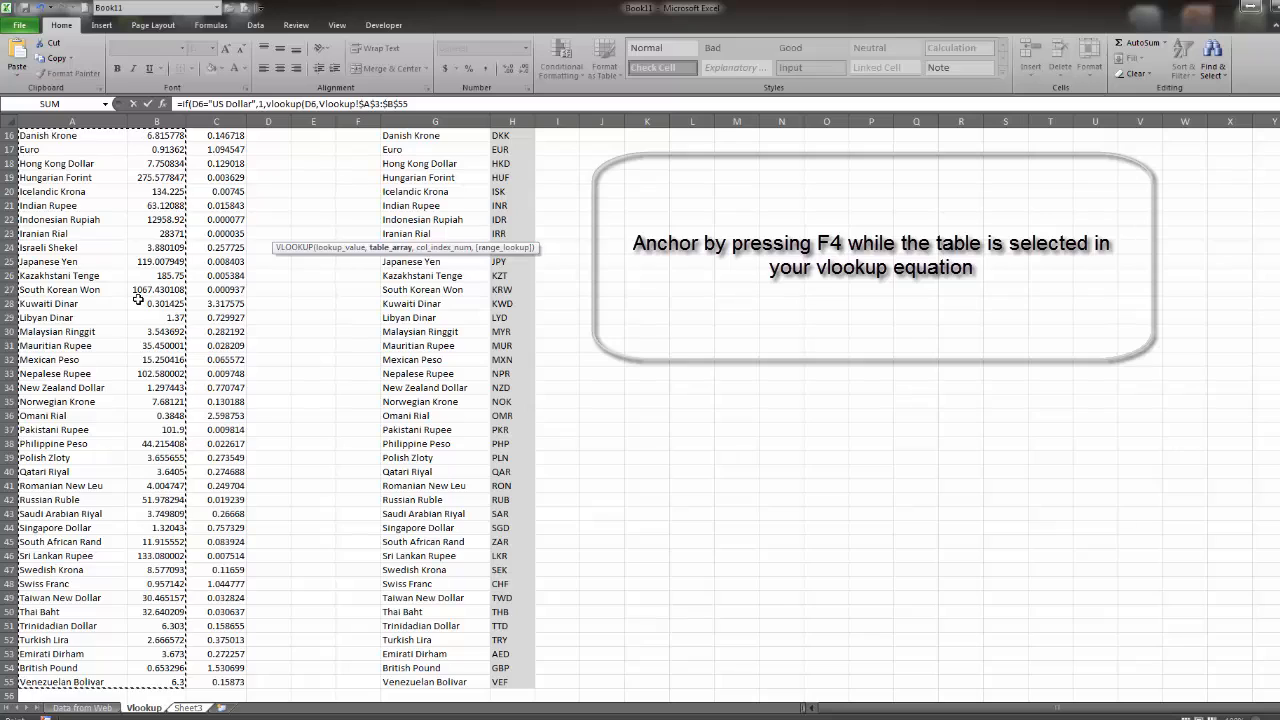
- Finish the D7 formula with column index 2 and FALSE for an exact match, and enter it
type(",")
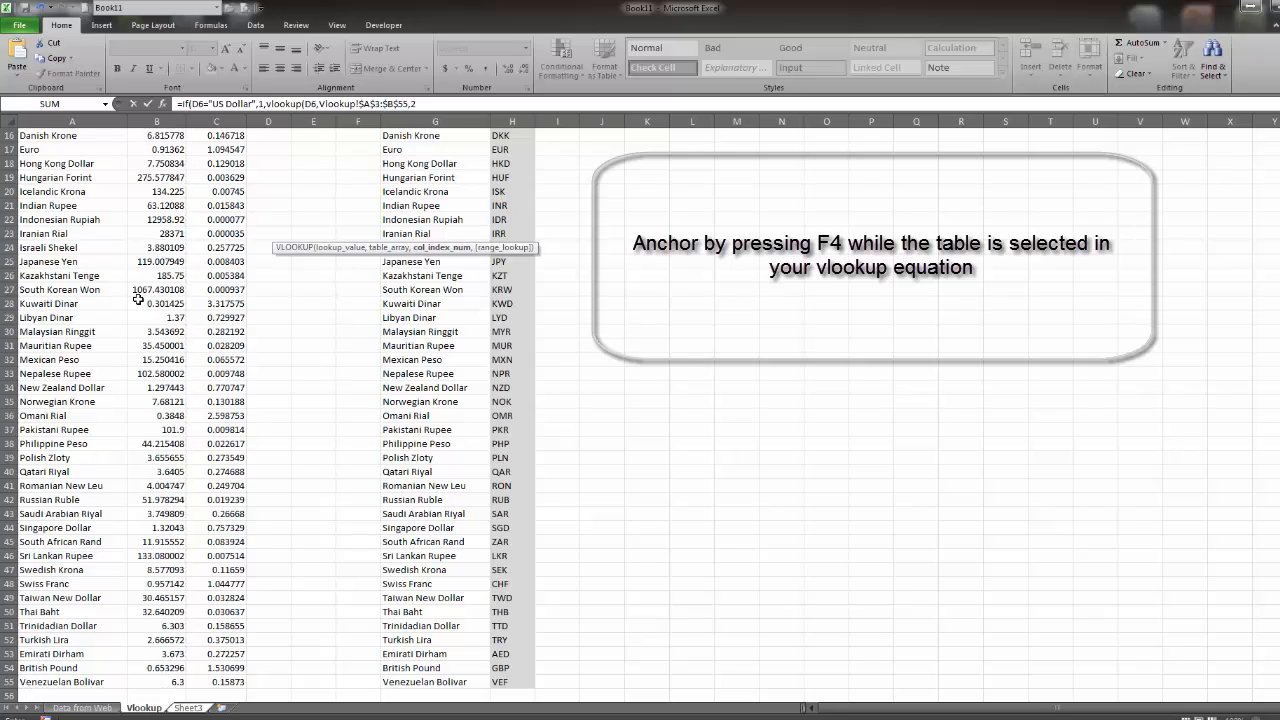
type("2,")
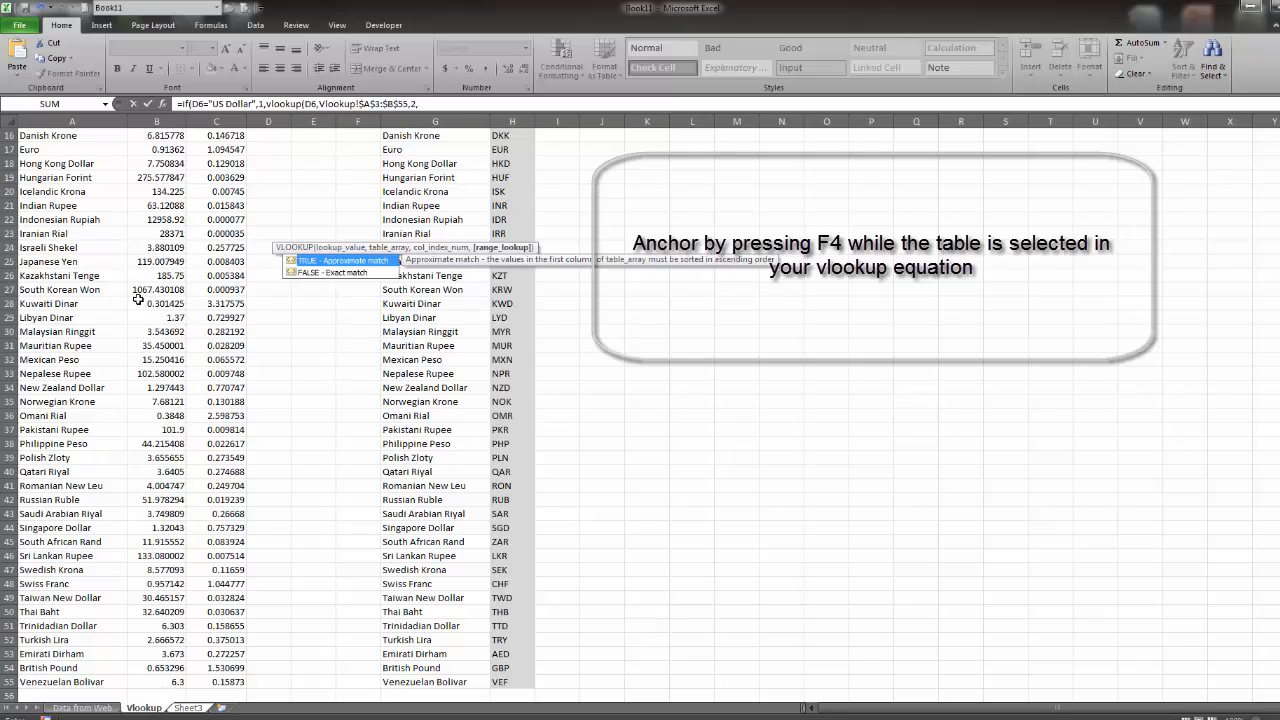
type("false")
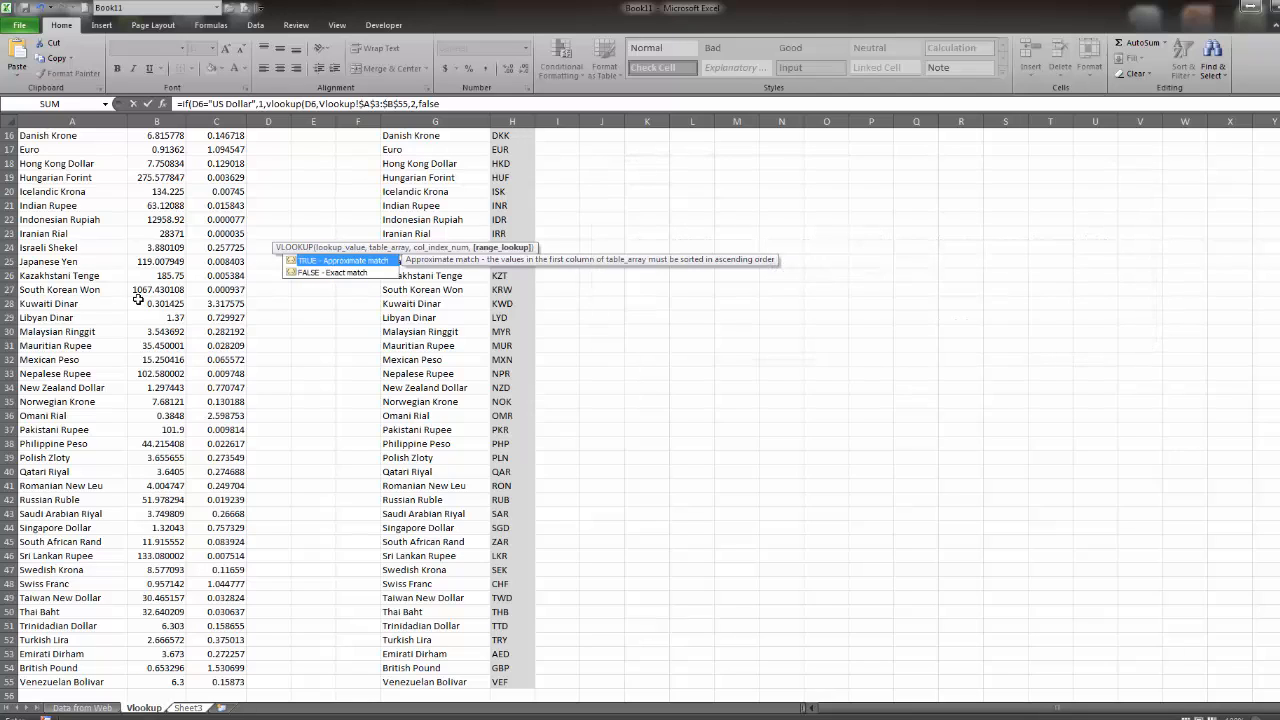
type(")")
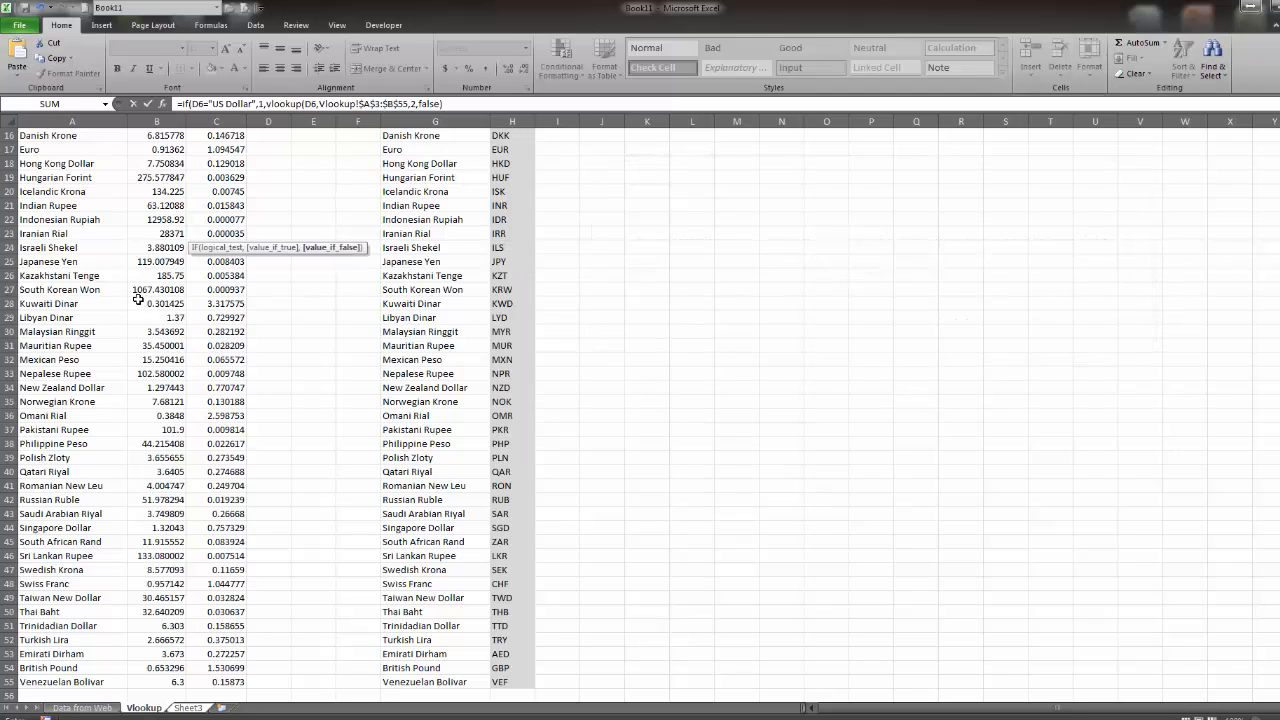
type(")")
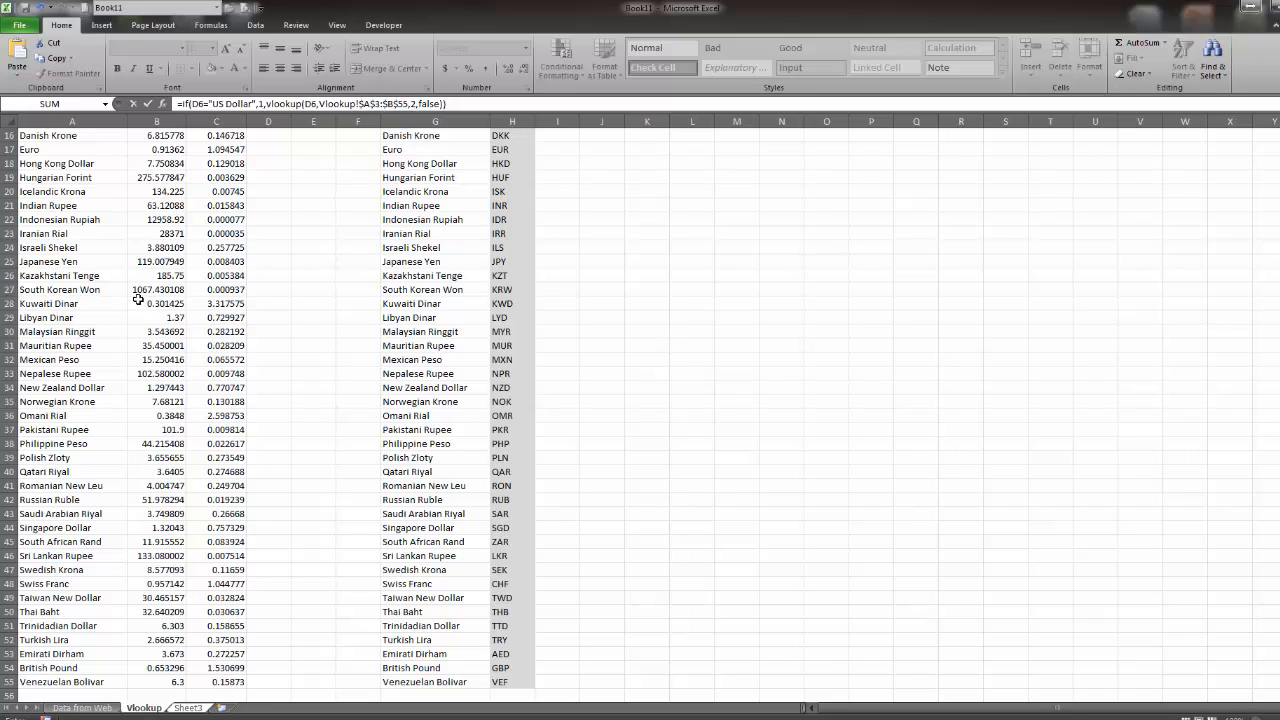
key("Return")
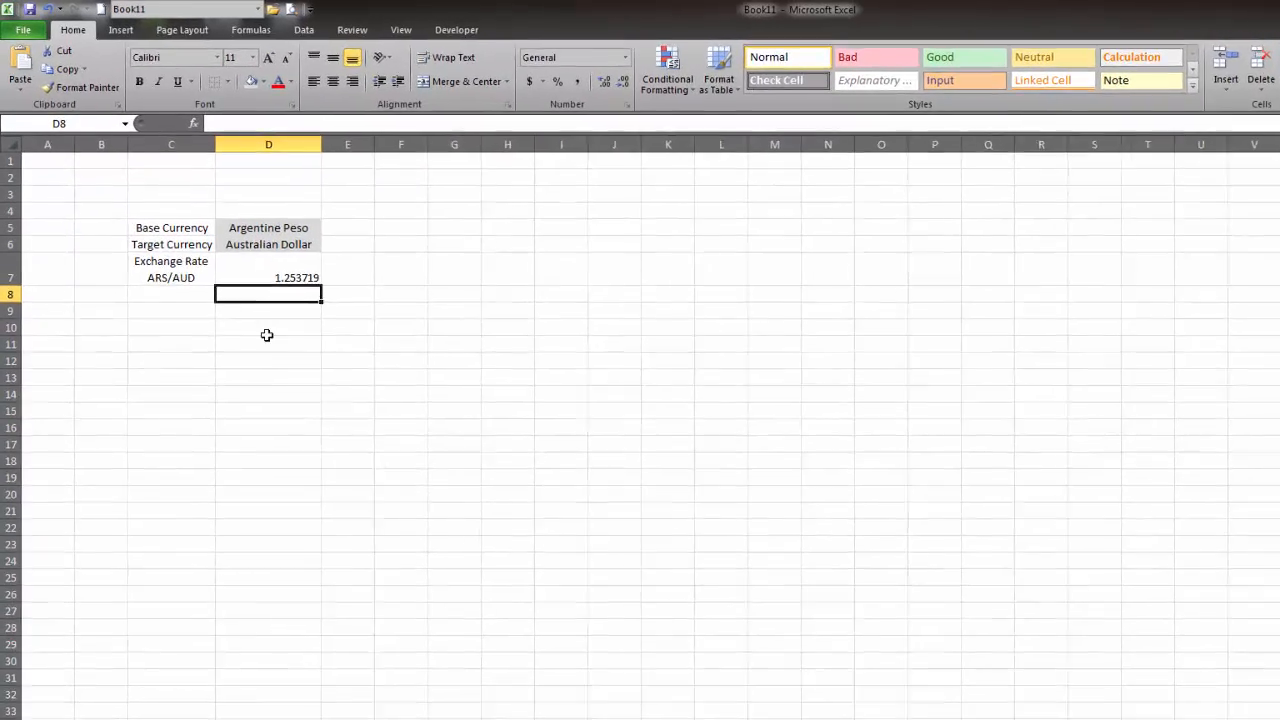
- Compare the D7 result with the Australian Dollar USD/XXX rate in B4 of the Vlookup sheet, and return to the converter
left_click(316, 305)
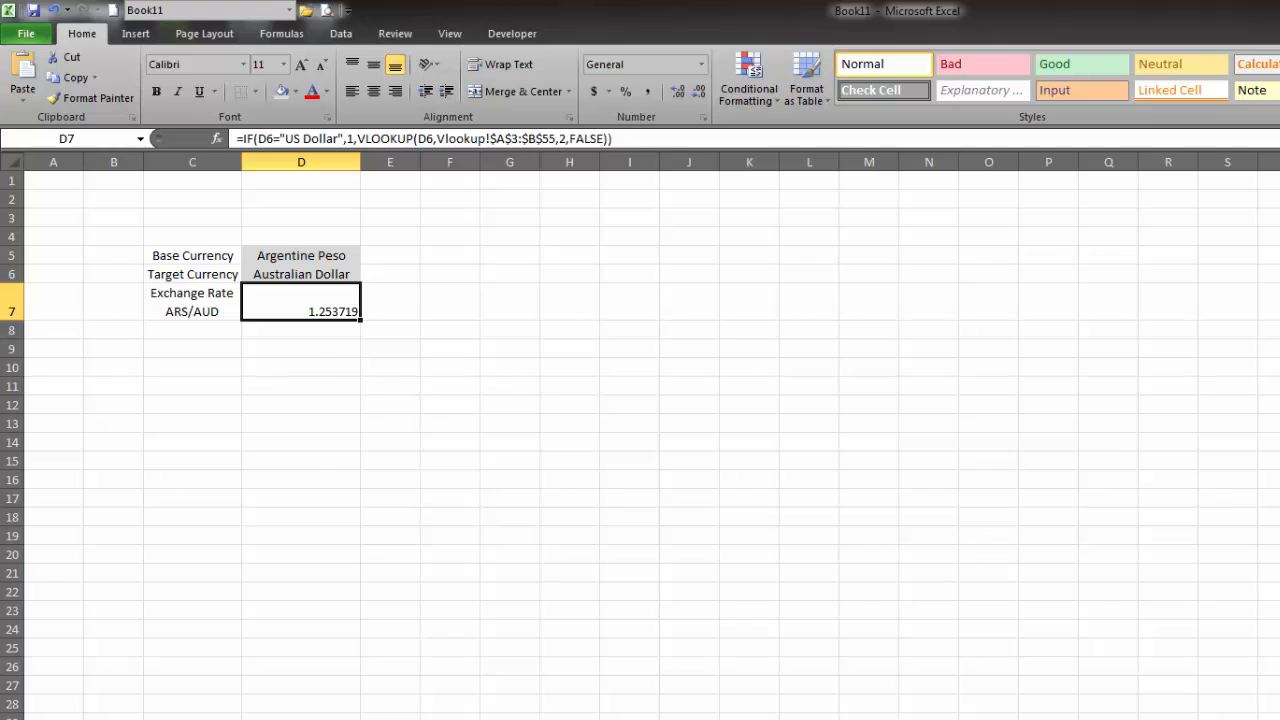
key("ctrl+Page_Down")
scroll(233, 313, "up", 5)
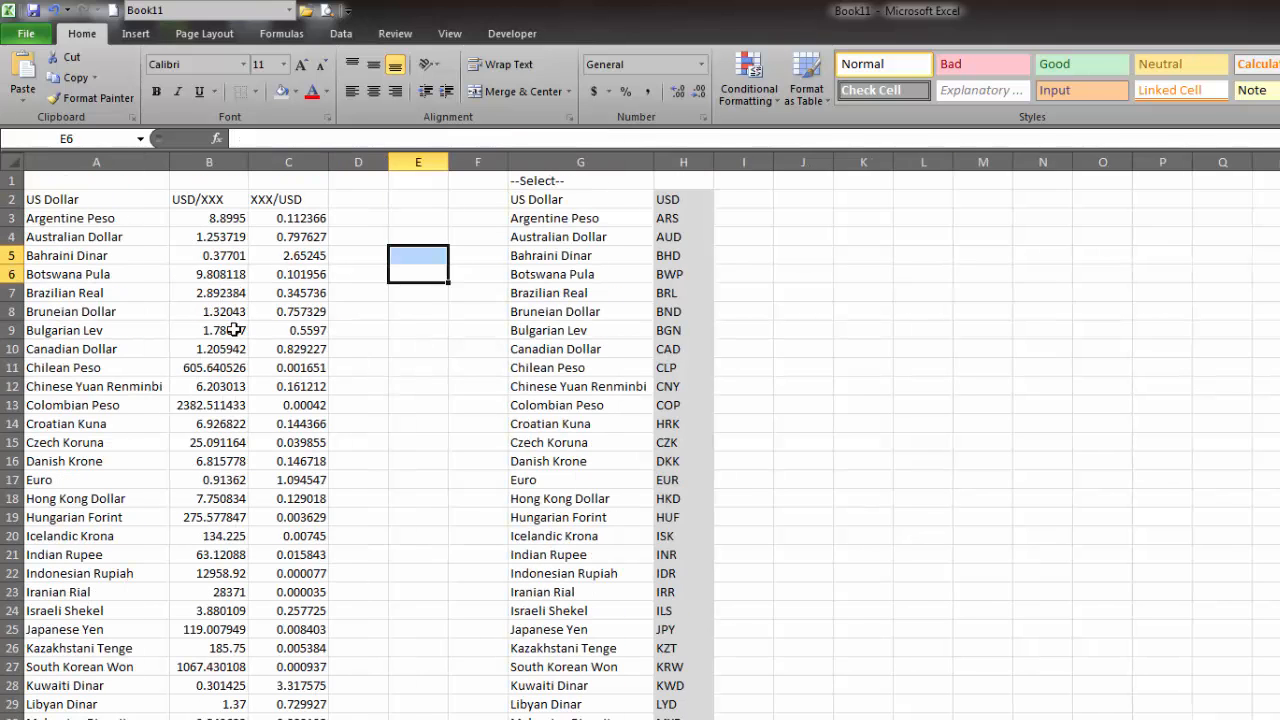
left_click(216, 237)
key("ctrl+Page_Down")
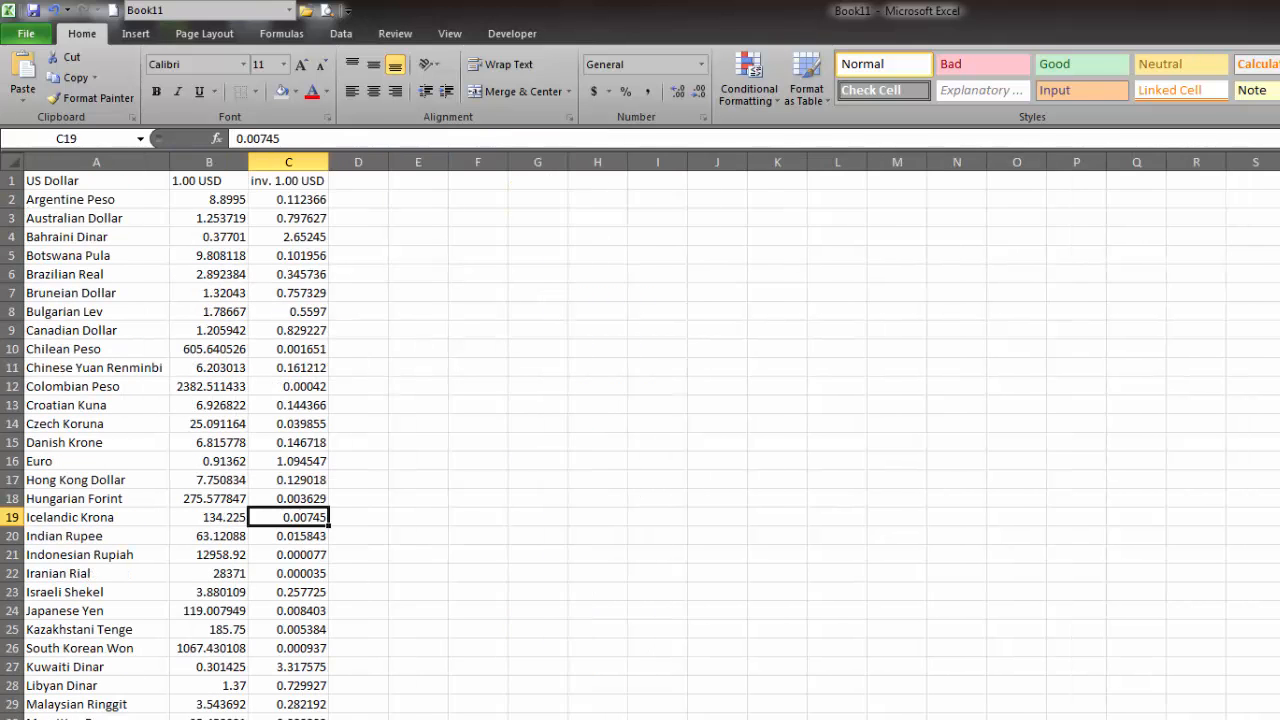
key("ctrl+Page_Up")
key("ctrl+Page_Up")
- Set the Target Currency in D6 to US Dollar and check the exchange rate in D7
left_click(318, 274)
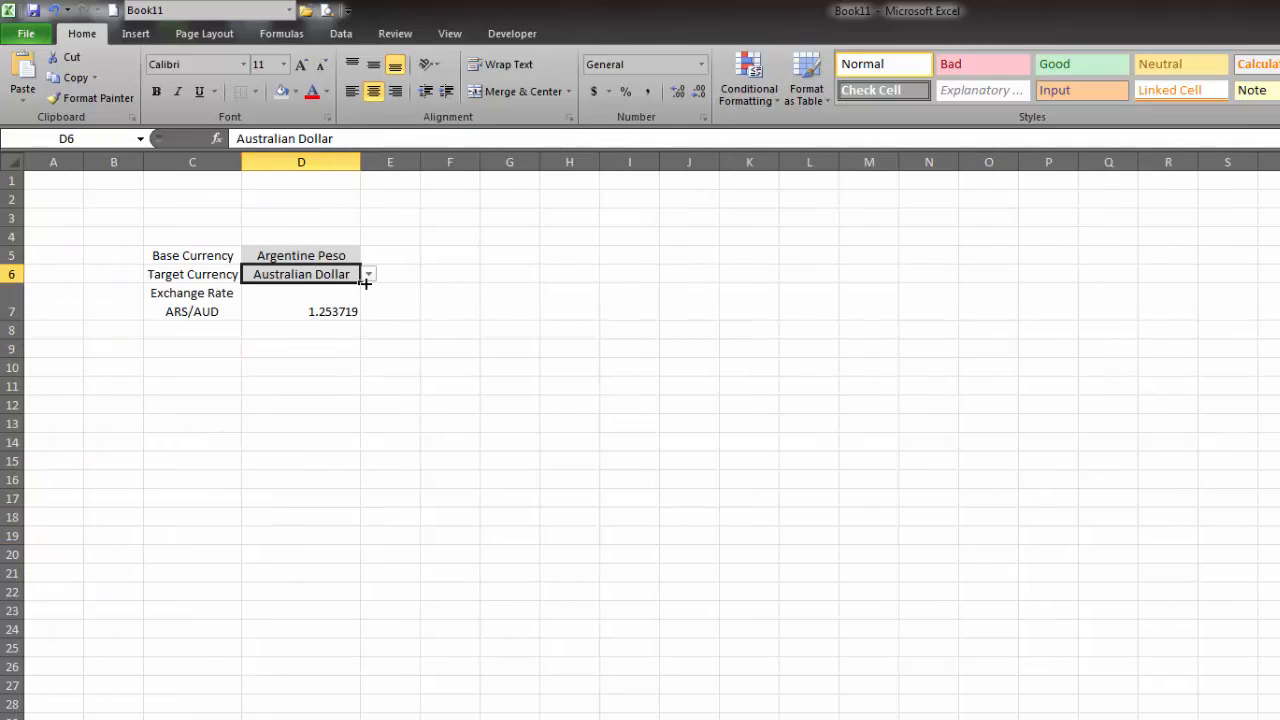
left_click(368, 274)
left_click(369, 293)
left_click(369, 293)
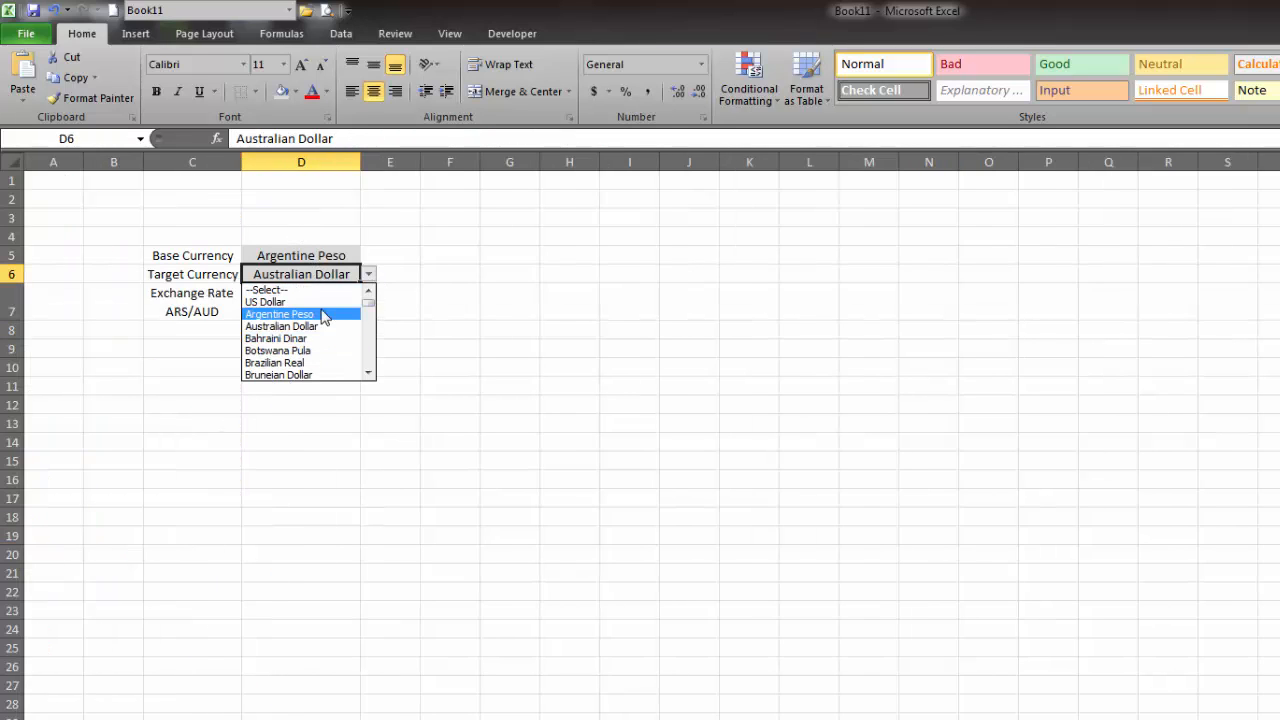
left_click(330, 301)
left_click(334, 303)
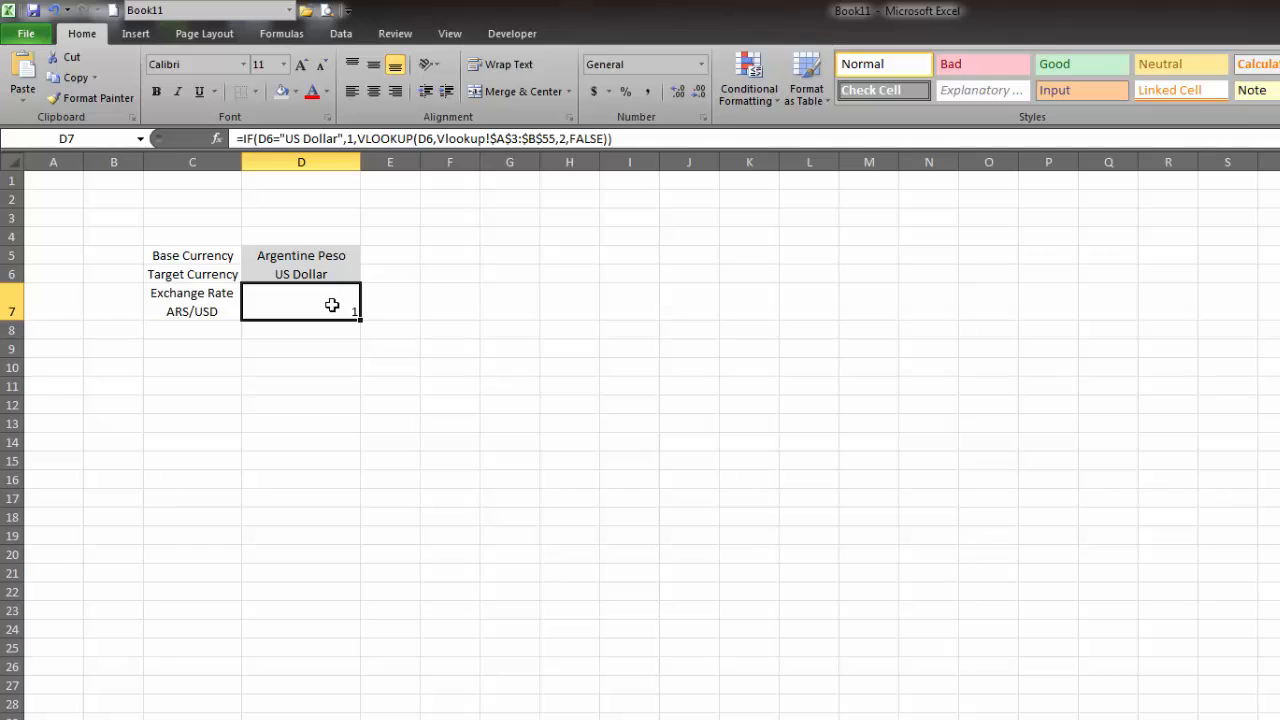
- Extend the D7 formula with a division sign followed by a copy of its whole IF/VLOOKUP expression
double_click(332, 305)
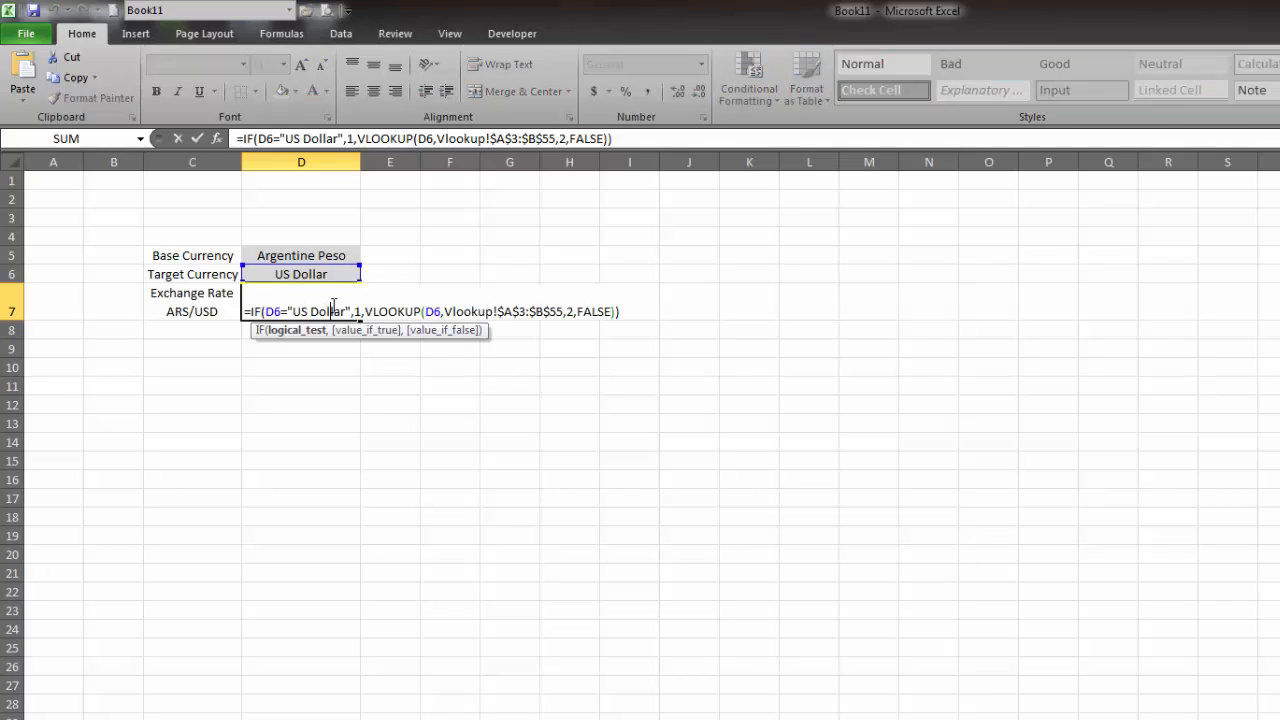
left_click(623, 311)
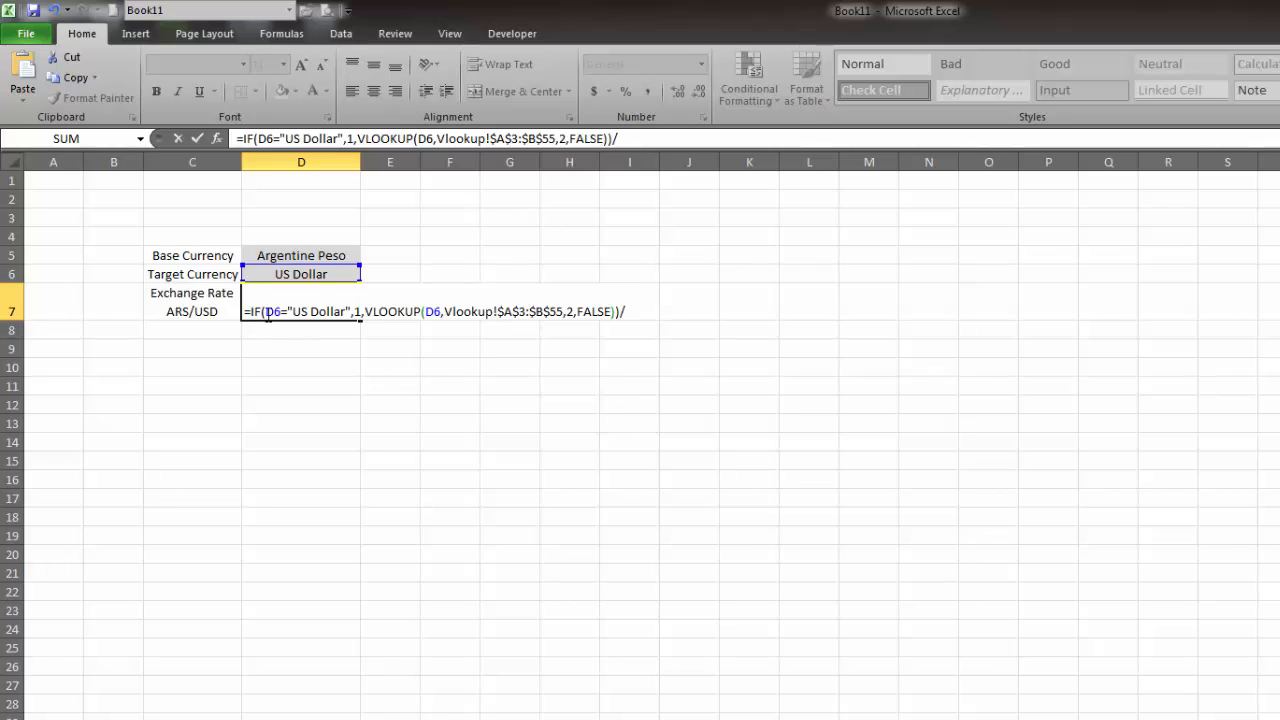
left_click_drag(250, 316, 622, 316)
key("ctrl+c")
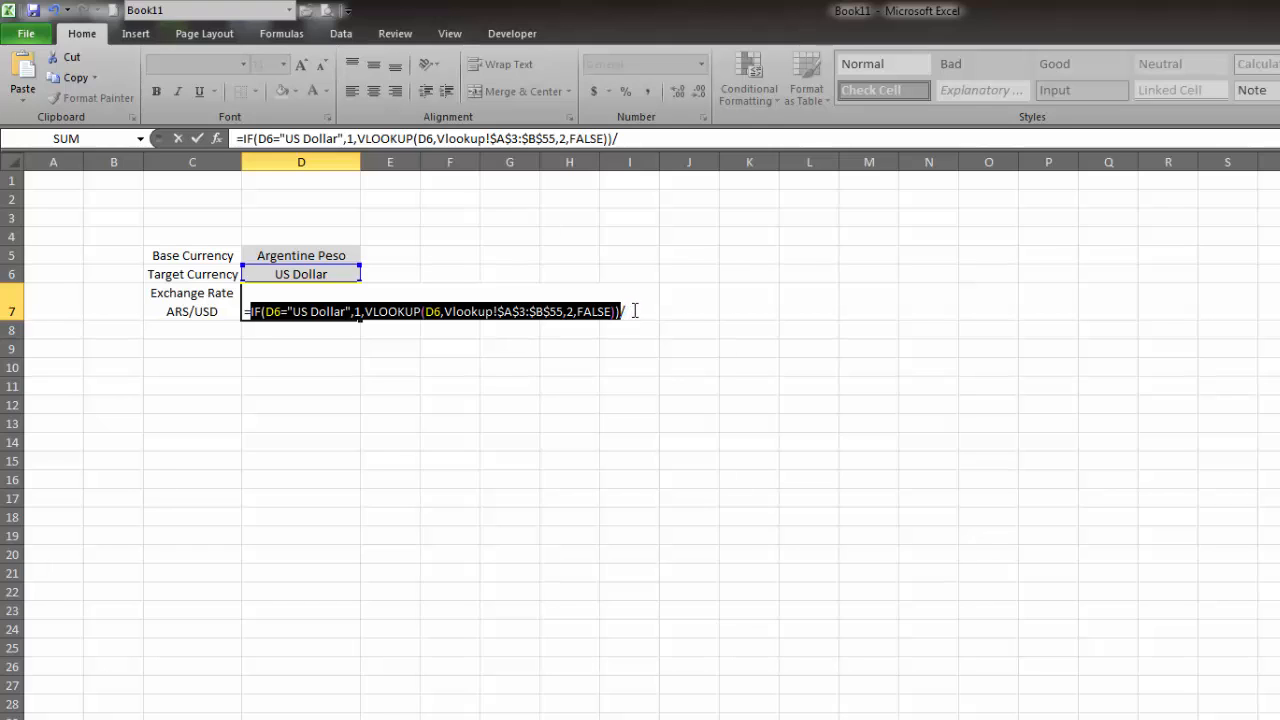
left_click(632, 314)
key("ctrl+v")
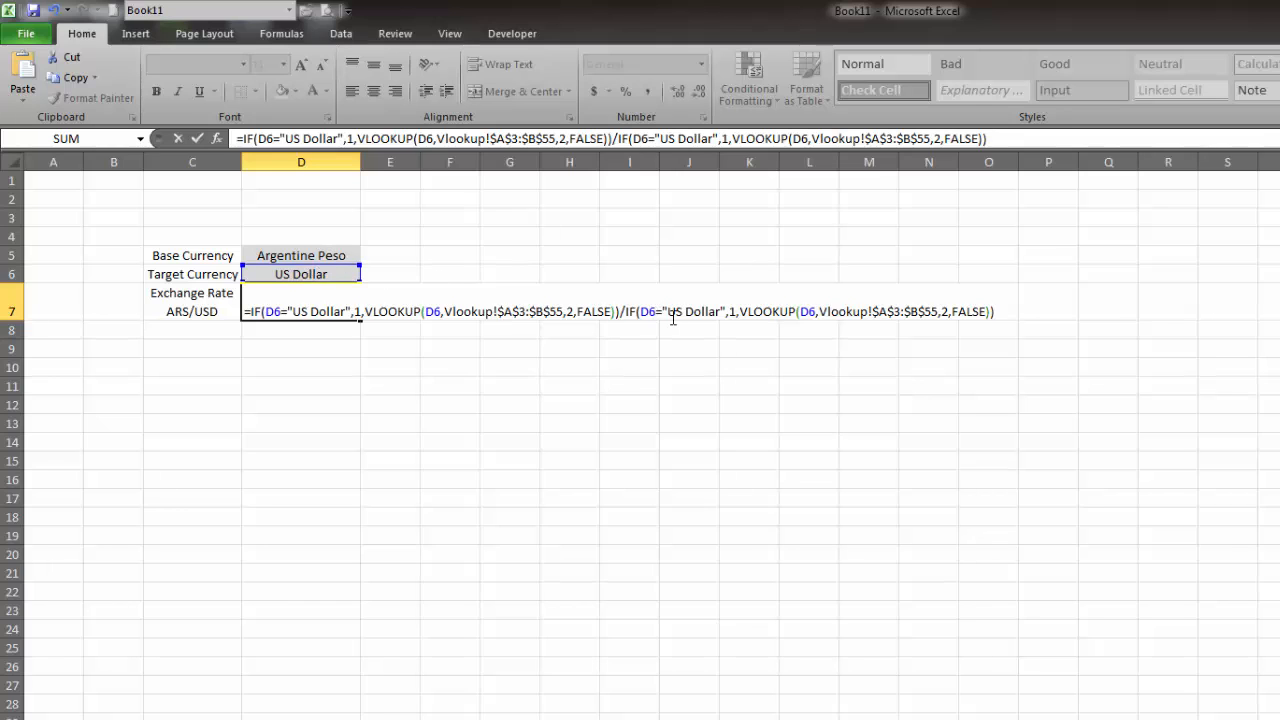
- Change both D6 references in the formula's divisor to D5 and enter the cross rate formula
left_click(657, 313)
key("BackSpace")
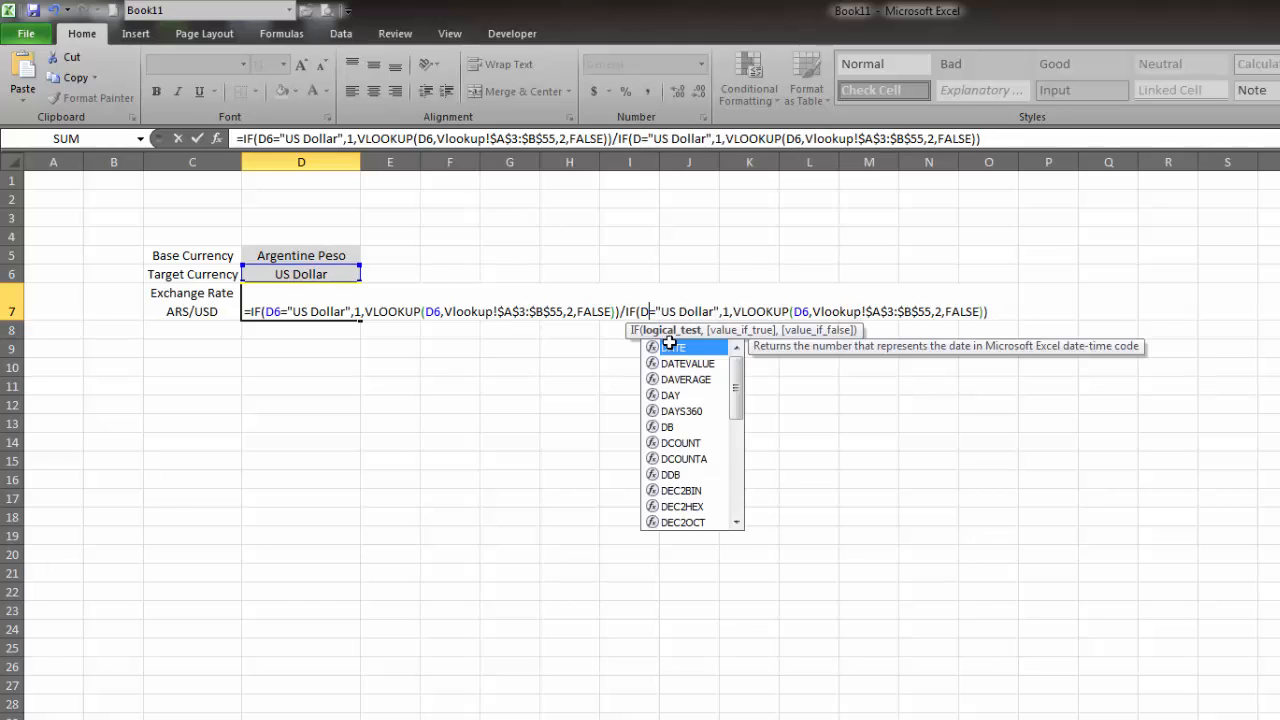
type("5")
left_click(815, 313)
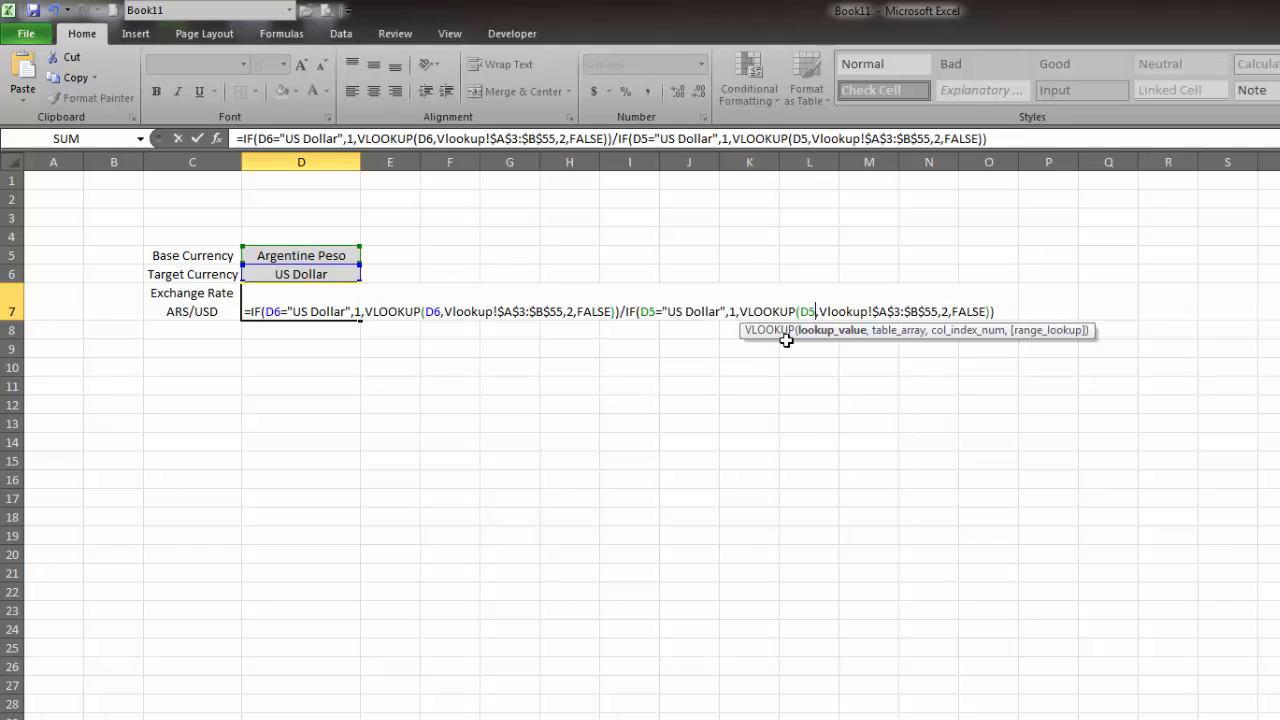
key("Return")
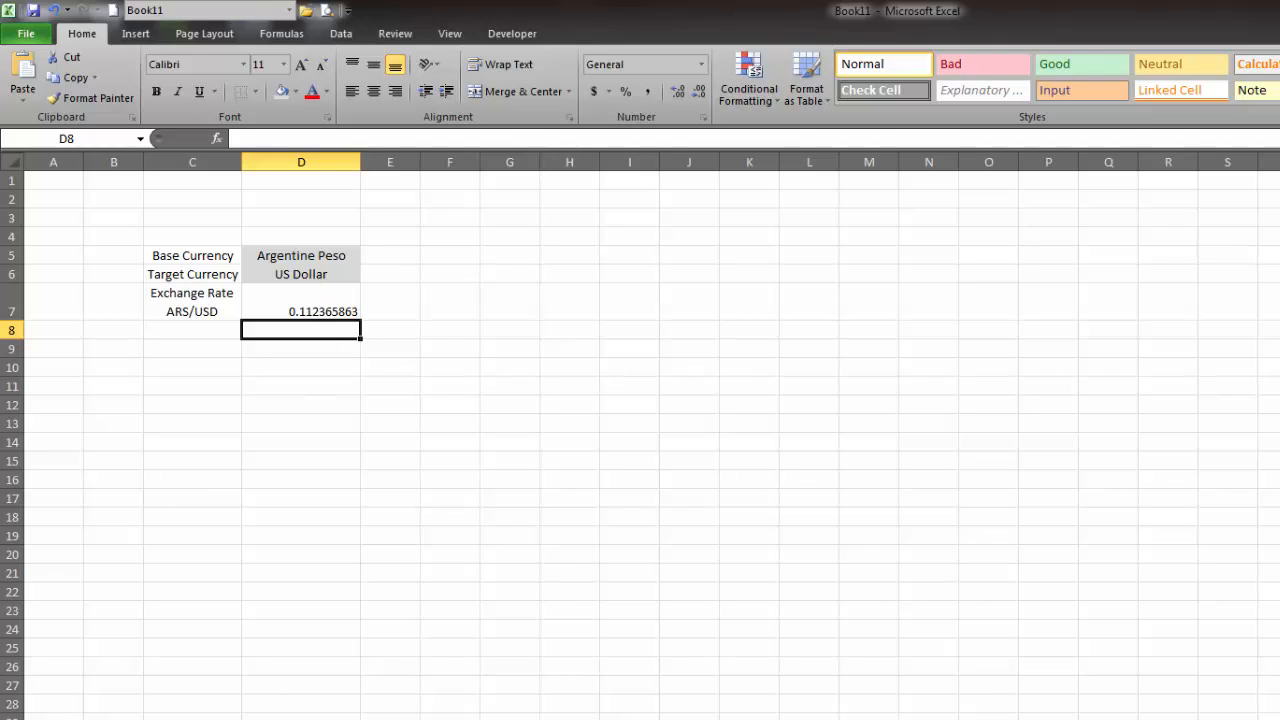
- Check the ARS/USD result against the Argentine Peso XXX/USD rate in C3 of the Vlookup sheet, and return to D7
key("ctrl+Page_Up")
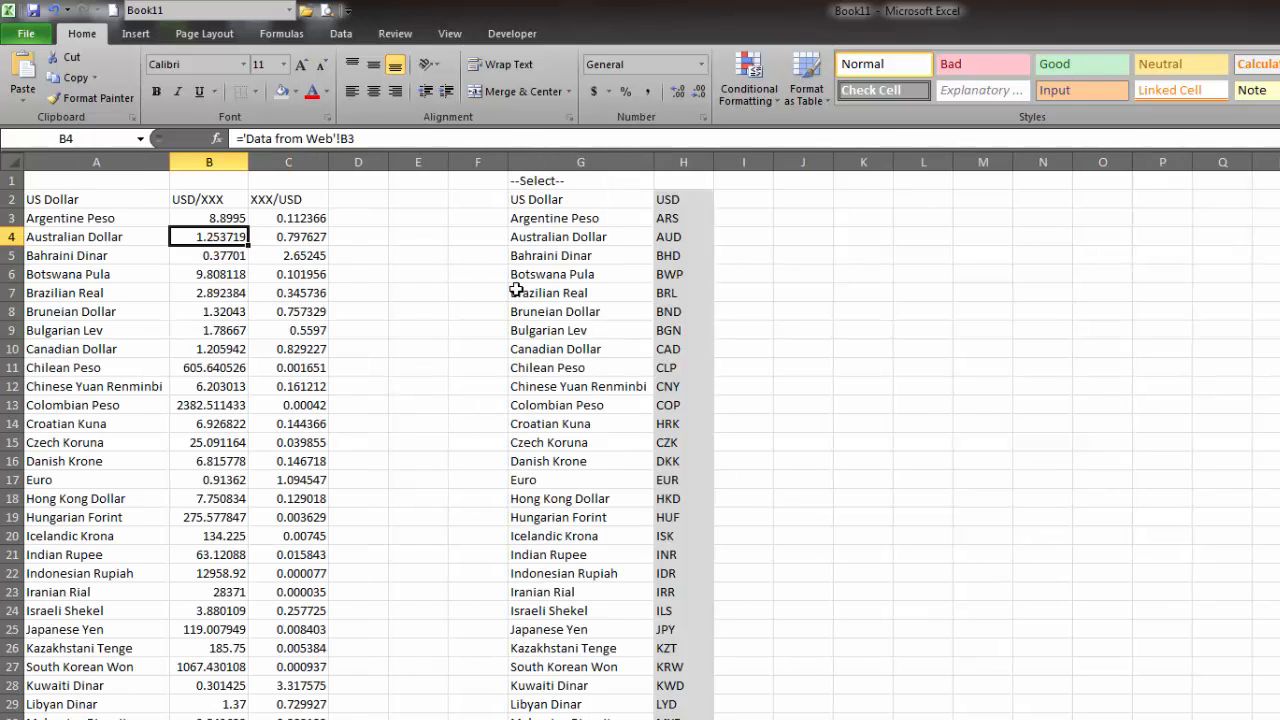
left_click(290, 218)
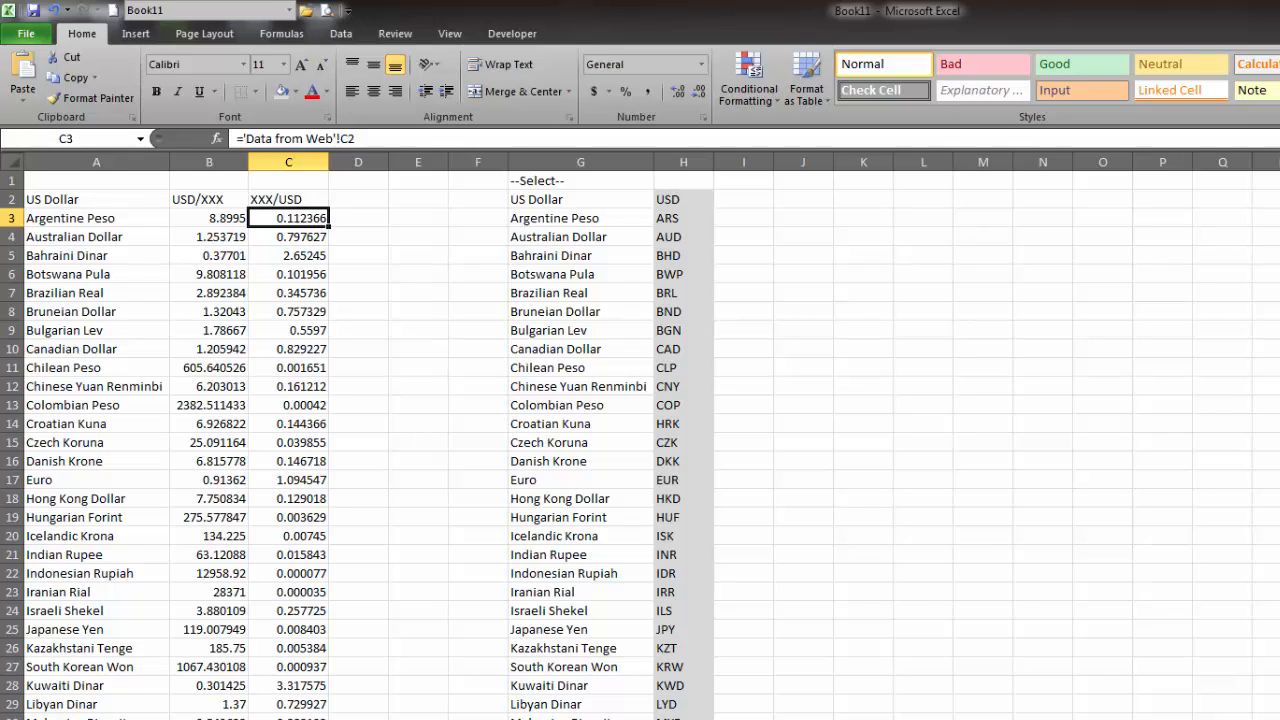
key("ctrl+Page_Up")
key("ctrl+Page_Up")
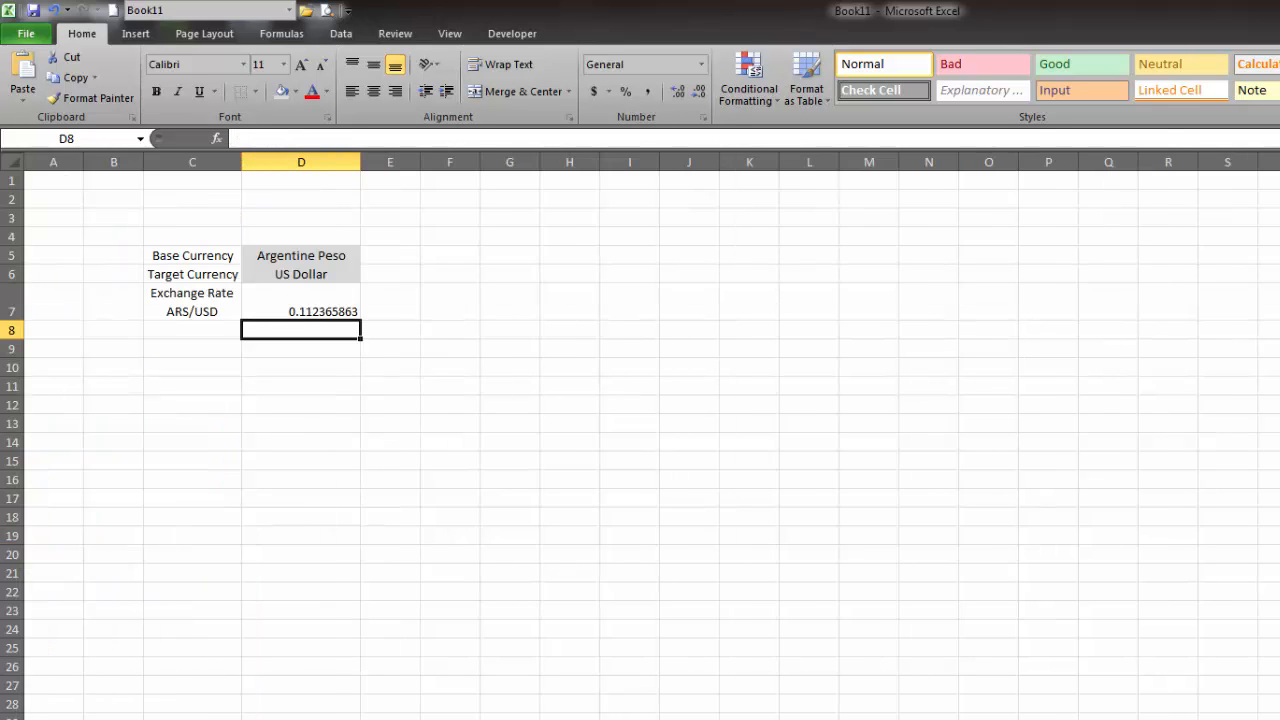
key("Up")
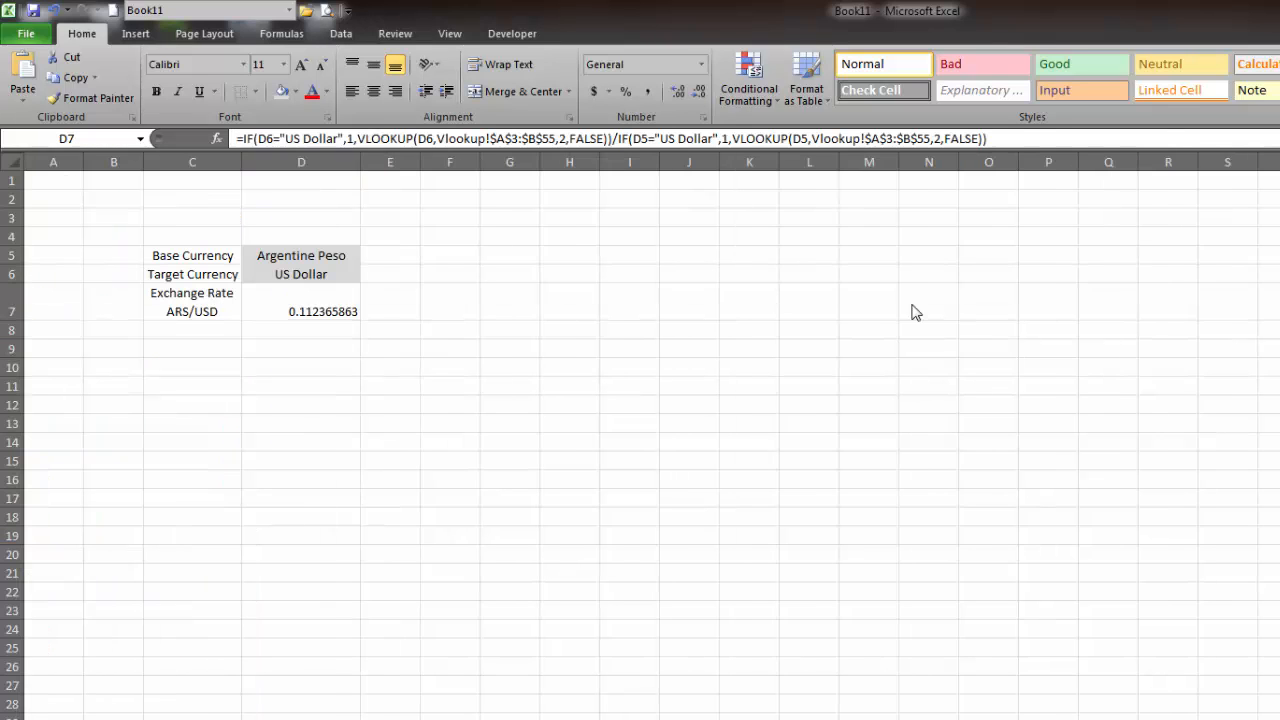
- Reduce the exchange rate in D7 to four decimal places
left_click(282, 316)
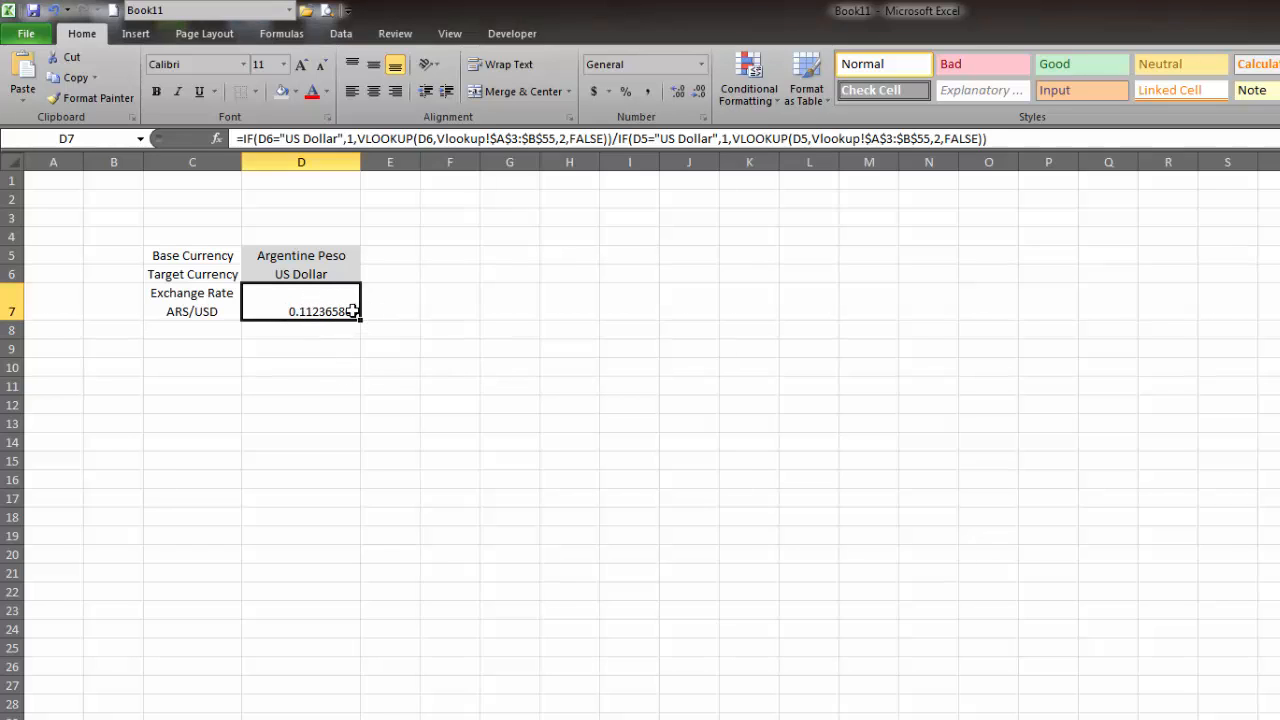
left_click(698, 91)
left_click(698, 91)
left_click(698, 91)
left_click(698, 91)
left_click(698, 91)
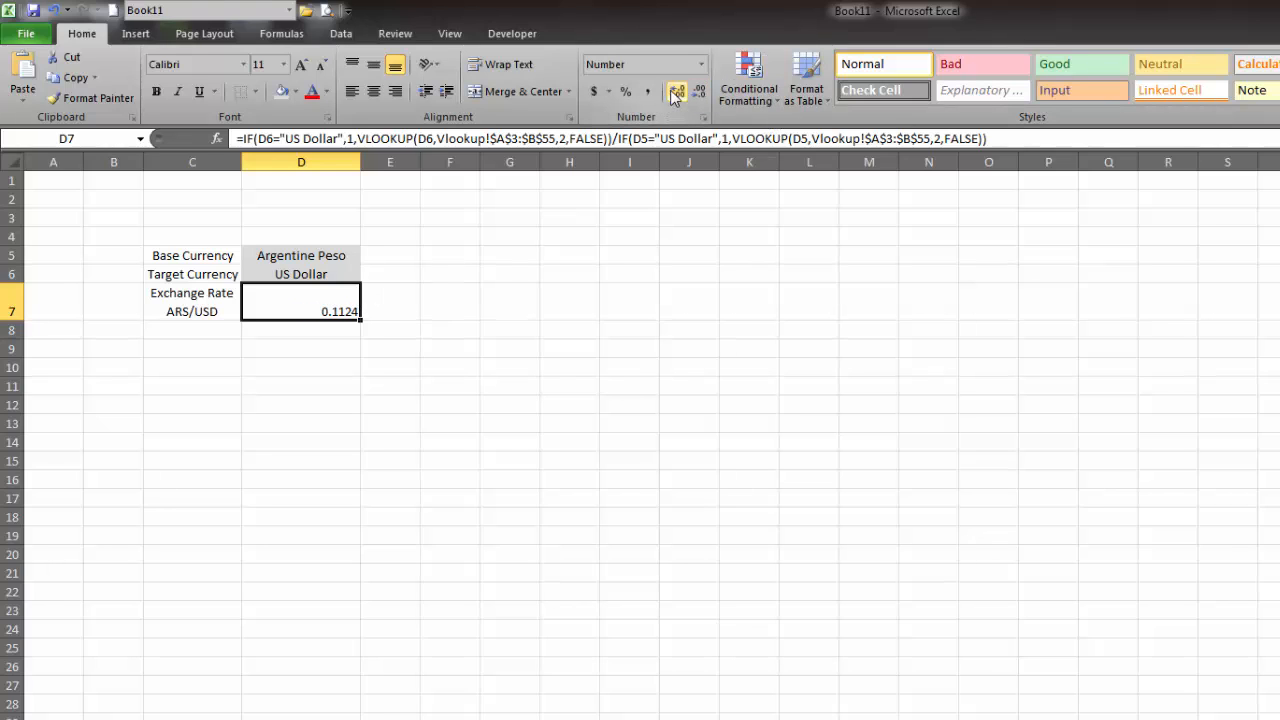
- Increase the exchange rate in D7 back to nine decimal places
left_click(677, 91)
left_click(677, 91)
left_click(677, 91)
left_click(677, 91)
left_click(677, 91)
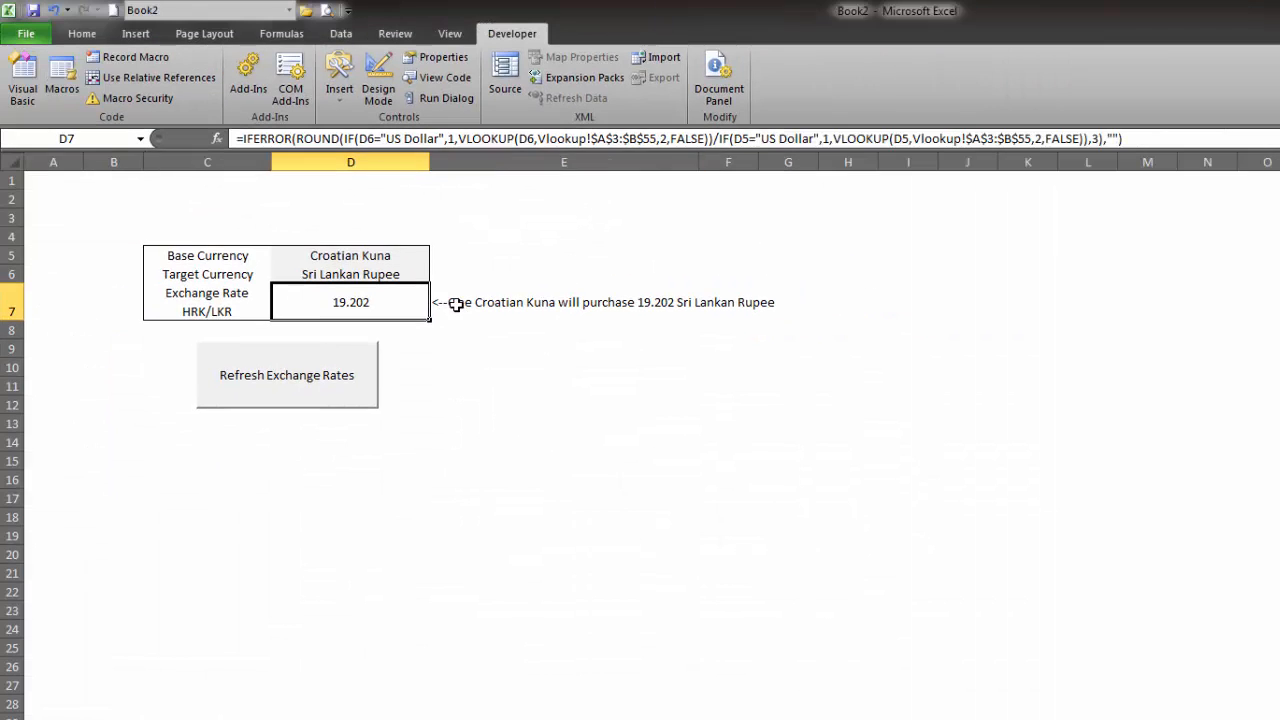
- Inspect the CONCATENATE formula behind the purchase sentence in E7 of the finished Book2 converter
left_click(455, 304)
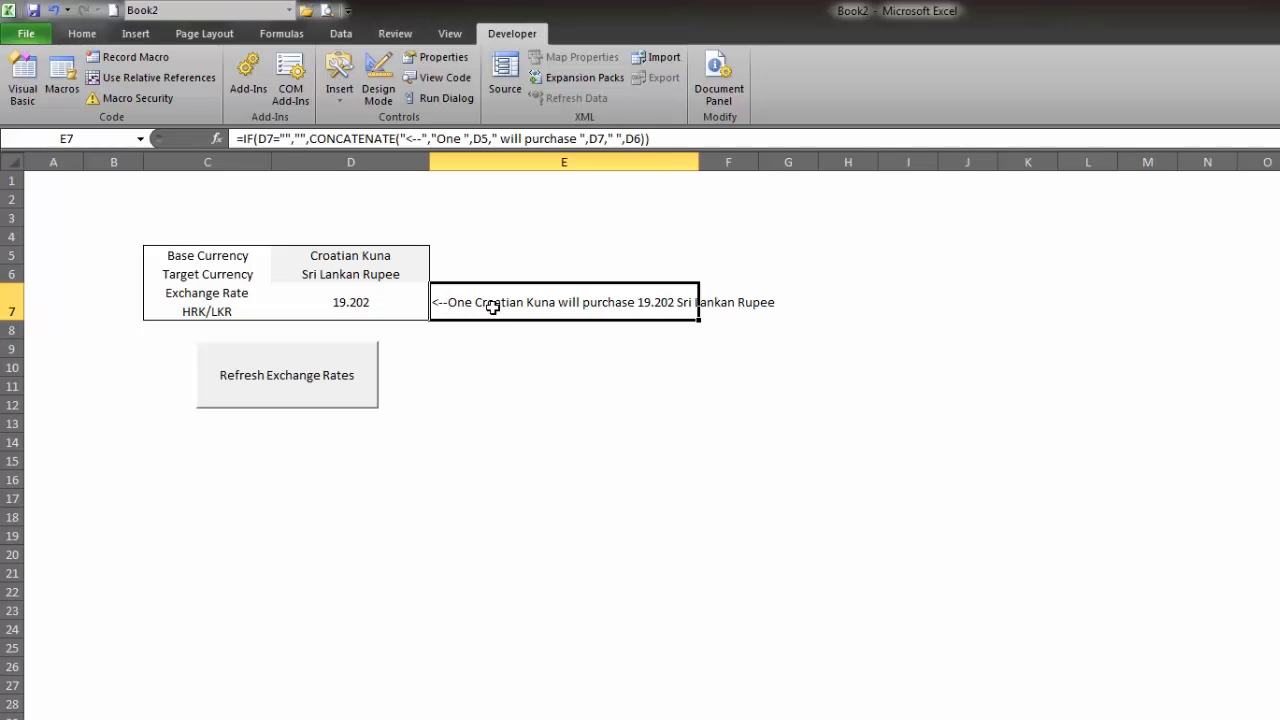
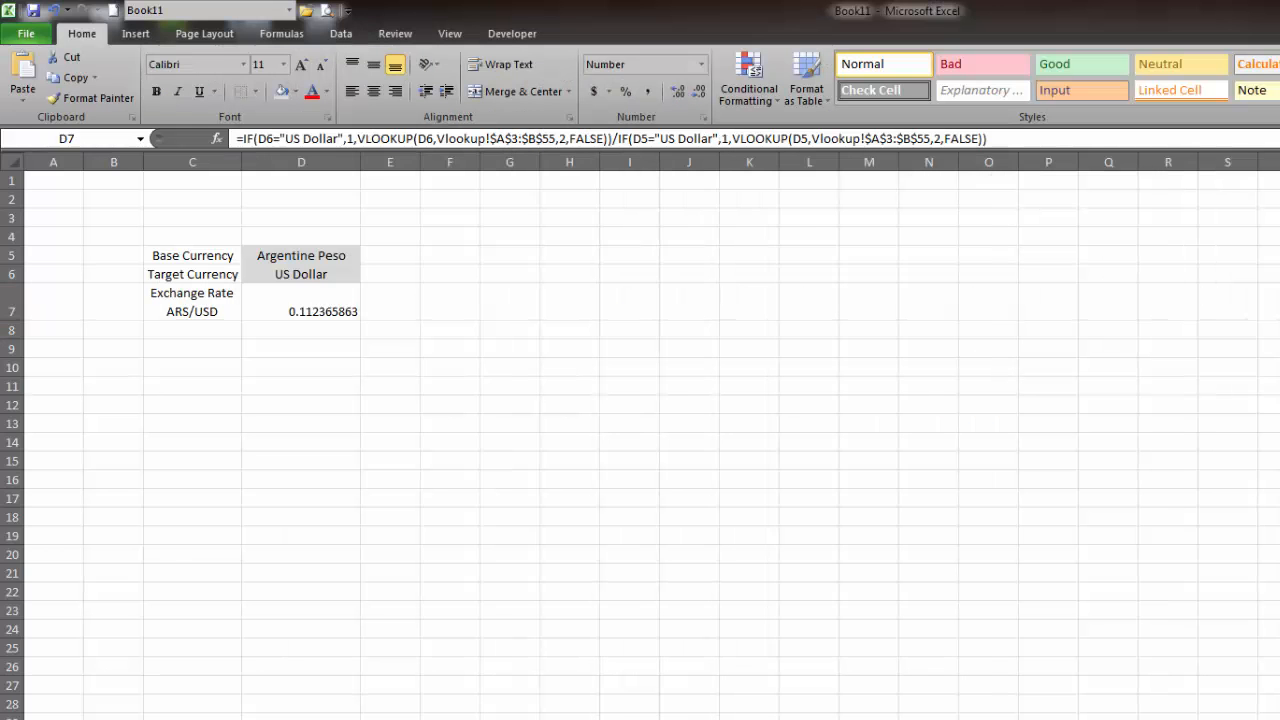
- Wrap the exchange rate formula in D7 in a ROUND function with 3 digits
left_click(306, 306)
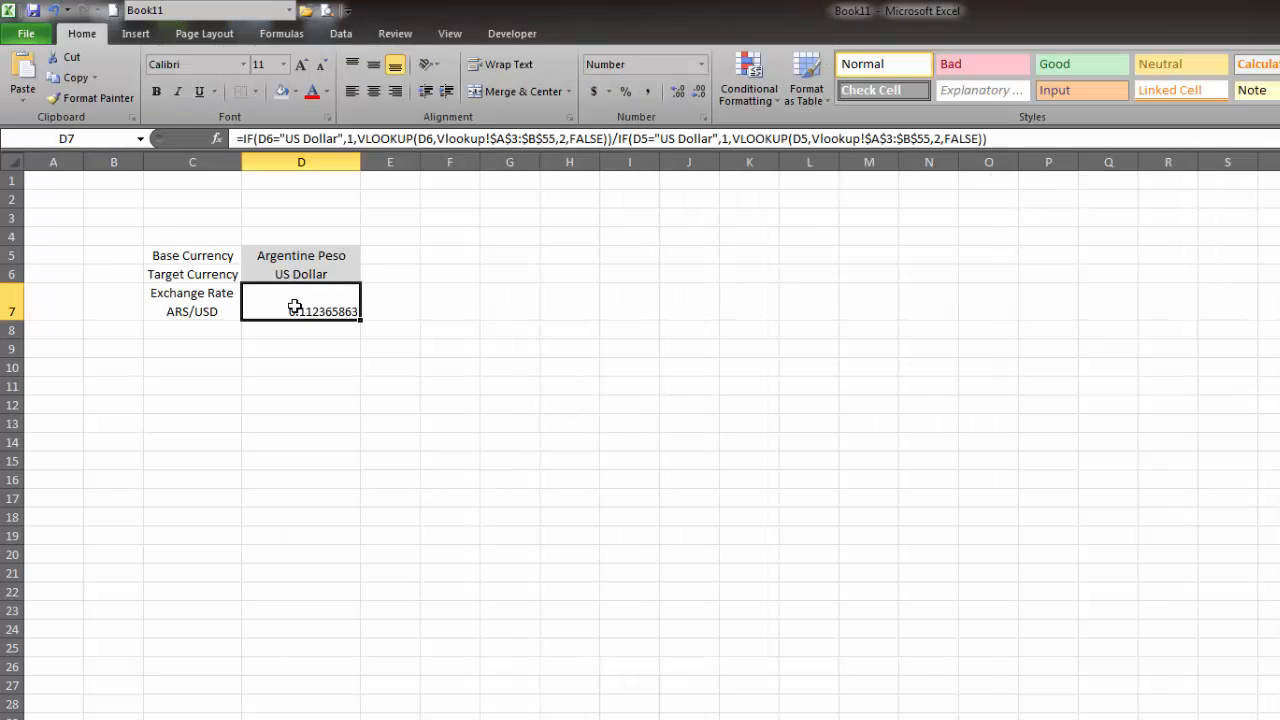
left_click(241, 138)
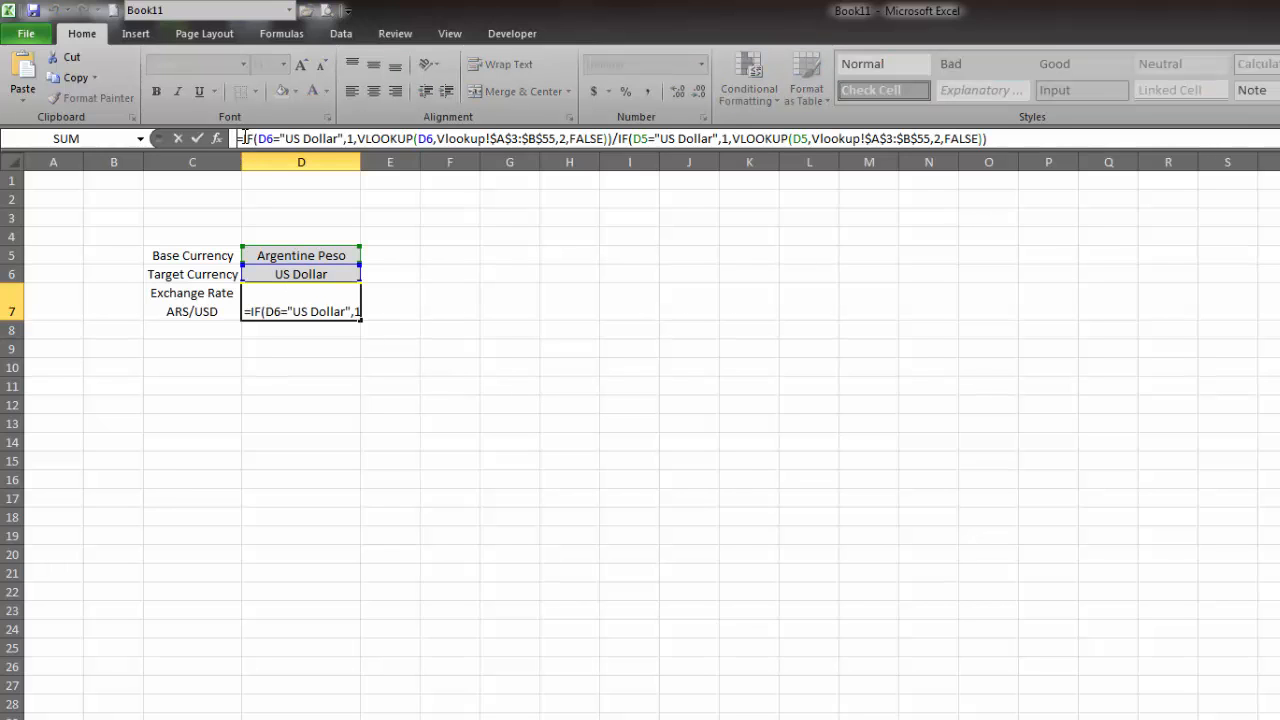
type("Roun")
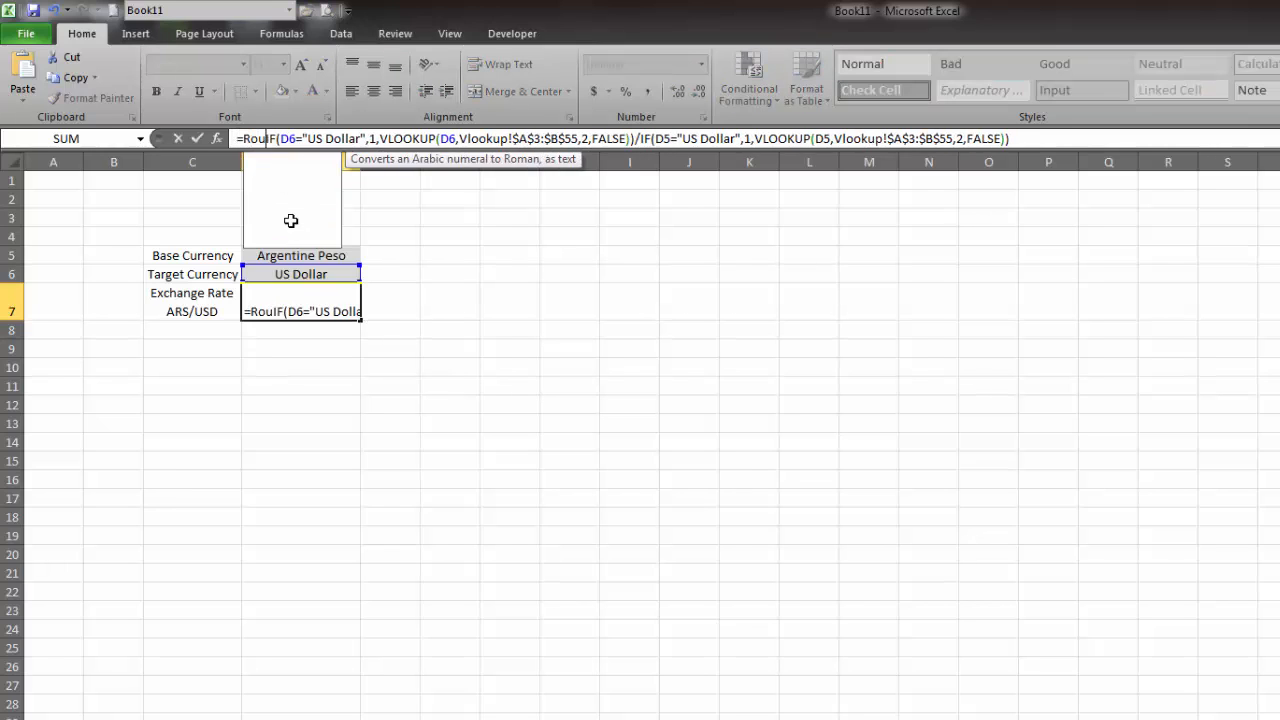
type("d(")
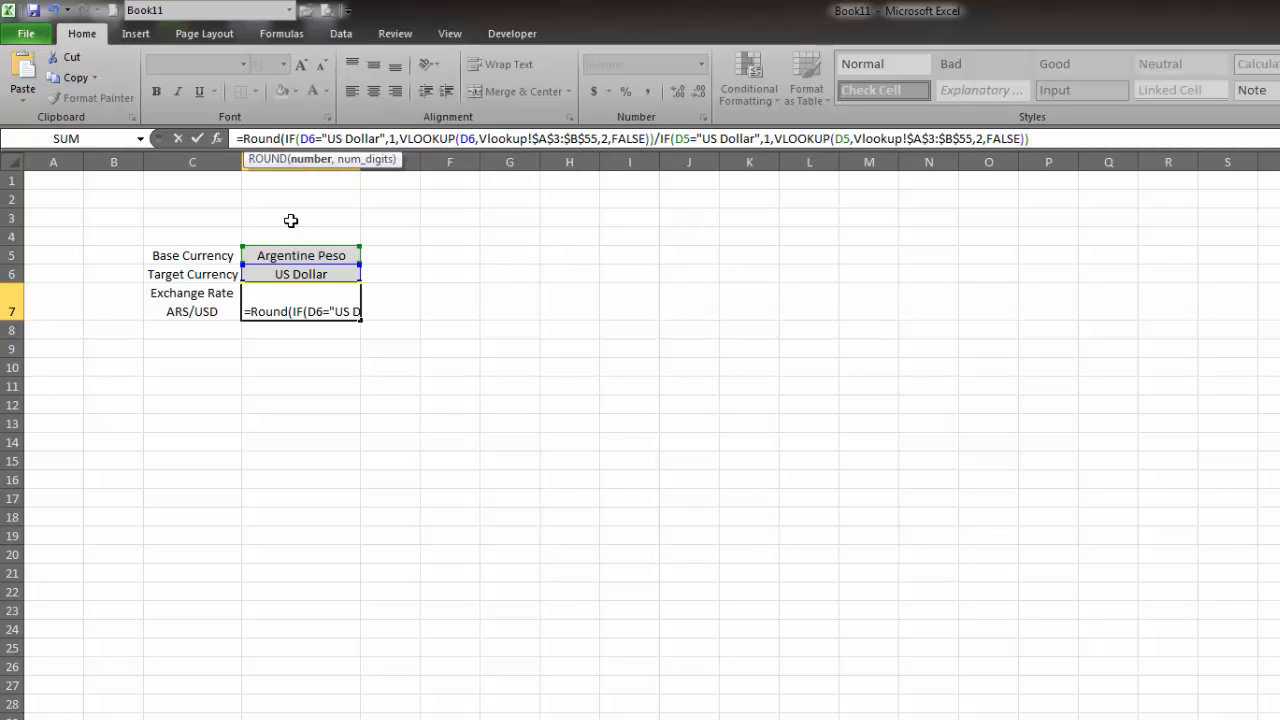
left_click(1053, 137)
type(",")
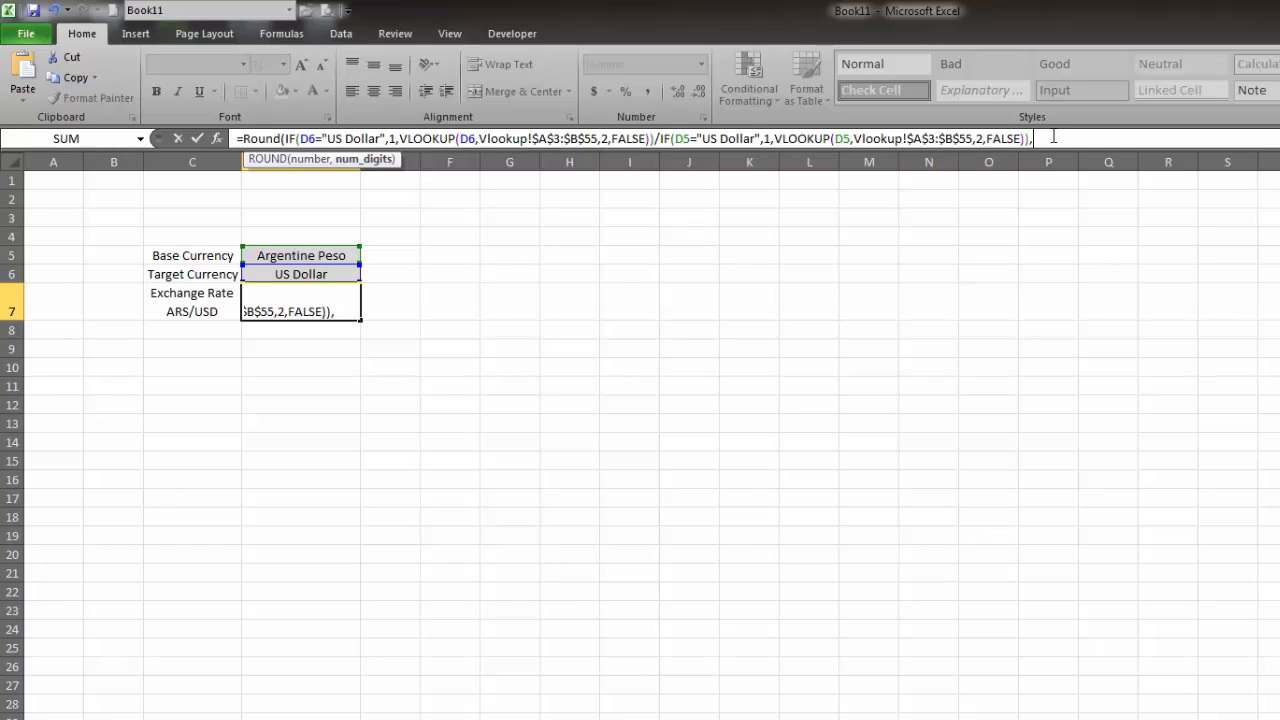
type("3)")
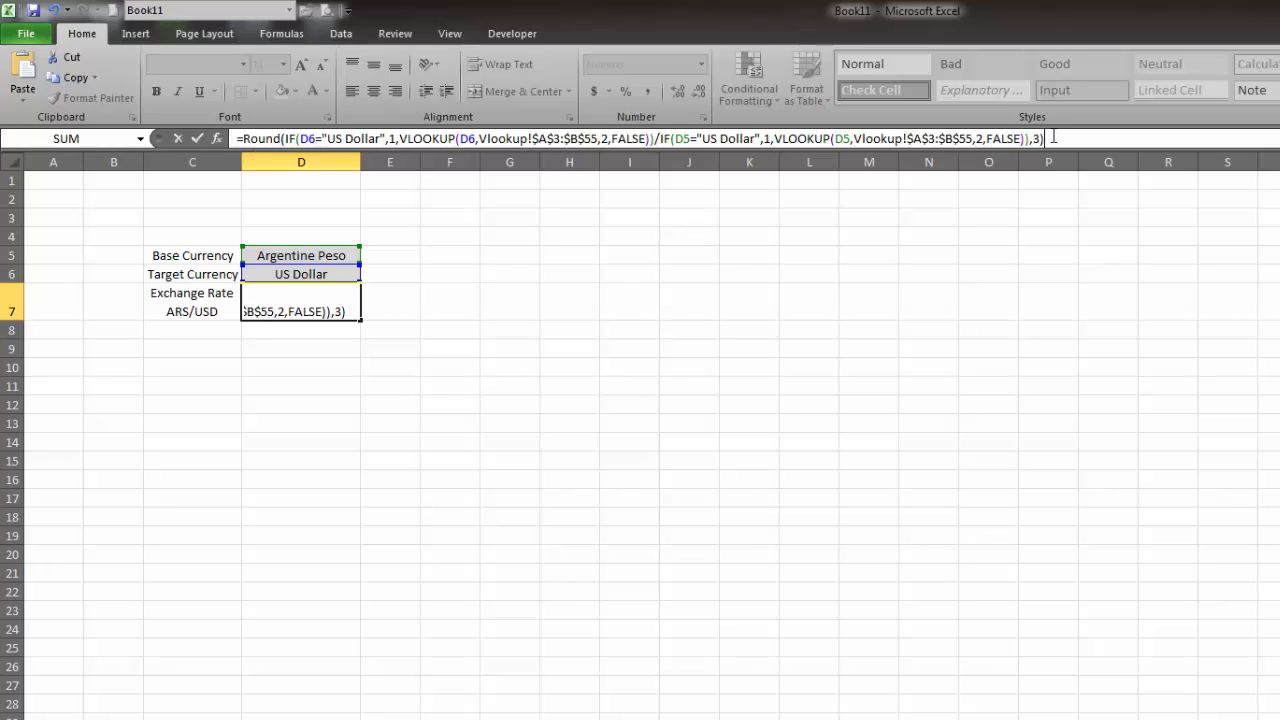
key("Return")
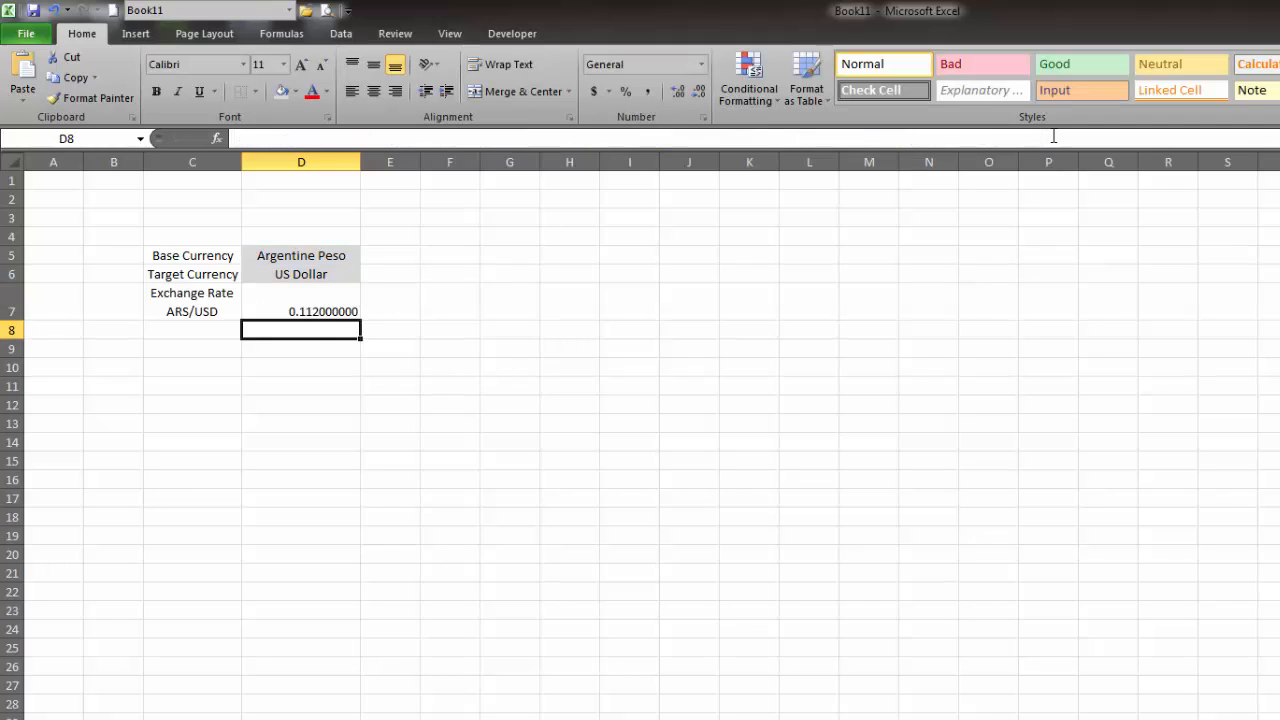
- Reduce the exchange rate in D7 to three decimal places and center it horizontally in the cell
left_click(323, 302)
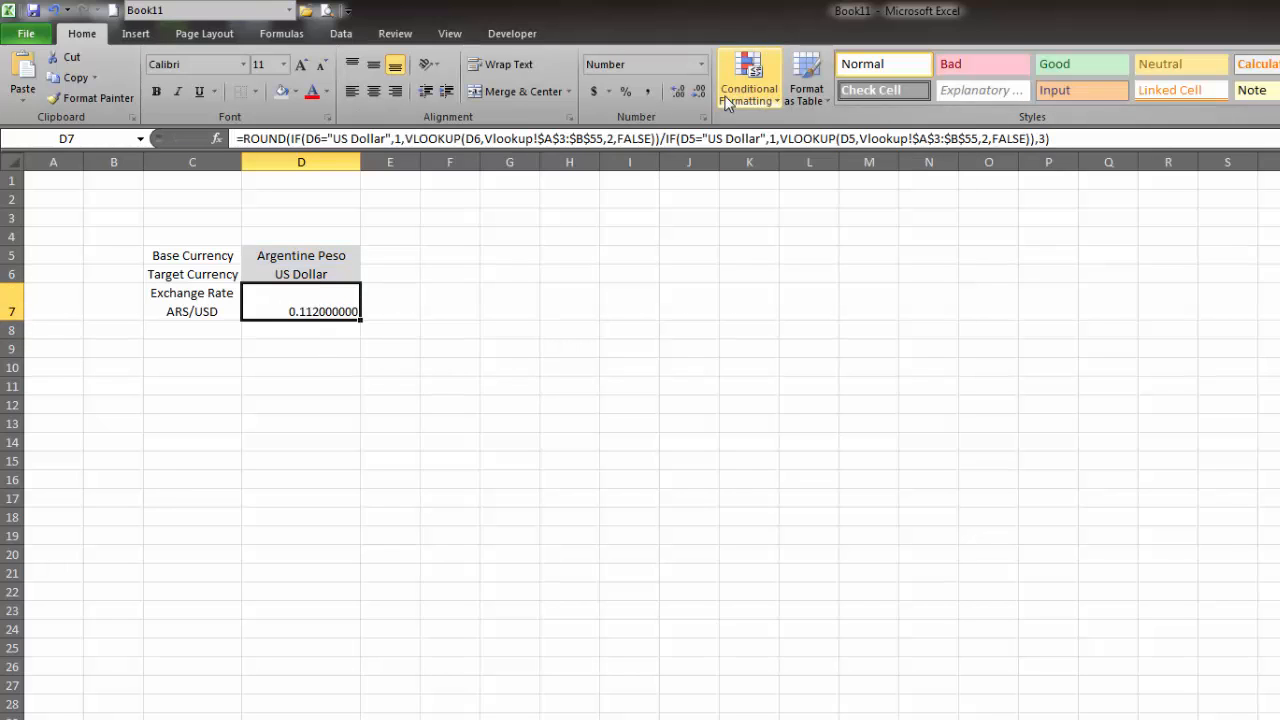
left_click(697, 93)
left_click(697, 93)
left_click(697, 93)
left_click(697, 93)
left_click(697, 93)
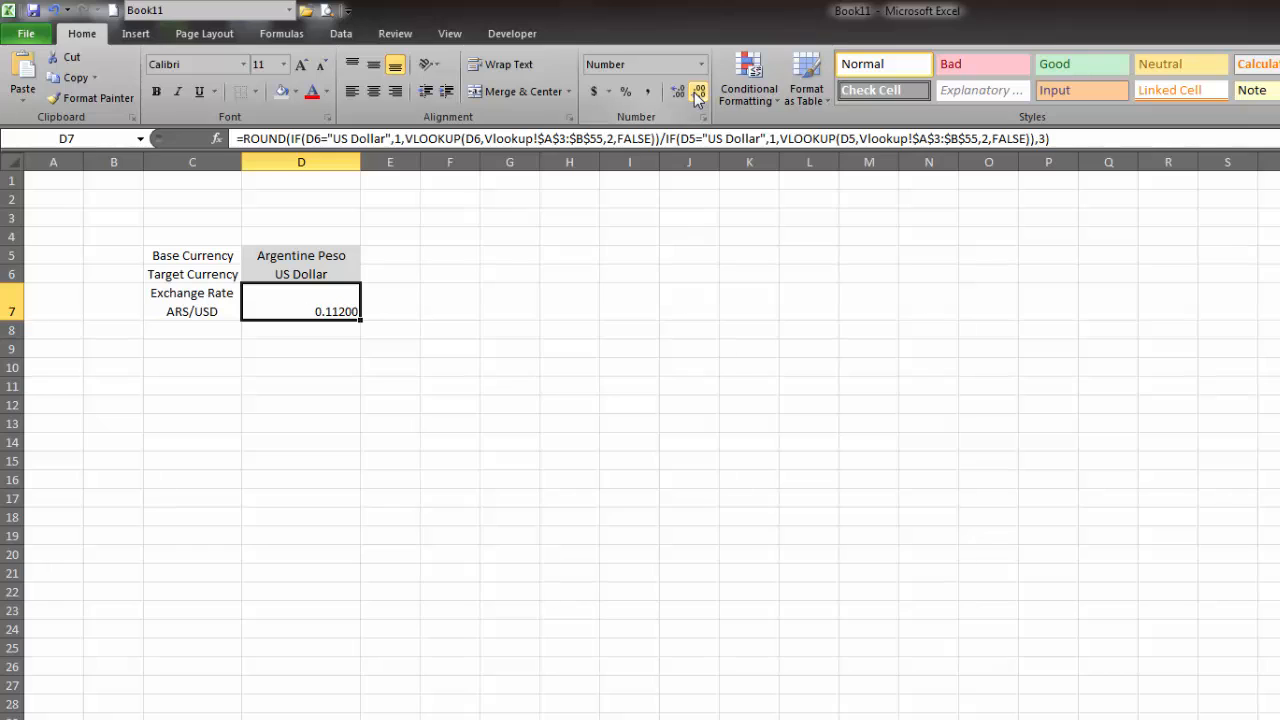
left_click(697, 93)
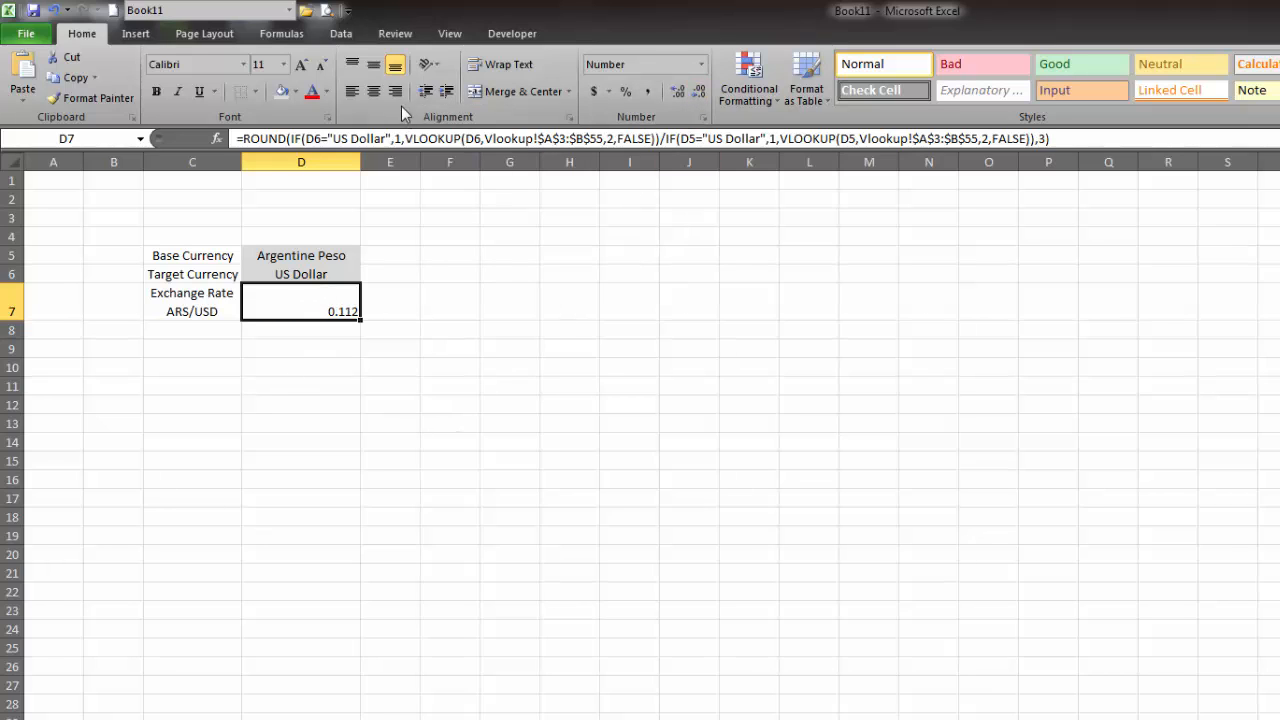
left_click(375, 91)
- Set the base currency in D5 to --Select--
left_click(338, 253)
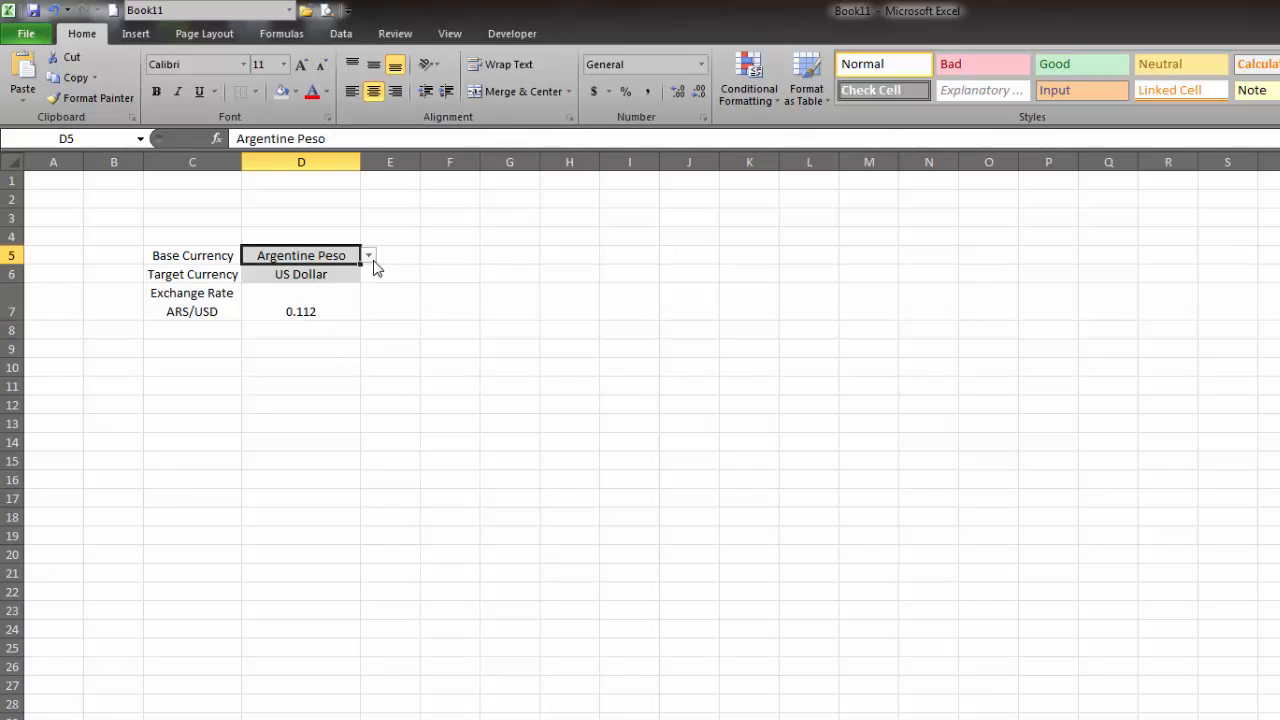
left_click(369, 256)
scroll(371, 286, "up", 1)
left_click(300, 271)
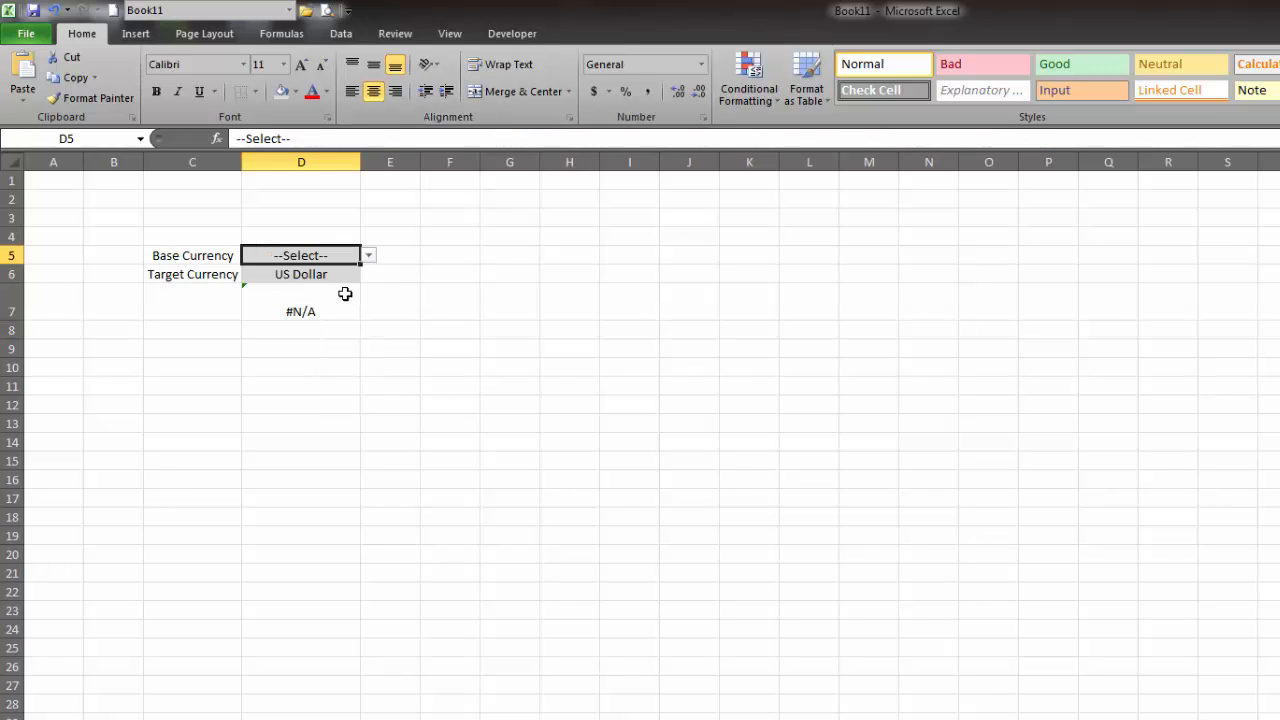
- Wrap the ROUND formula in D7 in an IFERROR function that returns an empty string "" on error
left_click(330, 309)
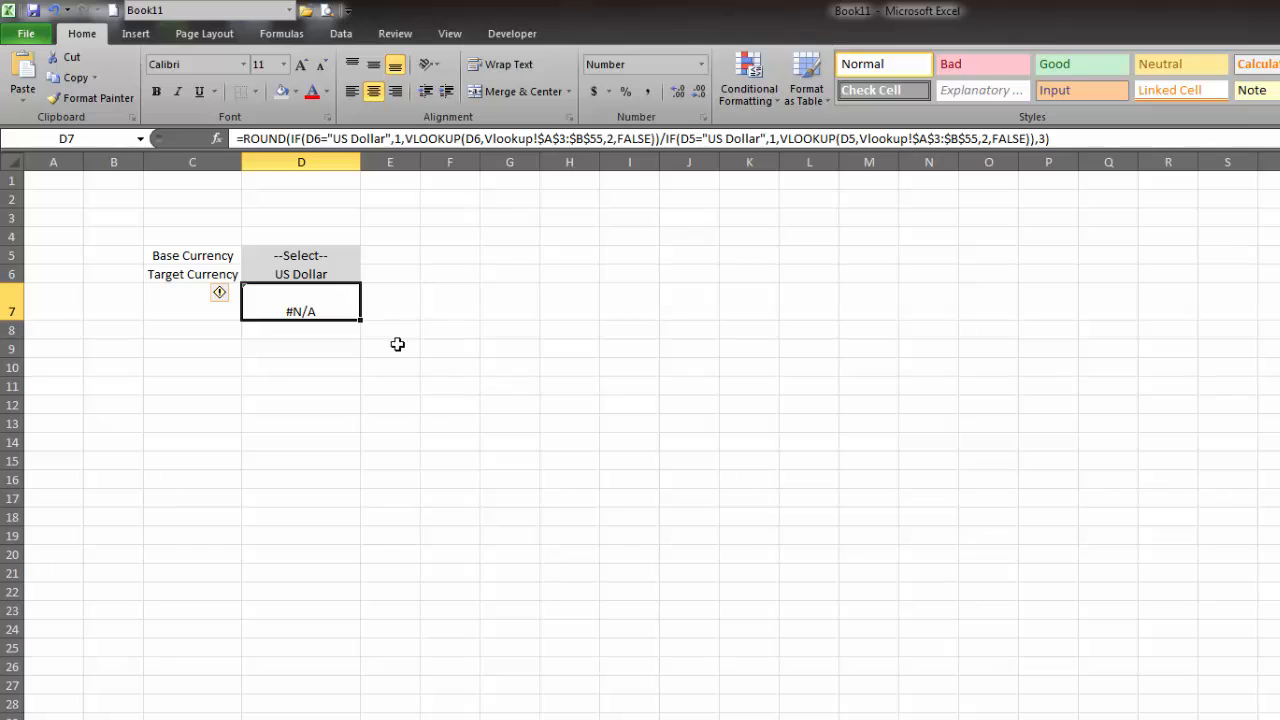
left_click(242, 139)
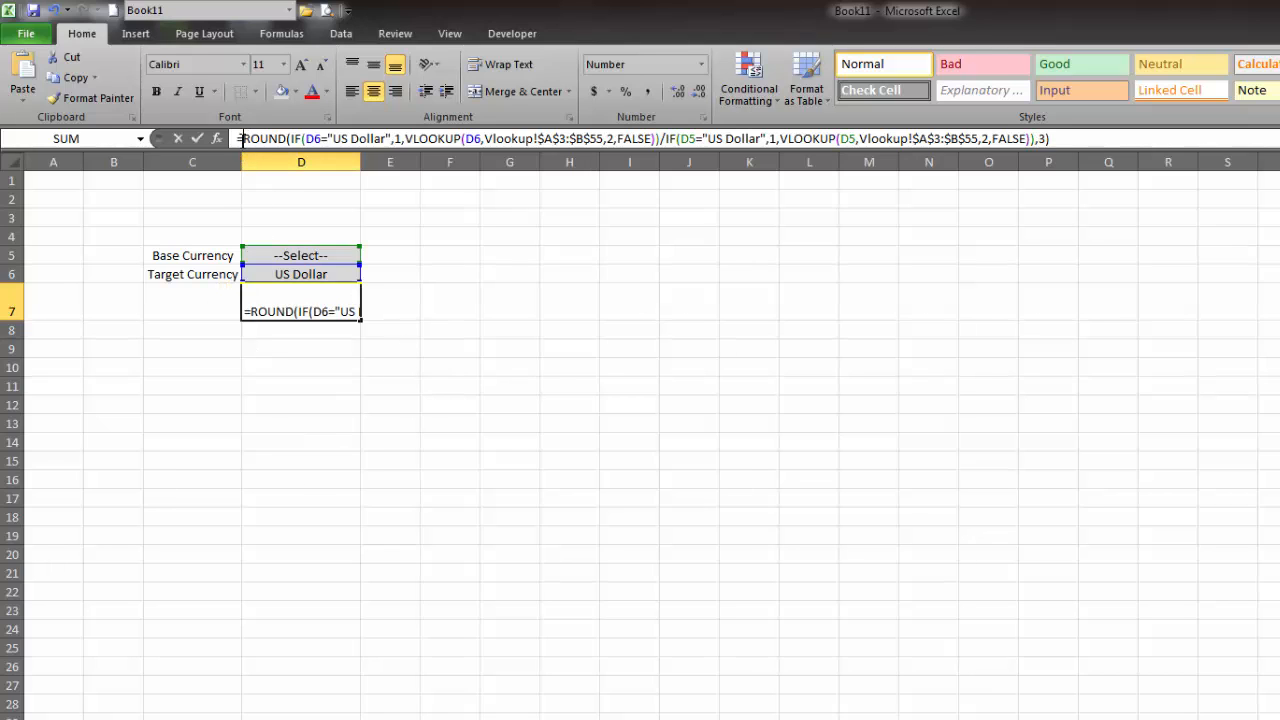
type("iferror(")
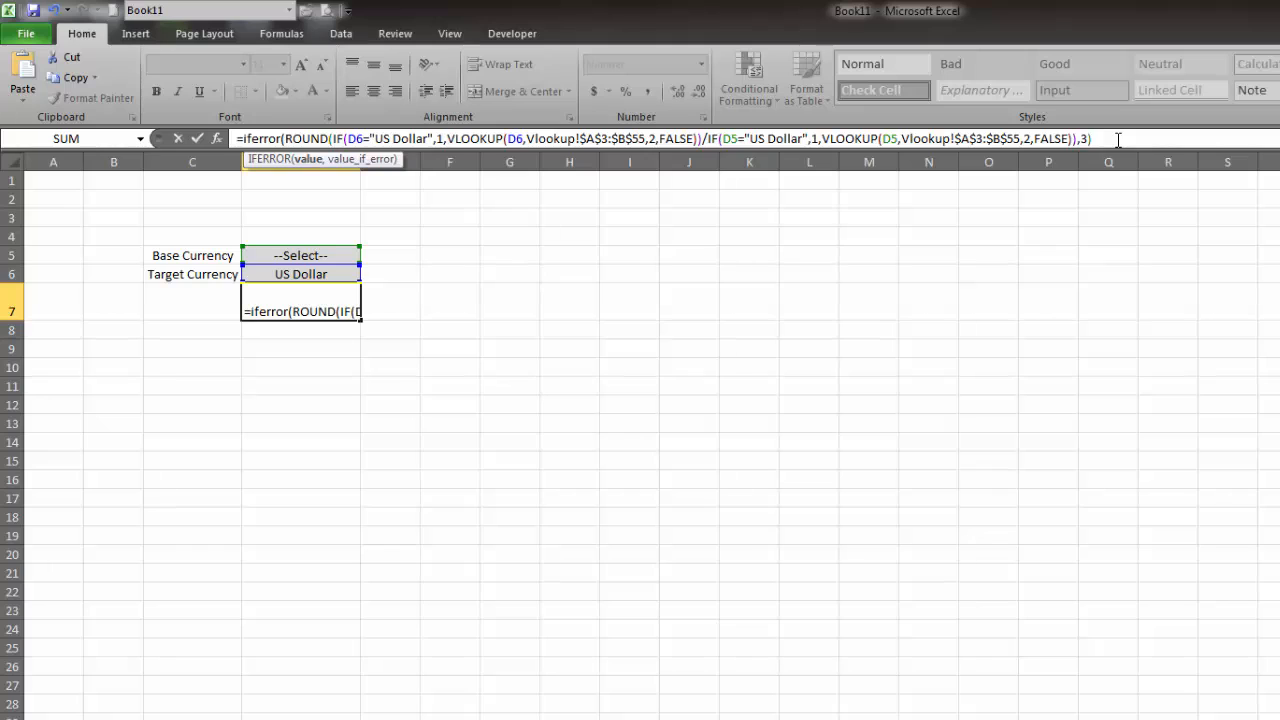
left_click(1118, 139)
type(",")
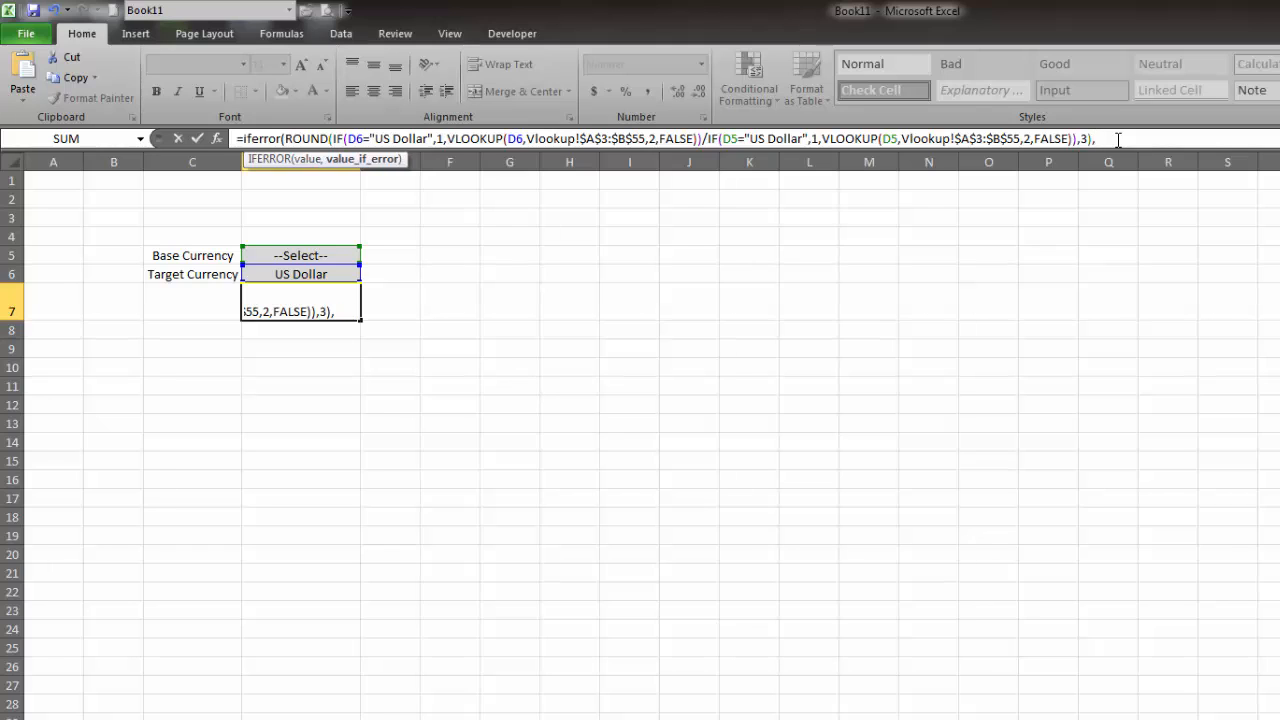
type("\"\")")
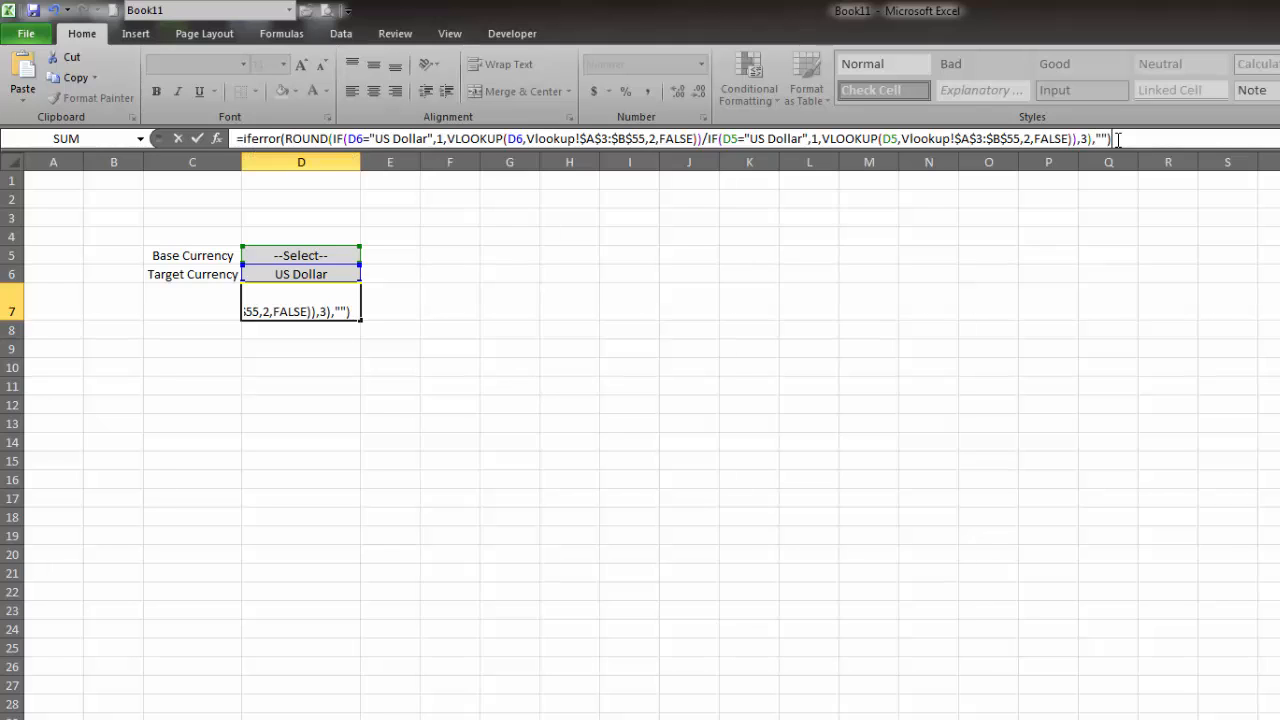
key("Return")
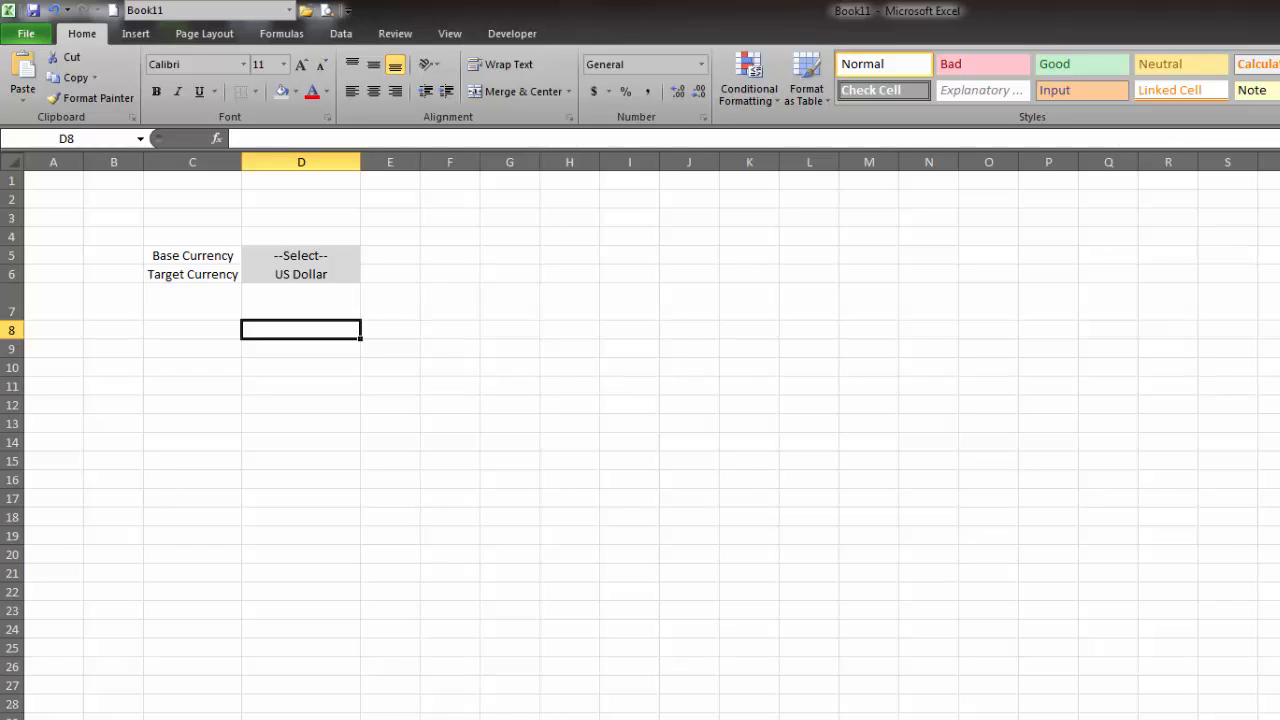
- Set the base currency in D5 to Argentine Peso
left_click(398, 278)
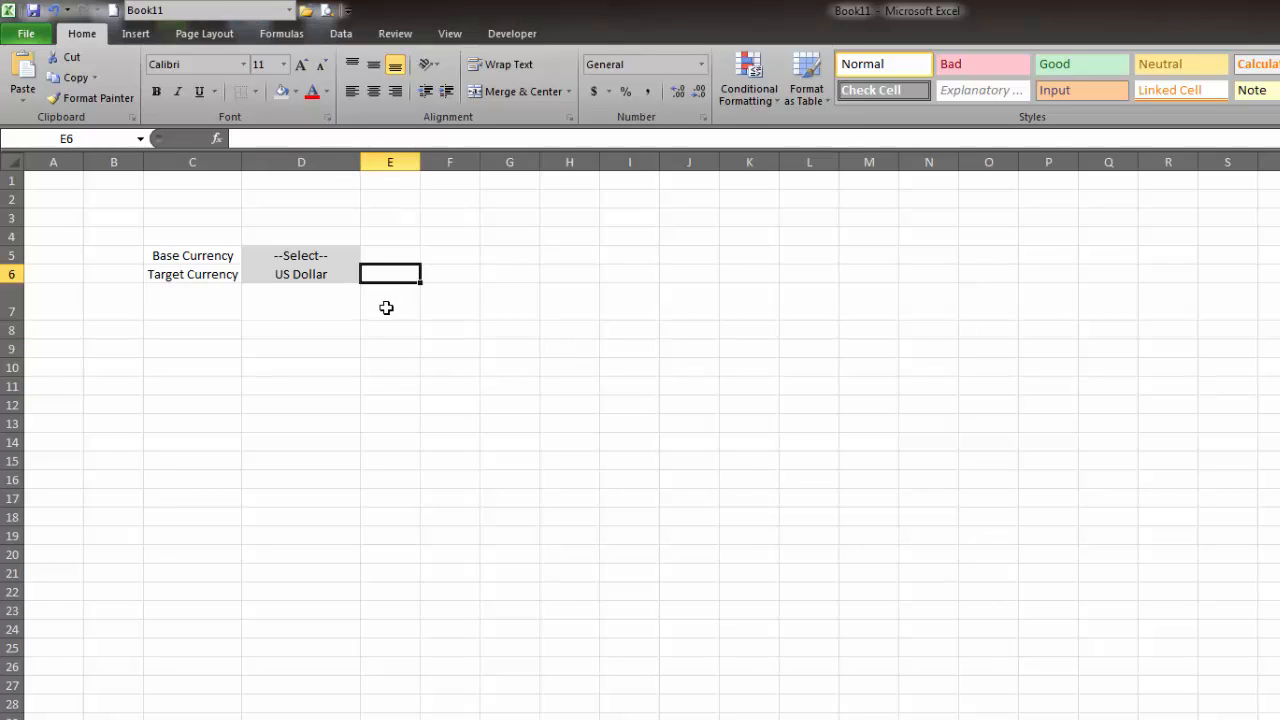
left_click(335, 256)
left_click(368, 255)
left_click(329, 296)
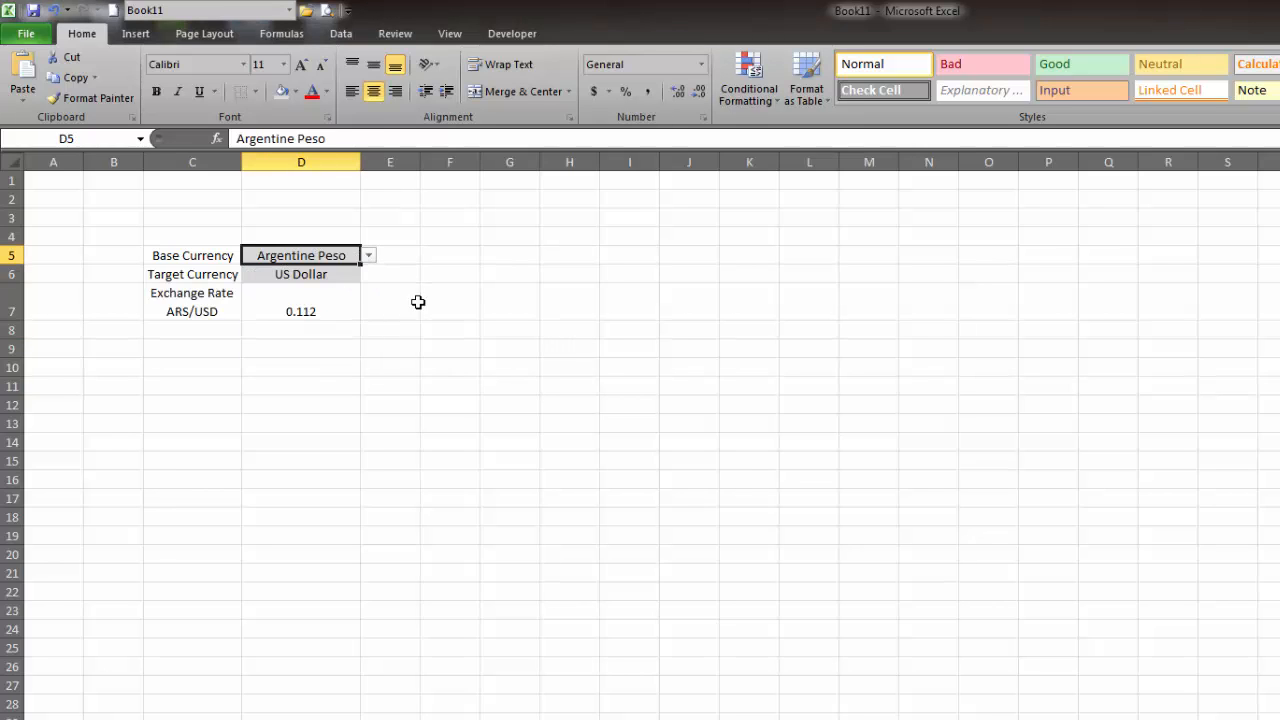
- Begin a CONCATENATE formula in E7 with the text "<-- One ", including the trailing space, as its first argument
left_click(372, 314)
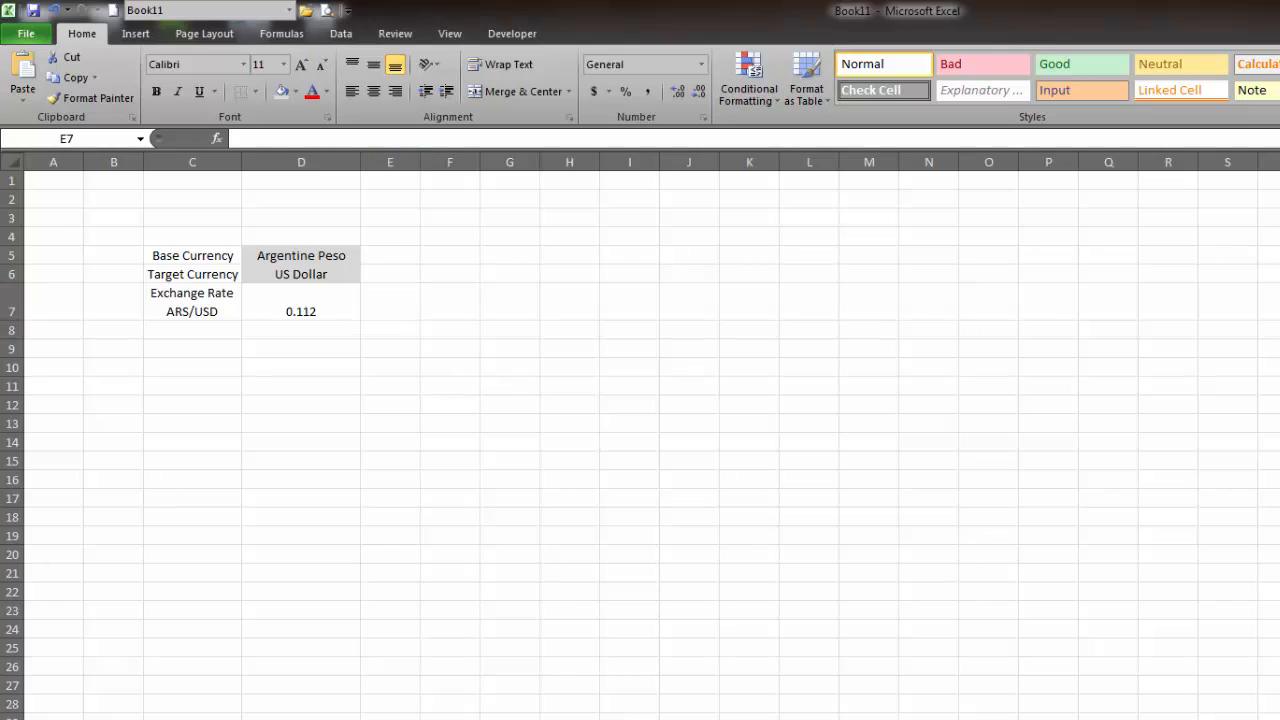
left_click(412, 316)
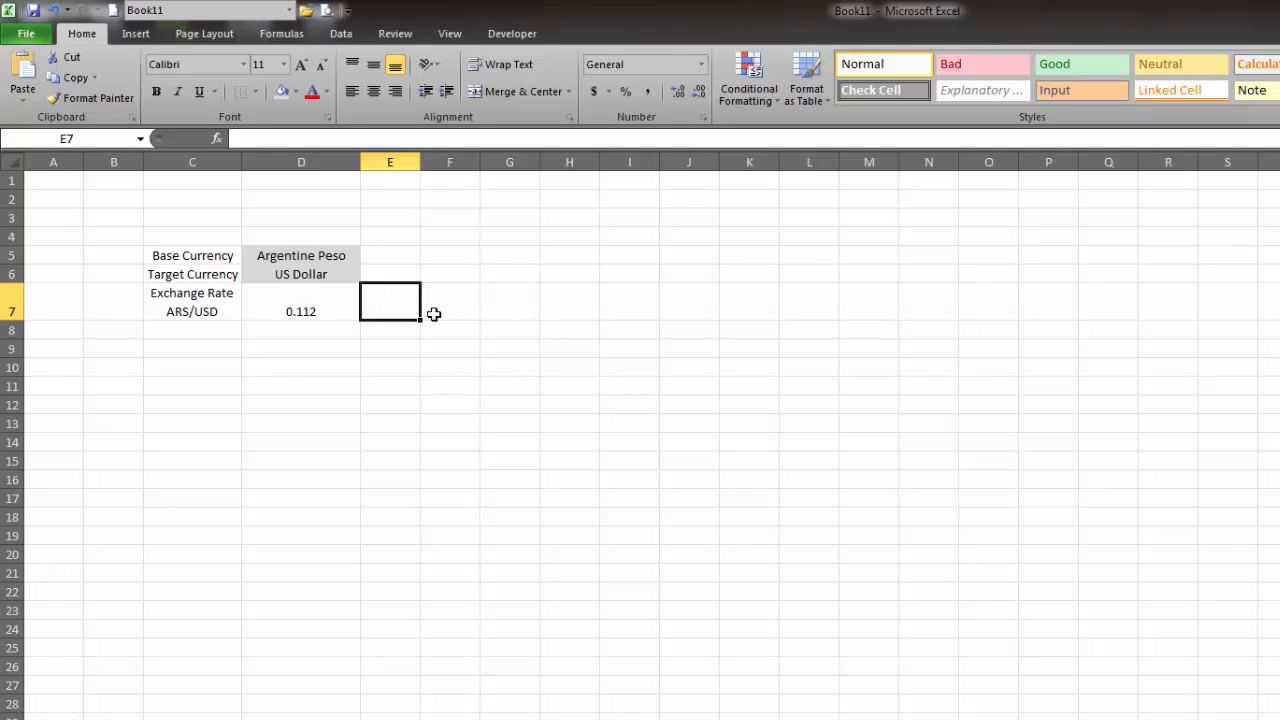
type("=con")
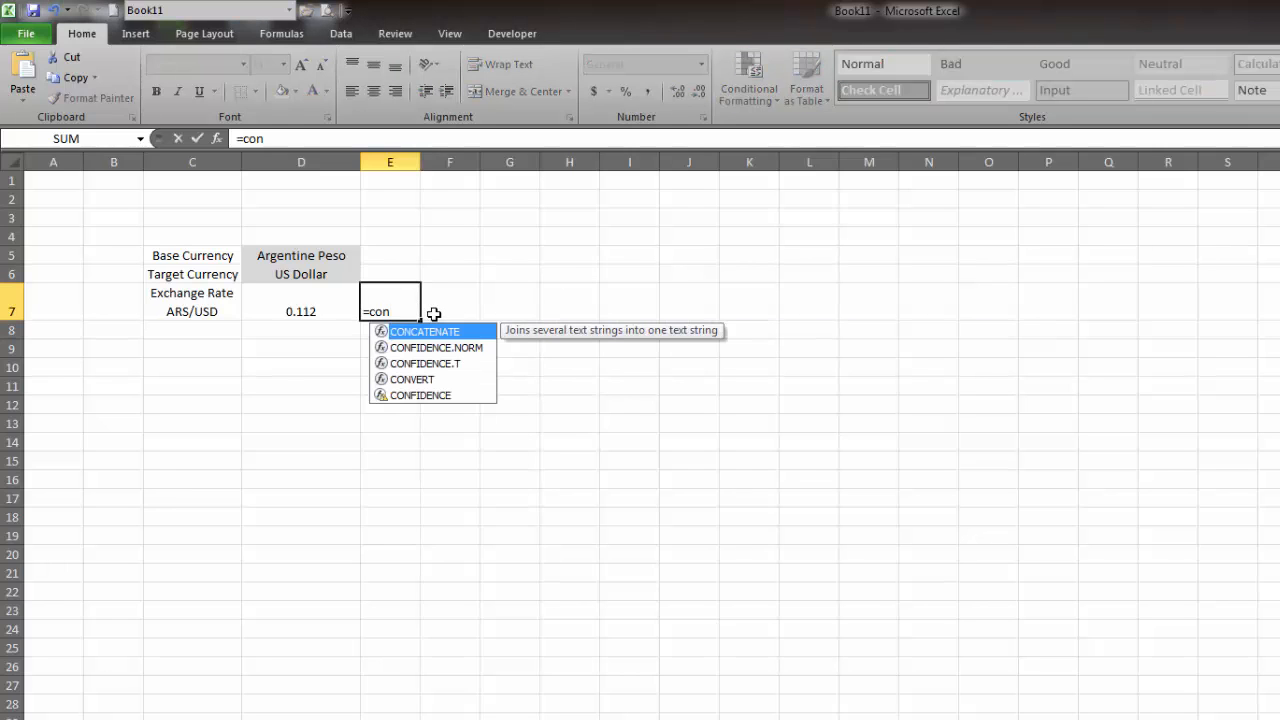
key("Tab")
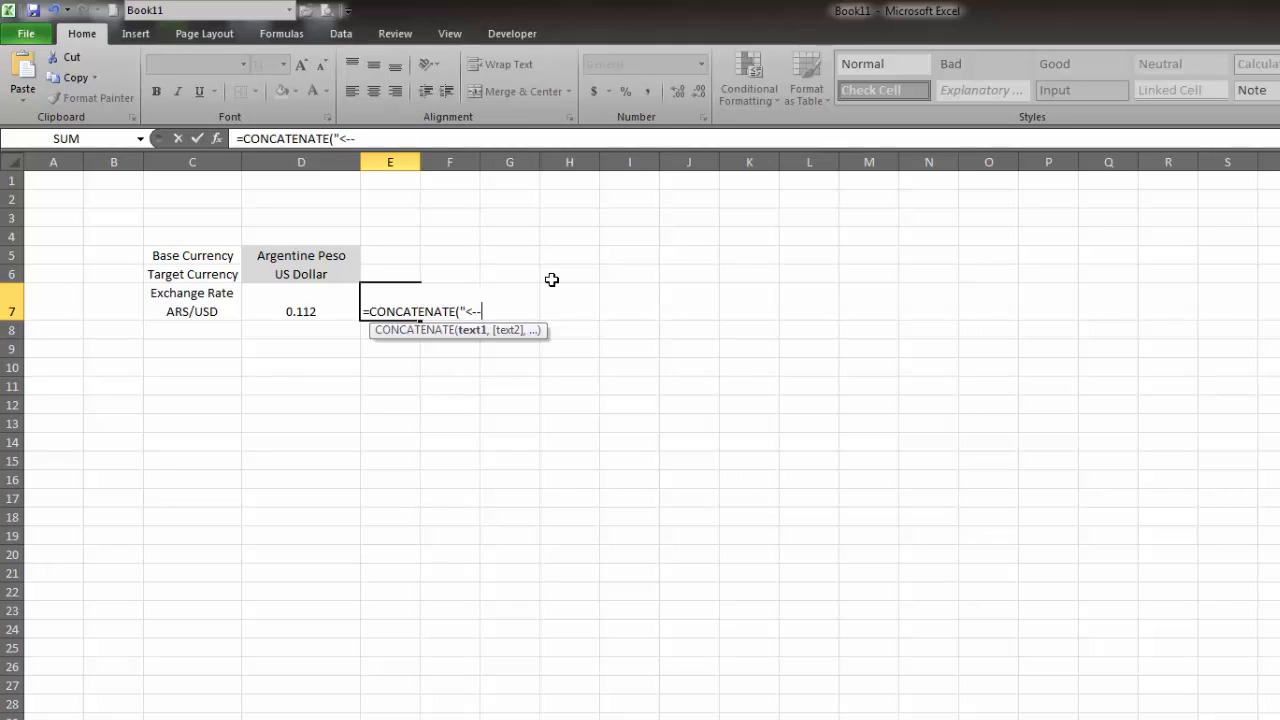
type("\"")
type(",")
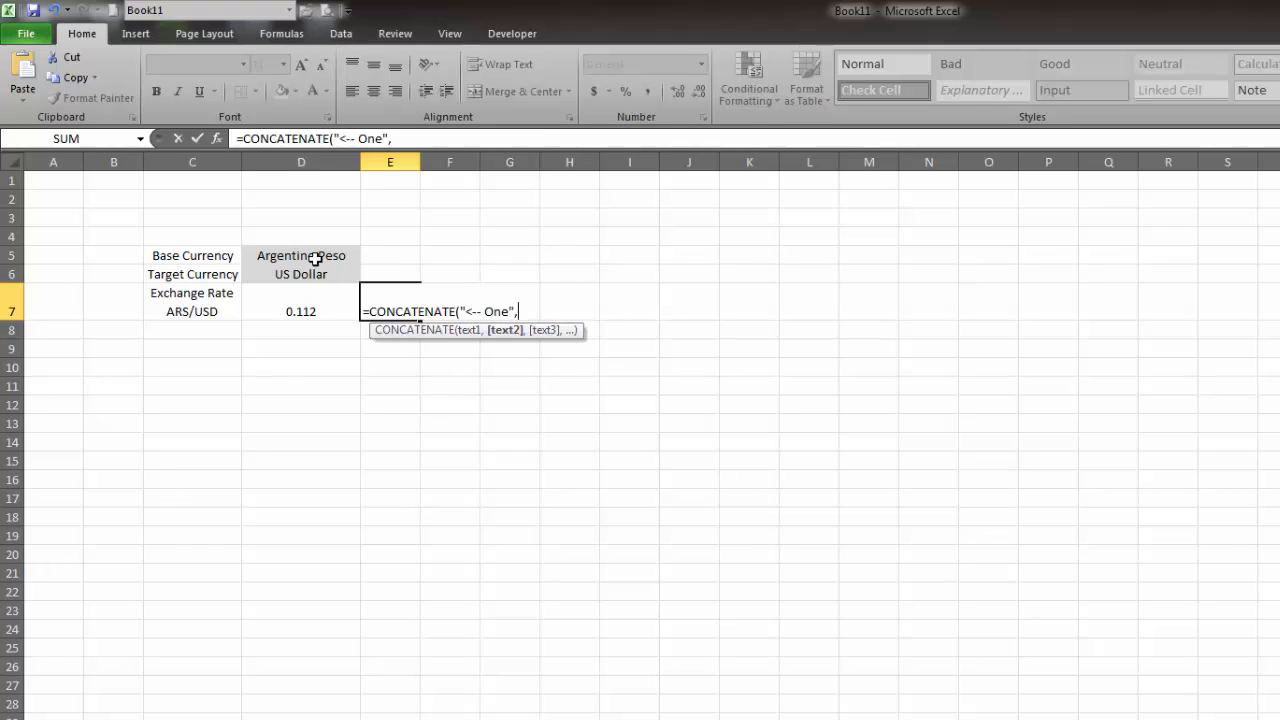
left_click(514, 311)
left_click(521, 312)
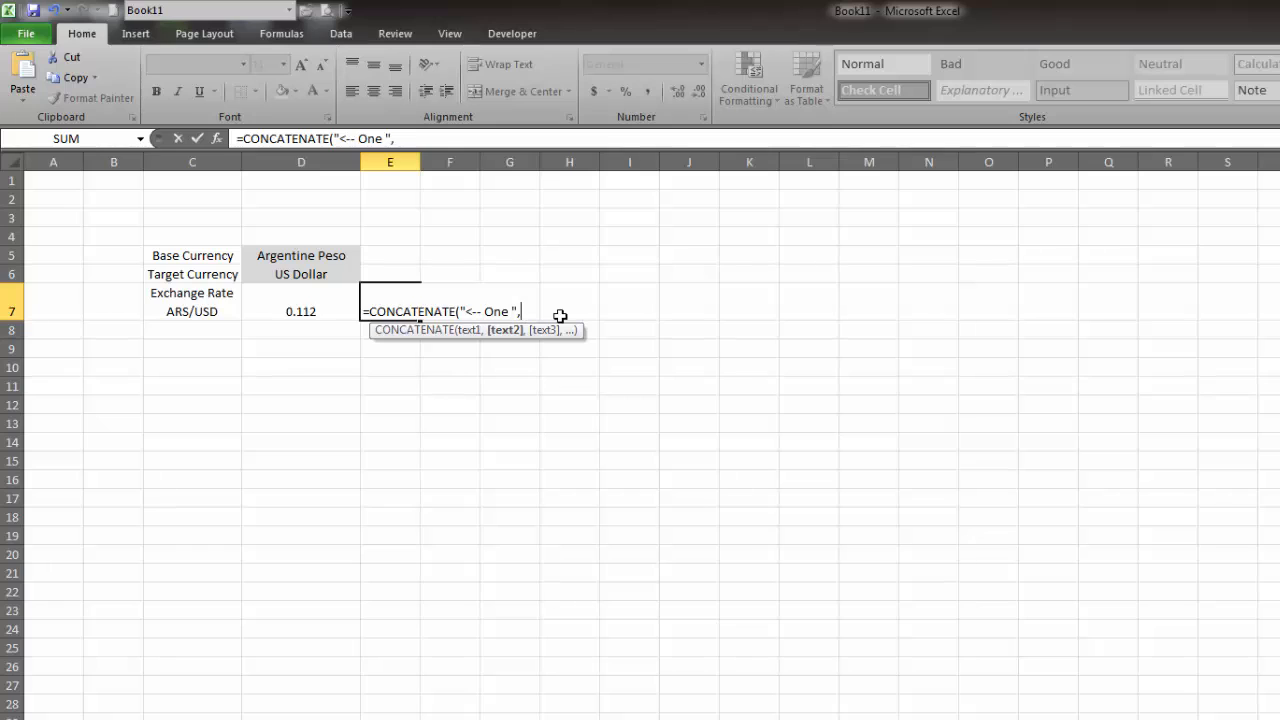
- Add the base currency D5 and the text " Will Purchase " as the following arguments of the E7 formula
left_click(327, 259)
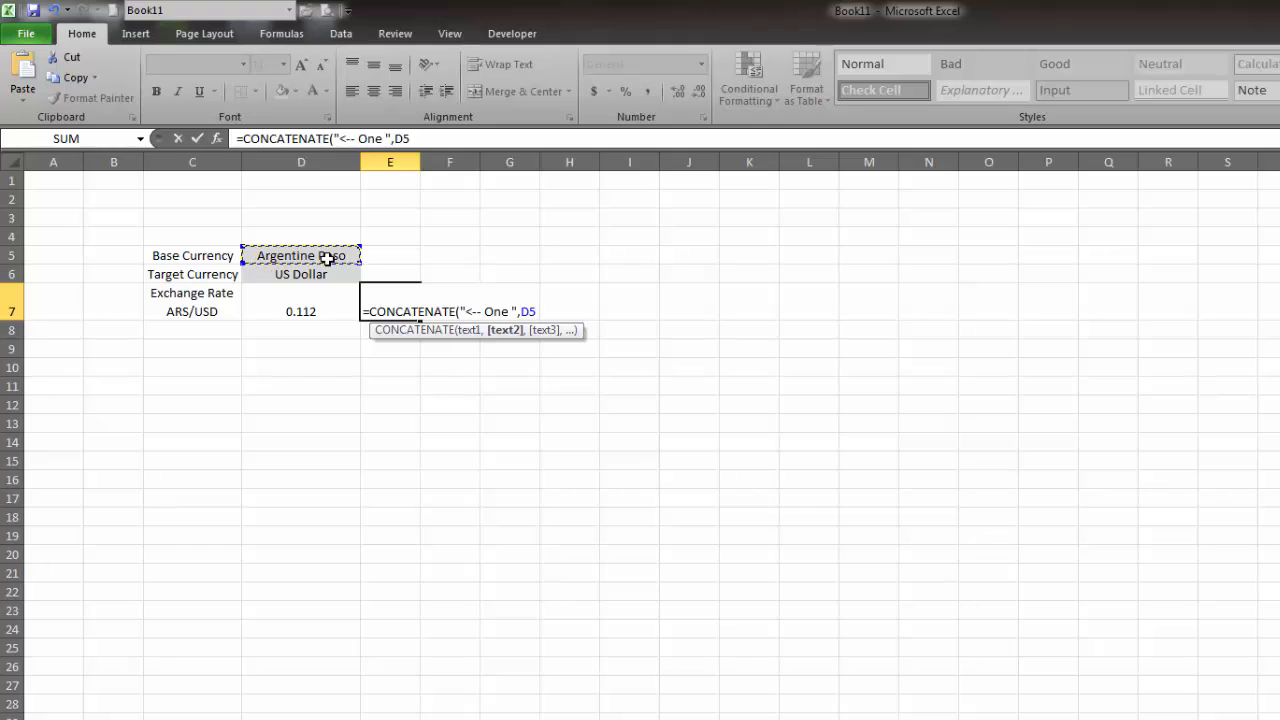
type(",")
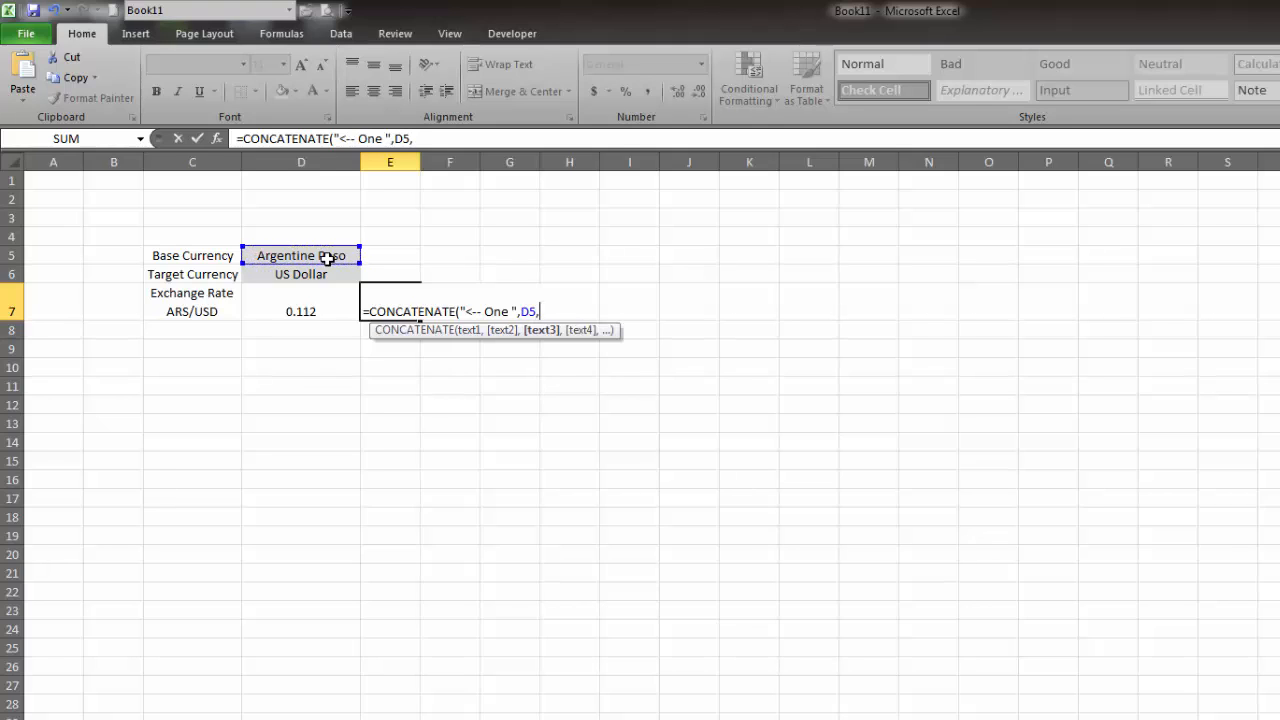
type("\" Will Purchase")
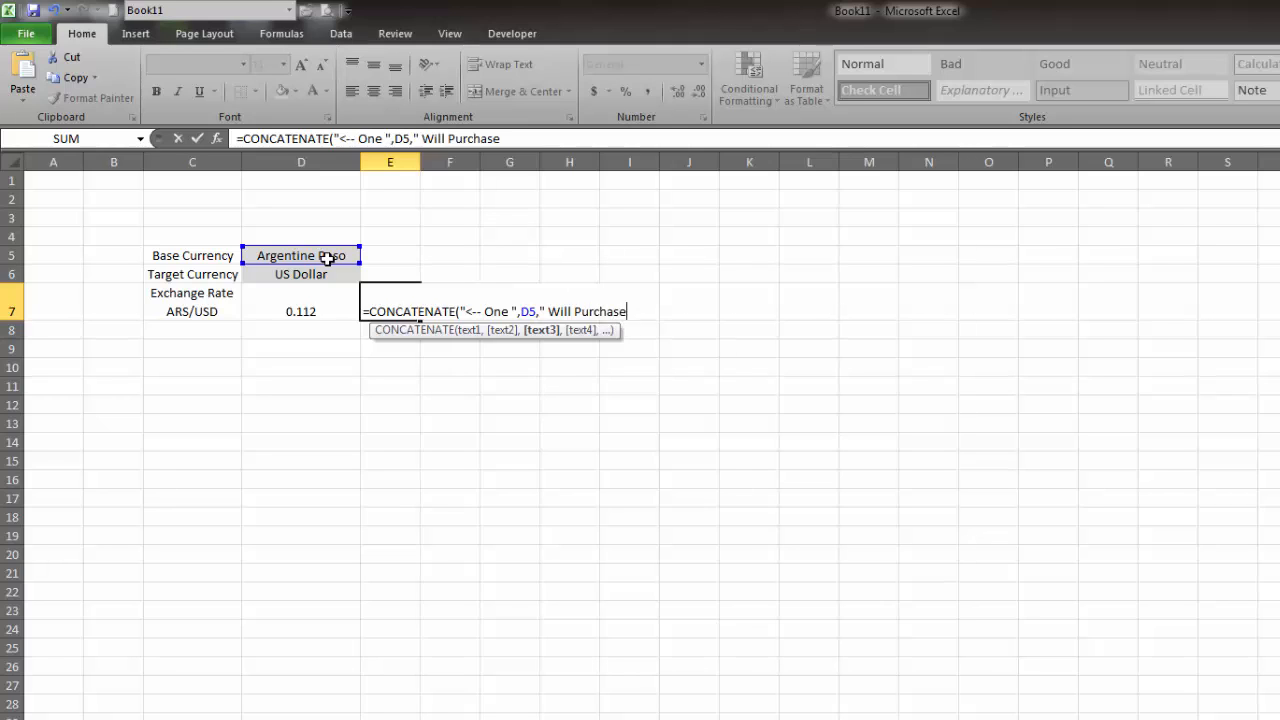
type(" \",")
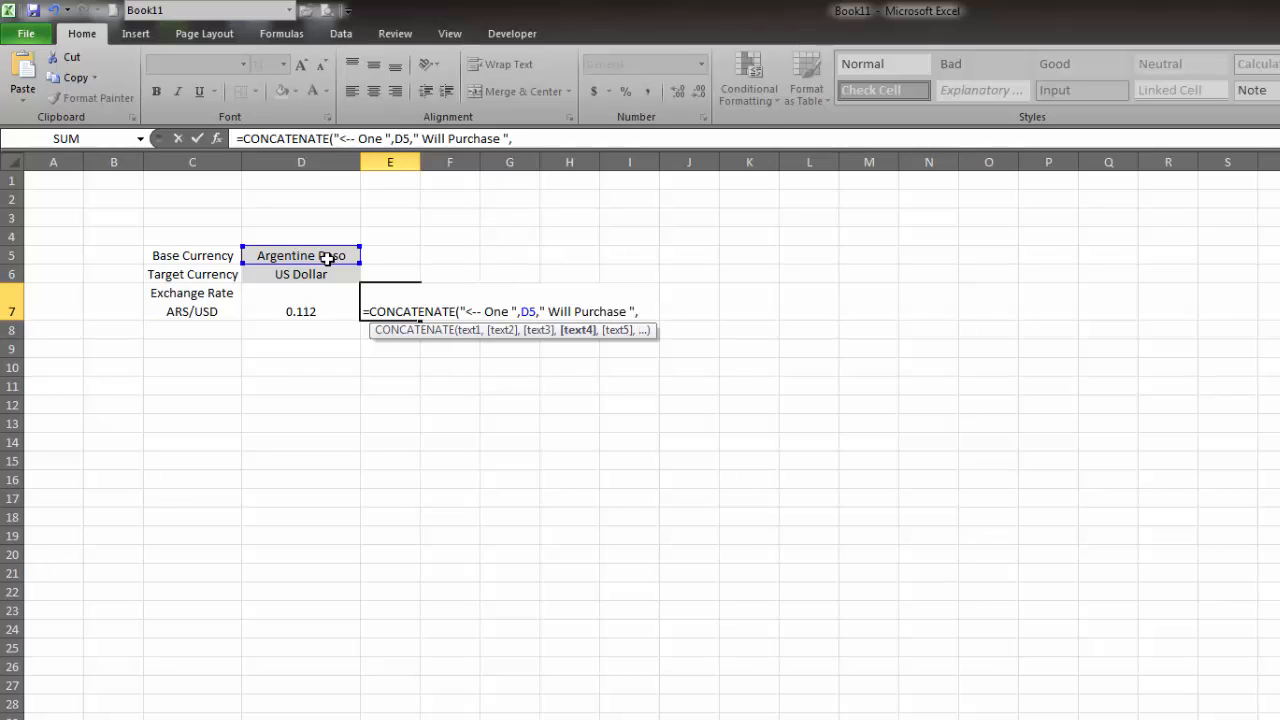
- Complete the E7 formula with the exchange rate D7, a space " ", and the target currency D6, and enter it
left_click(303, 312)
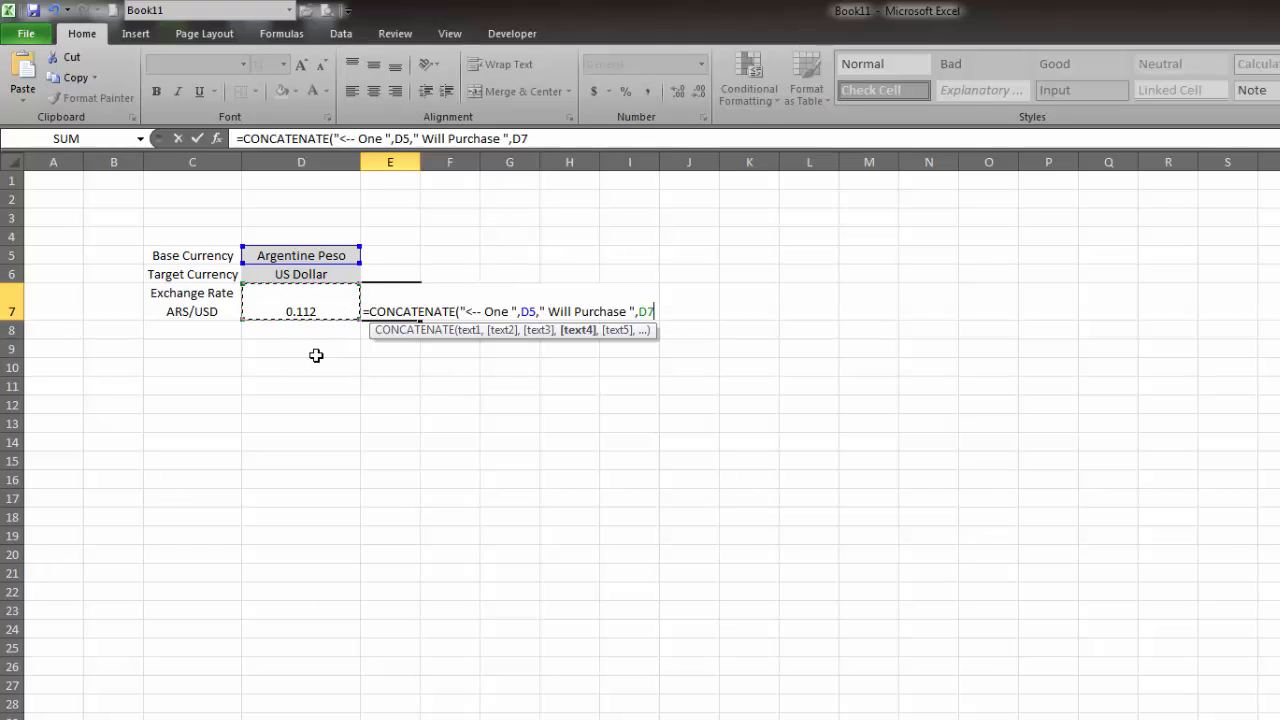
type(",")
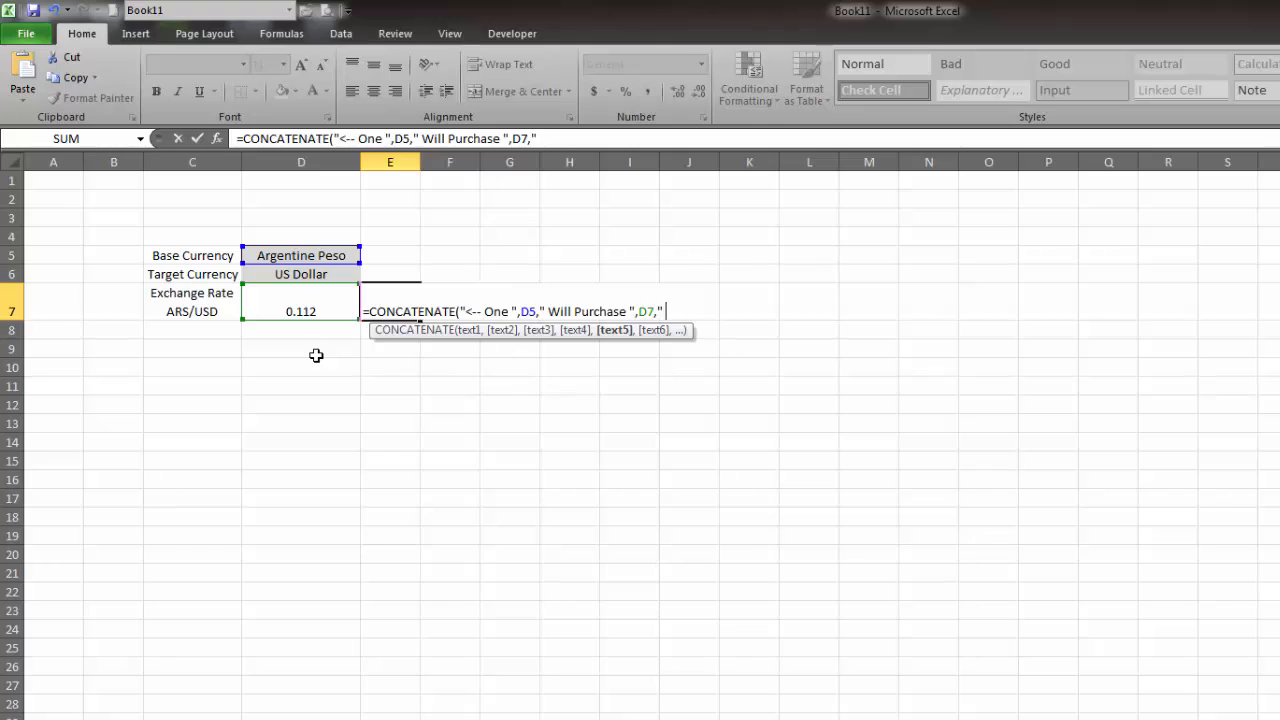
type("\" \",")
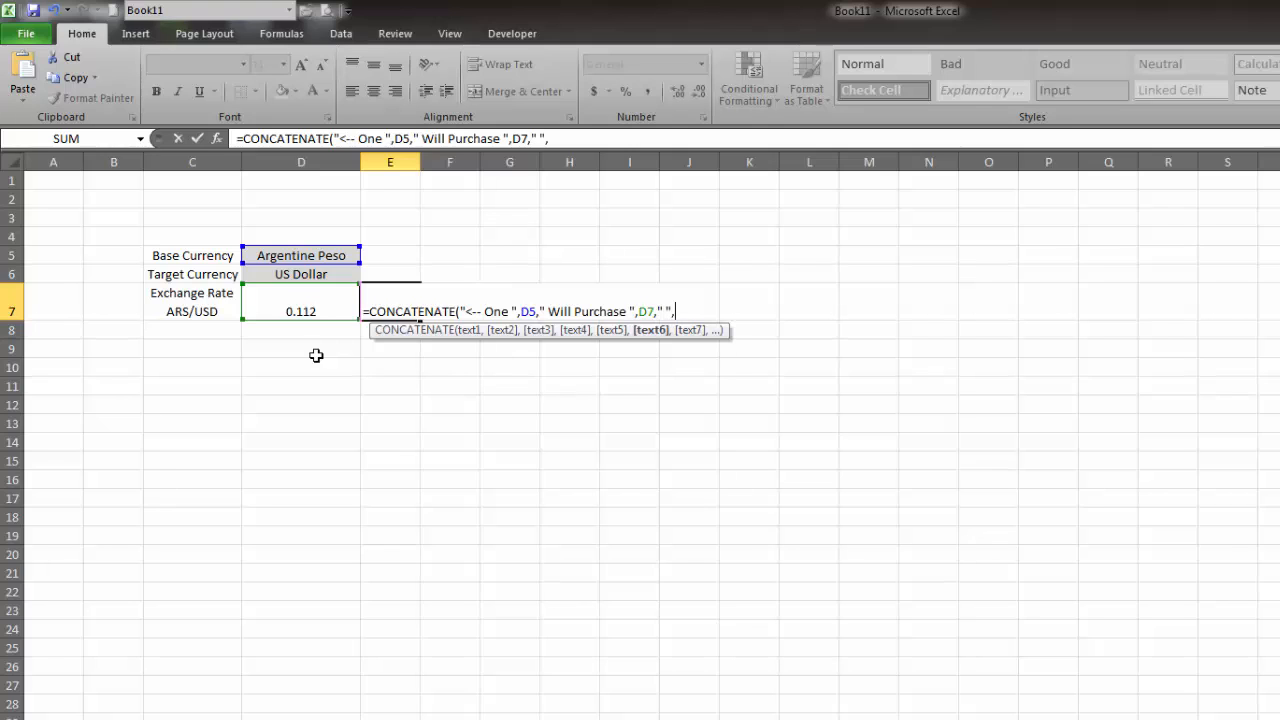
left_click(304, 272)
type(")")
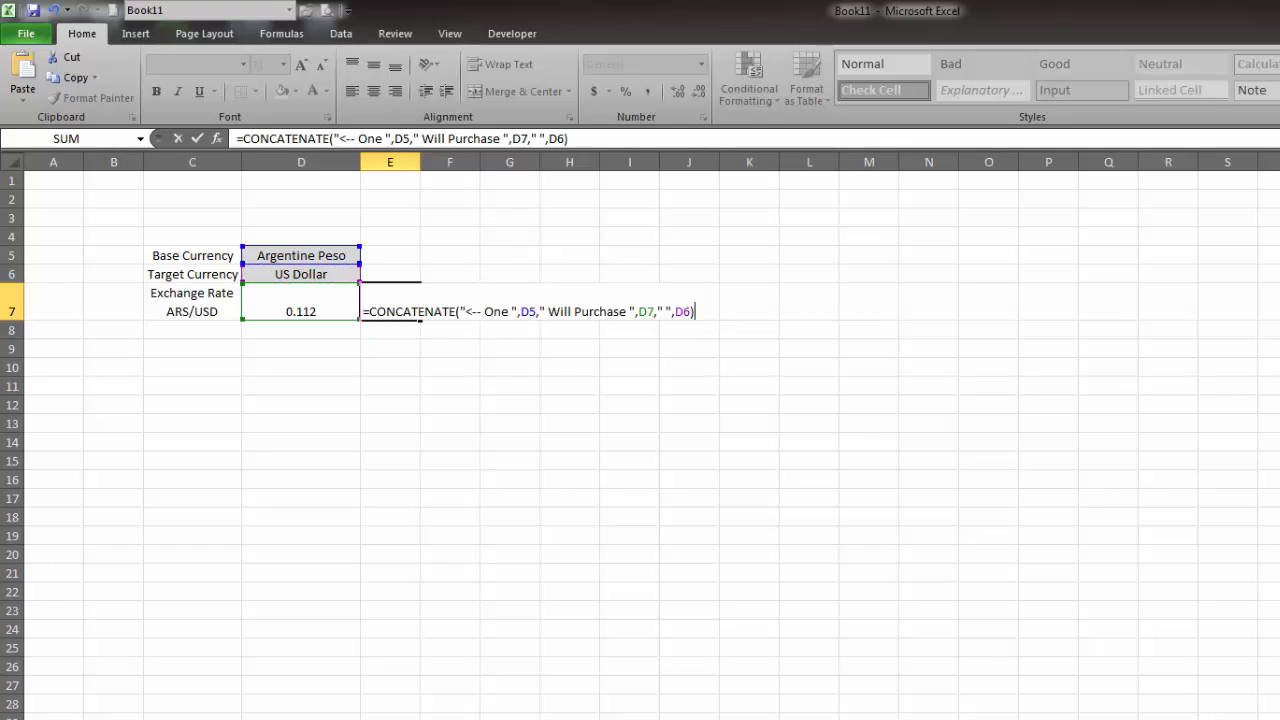
key("Return")
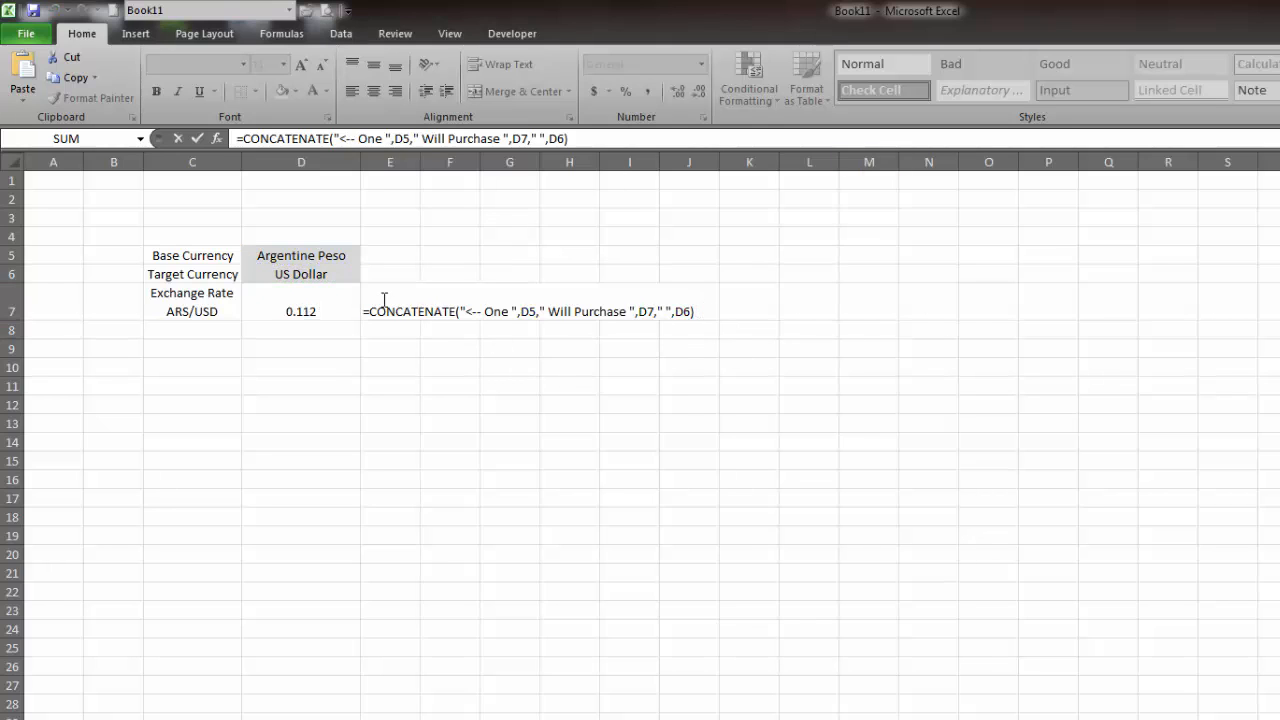
- Append "s" as a final text argument after D6 in the E7 CONCATENATE formula to pluralize the target currency
key("F2")
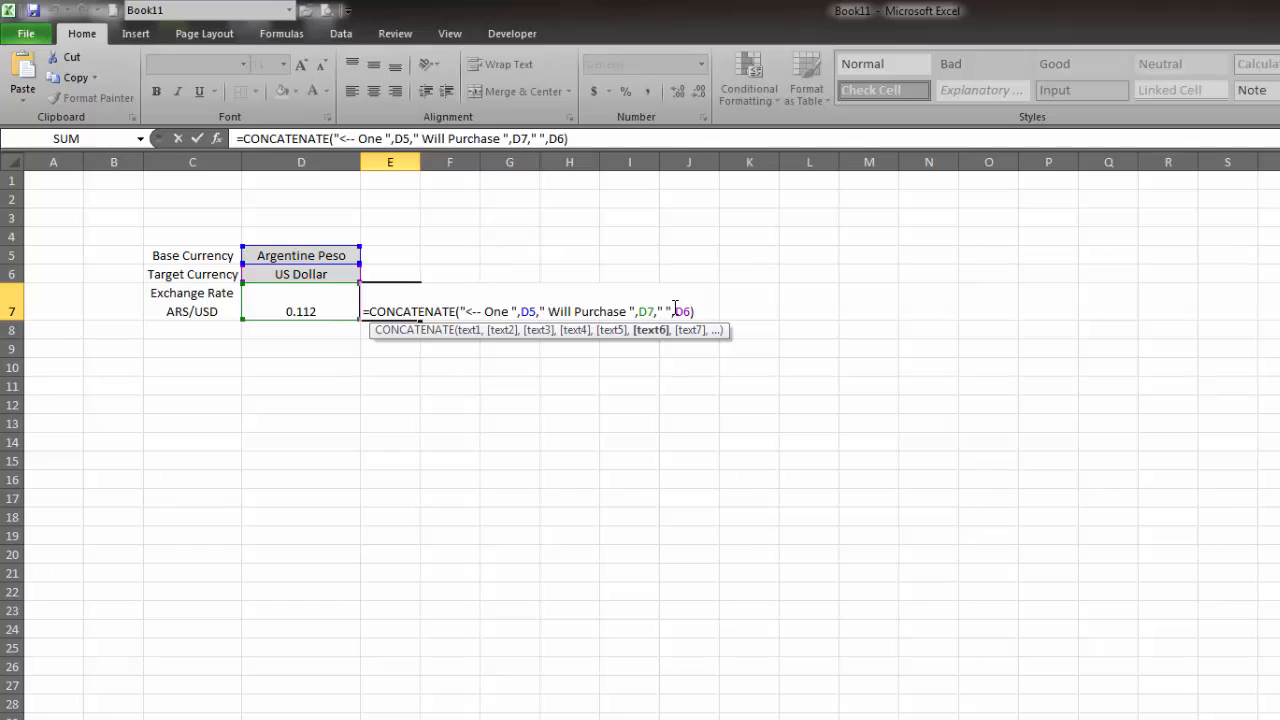
type(",\"s\"")
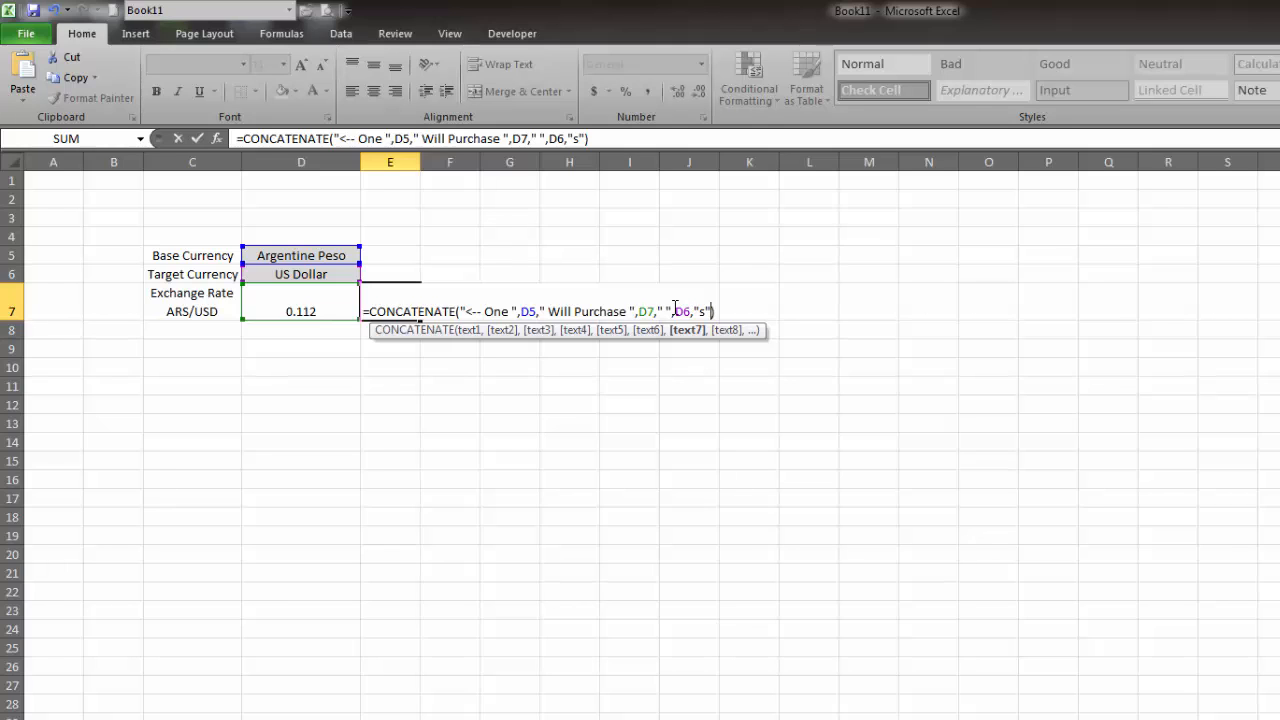
key("Return")
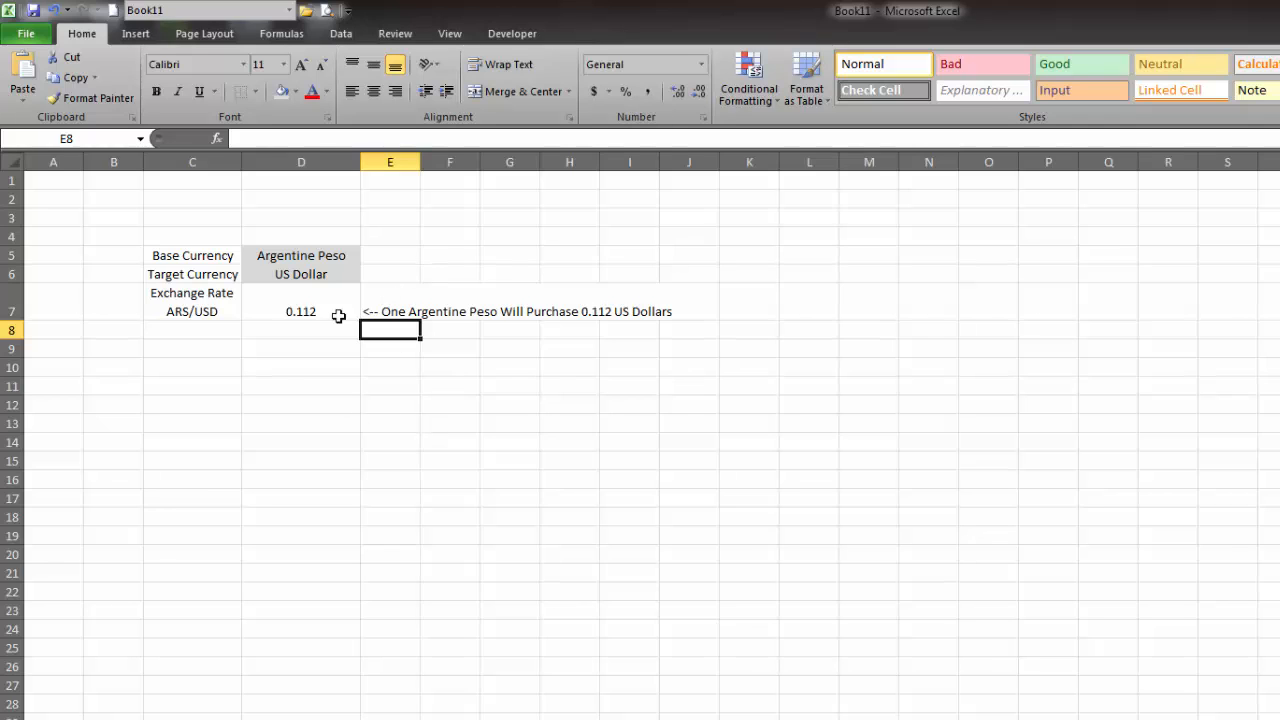
- Reset the target currency in D6 to --Select-- to test the sentence without a chosen currency
left_click(337, 274)
left_click(369, 274)
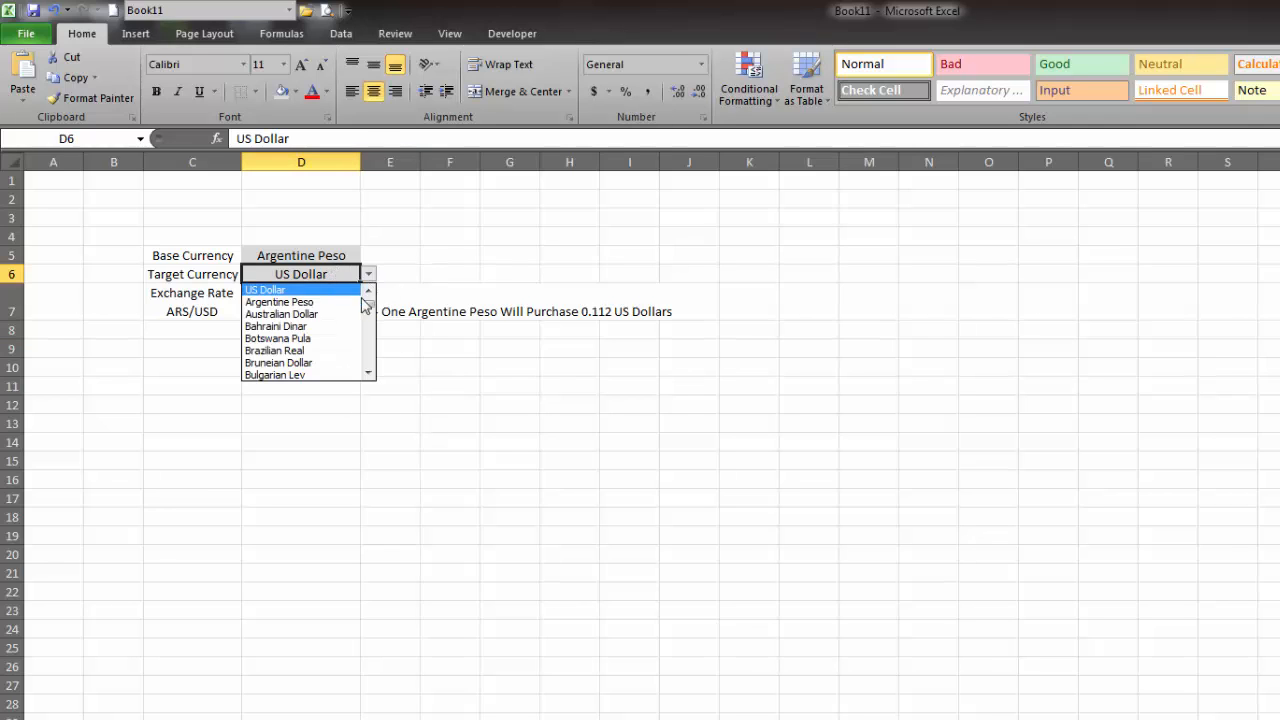
scroll(374, 314, "up", 1)
left_click(305, 290)
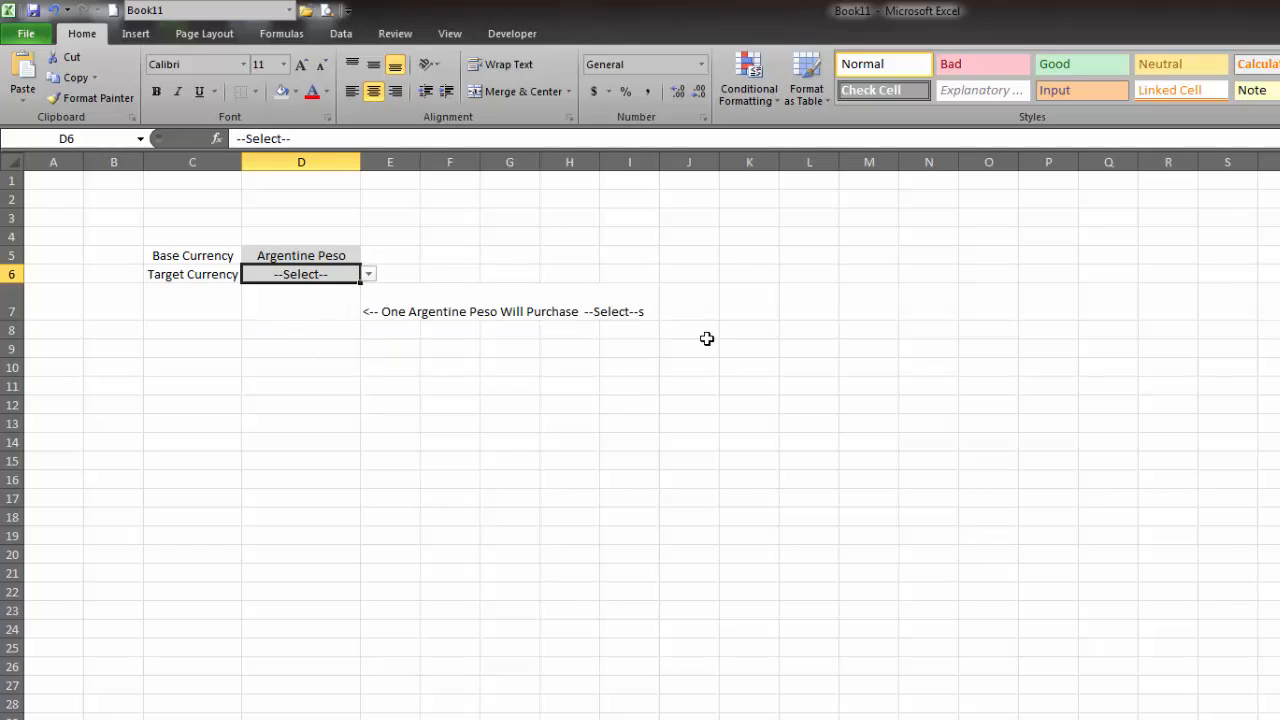
- Wrap the E7 CONCATENATE formula in an IF that returns empty text "" when D7=""
left_click(393, 308)
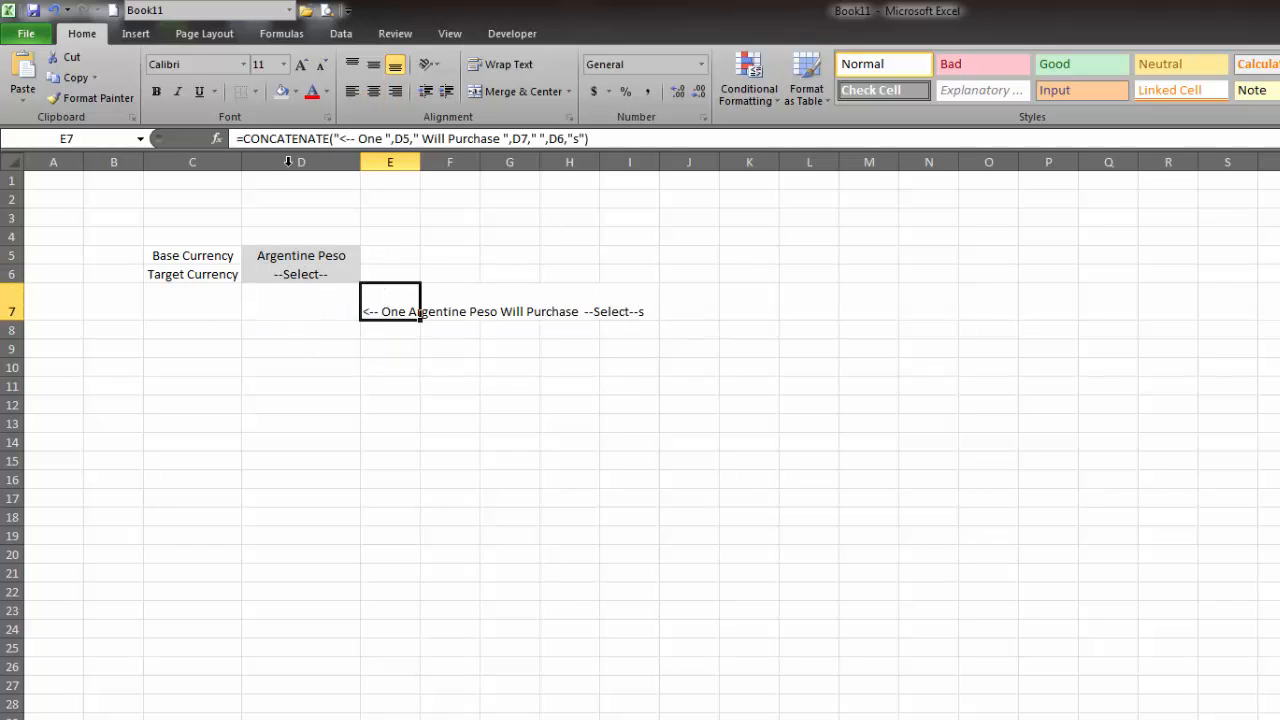
left_click(238, 138)
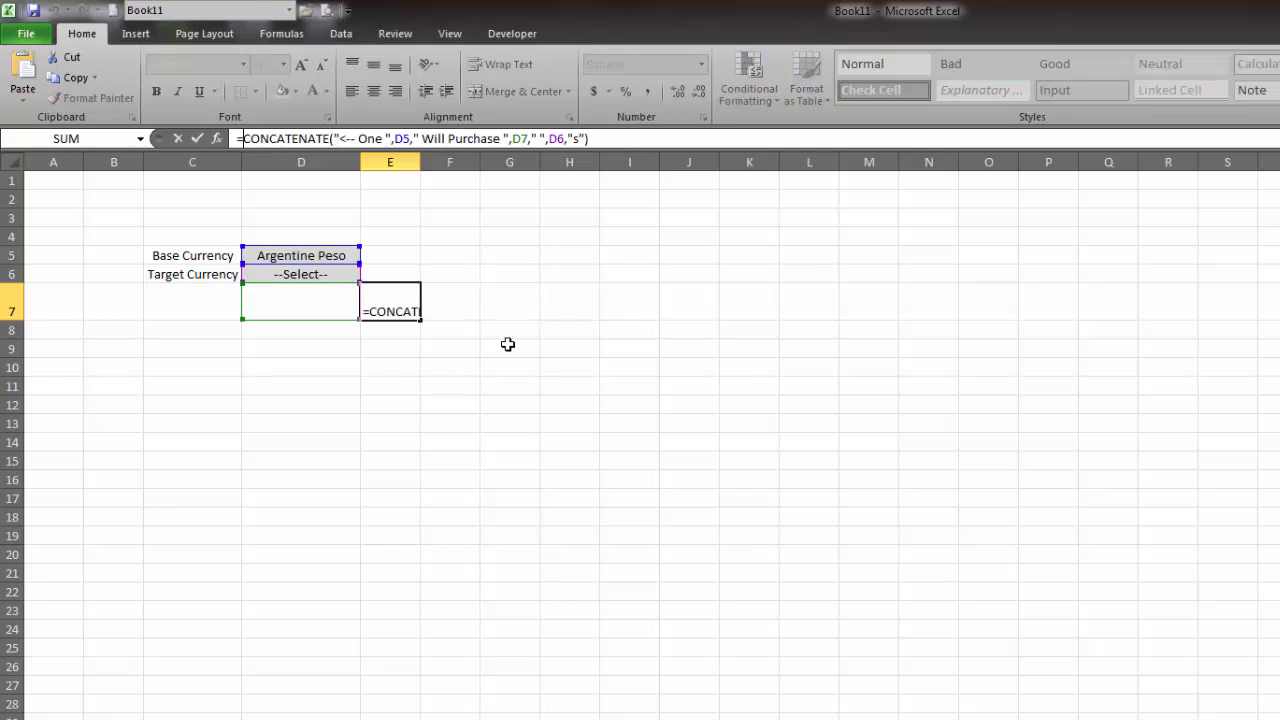
type("if(")
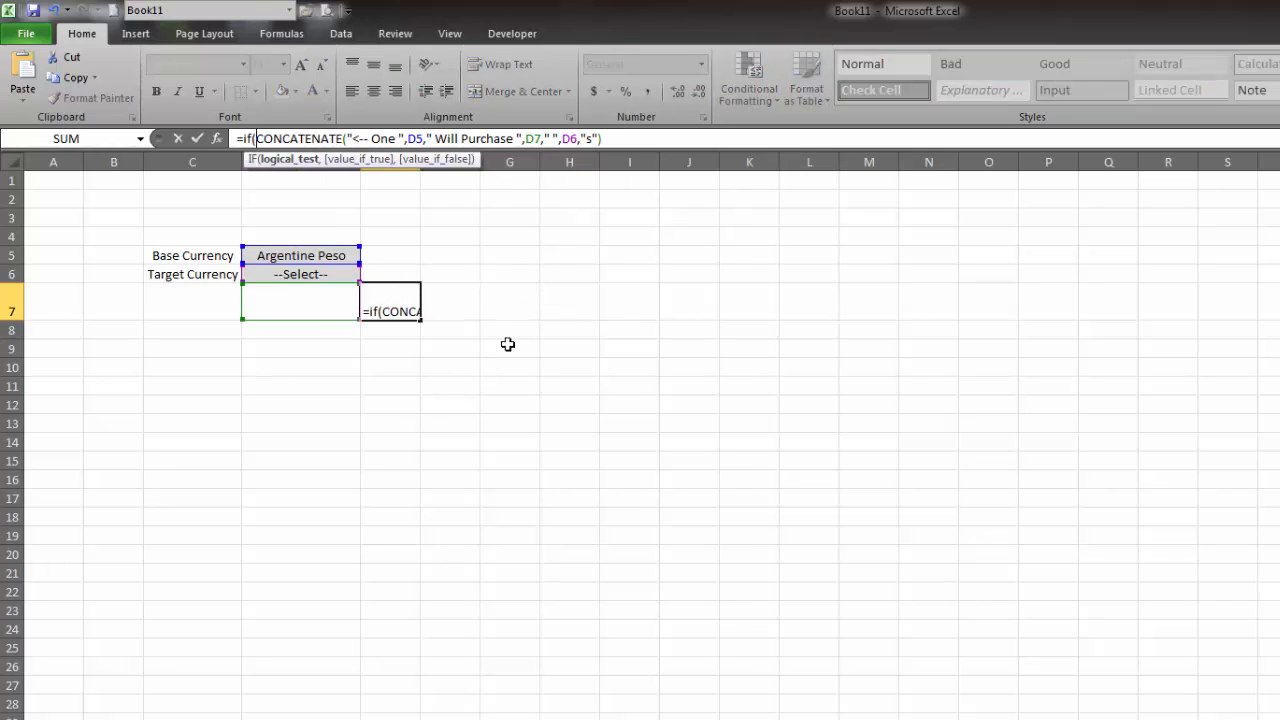
left_click(302, 301)
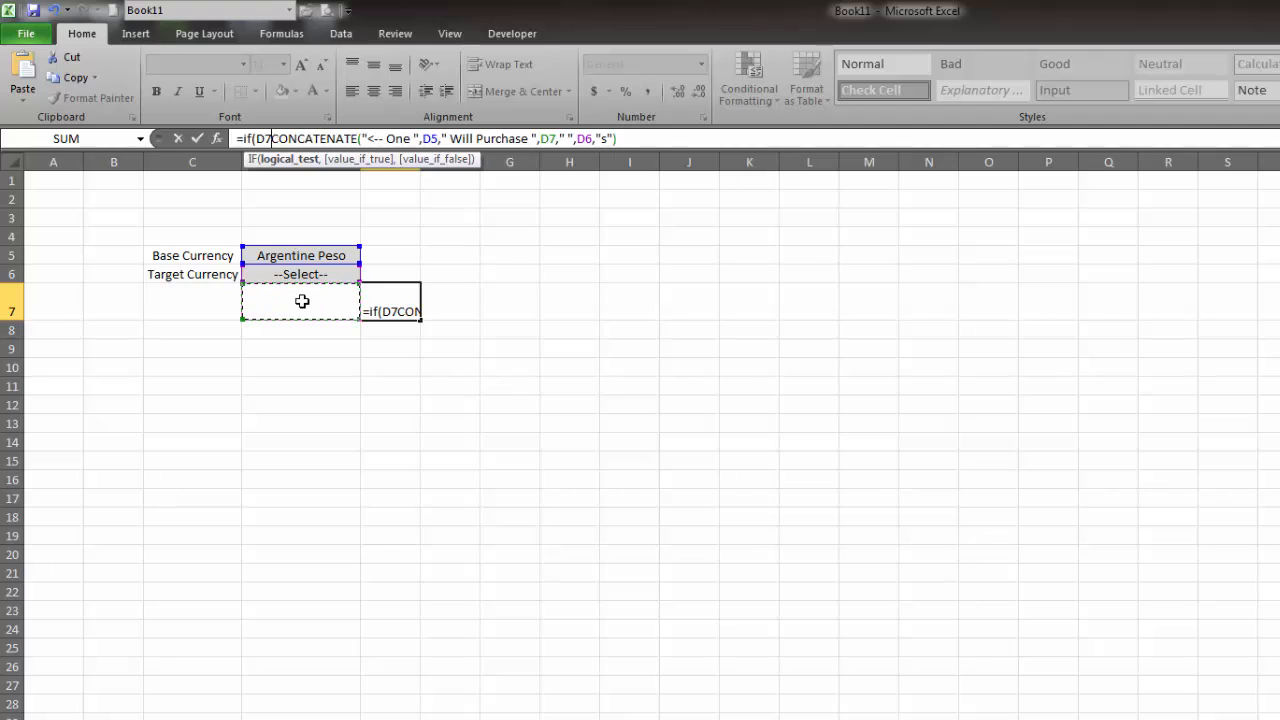
type("=\"\"")
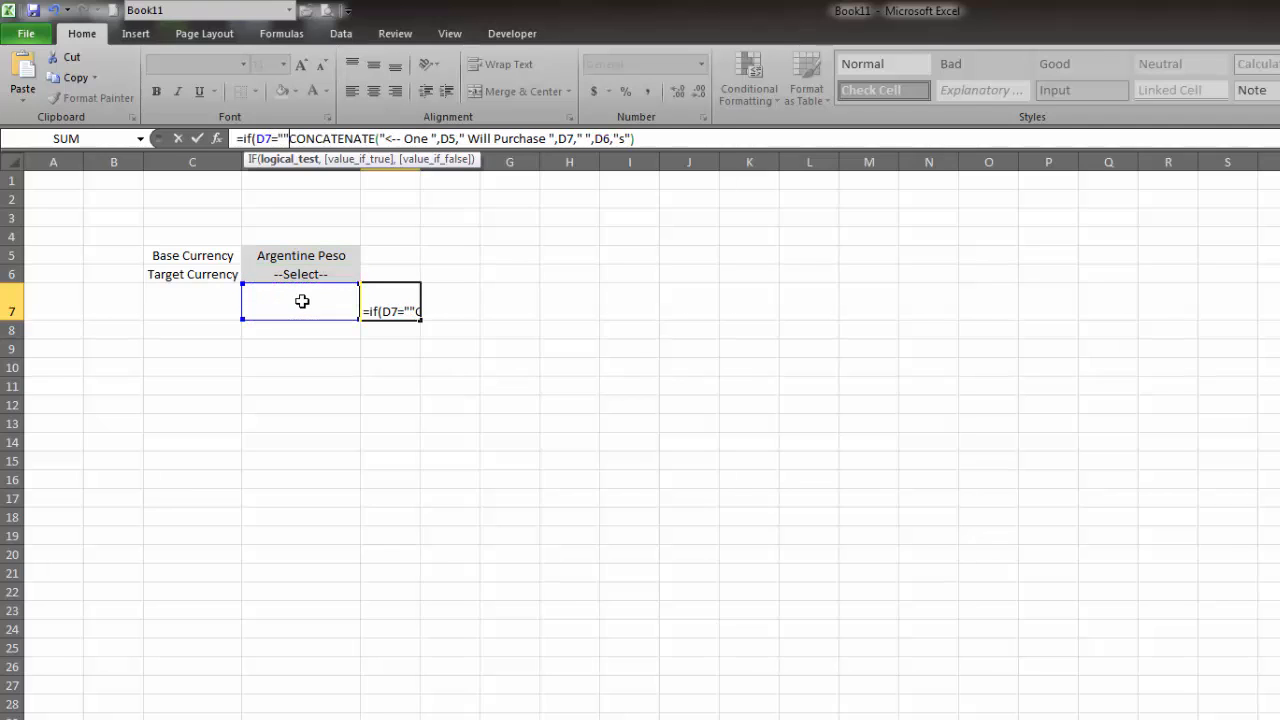
type(",\"\",")
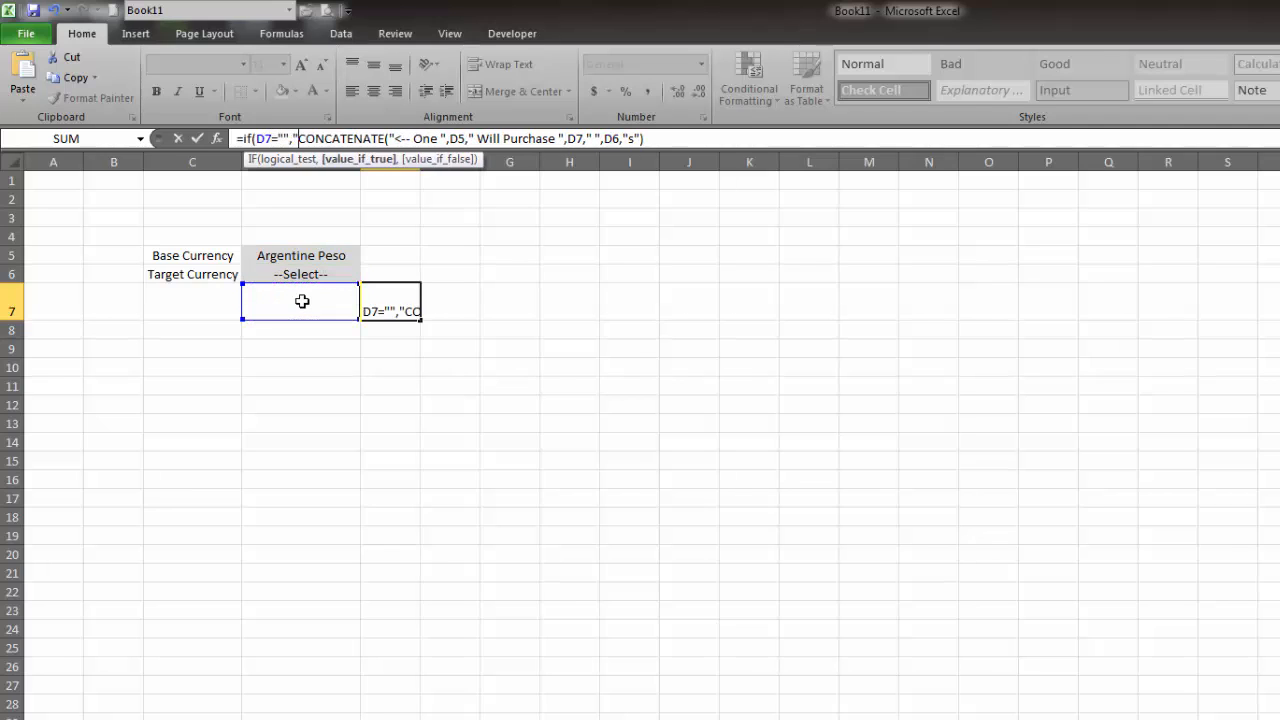
left_click(687, 137)
type(")")
key("Return")
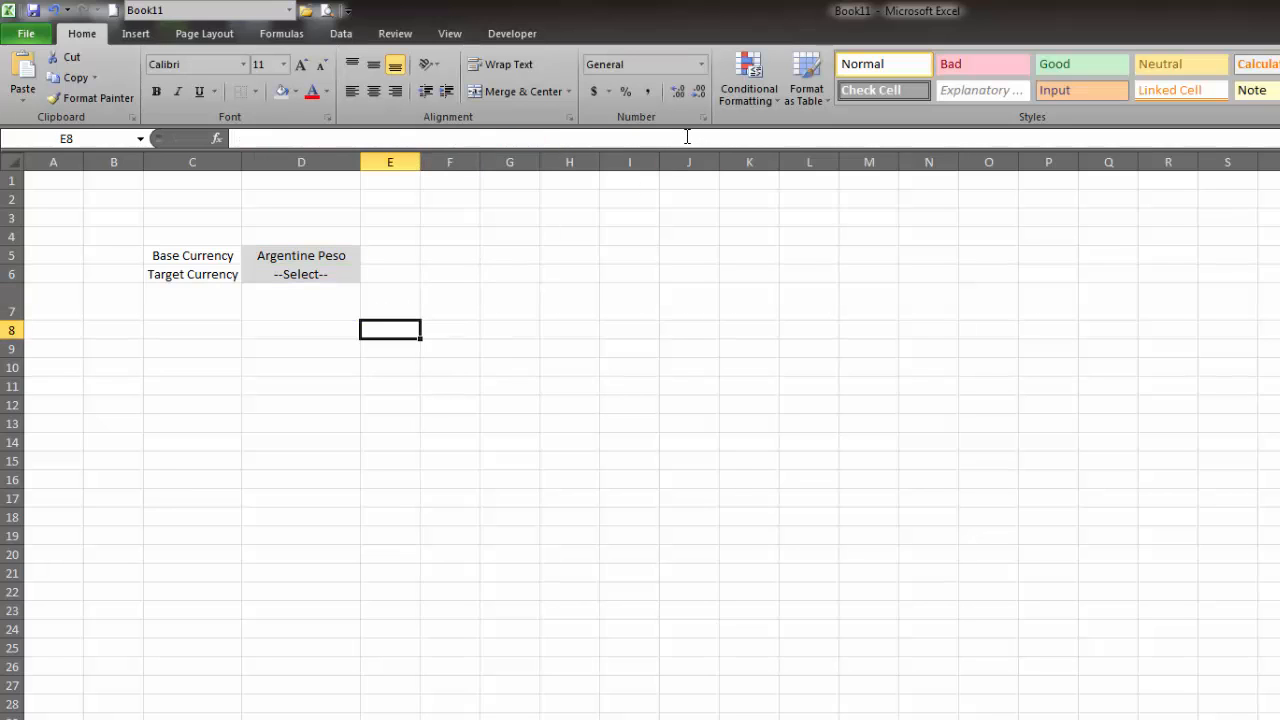
- Add an outside border around the converter range C5:D7
left_click(330, 258)
left_click(330, 275)
left_click_drag(335, 310, 170, 258)
left_click(257, 90)
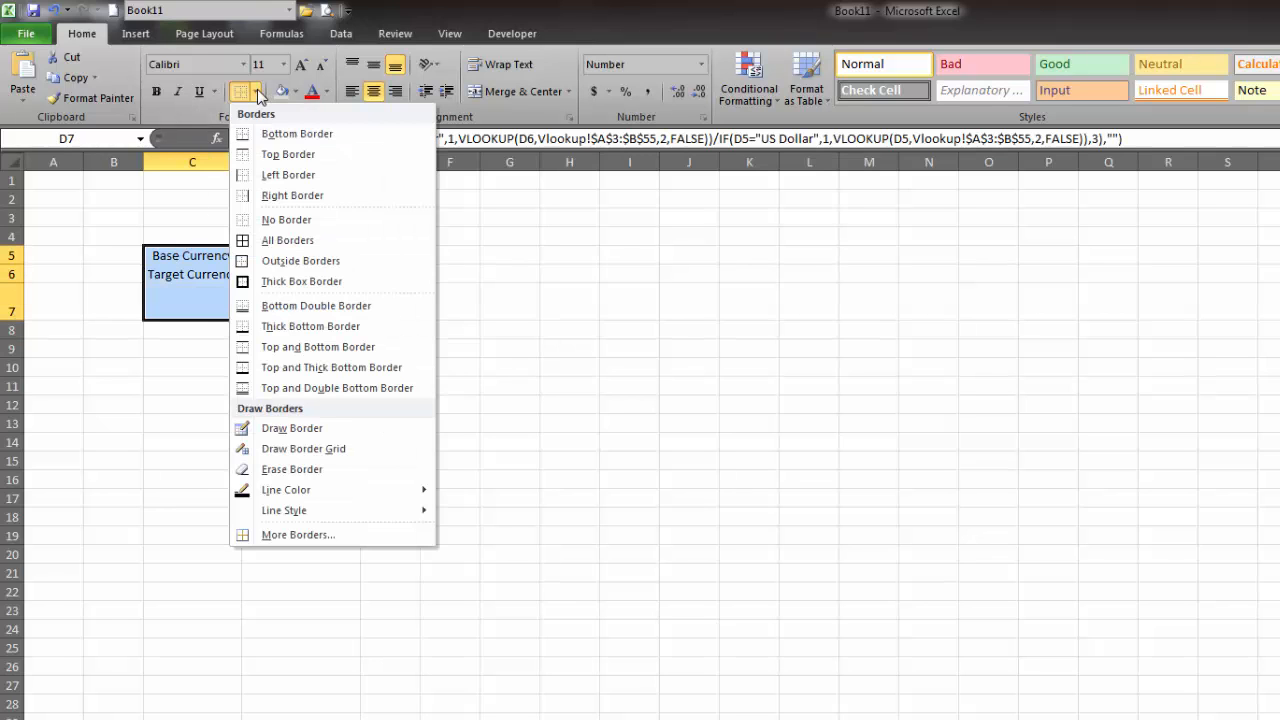
left_click(328, 268)
left_click(591, 325)
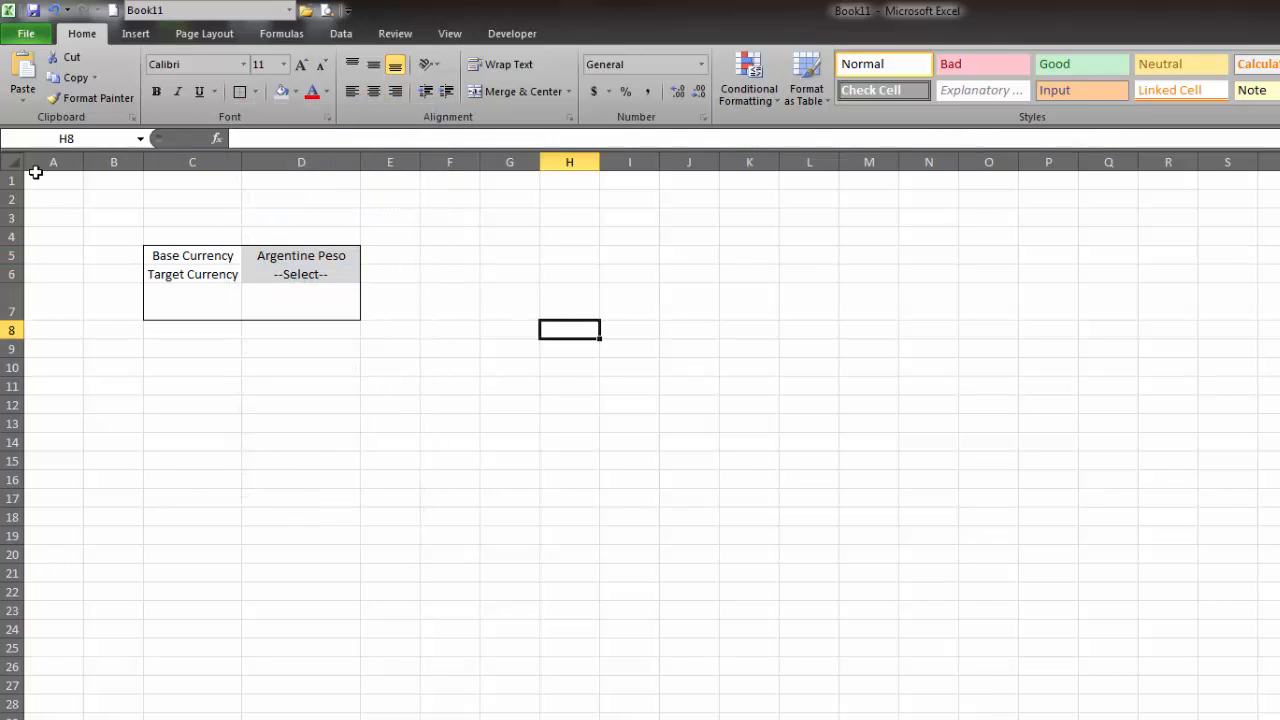
- Fill the entire worksheet with white
left_click(20, 160)
left_click(295, 91)
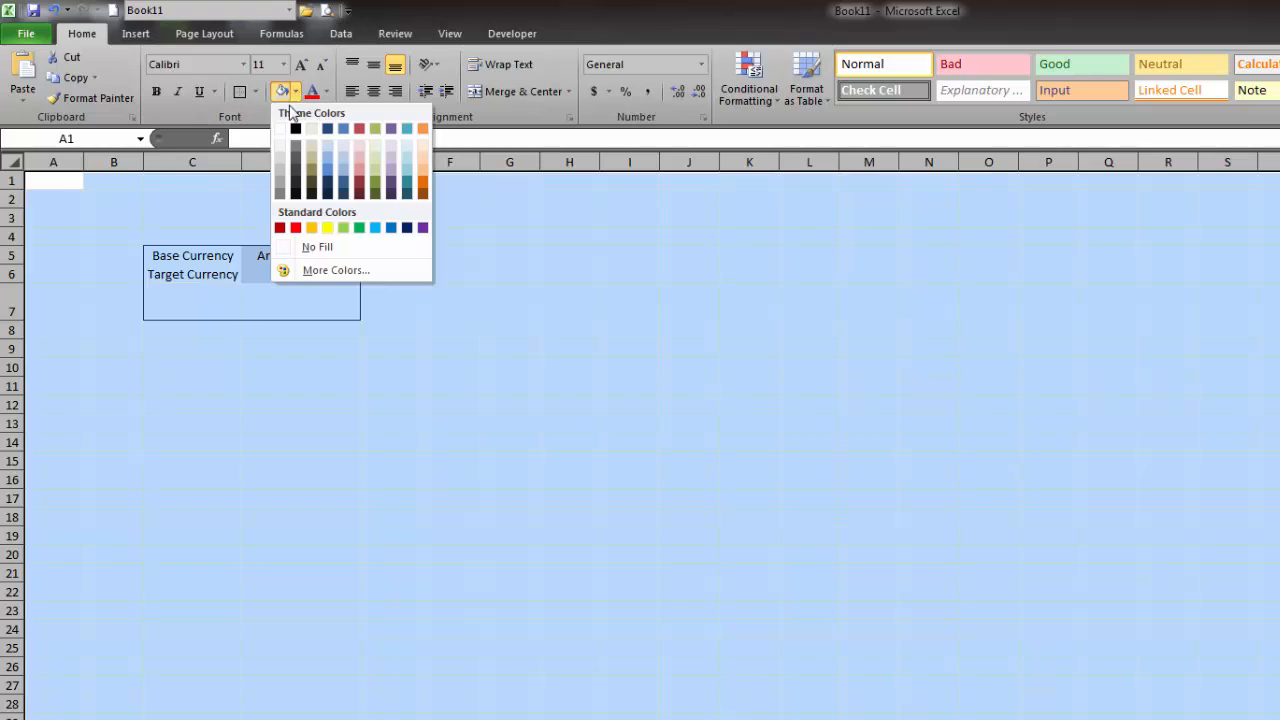
left_click(284, 130)
left_click(591, 380)
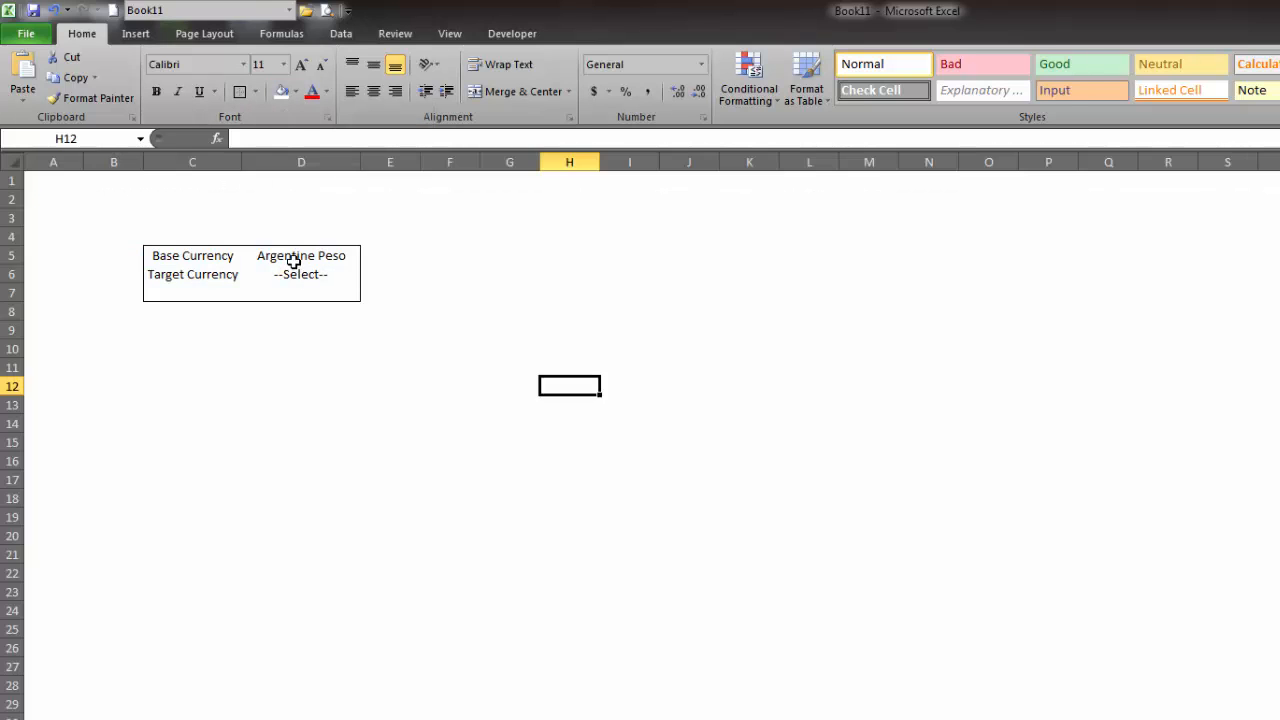
- Fill the currency selection cells D5:D6 with light grey and make row 7 about twice as tall
left_click_drag(289, 257, 298, 273)
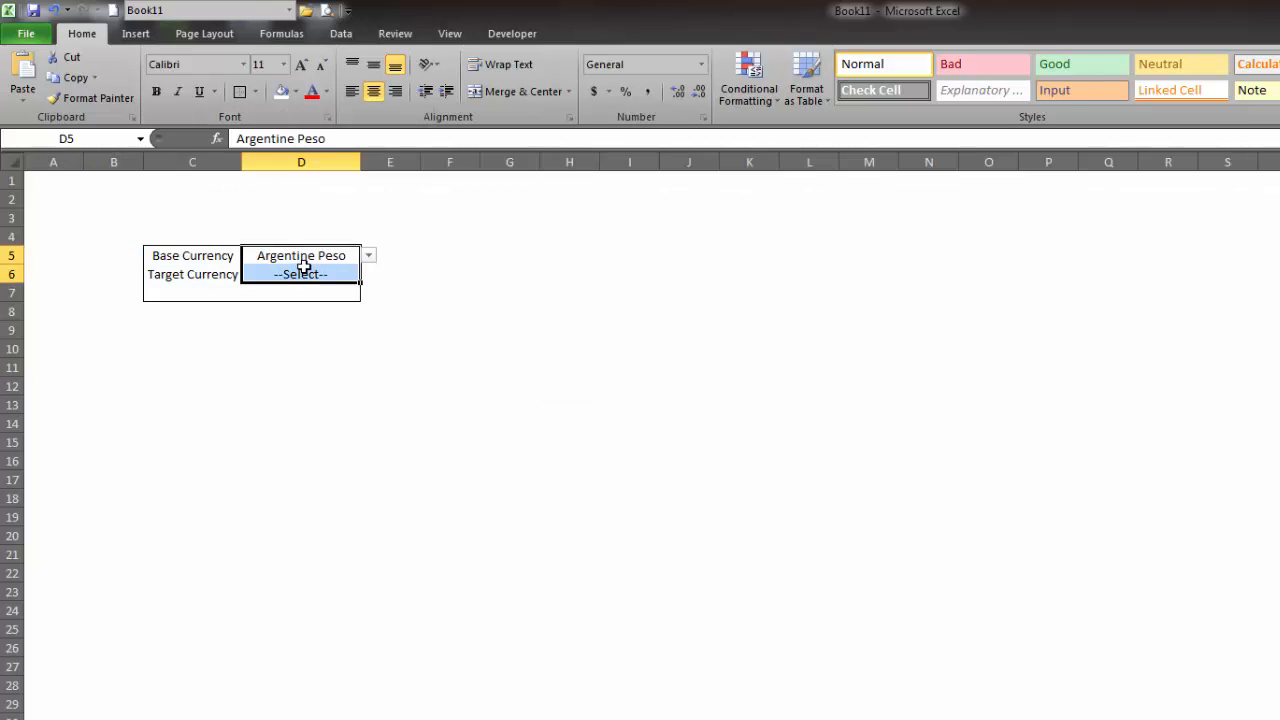
left_click(562, 345)
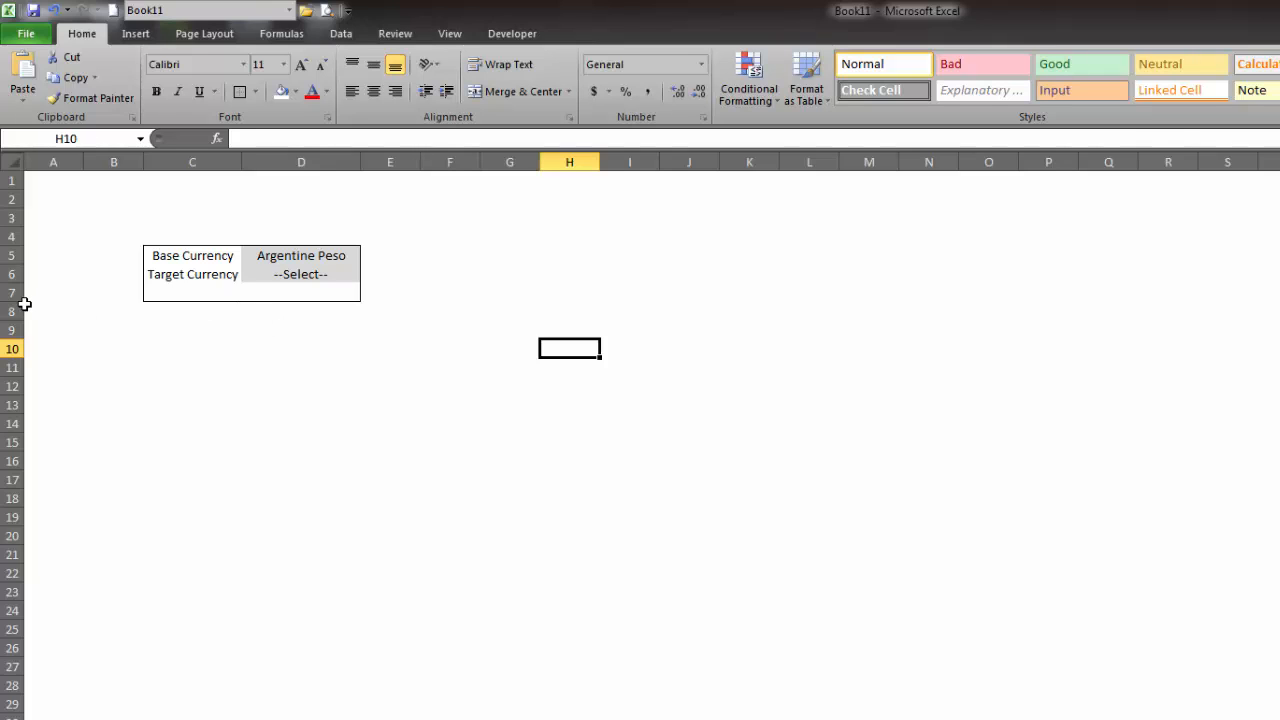
left_click_drag(14, 302, 15, 322)
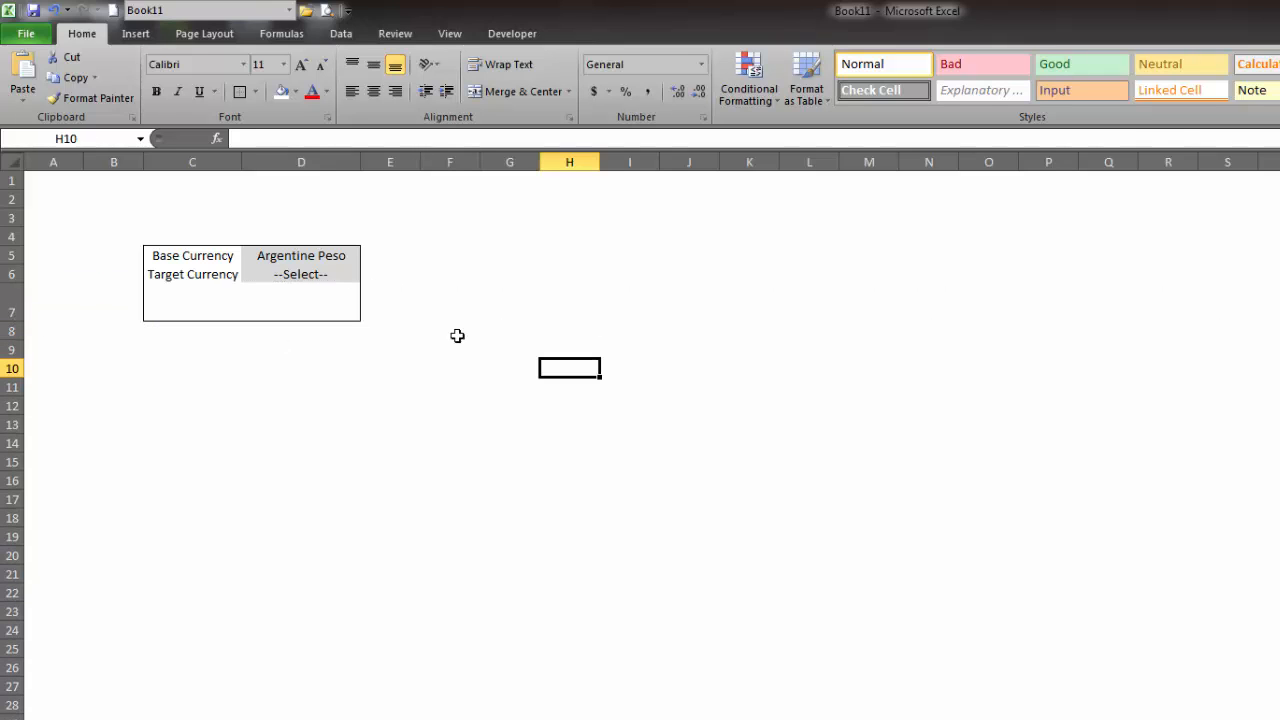
- Set the target currency in D6 to Bahraini Dinar
left_click(429, 289)
left_click(335, 275)
left_click(369, 276)
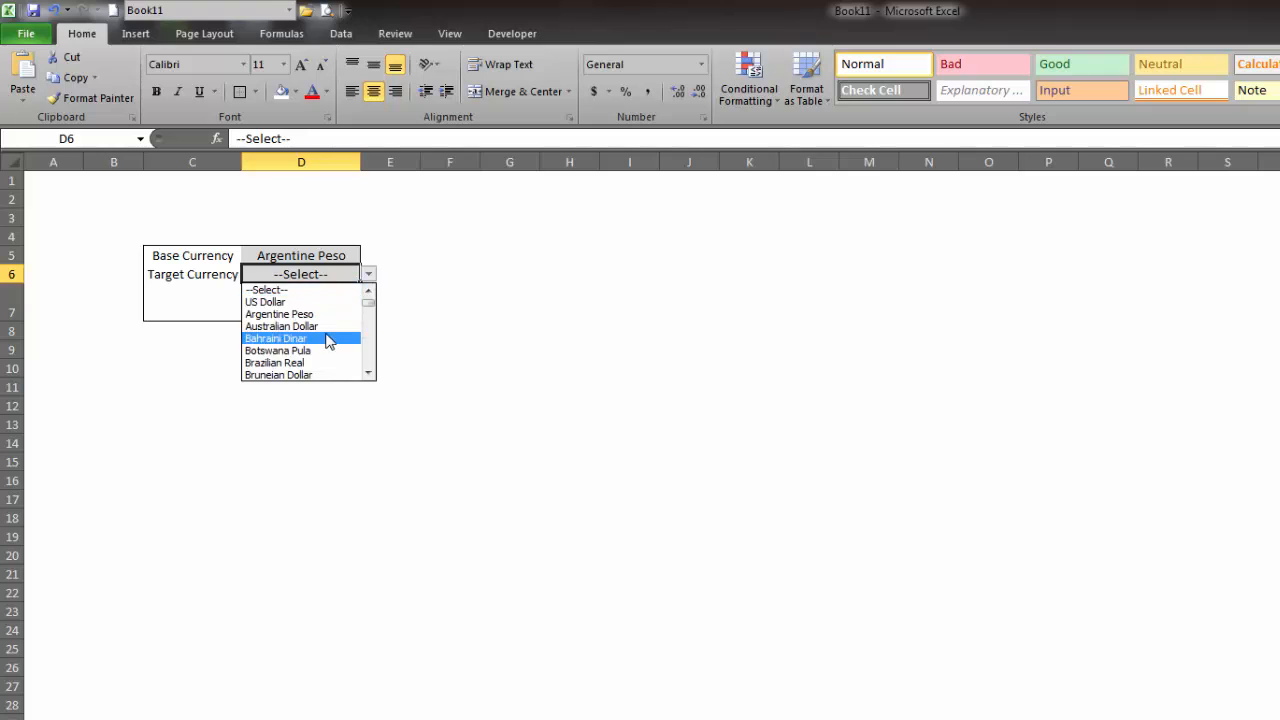
left_click(329, 336)
- Middle-align the exchange rate in D7 vertically
left_click(302, 314)
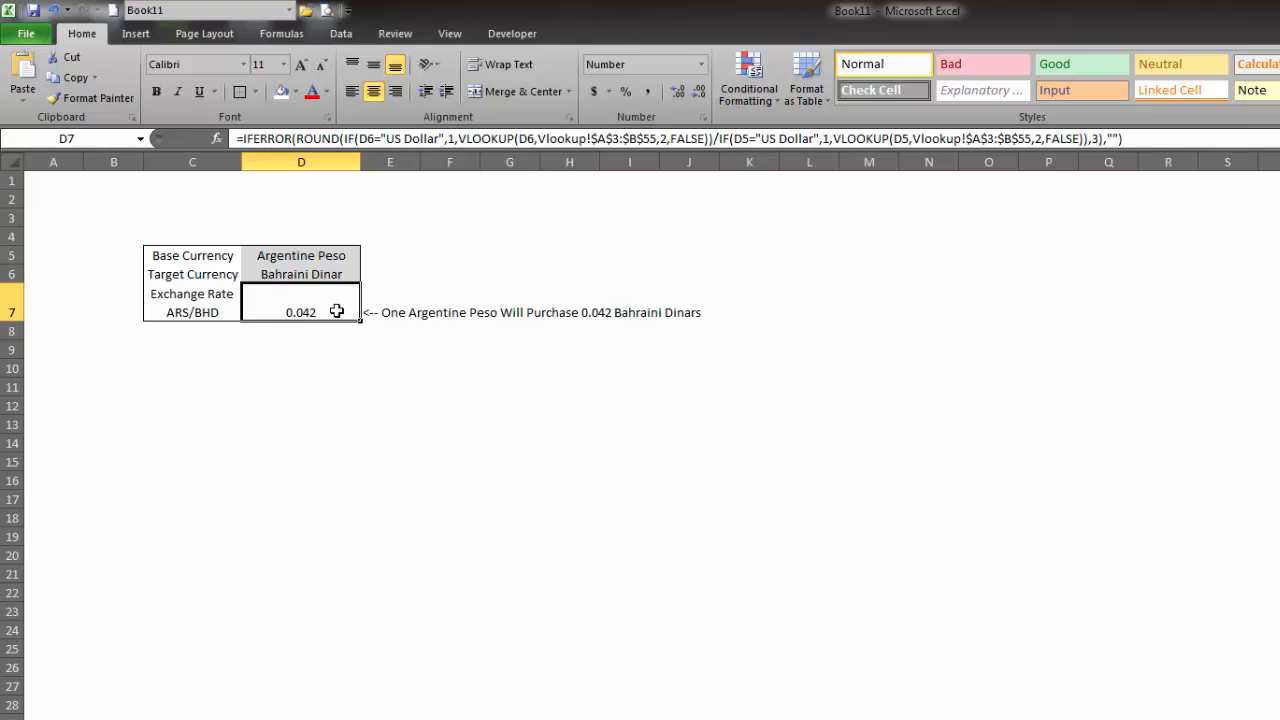
left_click(375, 66)
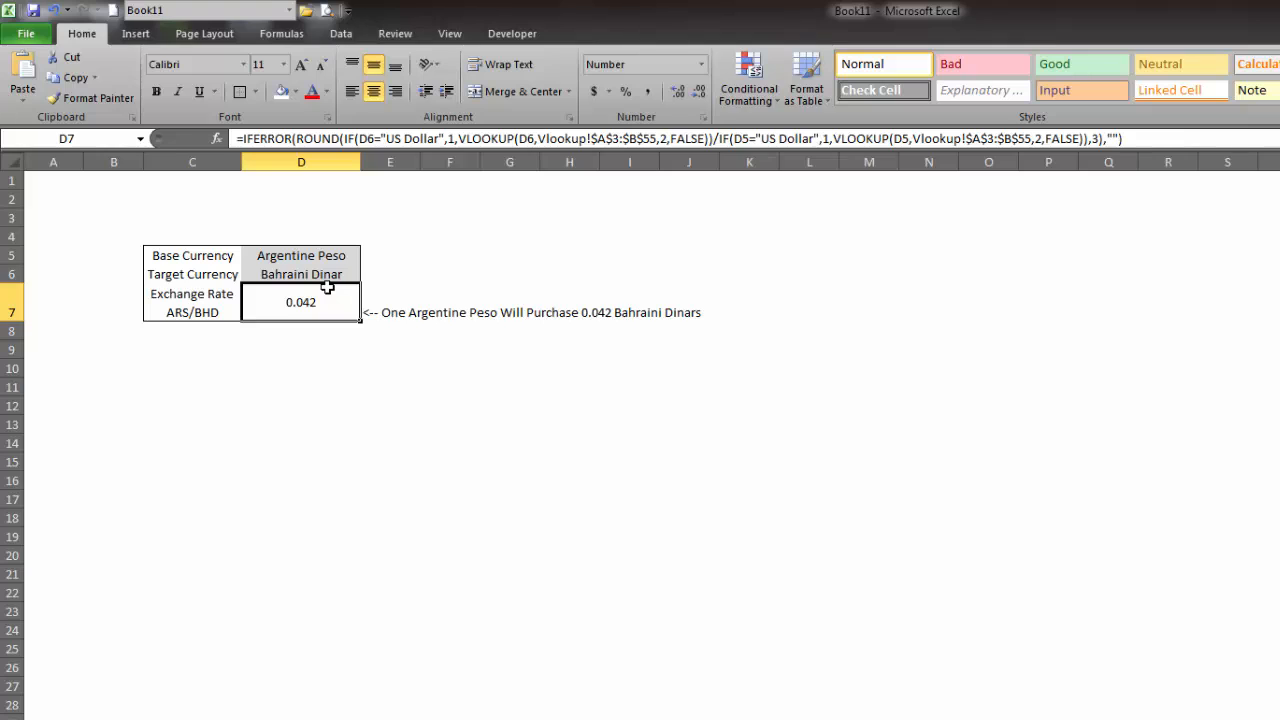
left_click(296, 361)
left_click(202, 368)
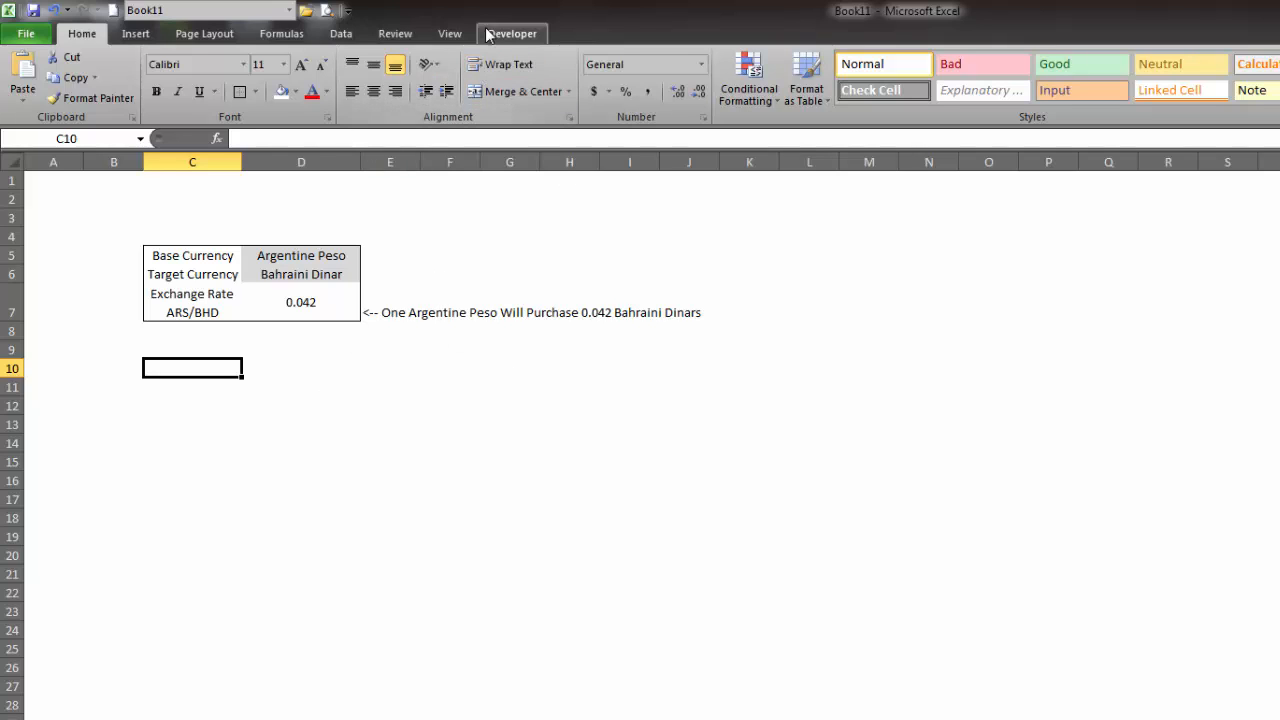
- Check in the ribbon customization options that the Developer tab is enabled
left_click(515, 37)
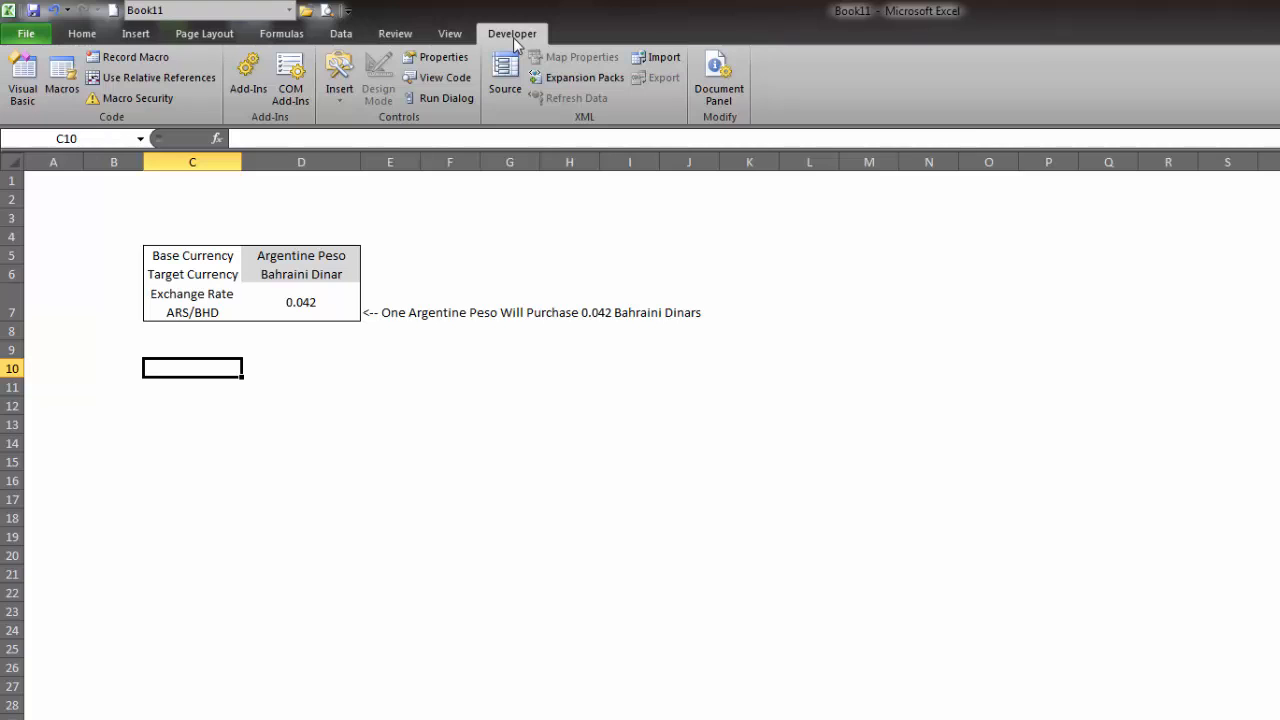
left_click(27, 35)
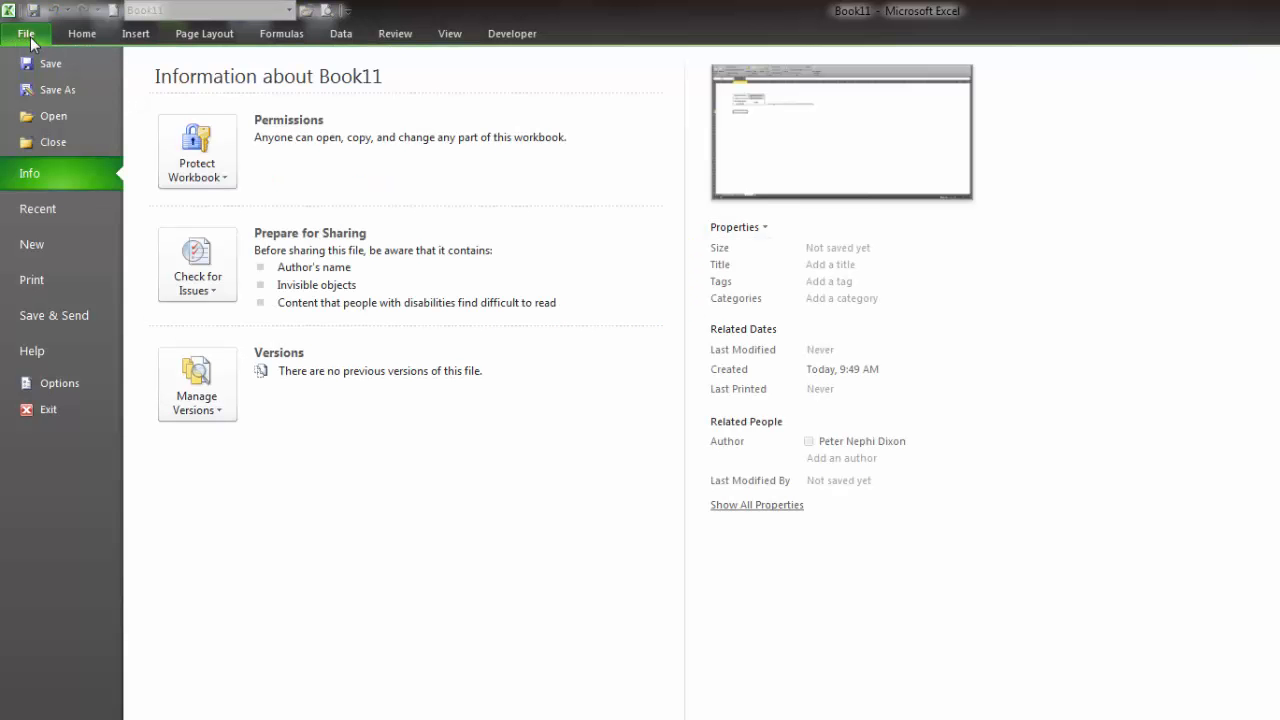
left_click(63, 386)
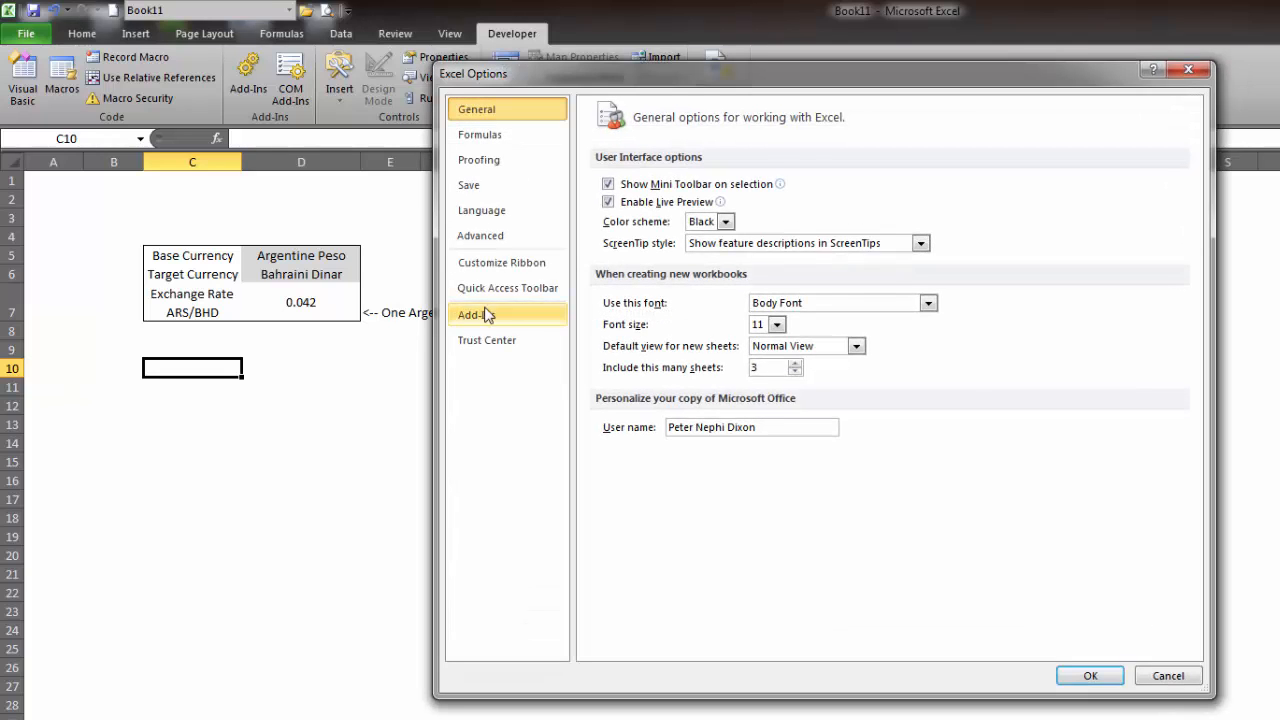
left_click(503, 264)
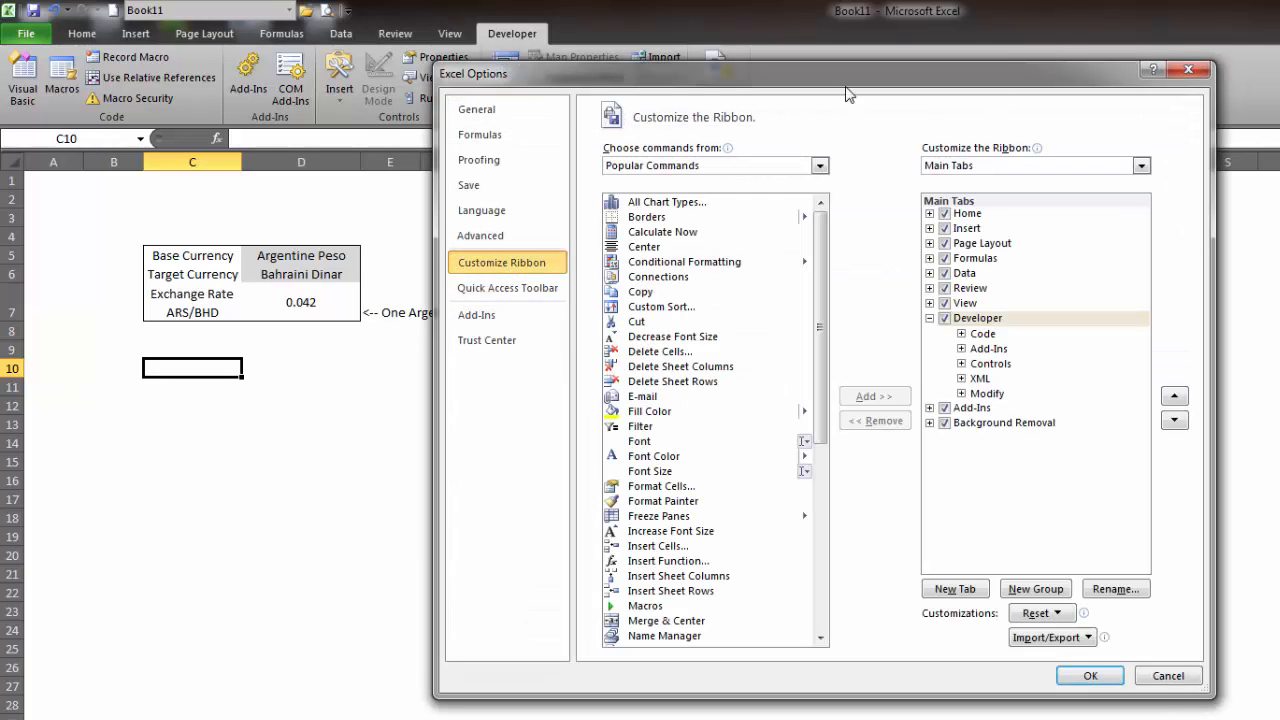
left_click_drag(846, 88, 501, 79)
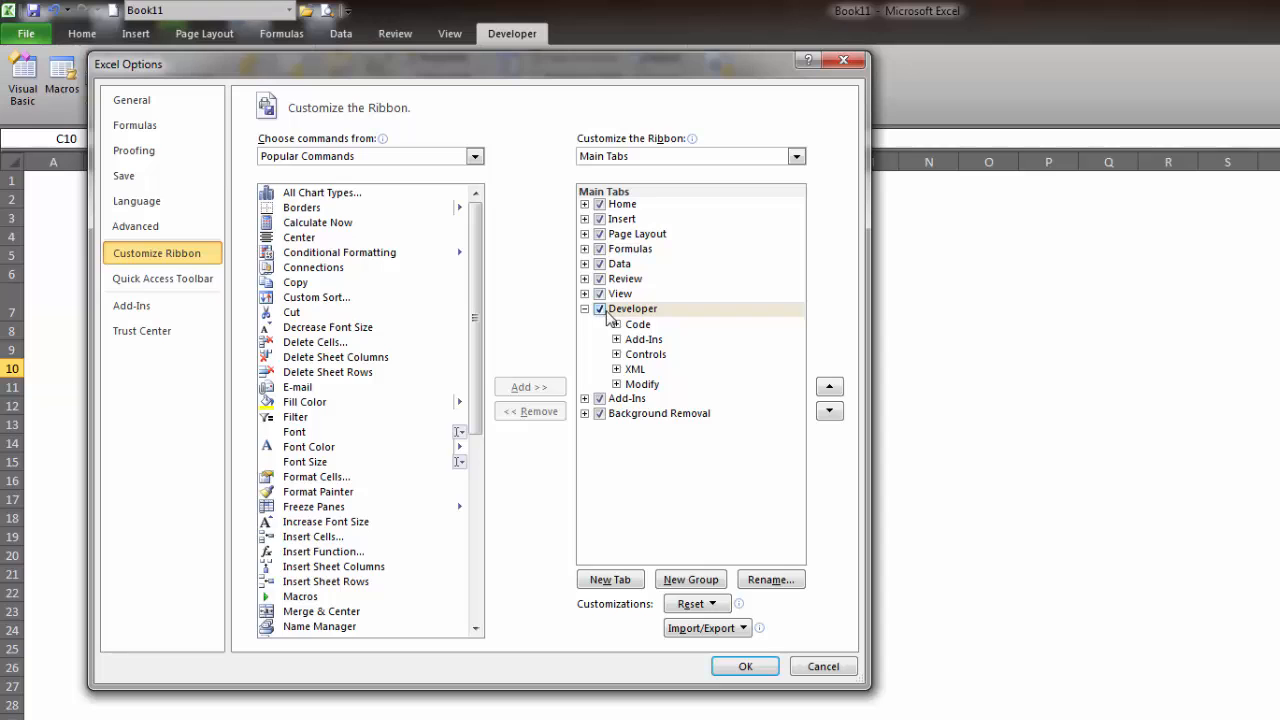
left_click(745, 667)
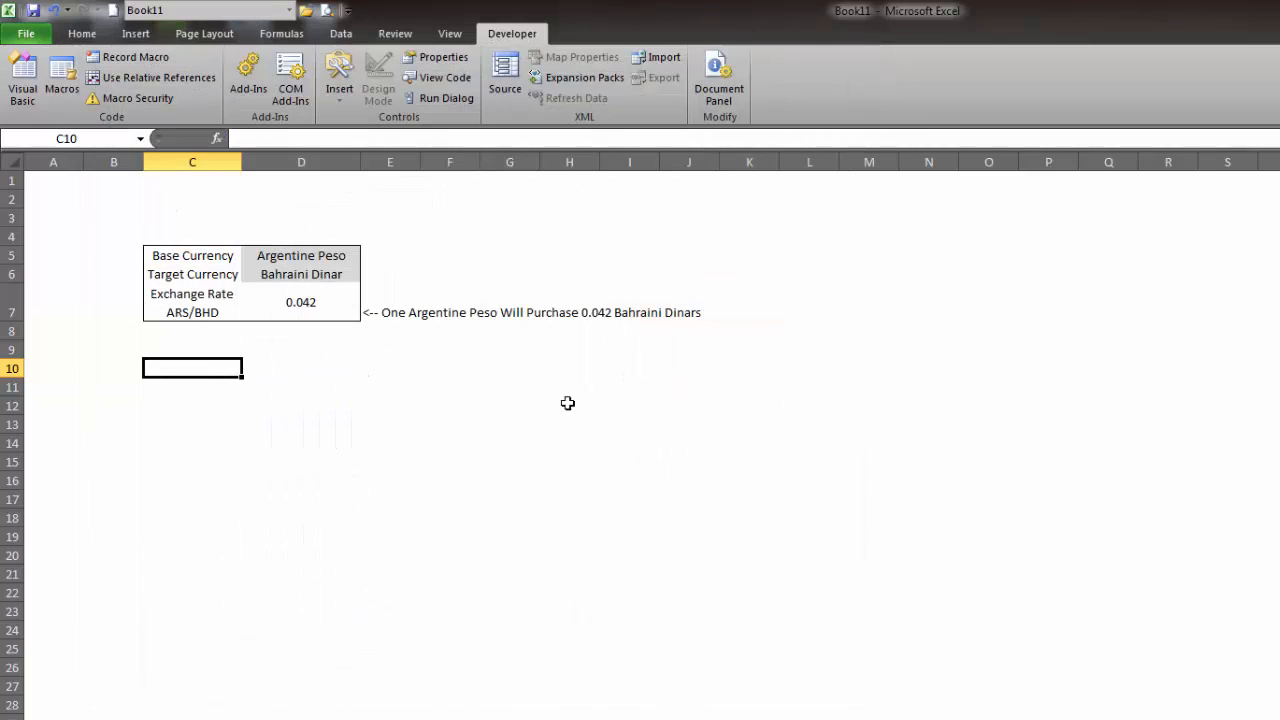
- Start recording a macro named "refresh", stored in This Workbook
left_click(125, 55)
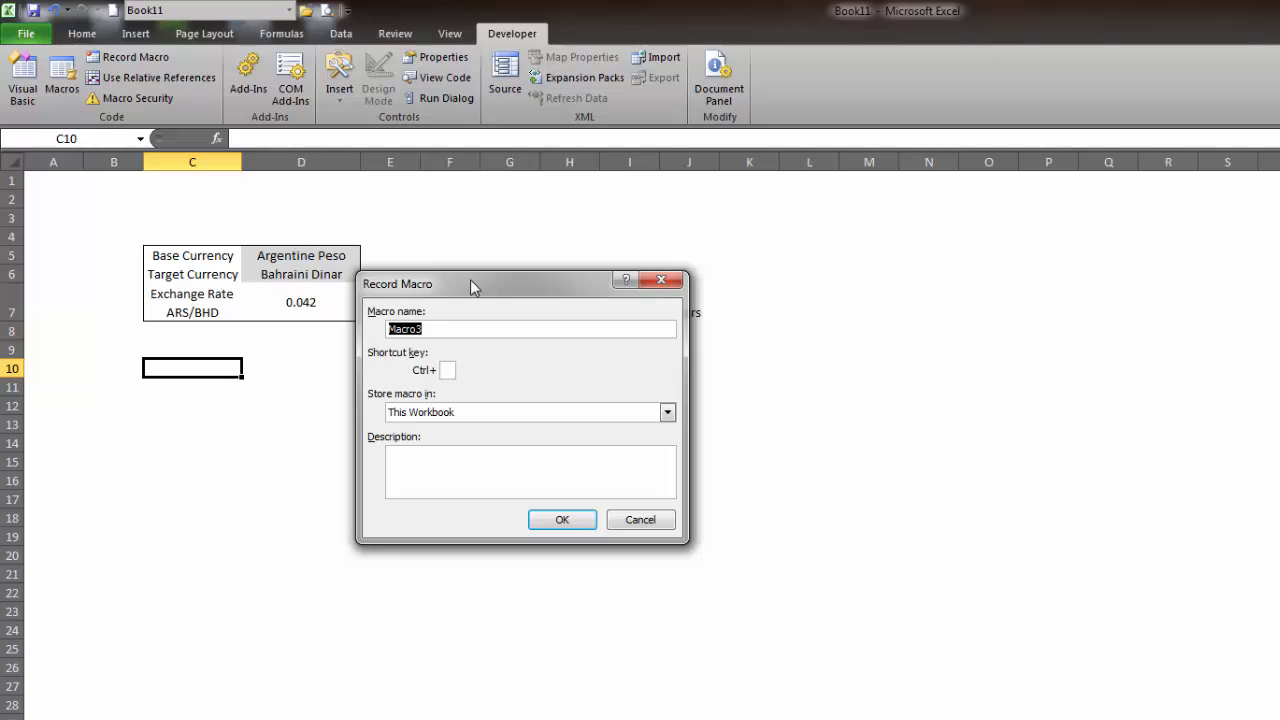
type("refresh")
left_click(562, 520)
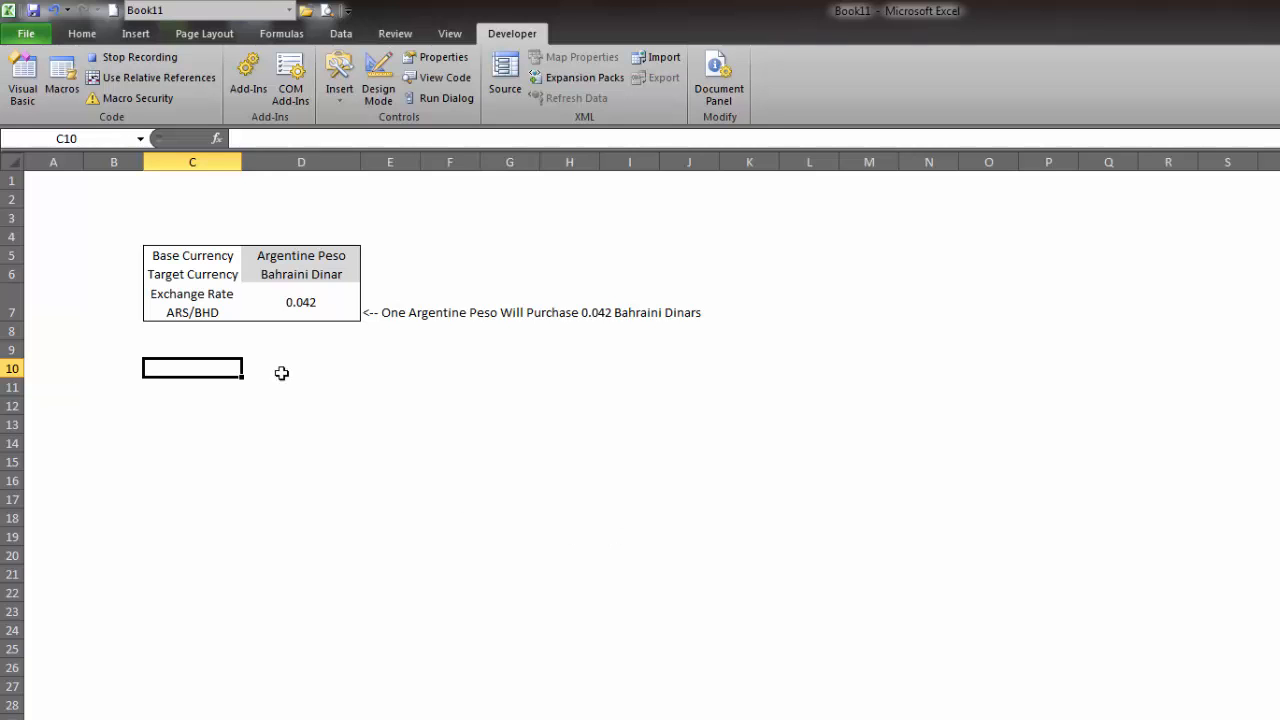
- Refresh all data connections in the workbook and stop recording the macro
left_click(340, 38)
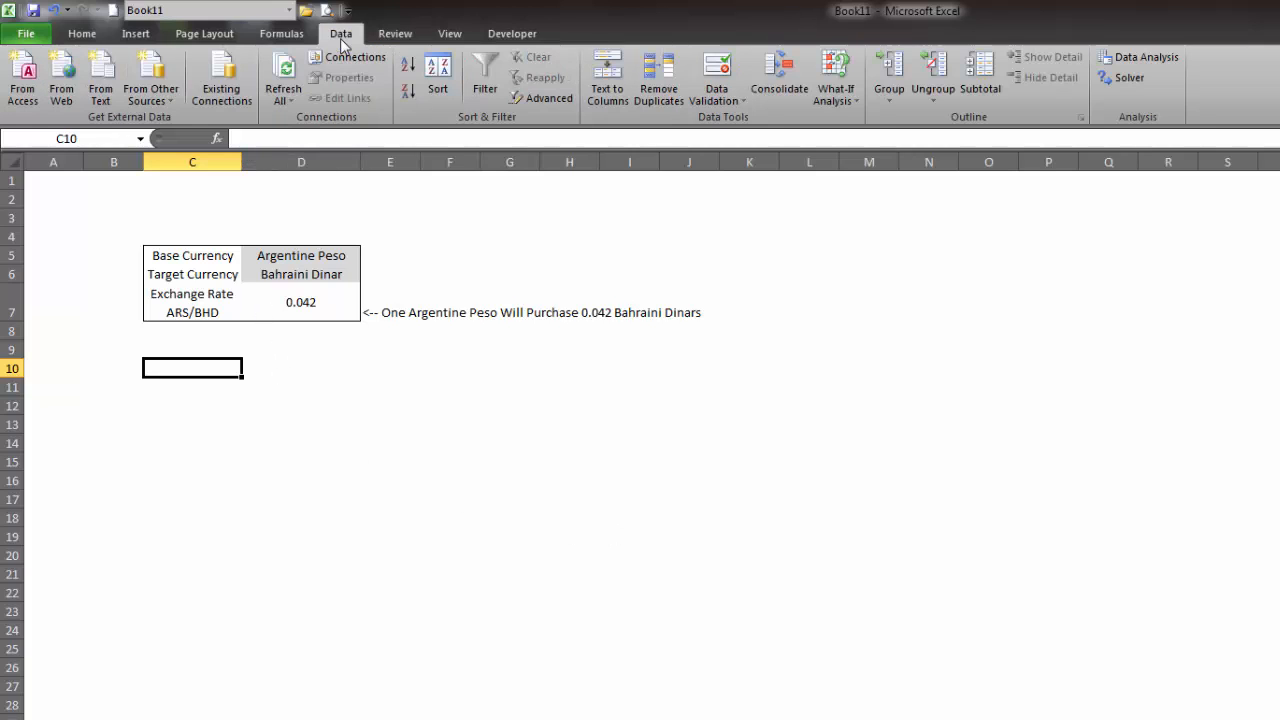
left_click(290, 101)
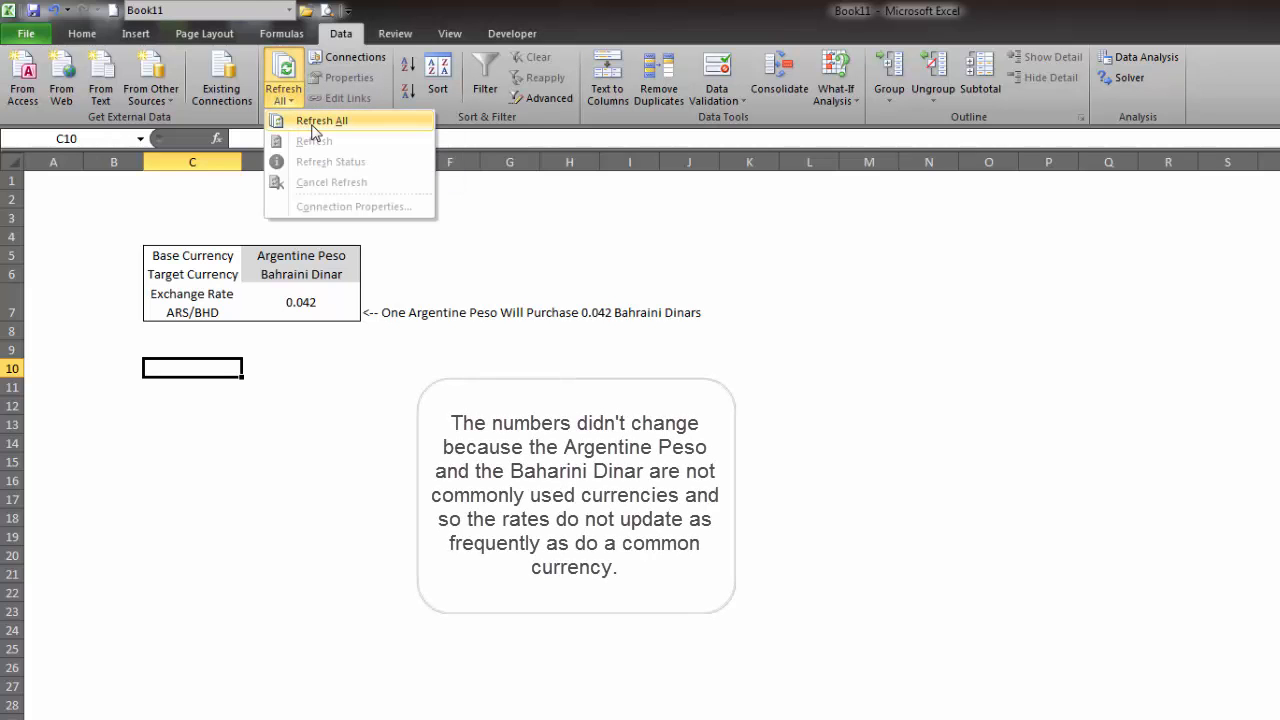
left_click(312, 124)
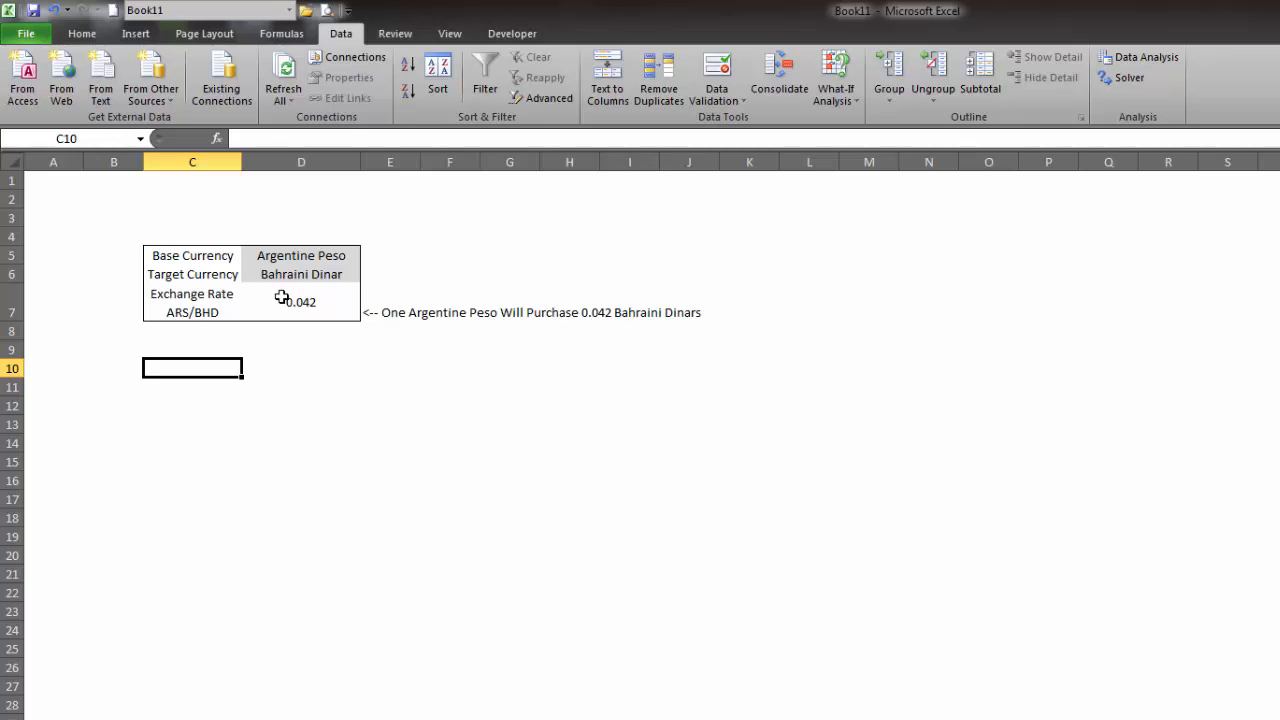
left_click(515, 33)
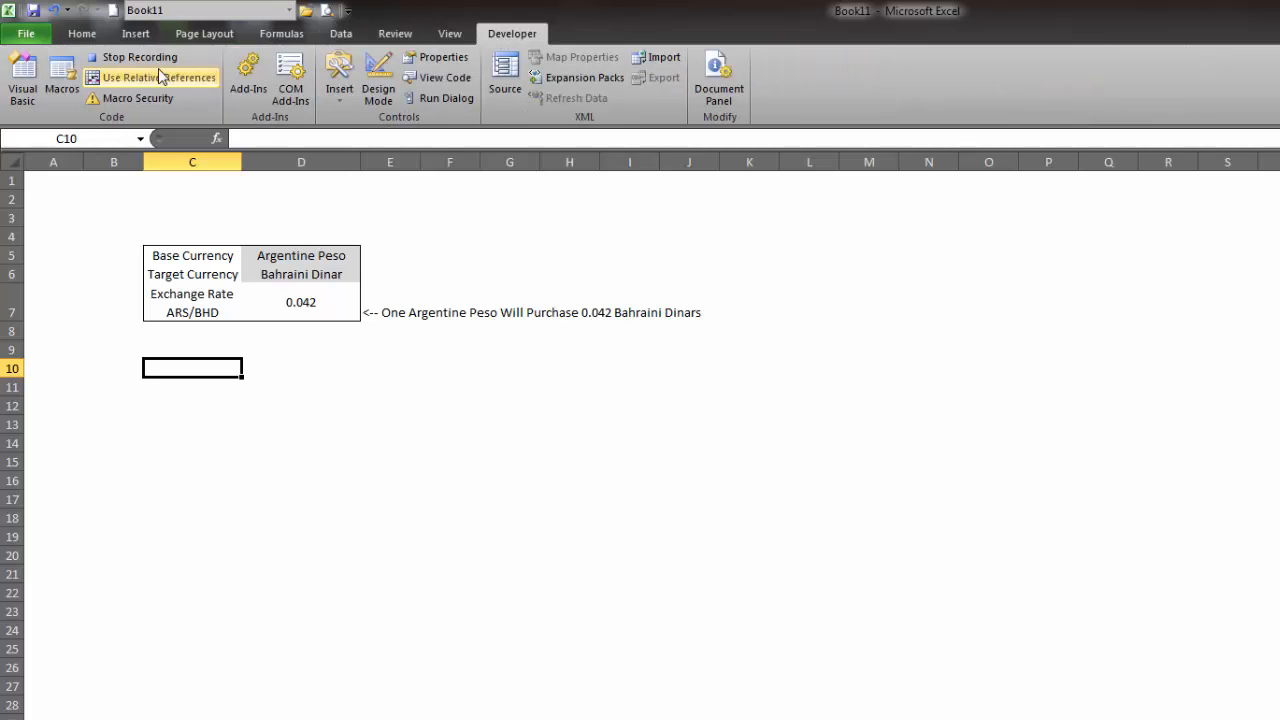
left_click(117, 59)
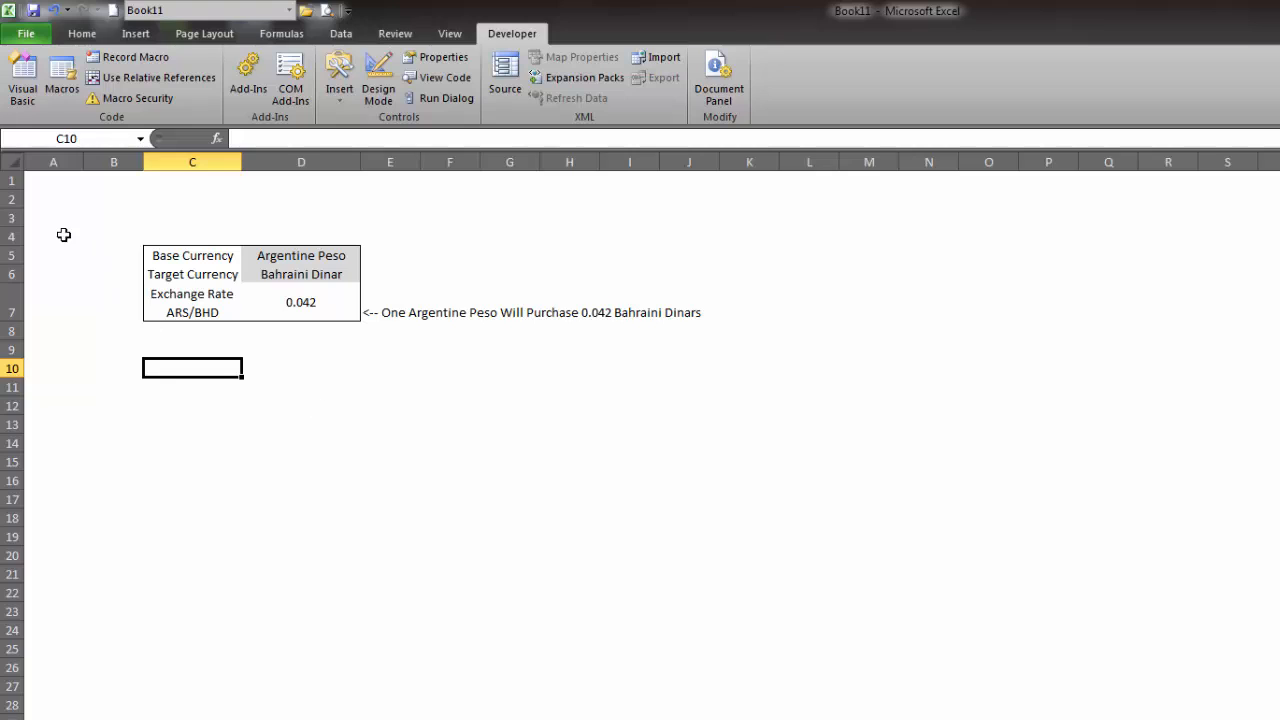
- Draw a form control button across C10:D13 below the converter table and assign the "refresh" macro to it
left_click(355, 97)
left_click(333, 133)
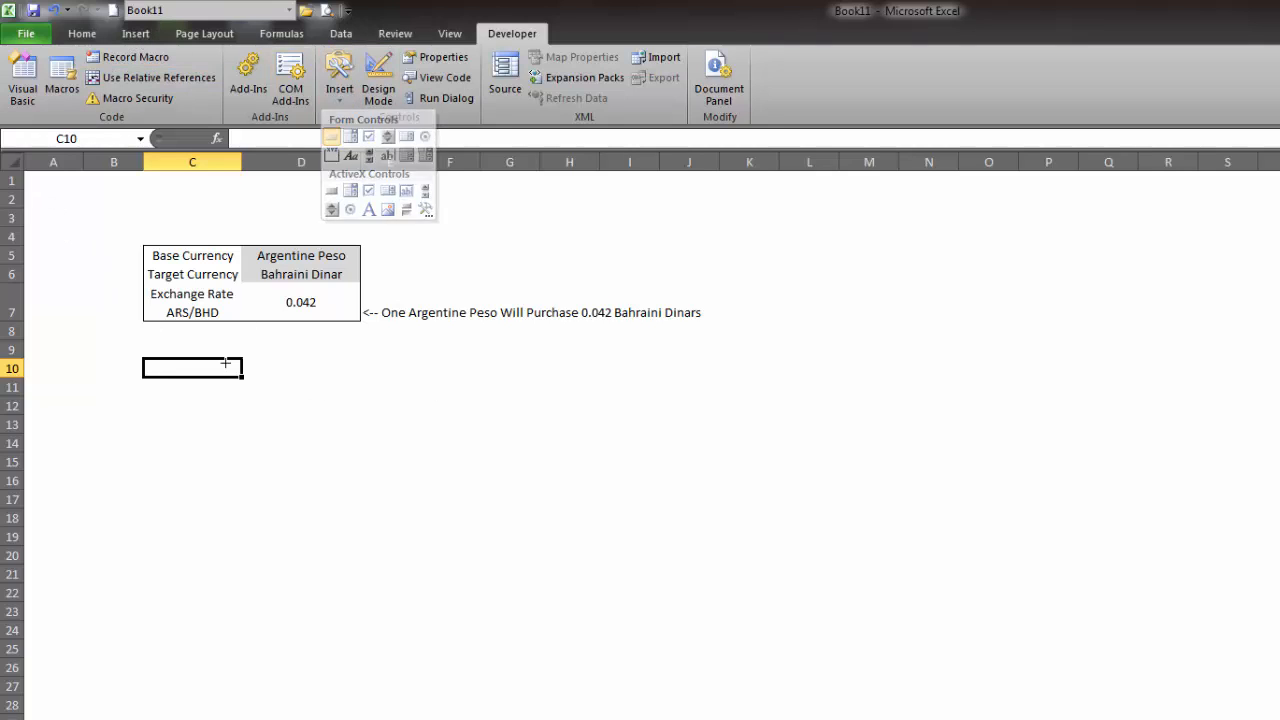
left_click_drag(159, 367, 349, 427)
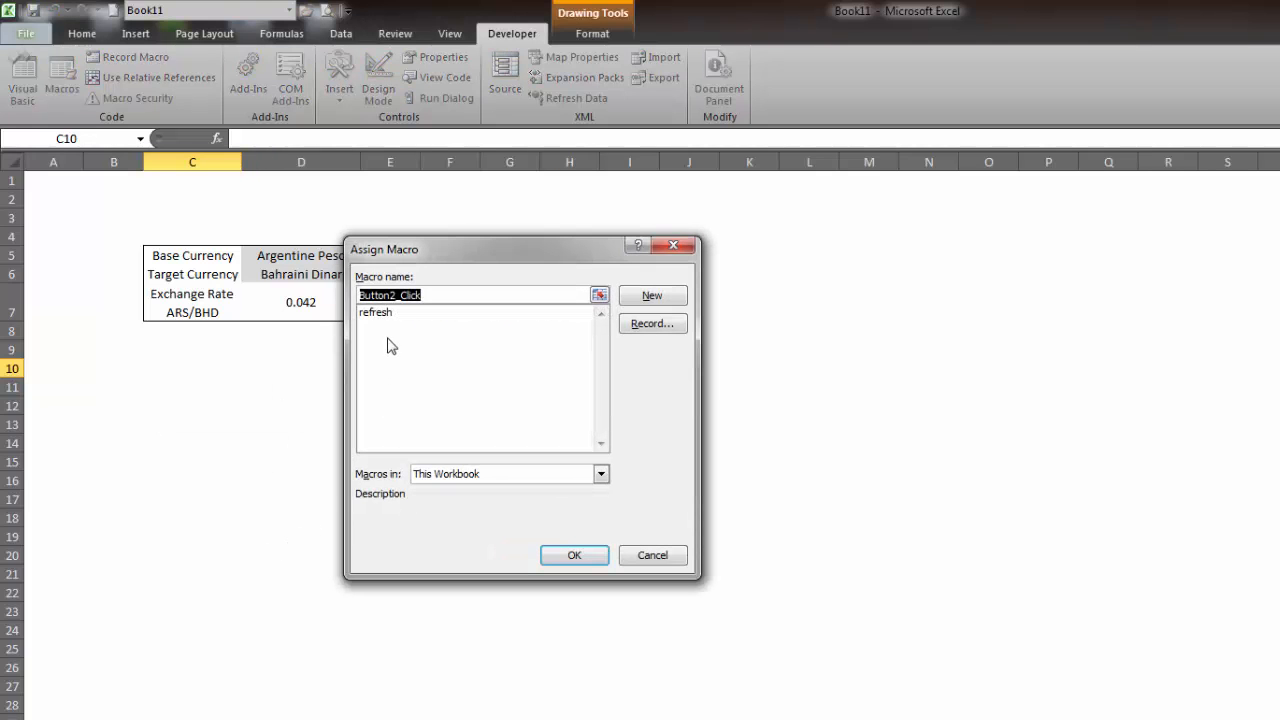
left_click(380, 314)
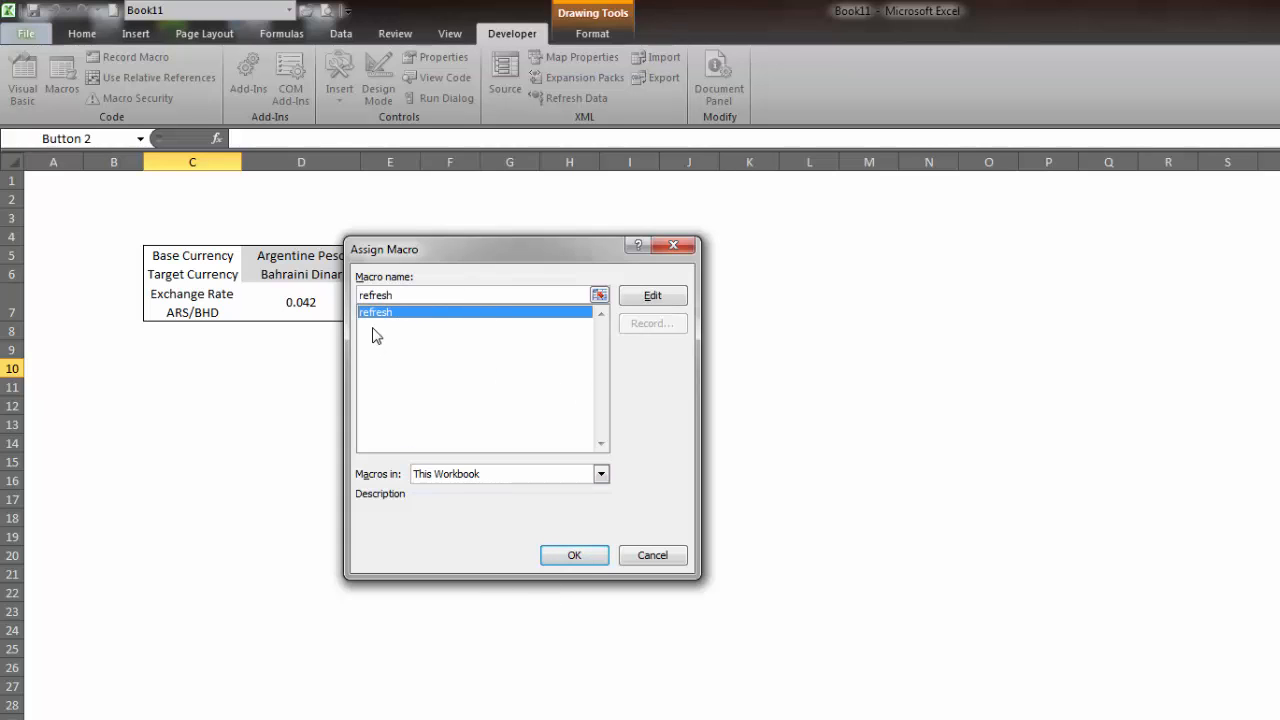
left_click(579, 556)
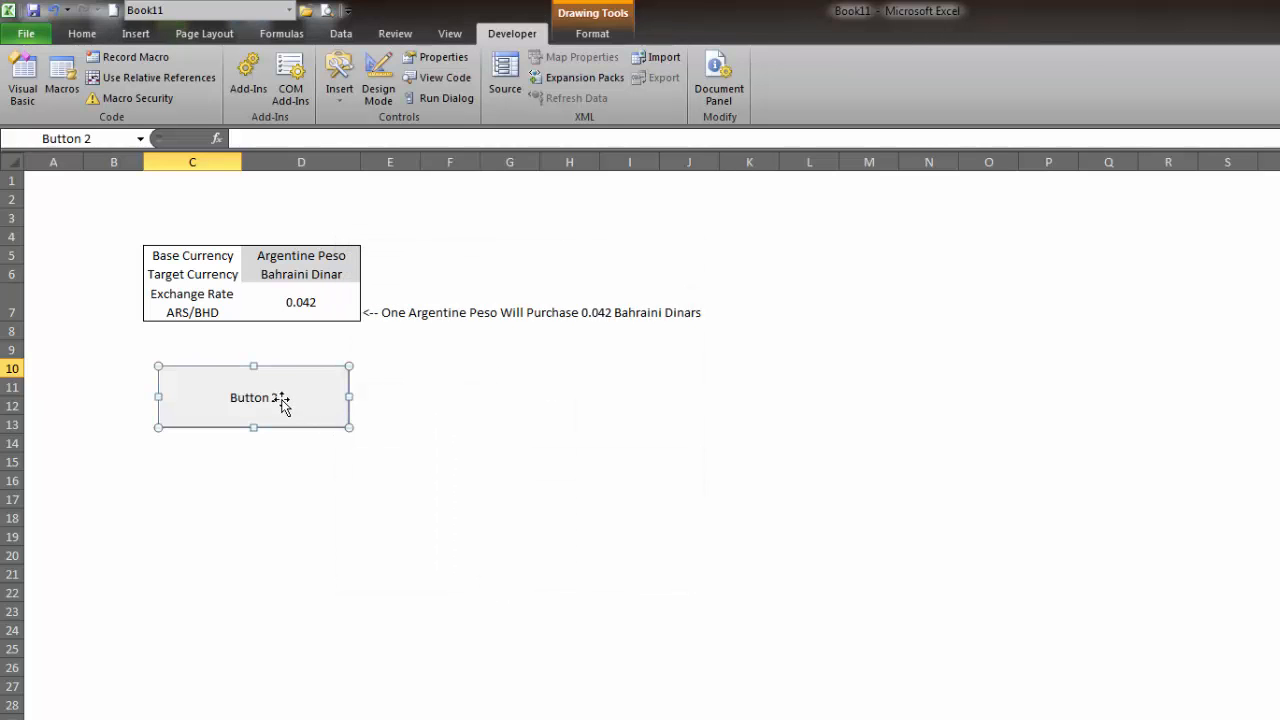
- Change the new button's caption to "Refresh Rates"
left_click(234, 398)
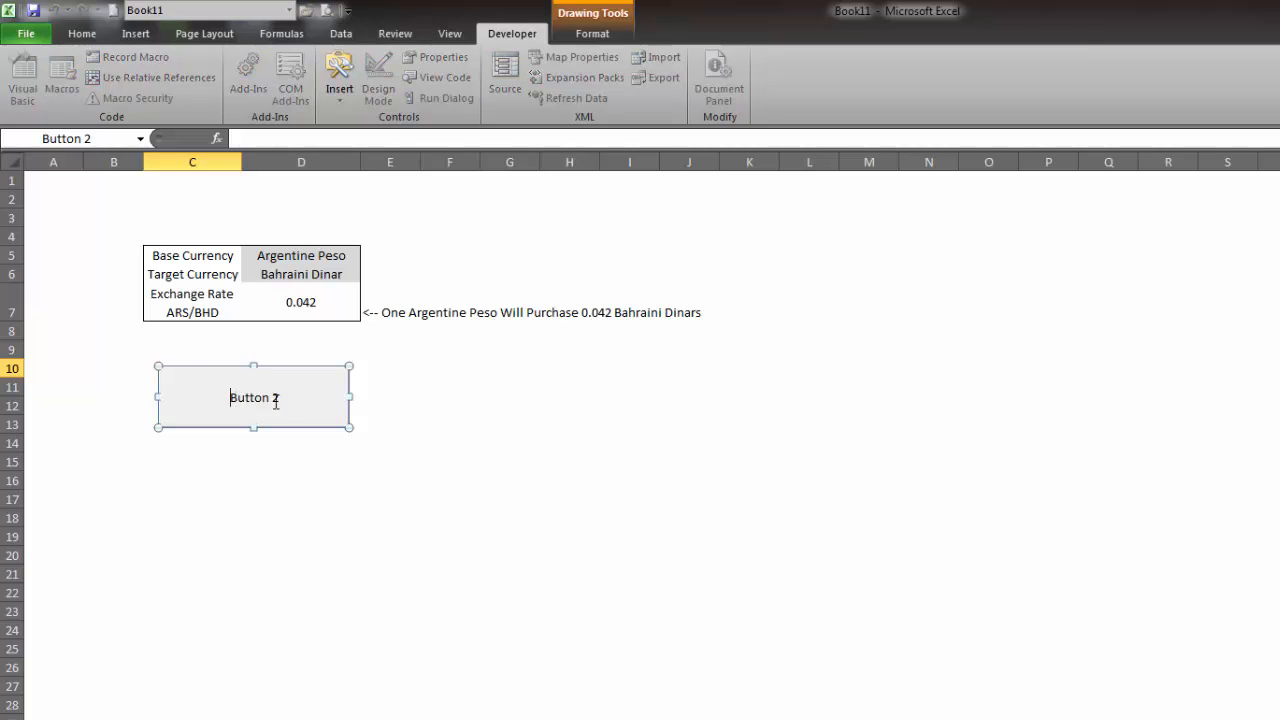
key("Delete")
key("Delete")
key("Delete")
key("Delete")
type("Refresh Rates")
left_click(297, 459)
left_click(330, 256)
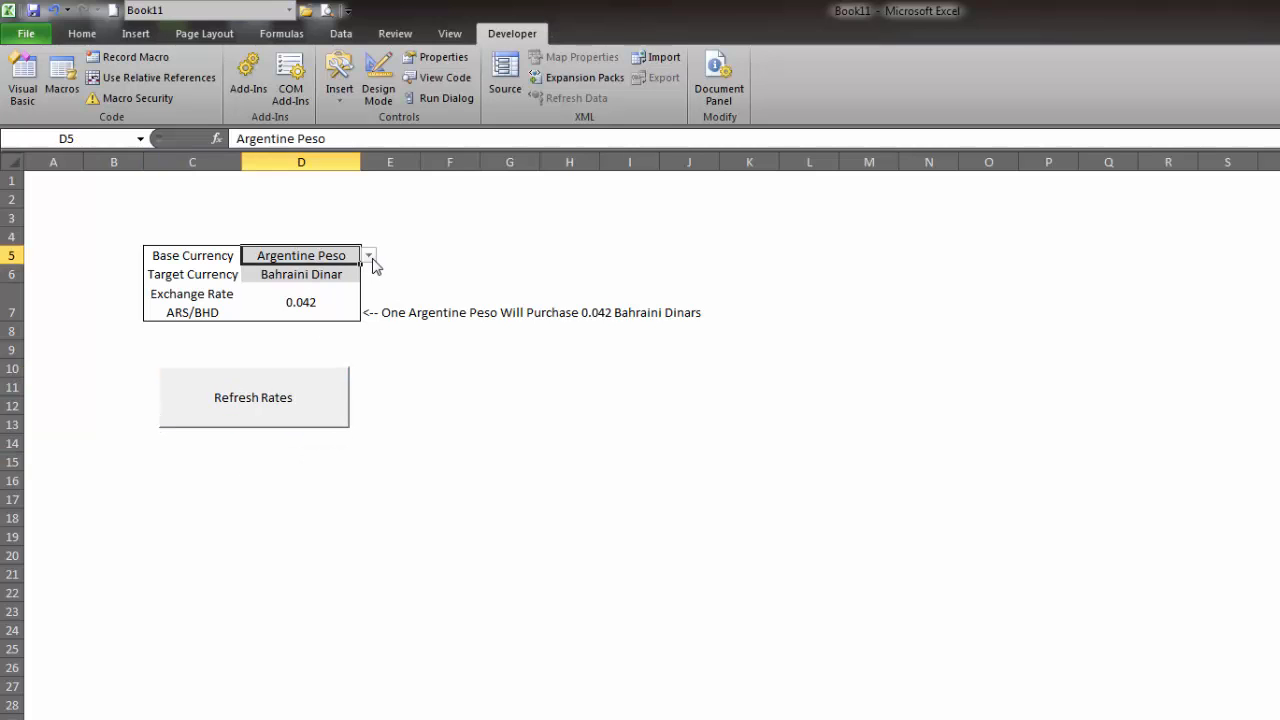
left_click(369, 259)
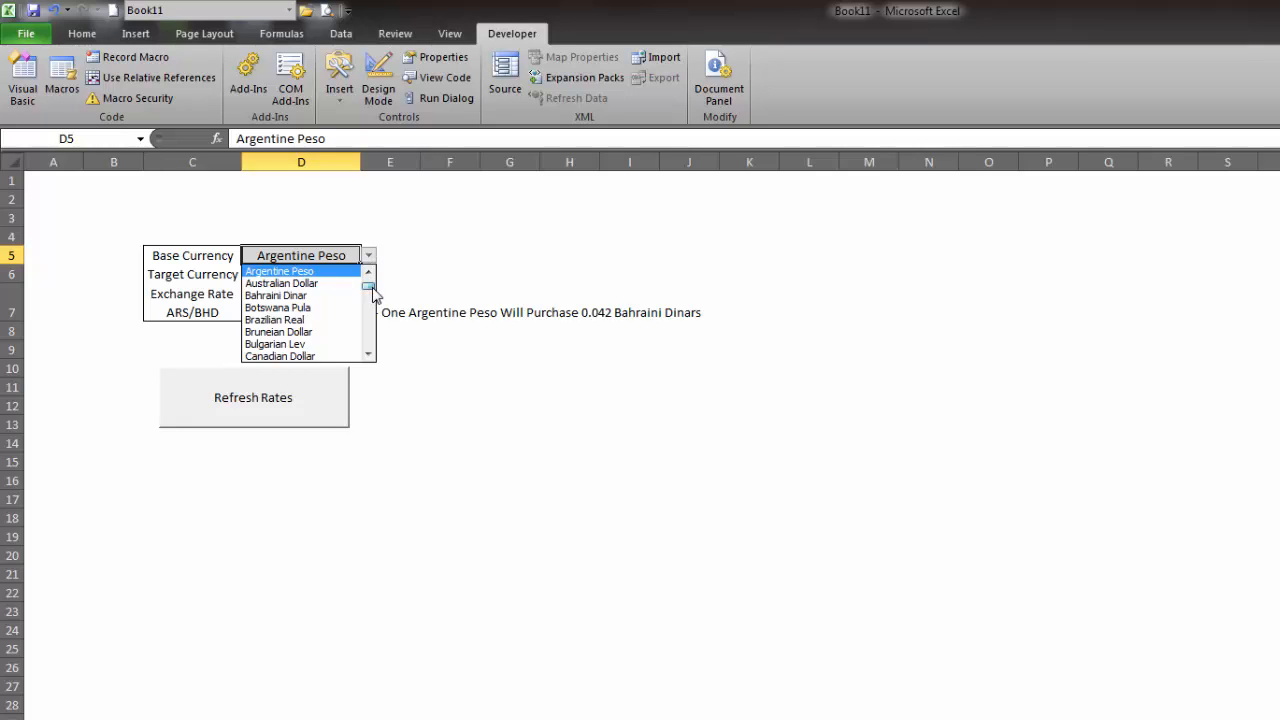
left_click(396, 249)
left_click(458, 428)
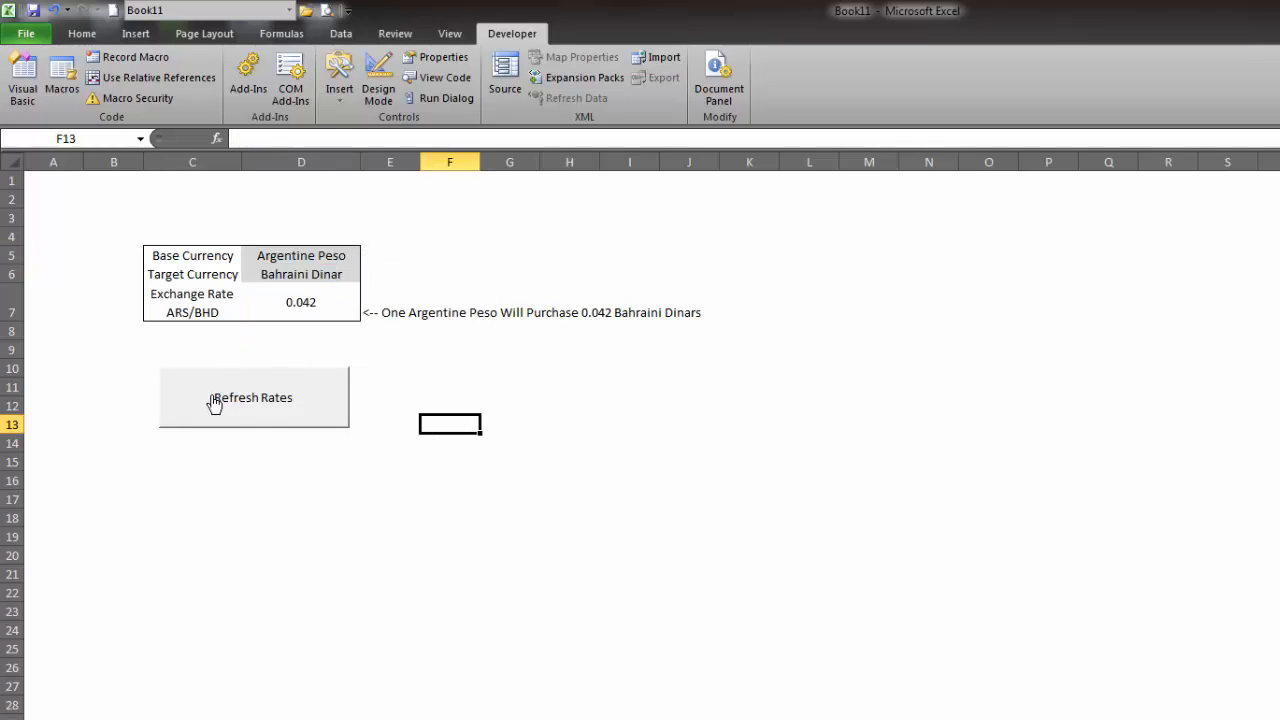
- Move the Refresh Rates button up closer to the converter table, near the left edge of column C
right_click(313, 418)
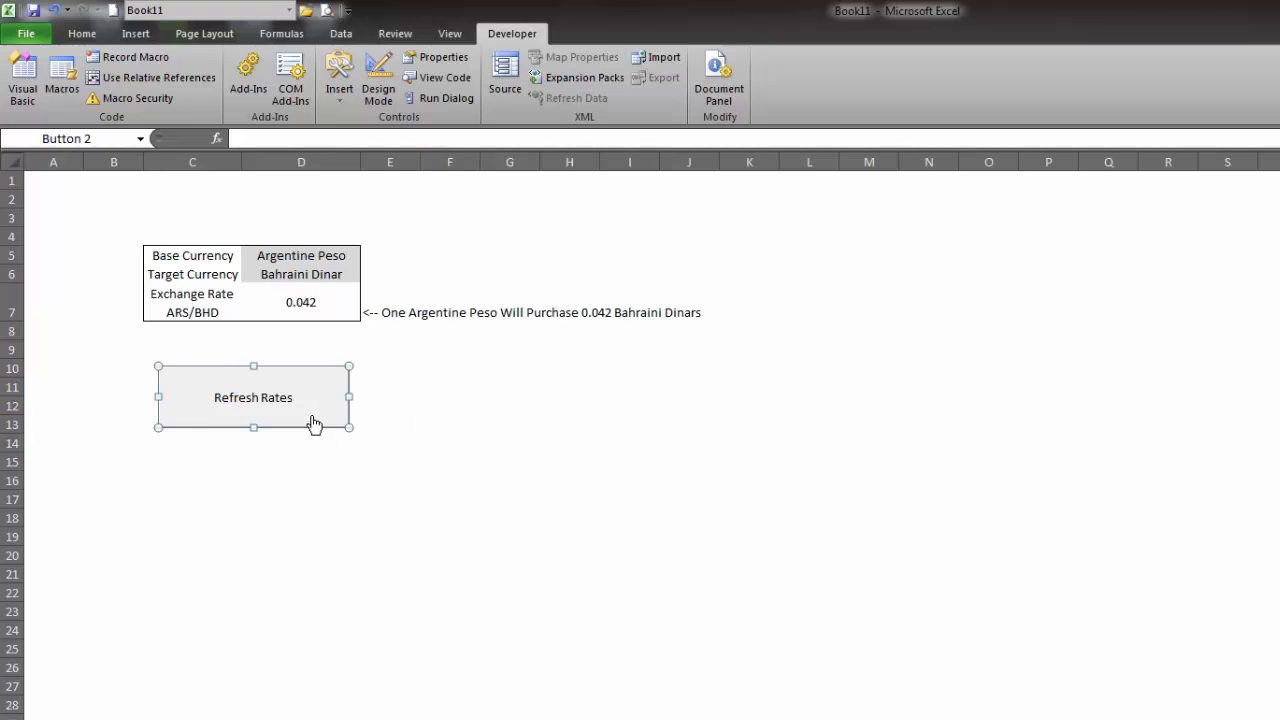
left_click(280, 428)
left_click_drag(257, 426, 262, 410)
left_click(397, 414)
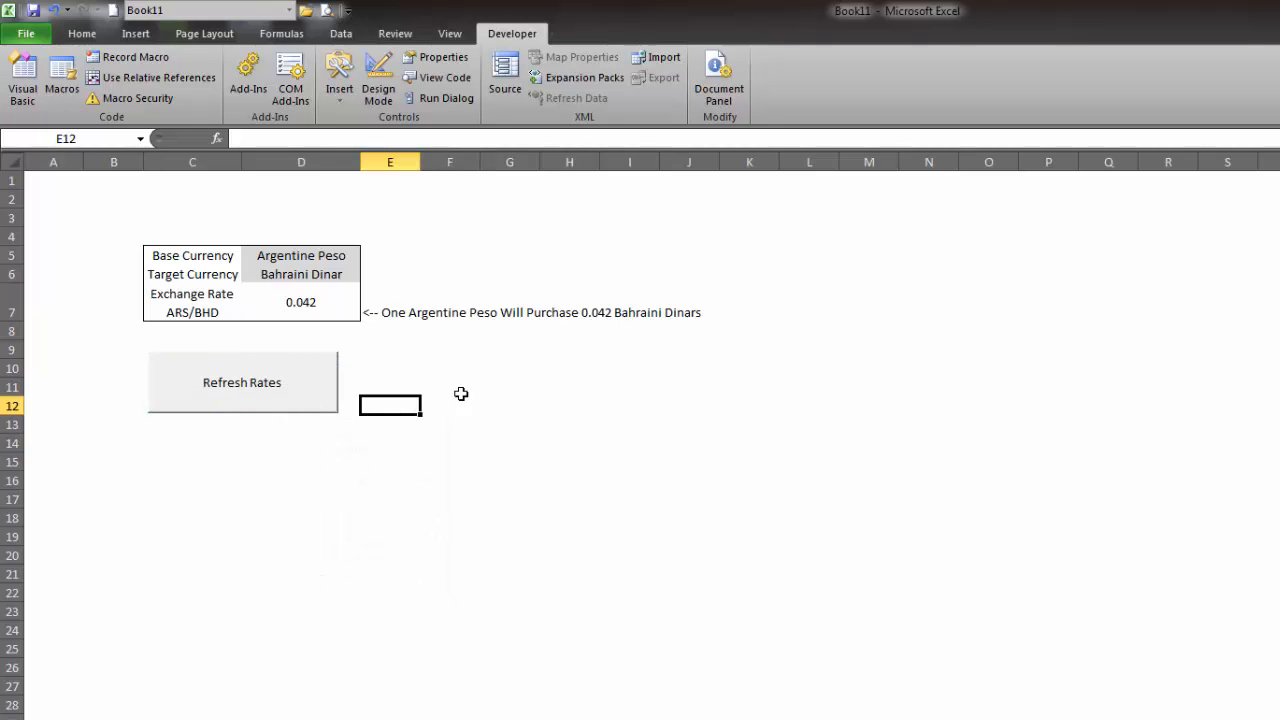
- Set up saving the workbook as an Excel Macro-Enabled Workbook named "Exchange Rate Calculator", and cancel the save
left_click(28, 36)
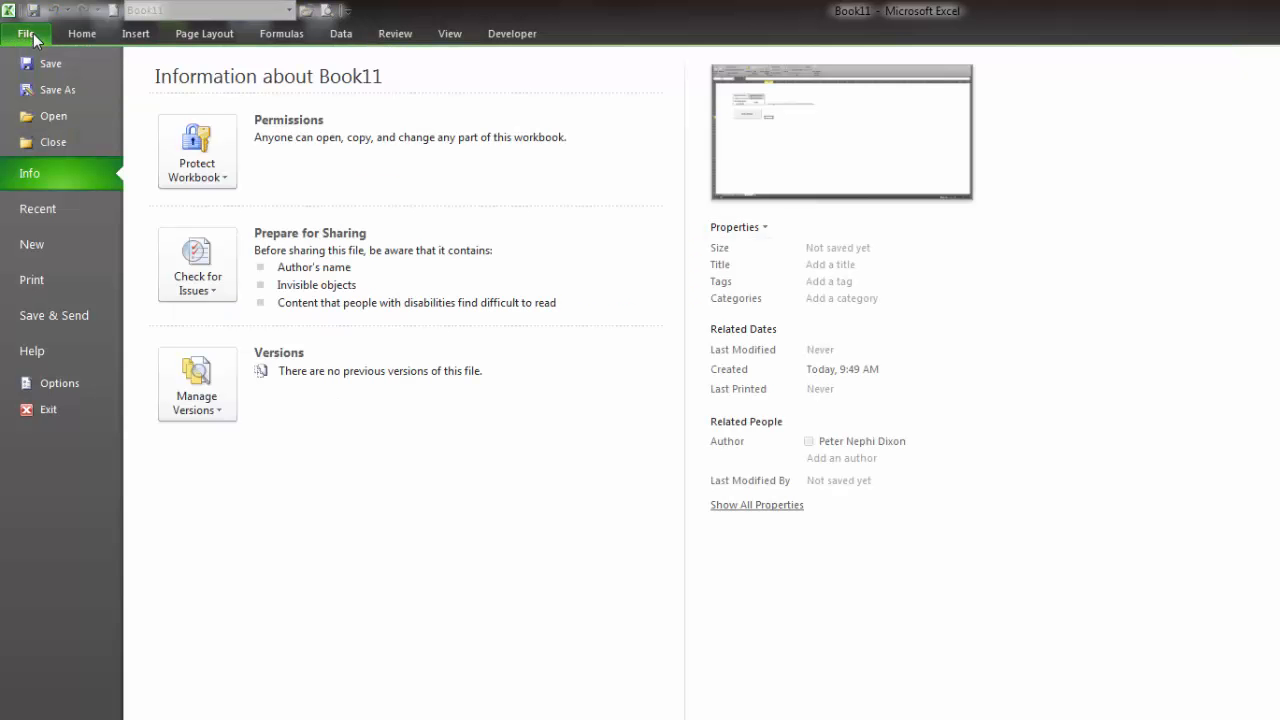
left_click(50, 89)
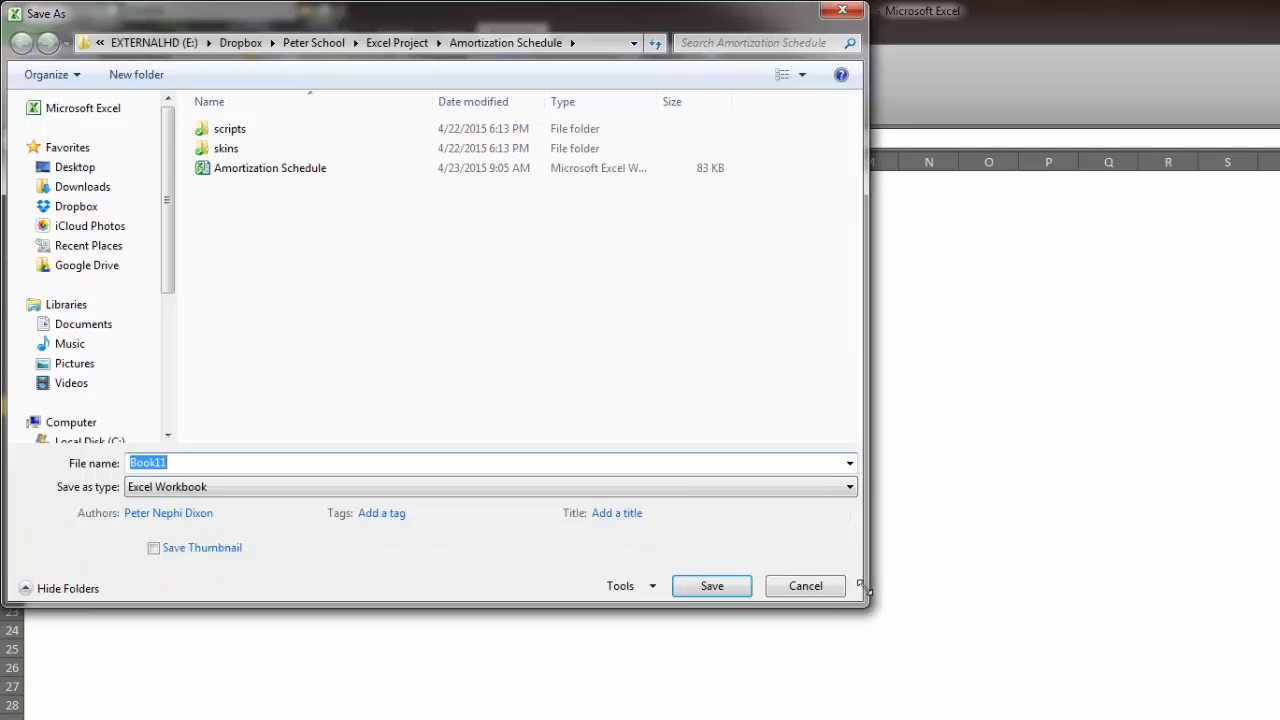
left_click(702, 456)
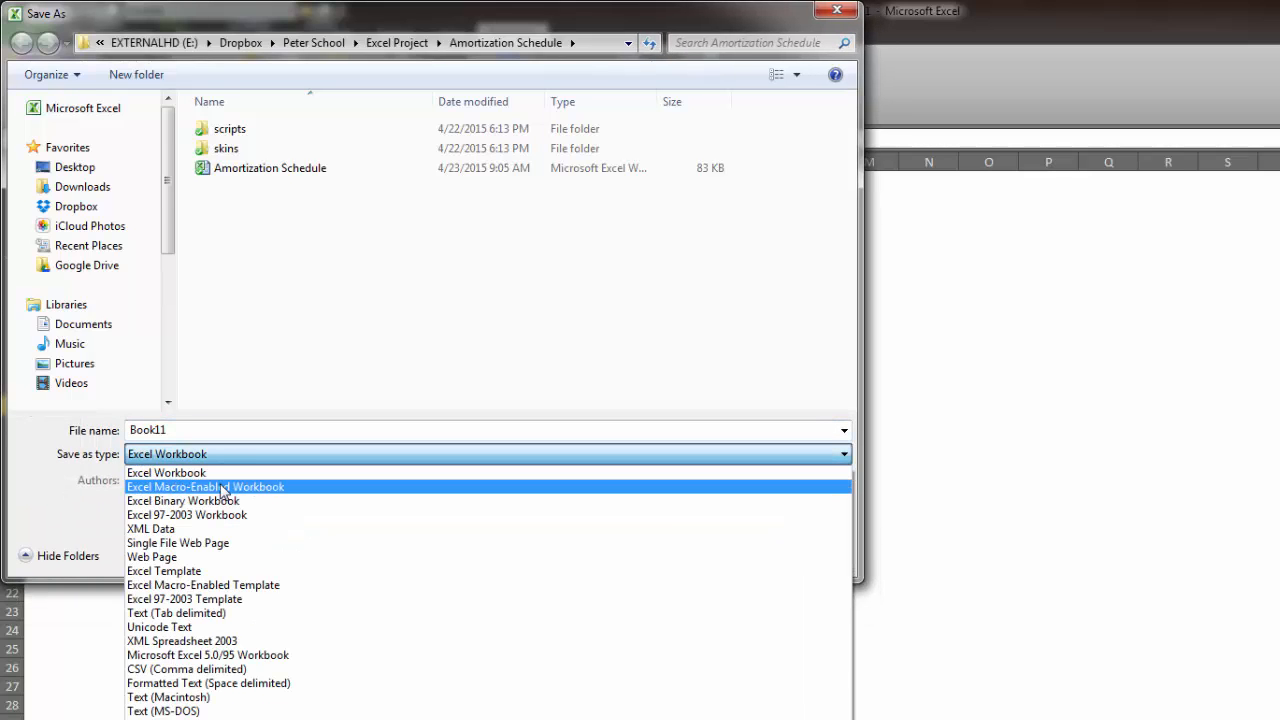
left_click(222, 488)
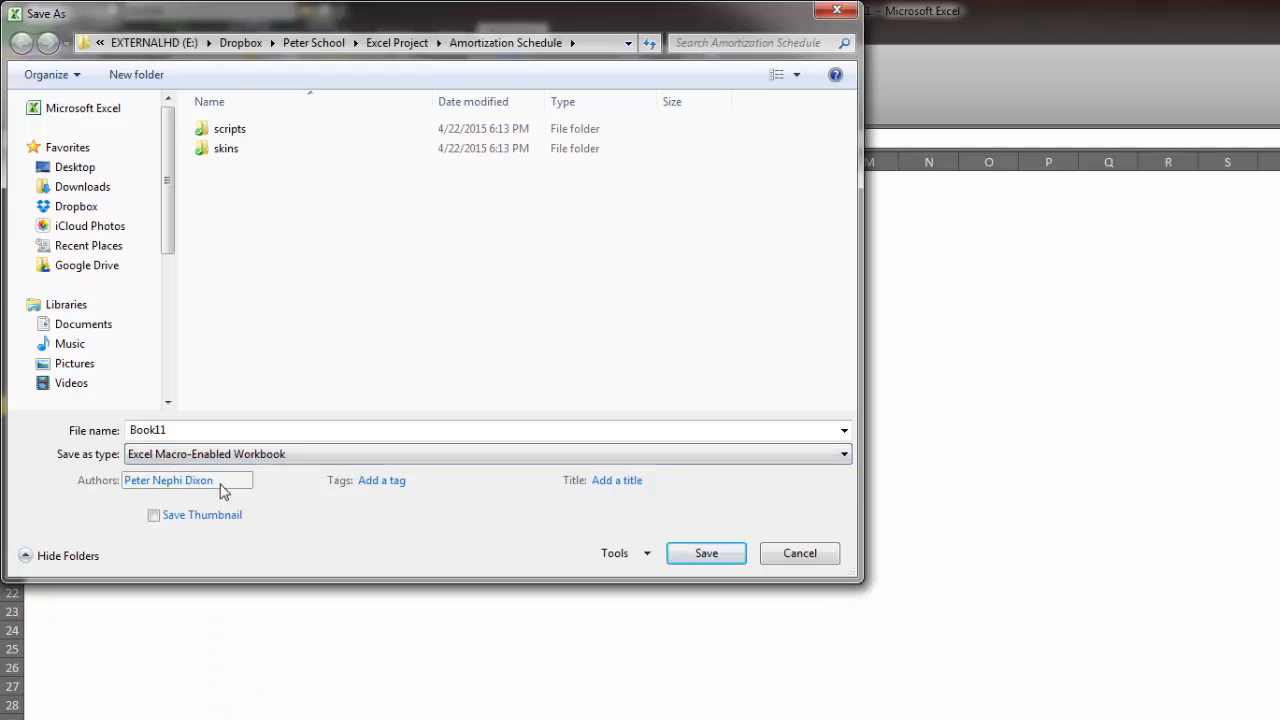
double_click(186, 430)
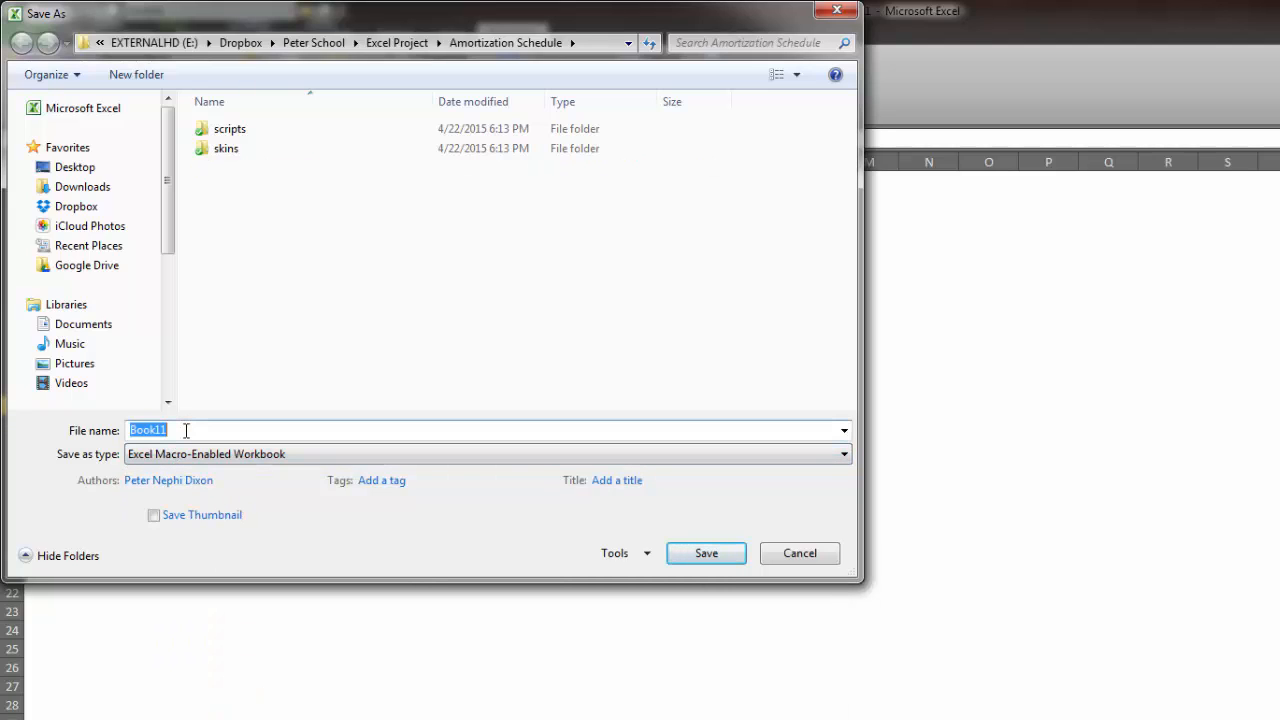
type("Exchange Rate Calculator")
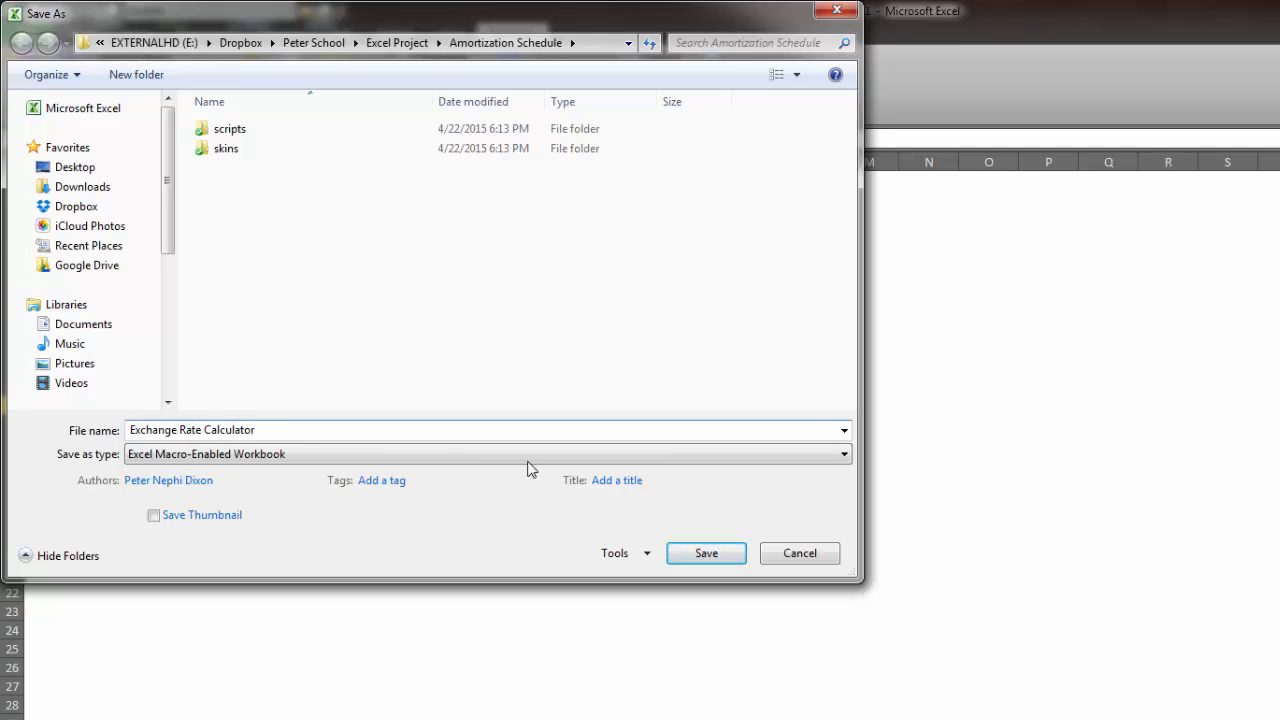
left_click(76, 206)
left_click(812, 552)
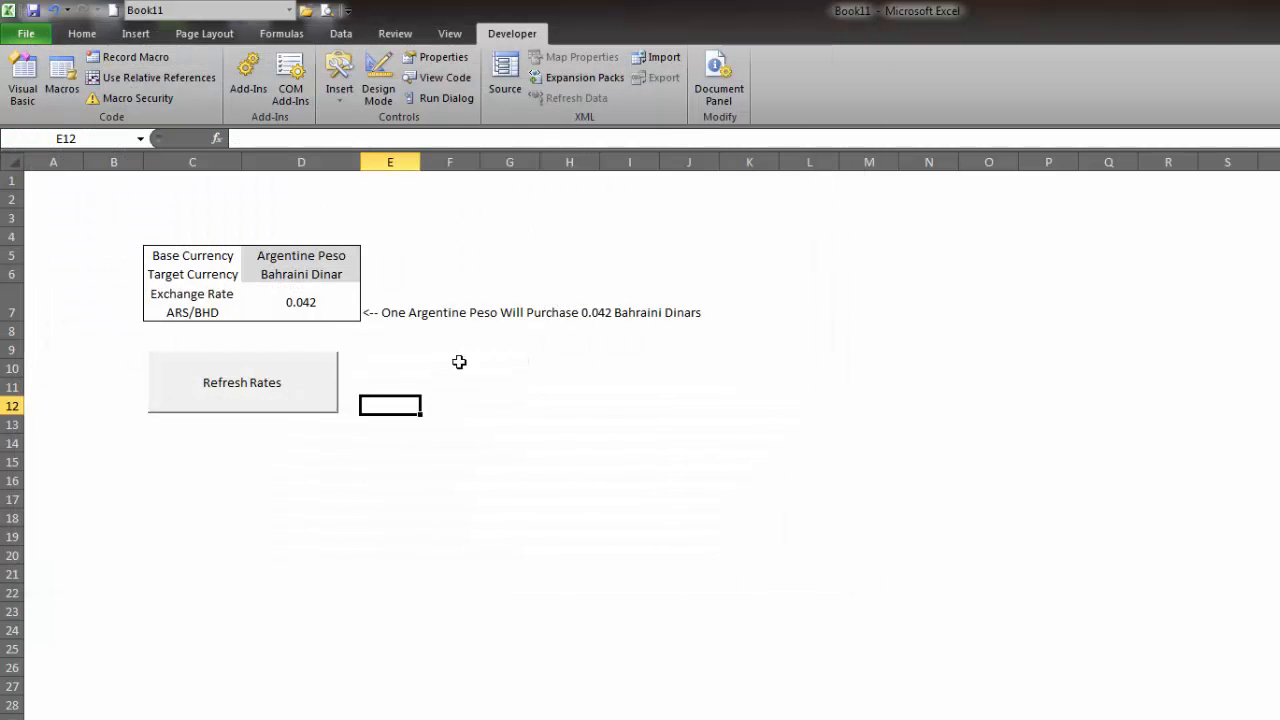